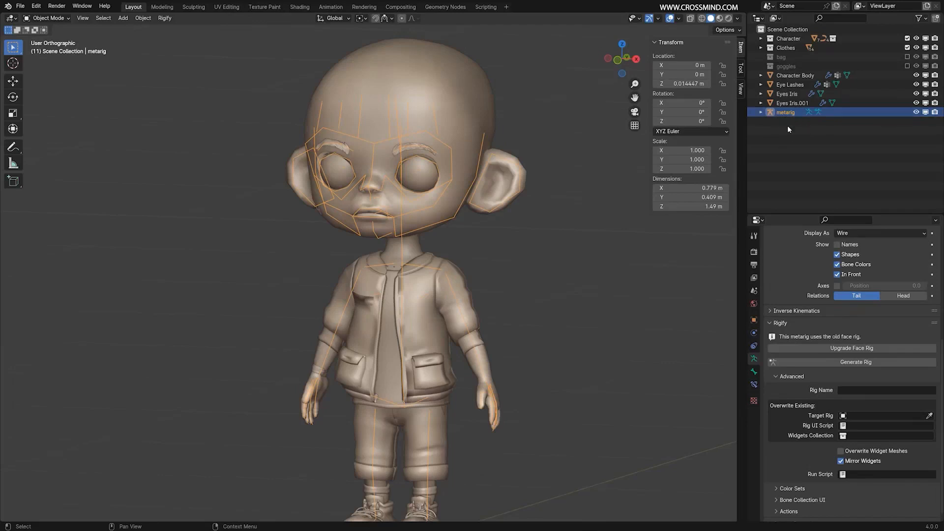
Upgrade the metarig's old face rig to the new face rig.
{"action": "middle_click_drag", "start_coordinate": [409, 311], "coordinate": [659, 304]}
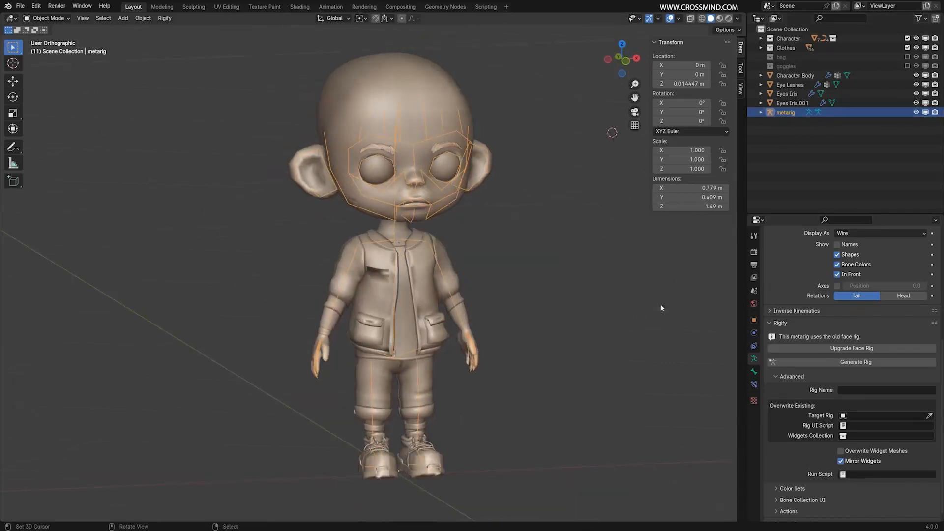
{"action": "middle_click_drag", "start_coordinate": [509, 187], "coordinate": [496, 268]}
{"action": "left_click", "coordinate": [859, 353]}
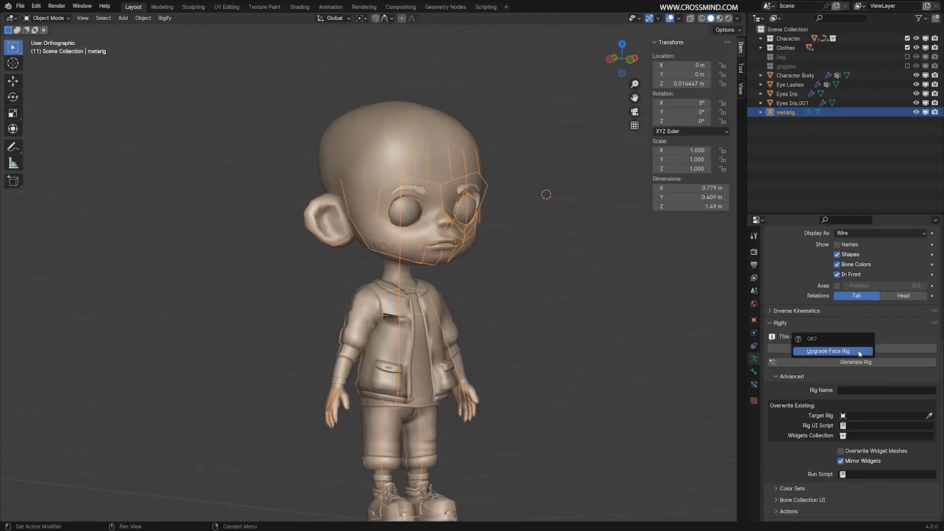
{"action": "left_click", "coordinate": [858, 352]}
Compare the metarig's face bones before and after the upgrade by repeatedly undoing and redoing it, keeping the upgraded version.
{"action": "scroll", "coordinate": [504, 254], "scroll_direction": "up", "scroll_amount": 3}
{"action": "middle_click_drag", "start_coordinate": [504, 253], "coordinate": [472, 224]}
{"action": "key", "text": "ctrl+z"}
{"action": "key", "text": "ctrl+shift+z"}
{"action": "key", "text": "ctrl+z"}
{"action": "scroll", "coordinate": [506, 213], "scroll_direction": "up", "scroll_amount": 2}
{"action": "key", "text": "ctrl+shift+z"}
{"action": "key", "text": "ctrl+z"}
{"action": "key", "text": "ctrl+shift+z"}
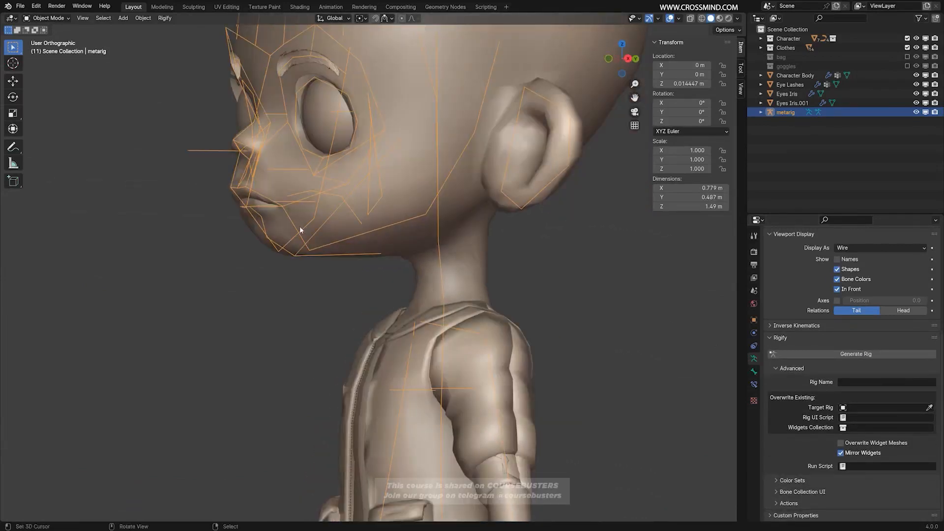
Save the file and generate a Rigify rig from the upgraded metarig.
{"action": "middle_click_drag", "start_coordinate": [299, 226], "coordinate": [541, 193]}
{"action": "scroll", "coordinate": [541, 194], "scroll_direction": "down", "scroll_amount": 3}
{"action": "key", "text": "ctrl+s"}
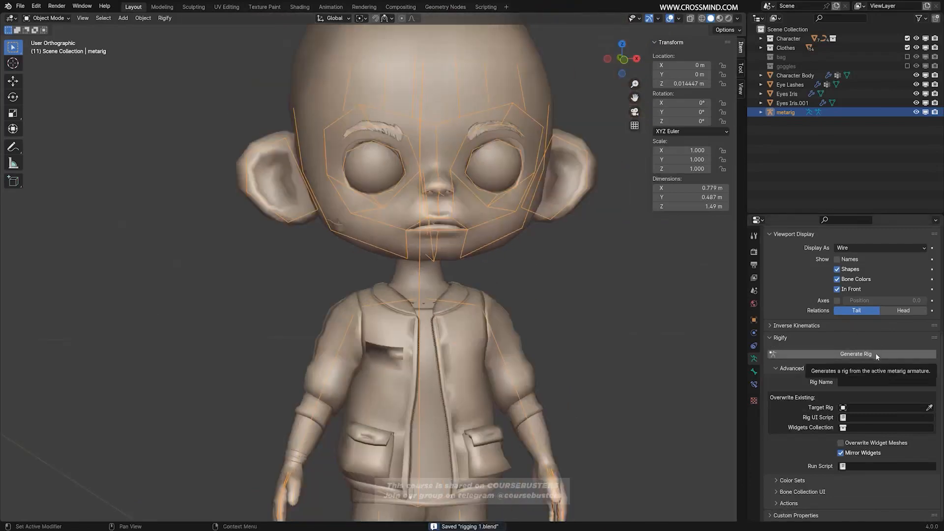
{"action": "left_click", "coordinate": [876, 355]}
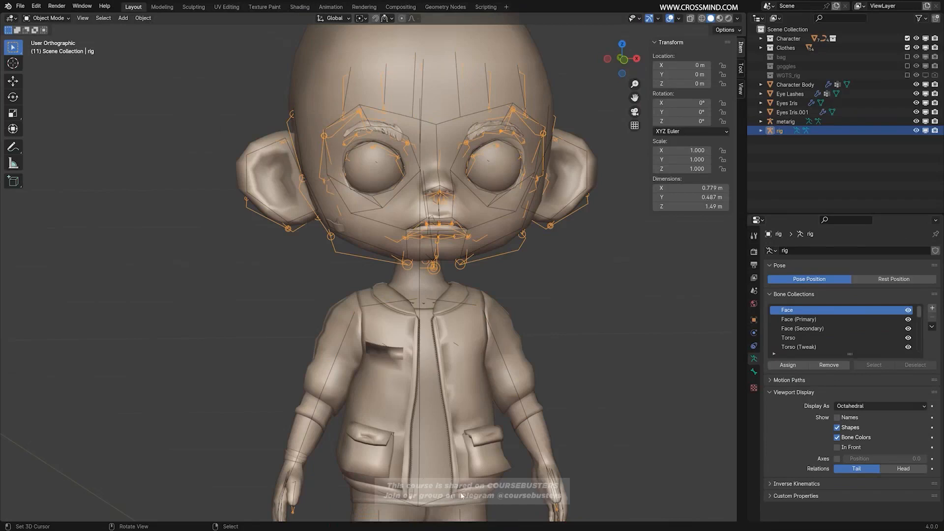
Examine the Rigify error report in the Info editor and return the area to the 3D viewport.
{"action": "left_click", "coordinate": [41, 18]}
{"action": "key", "text": "shift+F4"}
{"action": "left_click", "coordinate": [9, 19]}
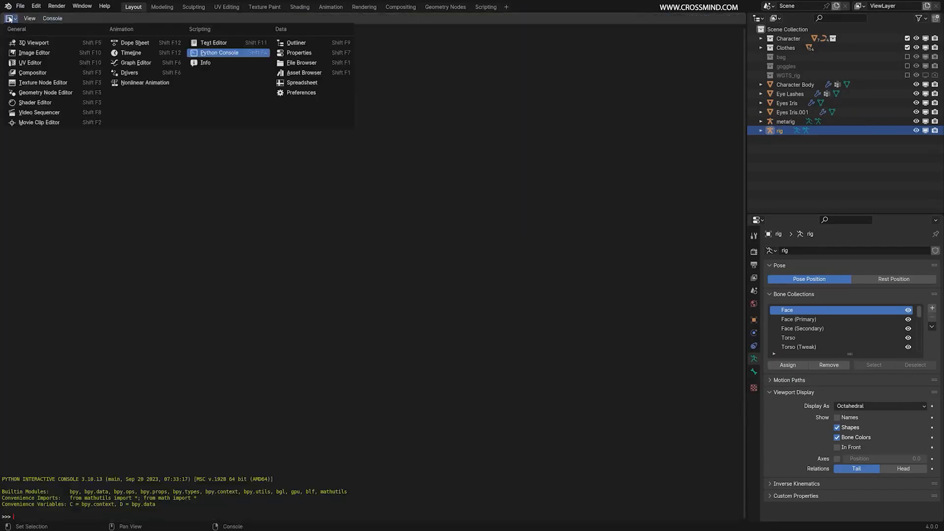
{"action": "left_click", "coordinate": [218, 63]}
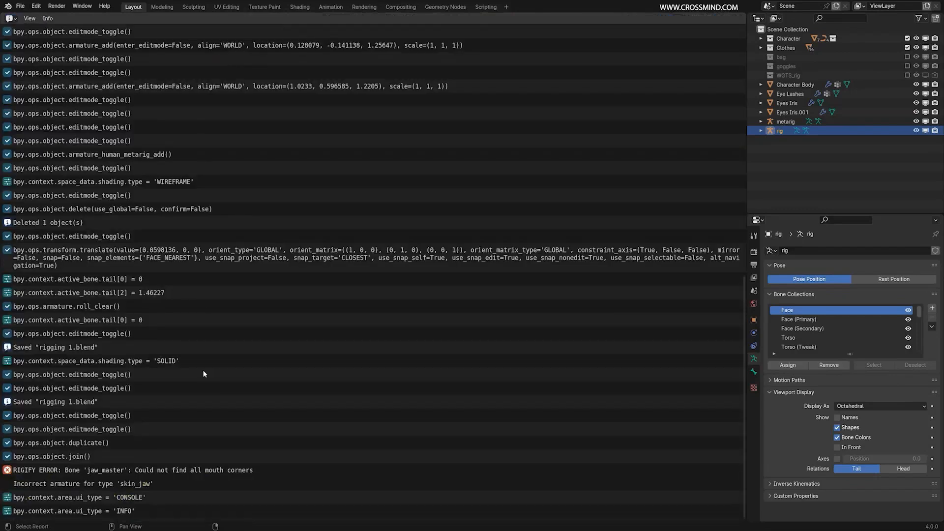
{"action": "scroll", "coordinate": [202, 369], "scroll_direction": "up", "scroll_amount": 5}
{"action": "scroll", "coordinate": [205, 367], "scroll_direction": "down", "scroll_amount": 5}
{"action": "left_click", "coordinate": [11, 19]}
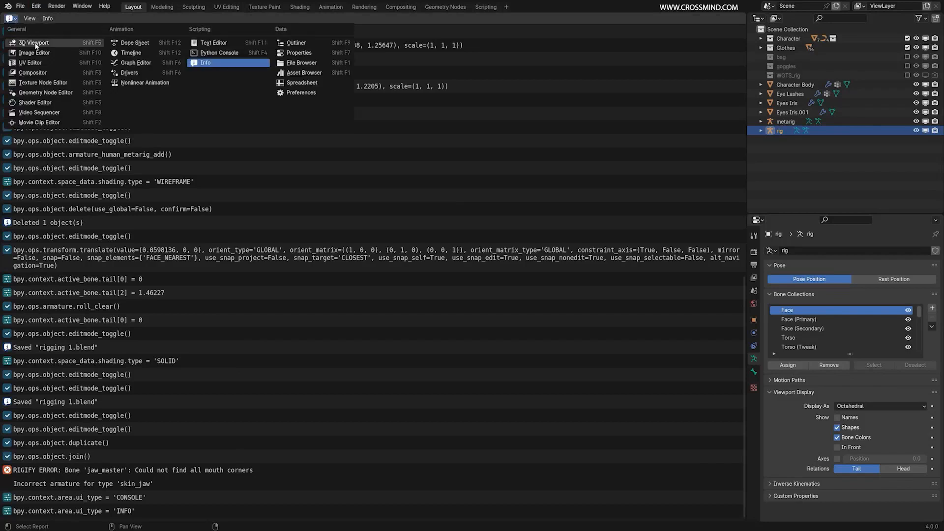
{"action": "left_click", "coordinate": [34, 44]}
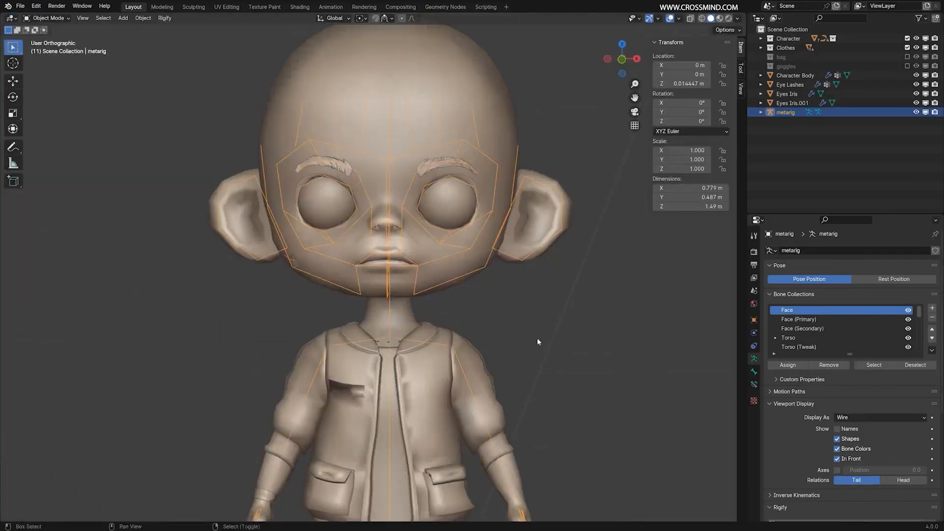
Try to generate the rig from the metarig again and undo the generation.
{"action": "left_click", "coordinate": [910, 459]}
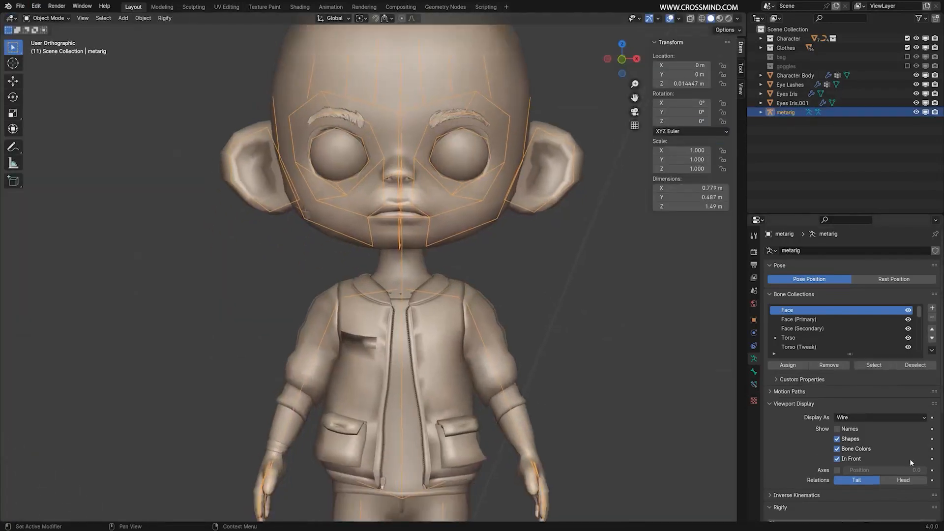
{"action": "scroll", "coordinate": [909, 459], "scroll_direction": "down", "scroll_amount": 7}
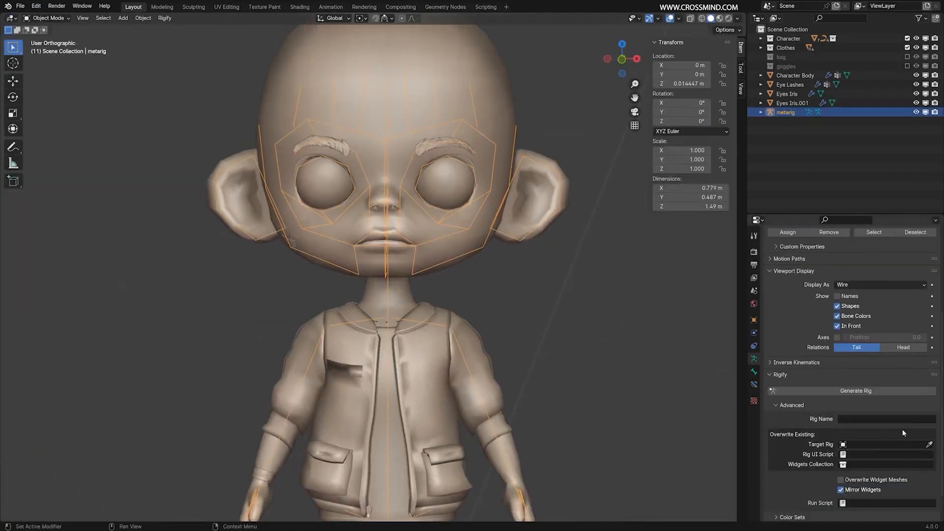
{"action": "left_click", "coordinate": [863, 391]}
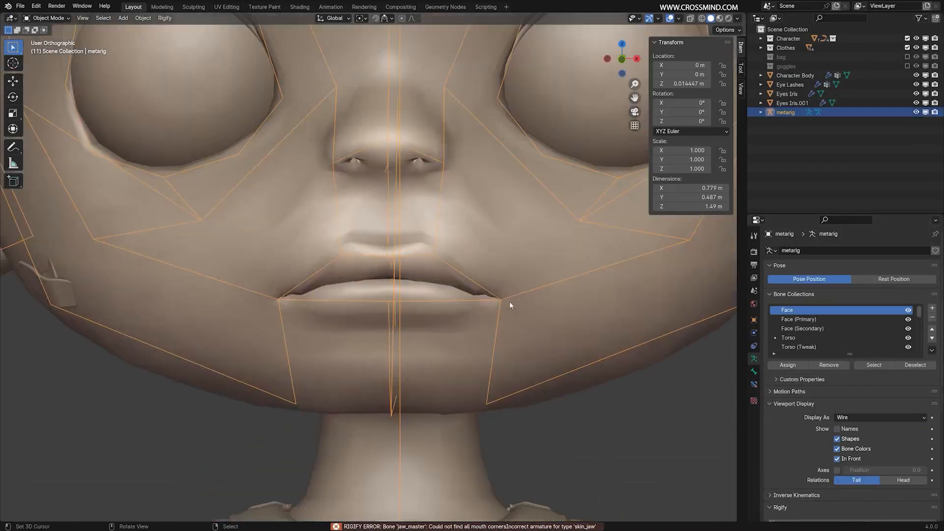
{"action": "key", "text": "g"}
Inspect the metarig's bone ends at the left mouth corner up close in Object Mode and Edit Mode.
{"action": "scroll", "coordinate": [509, 305], "scroll_direction": "down", "scroll_amount": 2}
{"action": "scroll", "coordinate": [509, 306], "scroll_direction": "up", "scroll_amount": 8}
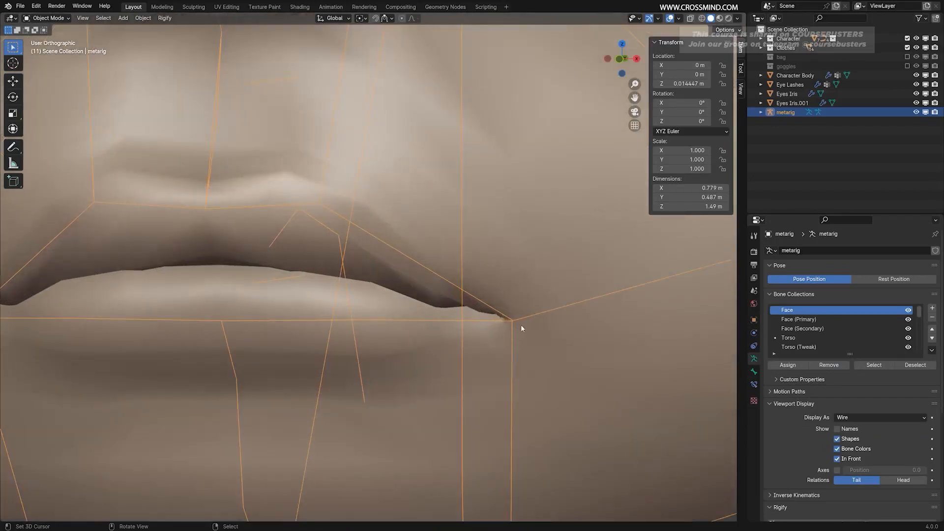
{"action": "scroll", "coordinate": [517, 320], "scroll_direction": "up", "scroll_amount": 3}
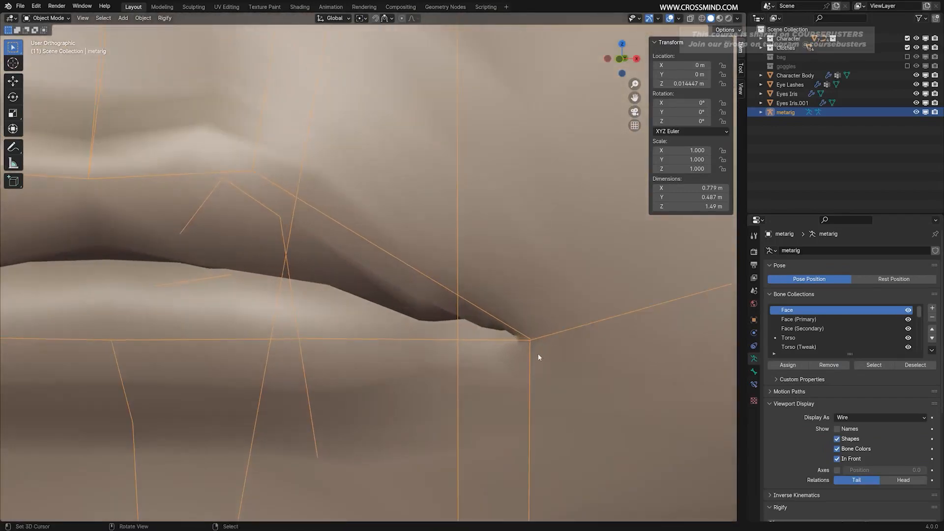
{"action": "scroll", "coordinate": [539, 357], "scroll_direction": "up", "scroll_amount": 2}
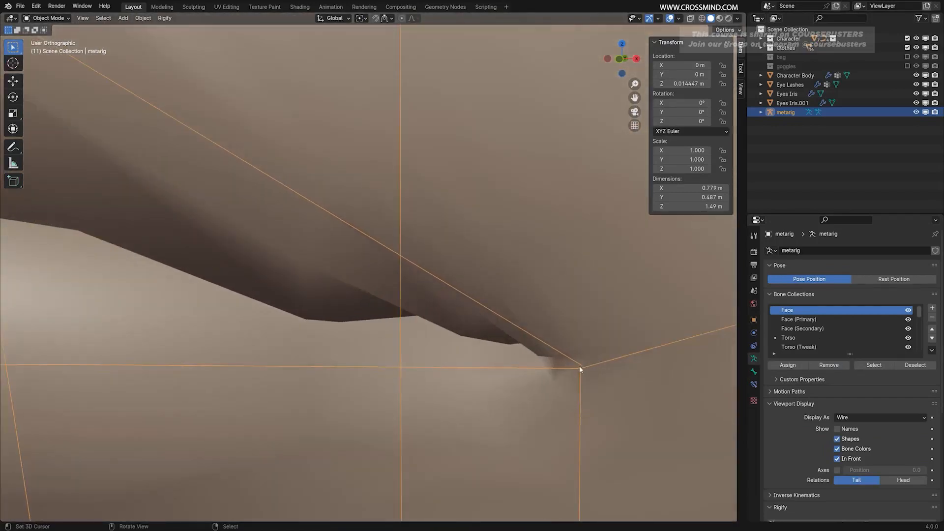
{"action": "scroll", "coordinate": [515, 329], "scroll_direction": "down", "scroll_amount": 1}
{"action": "key", "text": "Tab"}
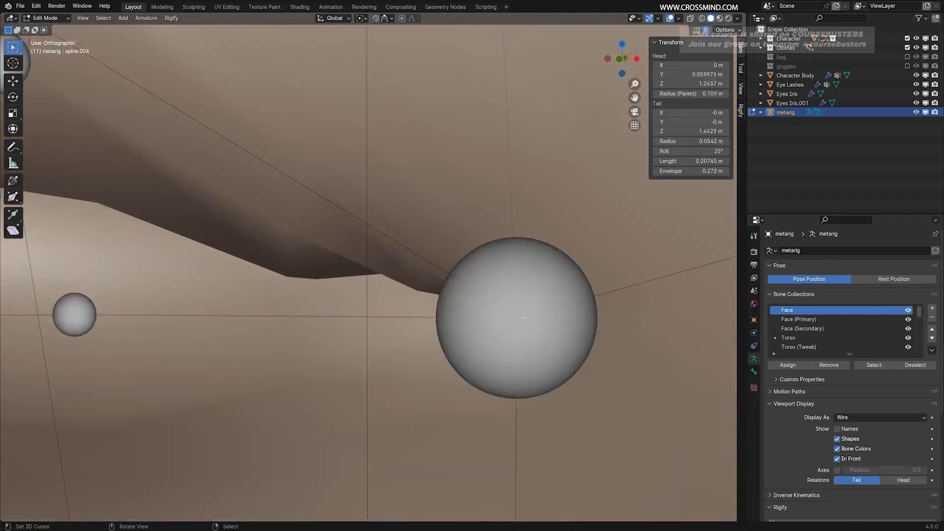
{"action": "scroll", "coordinate": [523, 319], "scroll_direction": "down", "scroll_amount": 5}
{"action": "scroll", "coordinate": [429, 290], "scroll_direction": "up", "scroll_amount": 7}
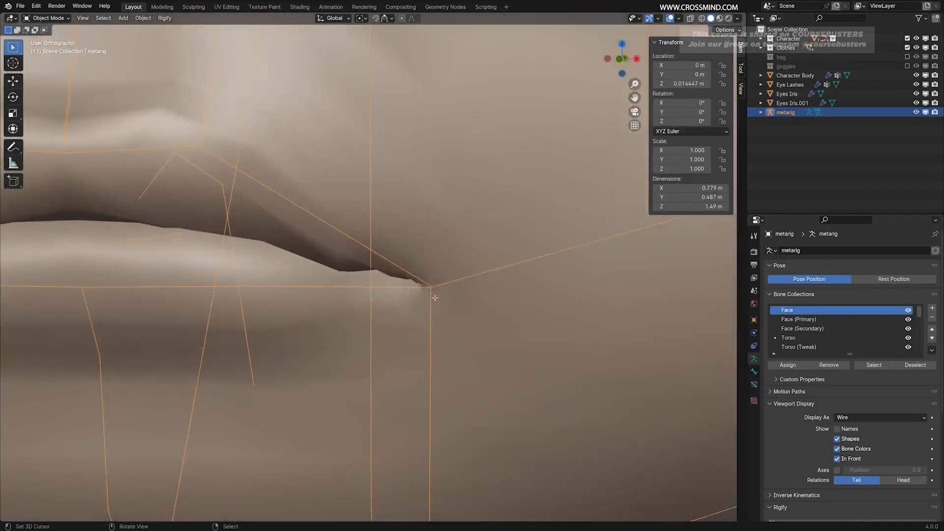
{"action": "scroll", "coordinate": [436, 298], "scroll_direction": "down", "scroll_amount": 5}
{"action": "scroll", "coordinate": [443, 301], "scroll_direction": "up", "scroll_amount": 6}
Try to move the chin.L bone's tail joint away from the left mouth corner in Edit Mode.
{"action": "left_click", "coordinate": [444, 302]}
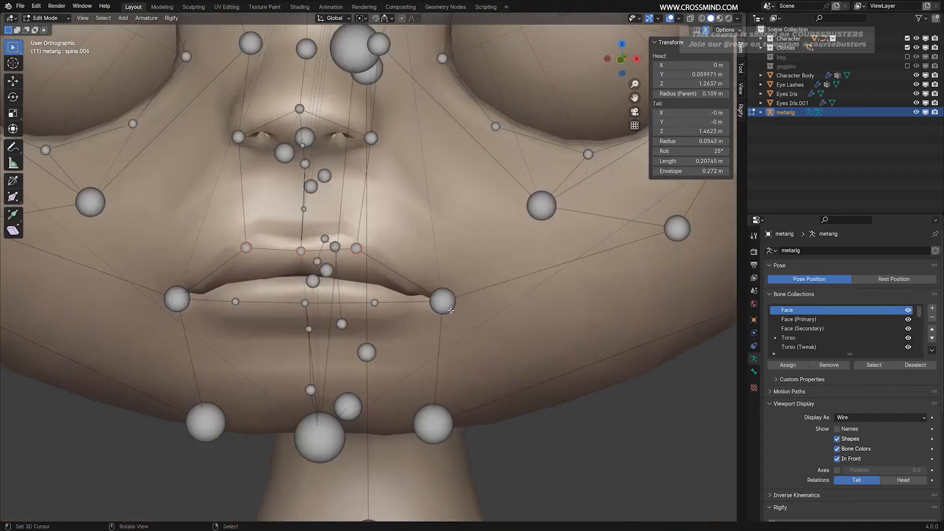
{"action": "key", "text": "shift+z"}
{"action": "key", "text": "shift+z"}
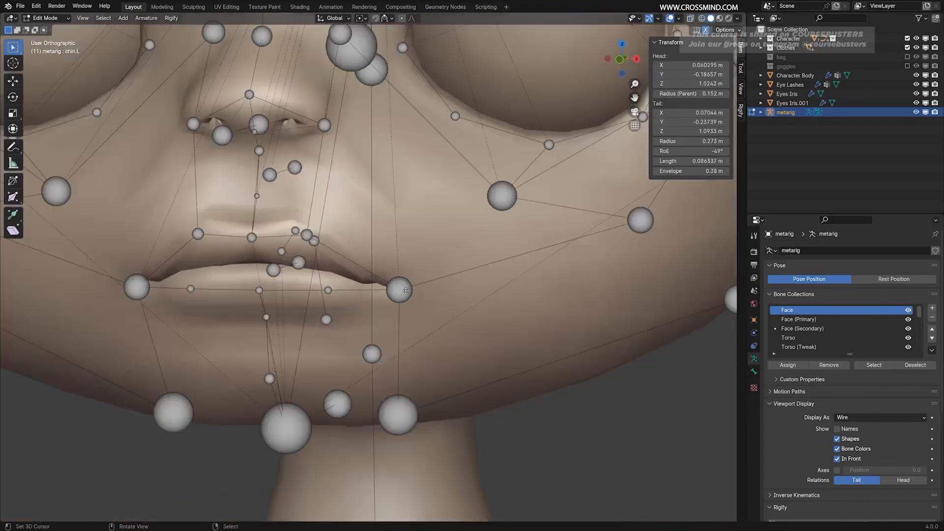
{"action": "key", "text": "g"}
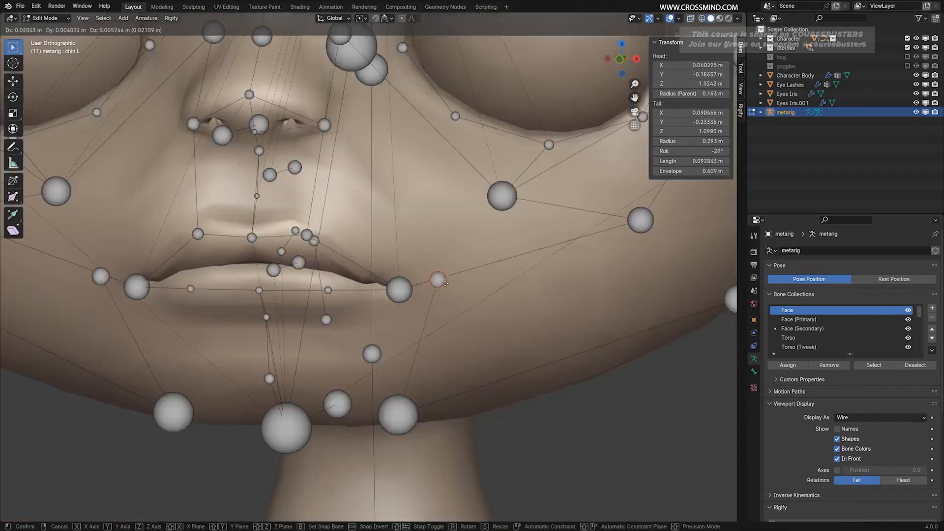
{"action": "right_click", "coordinate": [437, 302]}
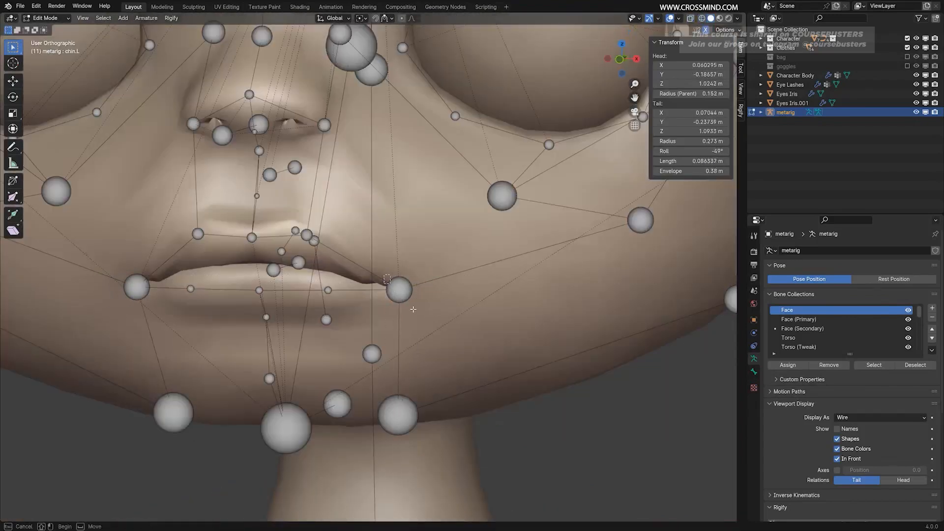
Box-select the overlapping joints at the left mouth corner and inspect up close how well the bone ends align.
{"action": "left_click", "coordinate": [414, 288]}
{"action": "middle_click_drag", "start_coordinate": [415, 288], "coordinate": [440, 287]}
{"action": "scroll", "coordinate": [440, 287], "scroll_direction": "up", "scroll_amount": 6}
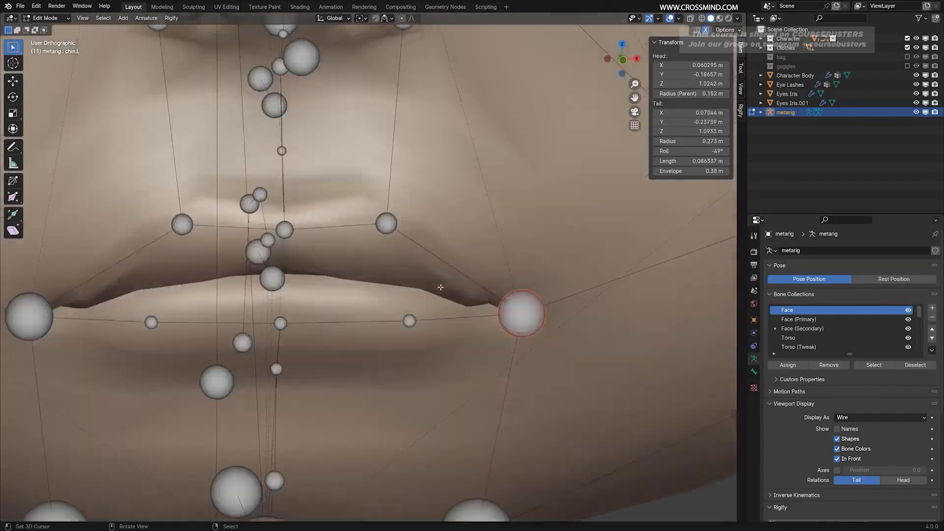
{"action": "scroll", "coordinate": [441, 287], "scroll_direction": "down", "scroll_amount": 20}
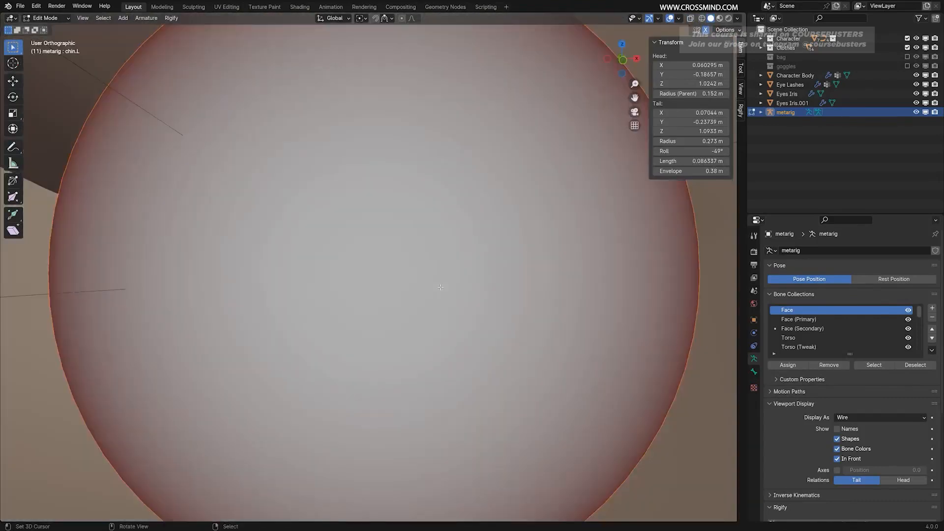
{"action": "middle_click_drag", "start_coordinate": [440, 287], "coordinate": [465, 286]}
{"action": "scroll", "coordinate": [509, 305], "scroll_direction": "up", "scroll_amount": 2}
{"action": "key", "text": "shift+z"}
{"action": "middle_click_drag", "start_coordinate": [464, 287], "coordinate": [495, 302], "text": "shift"}
{"action": "scroll", "coordinate": [511, 306], "scroll_direction": "up", "scroll_amount": 1}
{"action": "key", "text": "shift+z"}
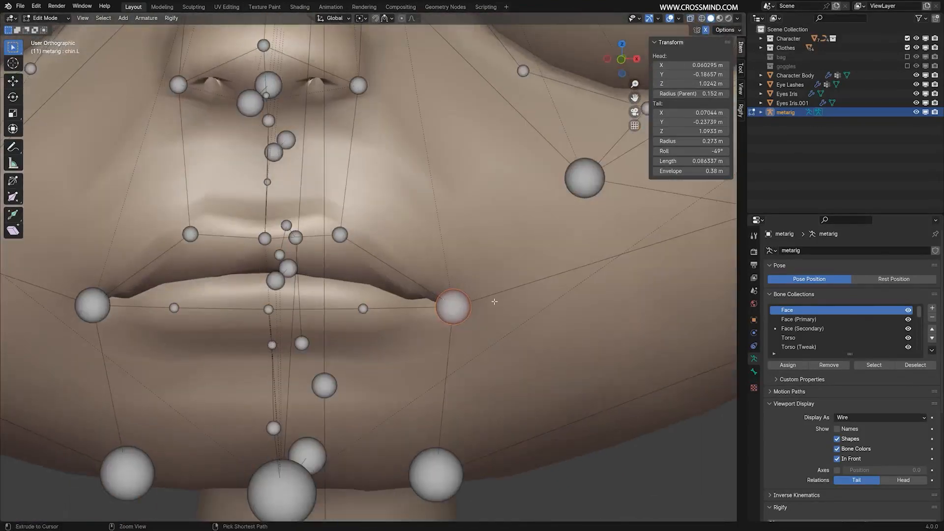
{"action": "key", "text": "Tab"}
{"action": "scroll", "coordinate": [514, 322], "scroll_direction": "down", "scroll_amount": 1}
{"action": "scroll", "coordinate": [432, 302], "scroll_direction": "up", "scroll_amount": 10}
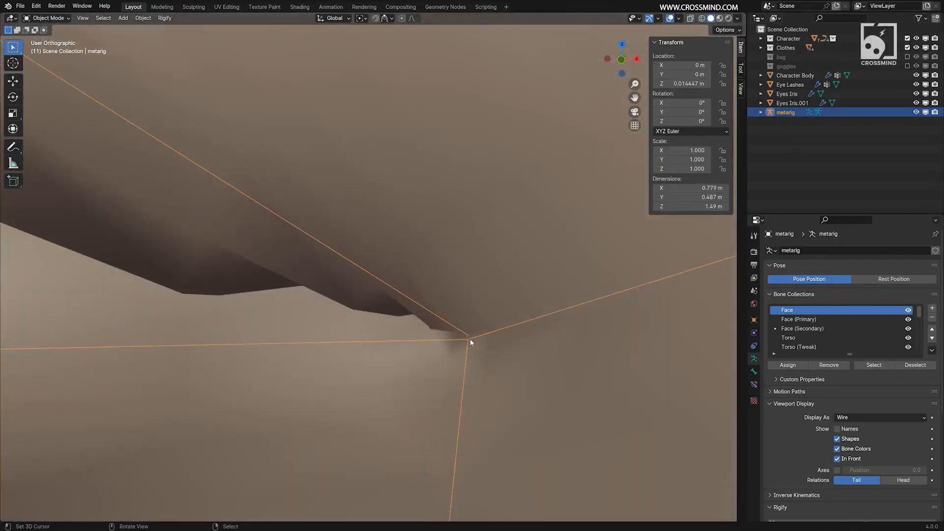
{"action": "scroll", "coordinate": [366, 276], "scroll_direction": "down", "scroll_amount": 3}
{"action": "middle_click_drag", "start_coordinate": [392, 297], "coordinate": [497, 327]}
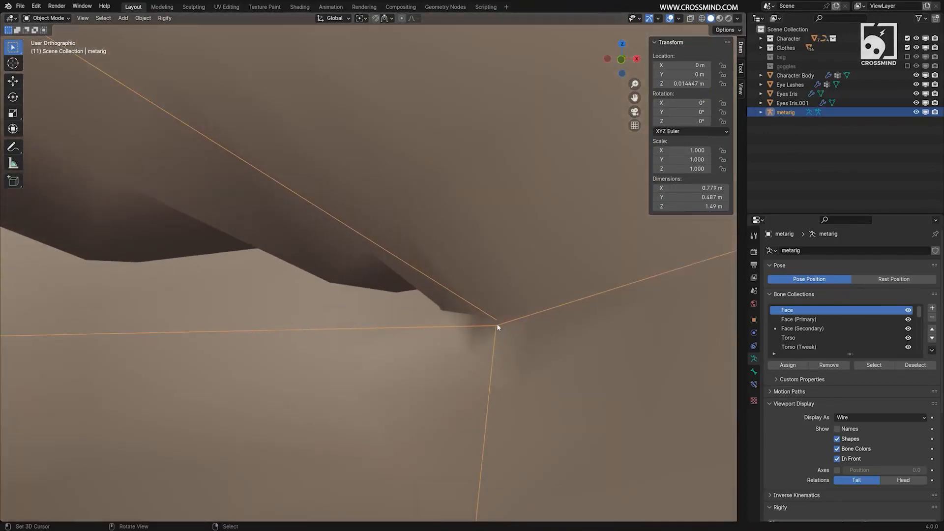
Switch to wireframe shading in Edit Mode and select only the chin.L tail joint at the left mouth corner.
{"action": "key", "text": "Tab"}
{"action": "key", "text": "z"}
{"action": "left_click", "coordinate": [476, 329]}
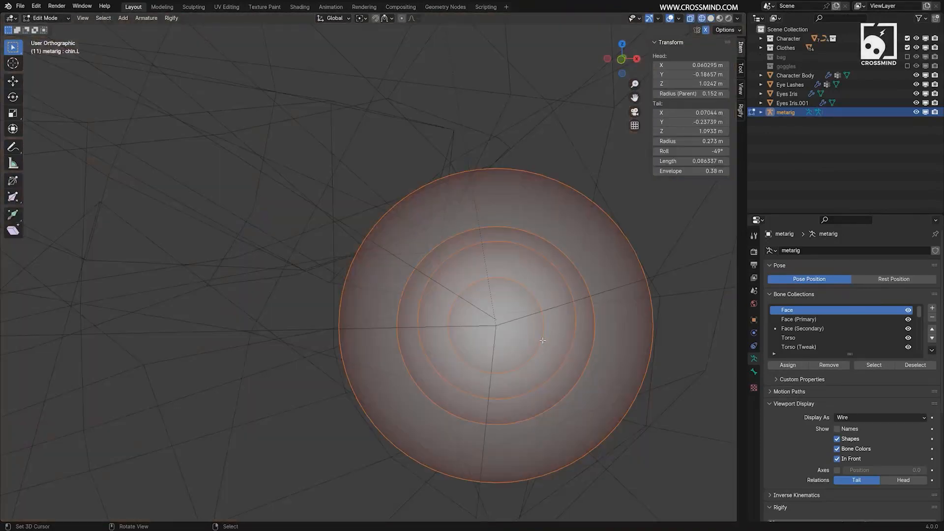
{"action": "right_click", "coordinate": [500, 327]}
{"action": "left_click", "coordinate": [516, 347]}
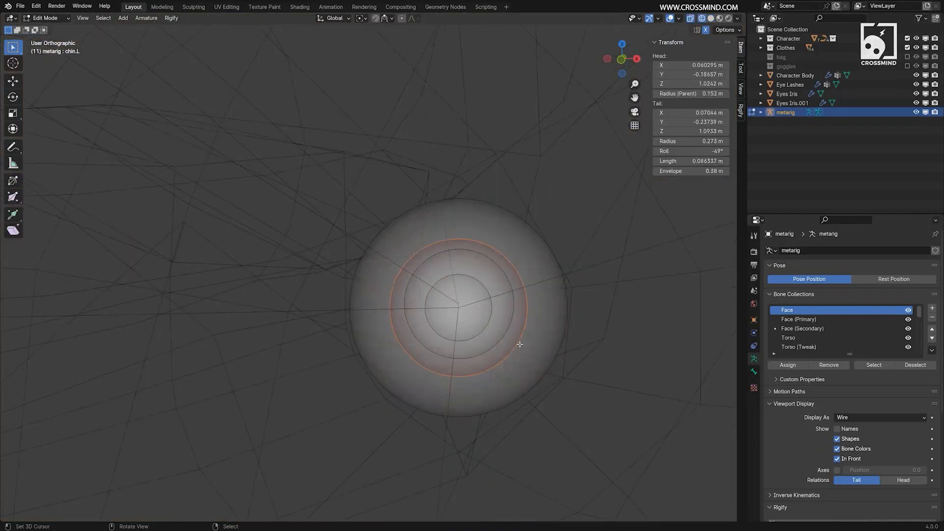
{"action": "scroll", "coordinate": [516, 343], "scroll_direction": "up", "scroll_amount": 3}
{"action": "key", "text": "g"}
{"action": "right_click", "coordinate": [568, 361]}
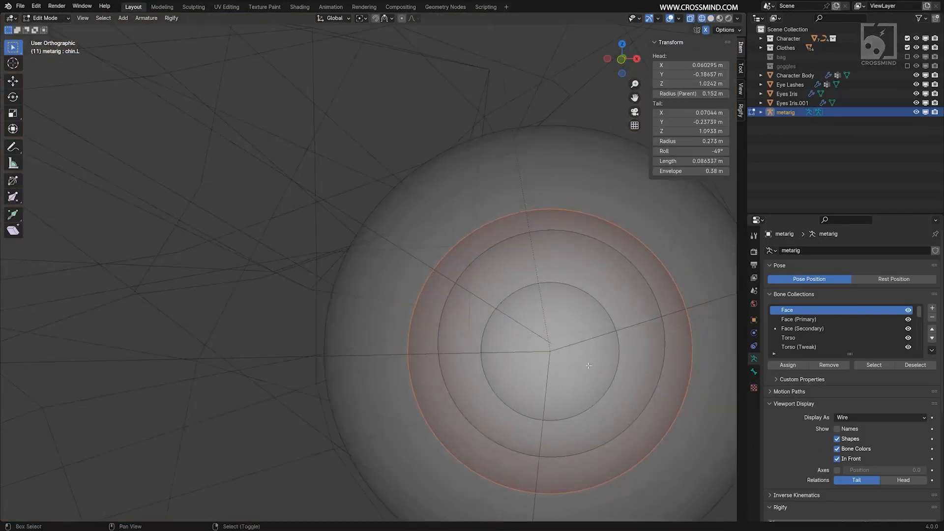
Snap the 3D cursor to the selected chin.L tail joint.
{"action": "scroll", "coordinate": [556, 358], "scroll_direction": "up", "scroll_amount": 1}
{"action": "middle_click_drag", "start_coordinate": [555, 358], "coordinate": [492, 337], "text": "shift"}
{"action": "key", "text": "g"}
{"action": "right_click", "coordinate": [492, 337]}
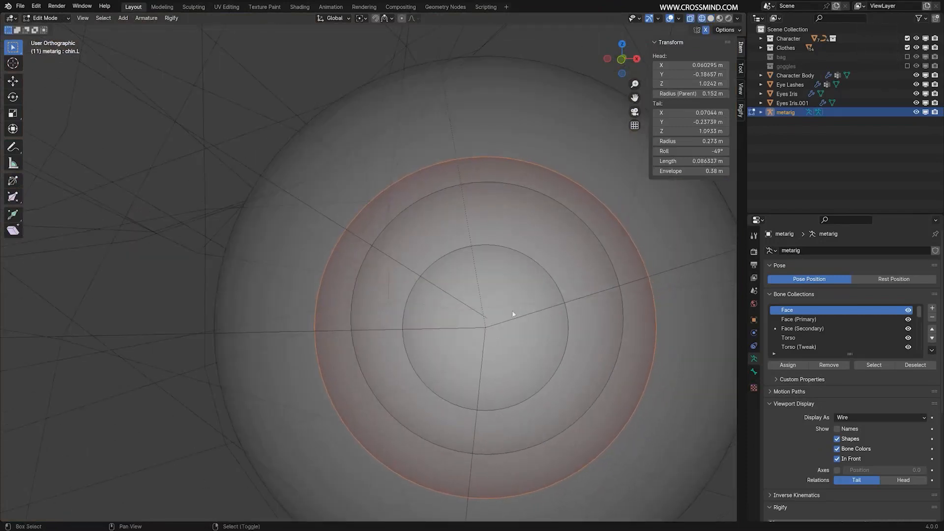
{"action": "key", "text": "shift+s"}
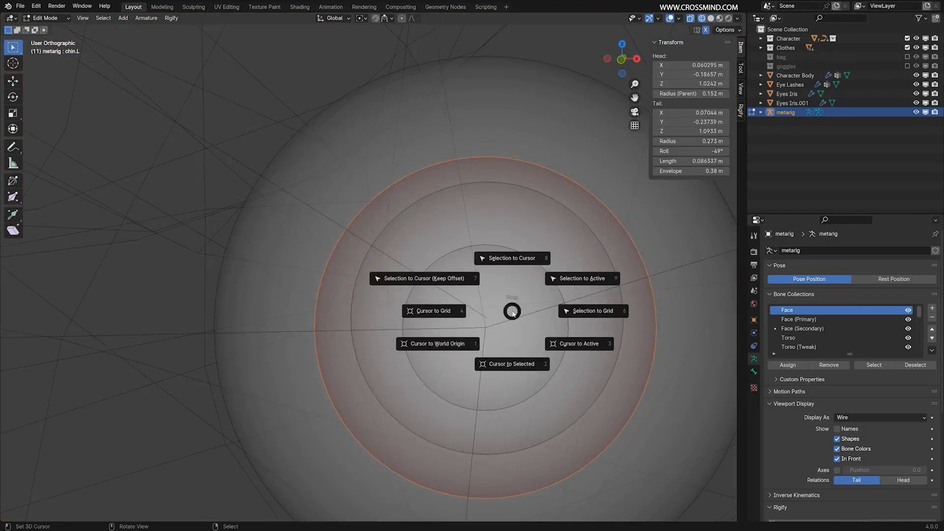
{"action": "left_click", "coordinate": [519, 365]}
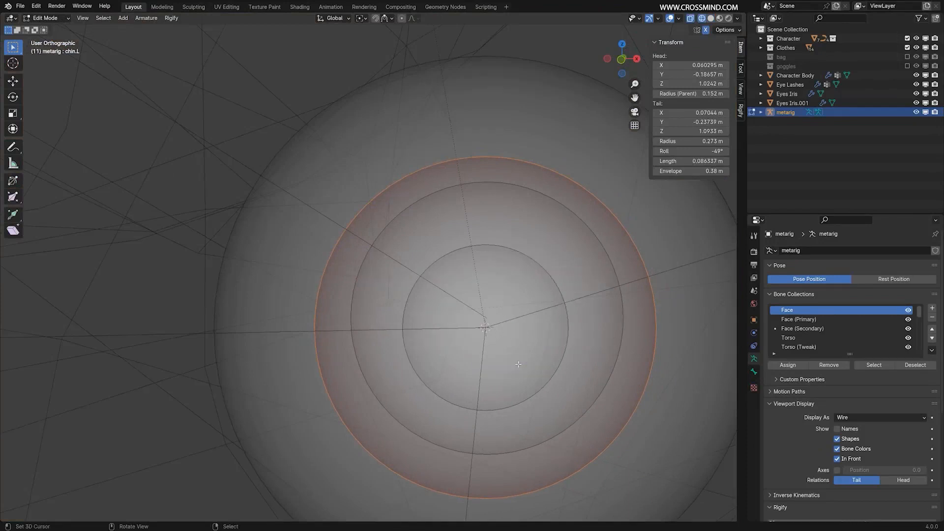
Try to move the cheek.B.L head joint at the left mouth corner.
{"action": "left_click", "coordinate": [502, 289]}
{"action": "key", "text": "g"}
{"action": "right_click", "coordinate": [498, 287]}
{"action": "key", "text": "g"}
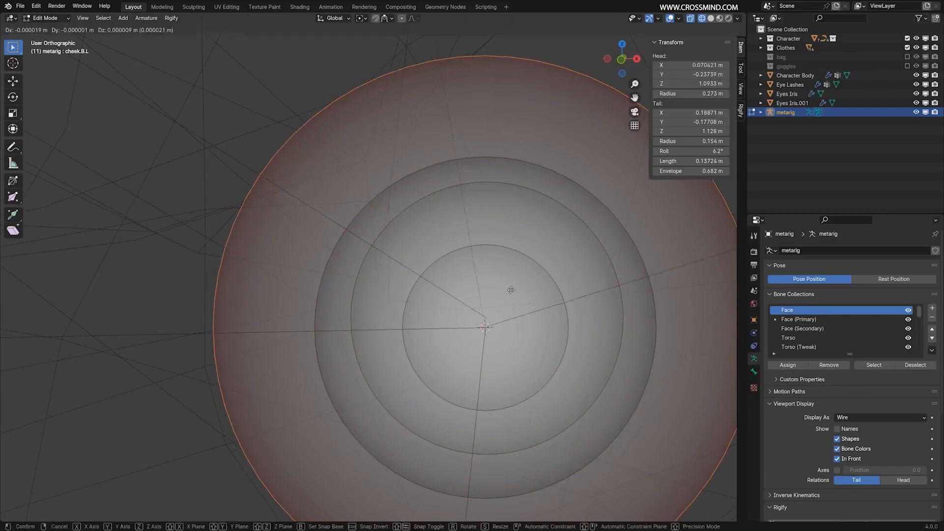
{"action": "right_click", "coordinate": [520, 260]}
{"action": "right_click", "coordinate": [522, 259]}
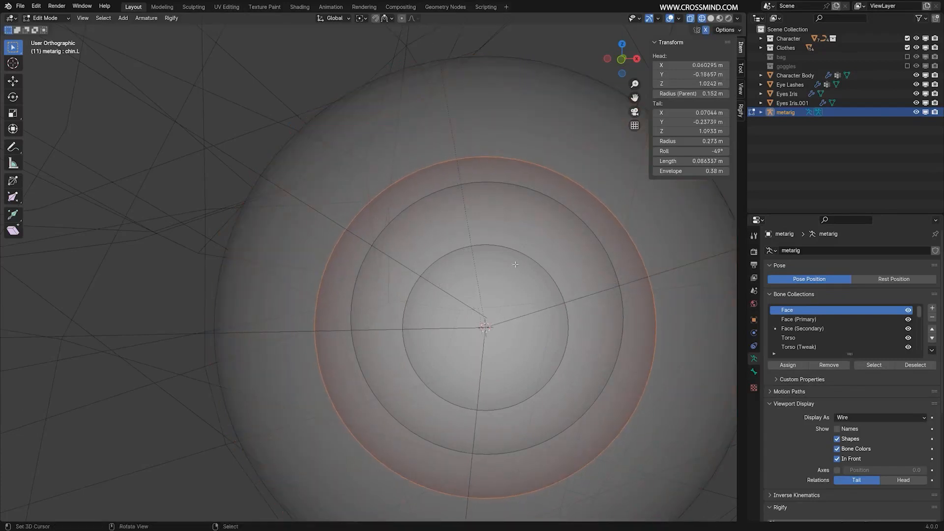
Select the lip.T.L.001 tail joint at the left mouth corner and snap it onto the 3D cursor.
{"action": "scroll", "coordinate": [495, 325], "scroll_direction": "up", "scroll_amount": 3}
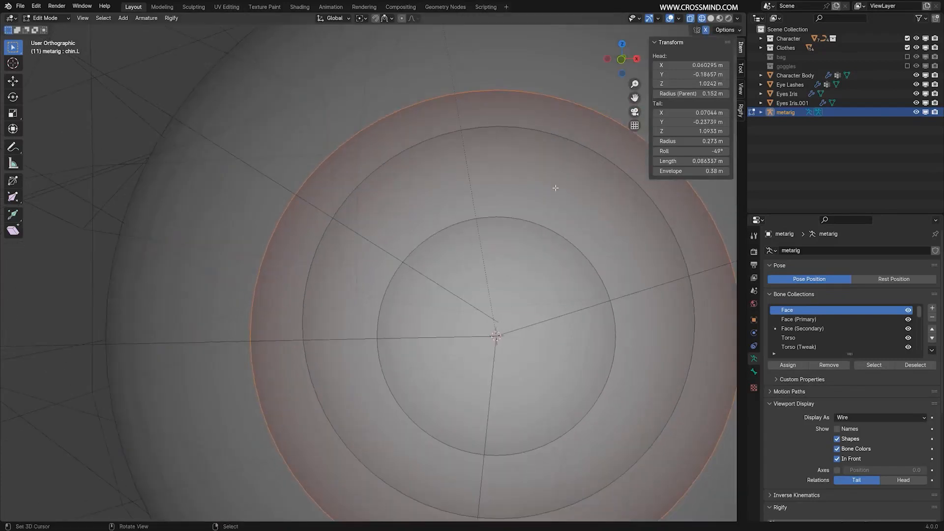
{"action": "left_click", "coordinate": [553, 189]}
{"action": "key", "text": "g"}
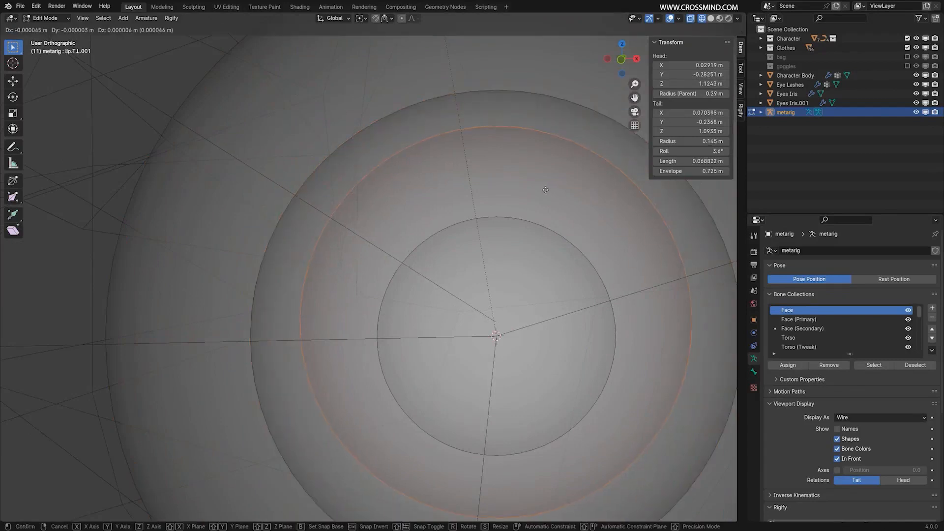
{"action": "left_click", "coordinate": [550, 193]}
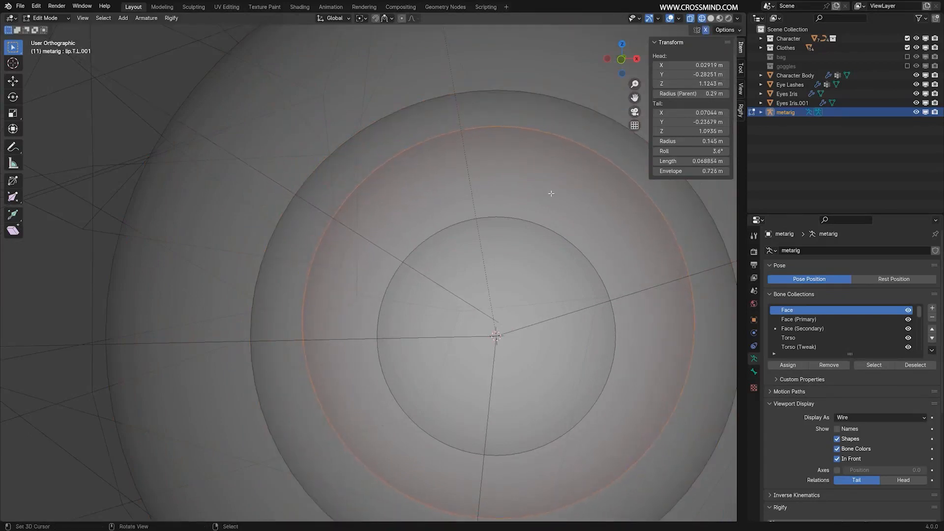
{"action": "key", "text": "shift+s"}
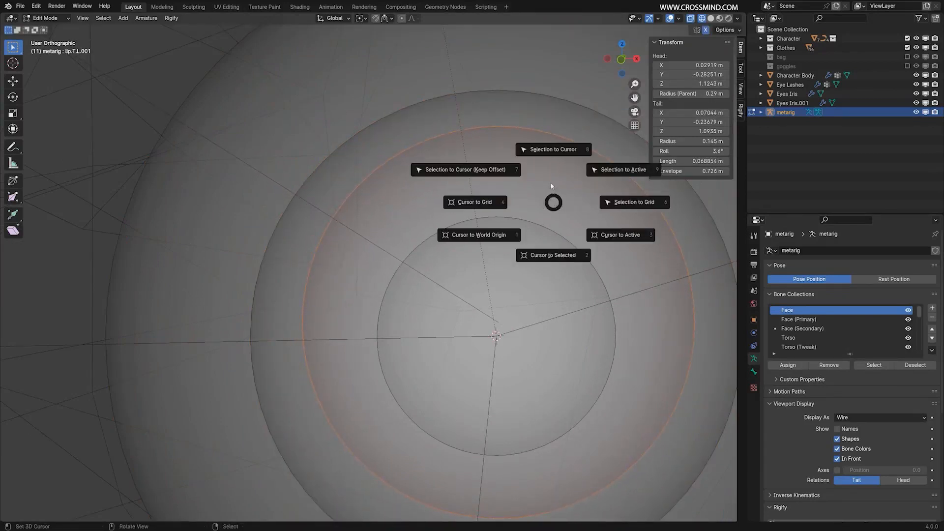
{"action": "left_click", "coordinate": [554, 151]}
Return the metarig to Object Mode and switch the viewport back to solid shading.
{"action": "key", "text": "Tab"}
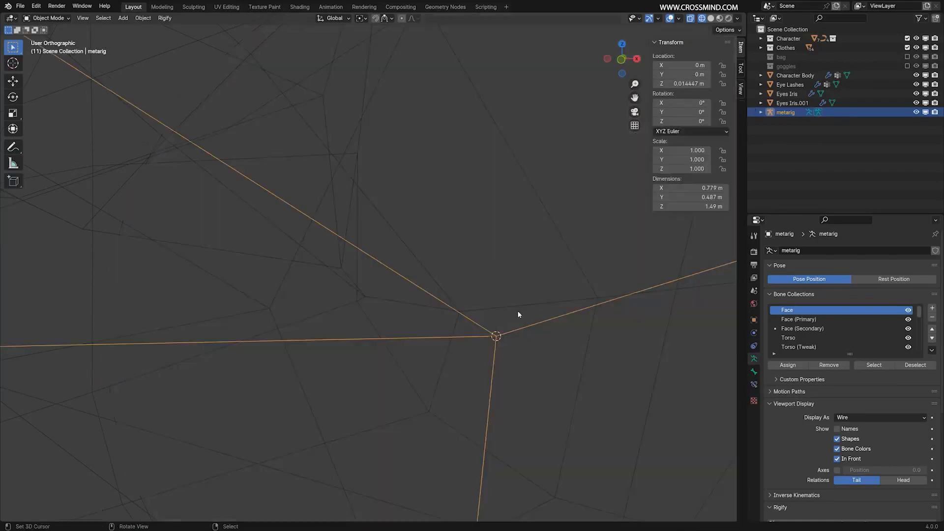
{"action": "scroll", "coordinate": [518, 313], "scroll_direction": "down", "scroll_amount": 6}
{"action": "key", "text": "z"}
{"action": "left_click", "coordinate": [666, 317]}
{"action": "scroll", "coordinate": [564, 313], "scroll_direction": "down", "scroll_amount": 4}
{"action": "scroll", "coordinate": [566, 313], "scroll_direction": "down", "scroll_amount": 14}
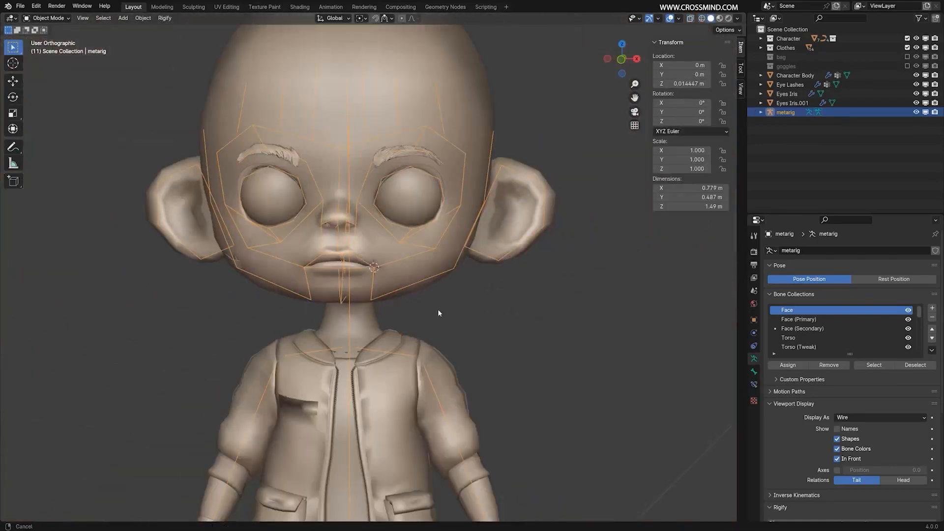
{"action": "middle_click_drag", "start_coordinate": [438, 312], "coordinate": [494, 331], "text": "shift"}
Generate the Rigify rig from the metarig and save the file.
{"action": "scroll", "coordinate": [881, 436], "scroll_direction": "down", "scroll_amount": 8}
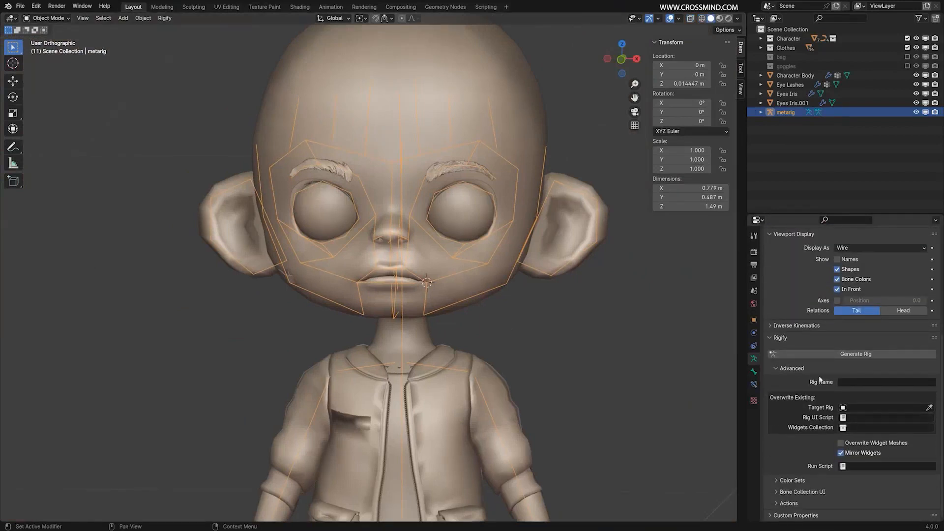
{"action": "left_click", "coordinate": [878, 354]}
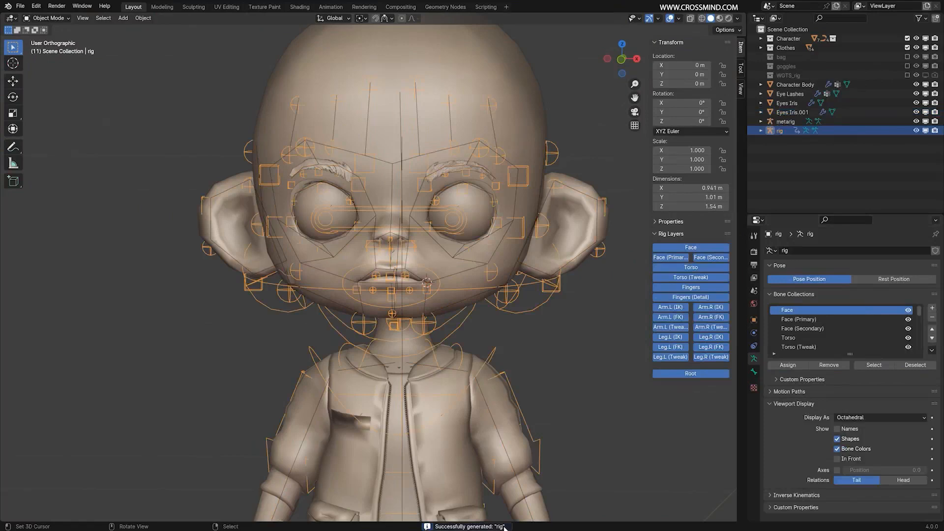
{"action": "mouse_move", "coordinate": [469, 283]}
{"action": "middle_mouse_down"}
{"action": "mouse_move", "coordinate": [457, 280]}
{"action": "mouse_move", "coordinate": [465, 282]}
{"action": "middle_mouse_up"}
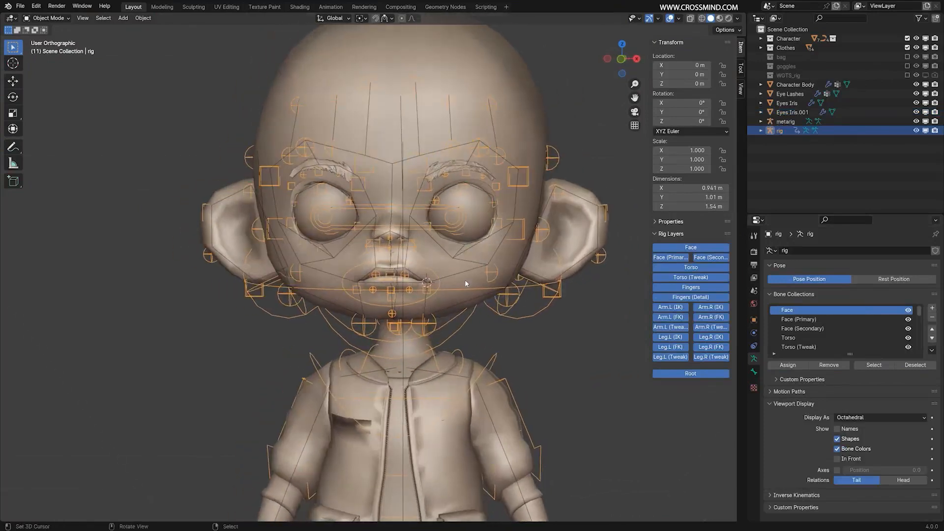
{"action": "key", "text": "ctrl+s"}
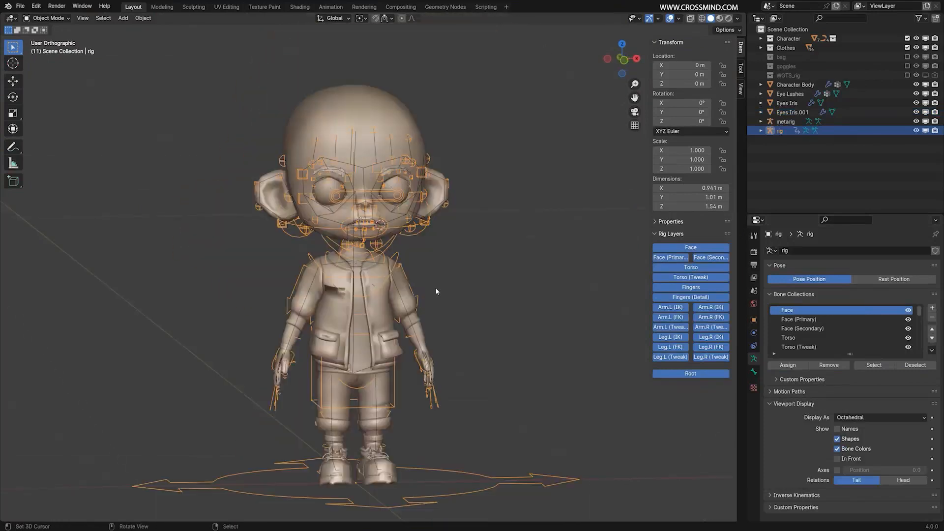
Enlarge the generated rig's bone collections list and expand its Properties section above the rig layers.
{"action": "scroll", "coordinate": [435, 289], "scroll_direction": "up", "scroll_amount": 1}
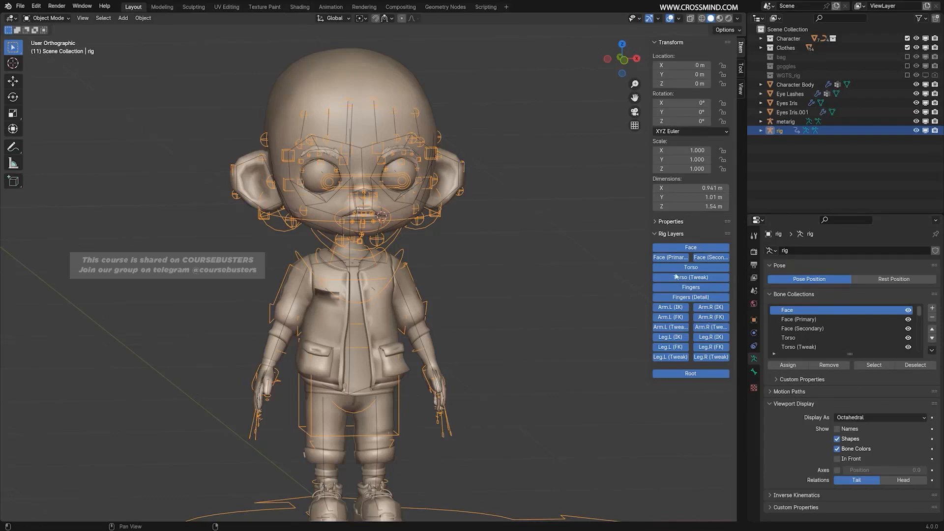
{"action": "key", "text": "ctrl+space"}
{"action": "key", "text": "ctrl+space"}
{"action": "left_click_drag", "start_coordinate": [849, 354], "coordinate": [844, 436]}
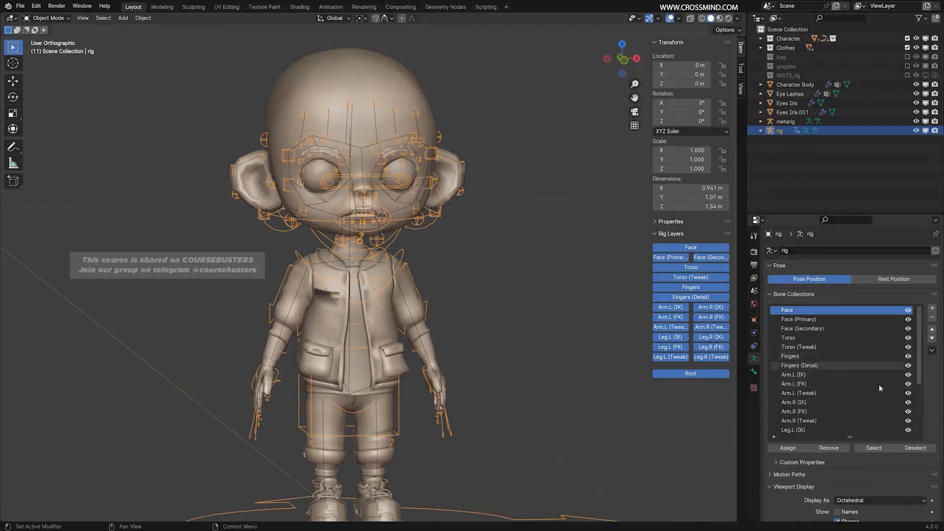
{"action": "left_click", "coordinate": [674, 224]}
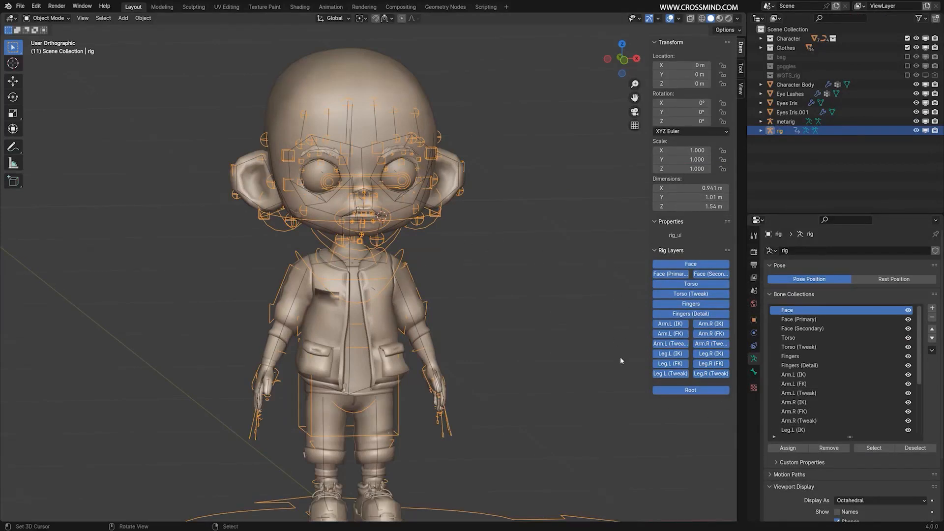
{"action": "middle_click_drag", "start_coordinate": [557, 285], "coordinate": [558, 272], "text": "shift"}
Test the Face and leg rig layers by hiding and showing them, and compare them with the bone collections list.
{"action": "left_click", "coordinate": [707, 266]}
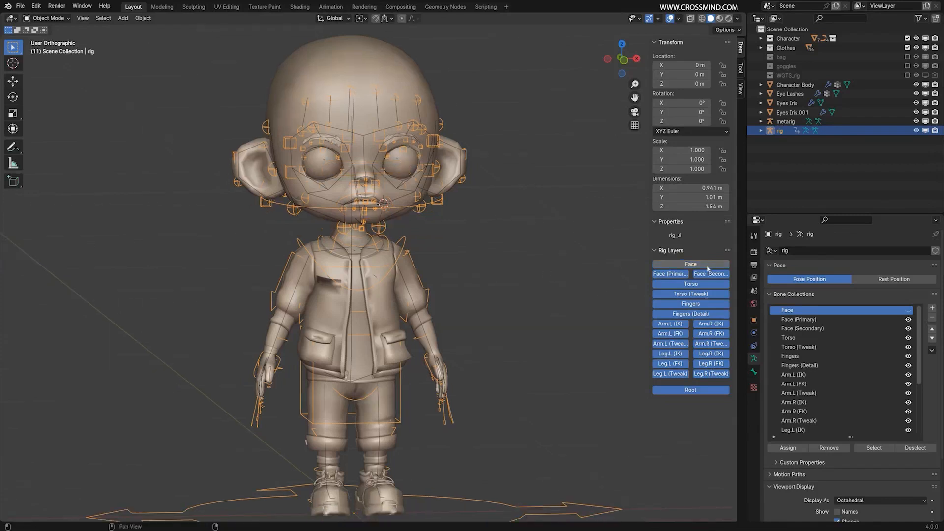
{"action": "left_click", "coordinate": [706, 265]}
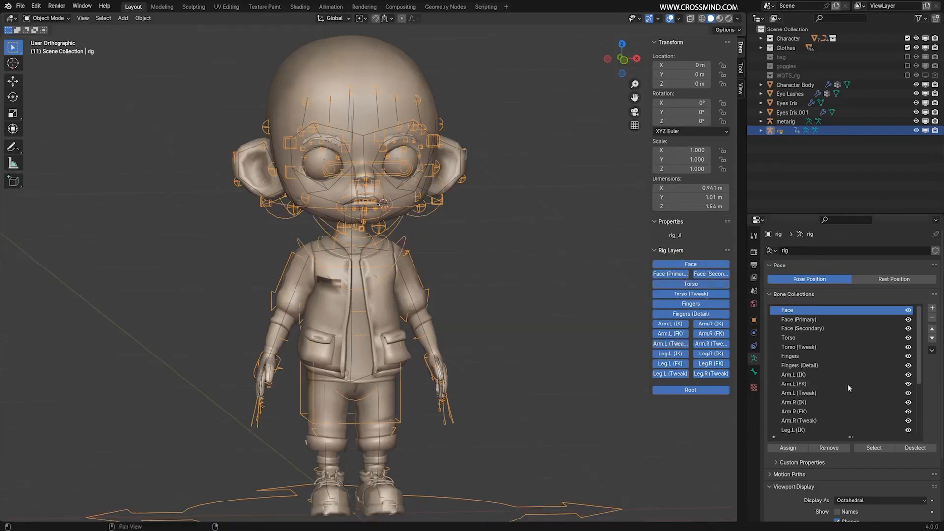
{"action": "scroll", "coordinate": [890, 377], "scroll_direction": "down", "scroll_amount": 4}
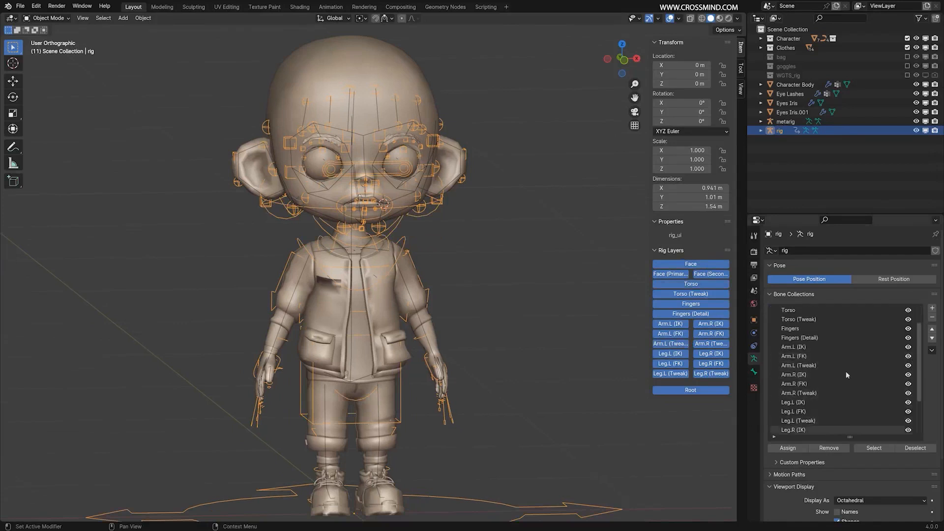
{"action": "scroll", "coordinate": [864, 346], "scroll_direction": "up", "scroll_amount": 4}
{"action": "scroll", "coordinate": [861, 379], "scroll_direction": "down", "scroll_amount": 4}
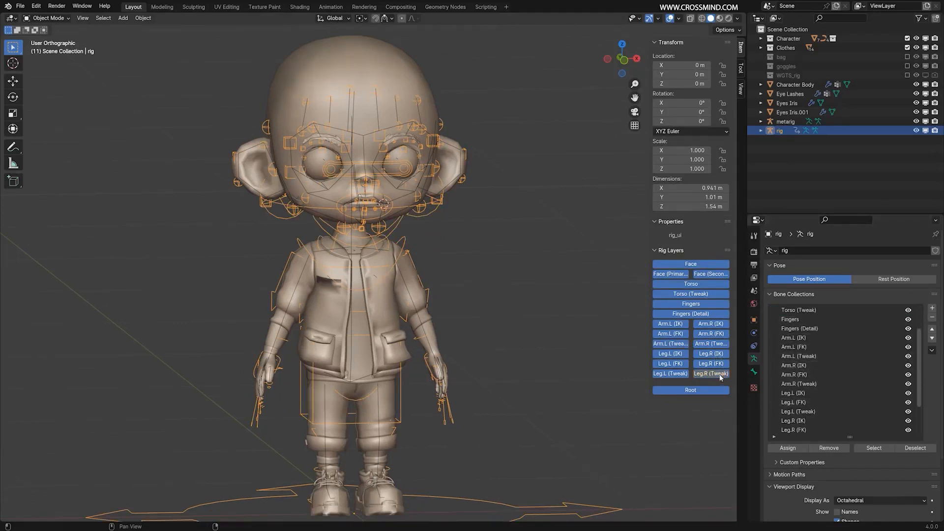
{"action": "left_click", "coordinate": [677, 364]}
{"action": "left_click", "coordinate": [677, 364]}
{"action": "left_click", "coordinate": [717, 355]}
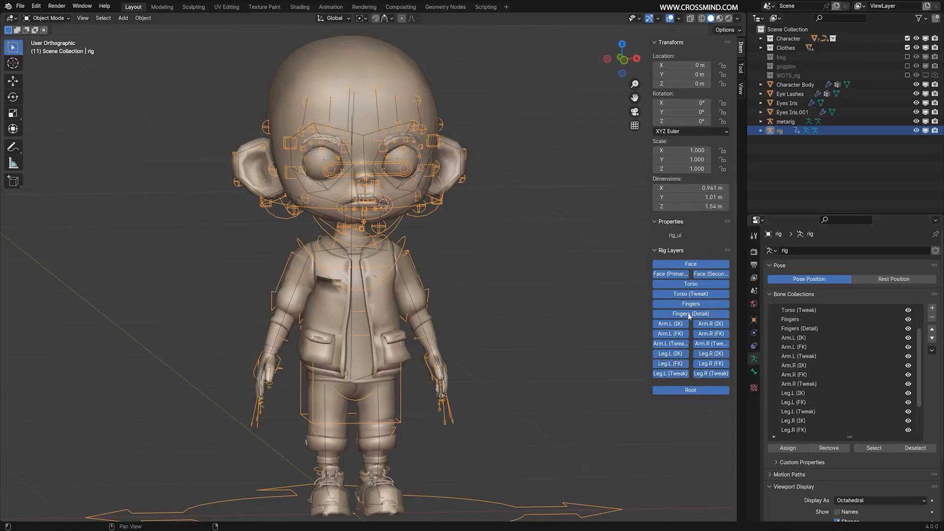
{"action": "middle_click_drag", "start_coordinate": [698, 319], "coordinate": [736, 307], "text": "shift"}
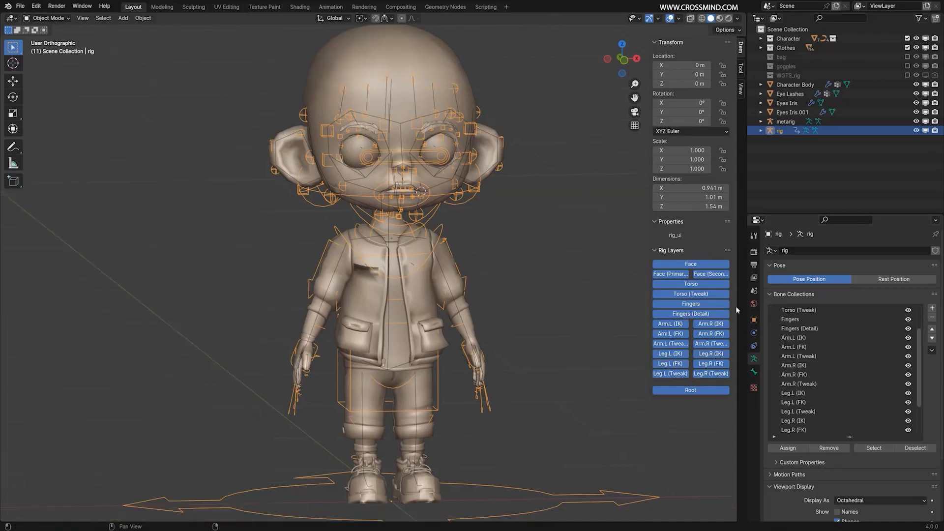
Try hiding the Torso, Face (Primary), Face (Secondary) and arm IK and FK rig layers, and show them again.
{"action": "left_click", "coordinate": [703, 284]}
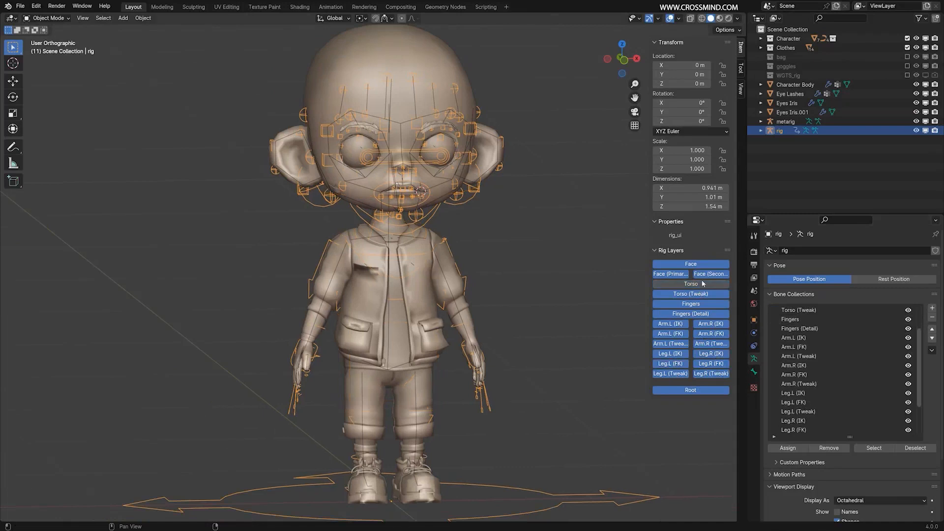
{"action": "left_click", "coordinate": [708, 274]}
{"action": "left_click", "coordinate": [683, 275]}
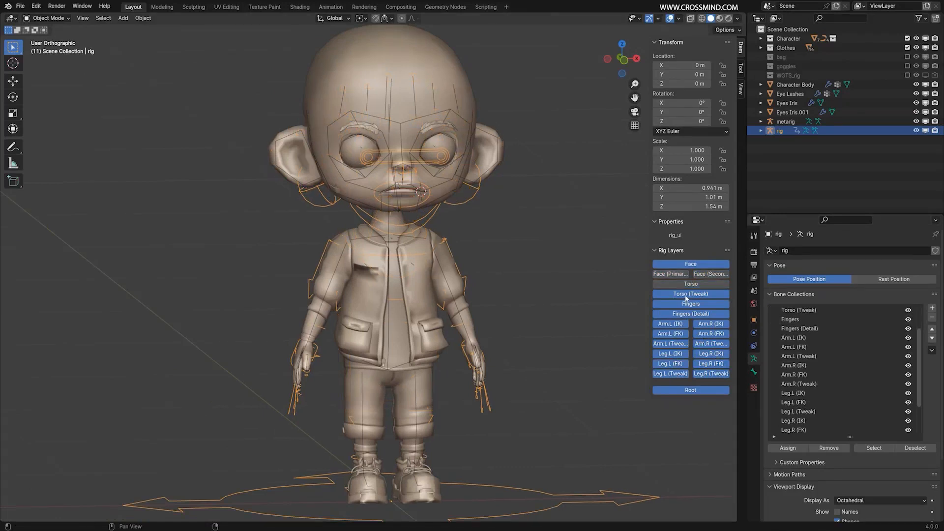
{"action": "left_click", "coordinate": [678, 324]}
{"action": "left_click", "coordinate": [676, 335]}
{"action": "left_click", "coordinate": [712, 324]}
{"action": "left_click", "coordinate": [715, 334]}
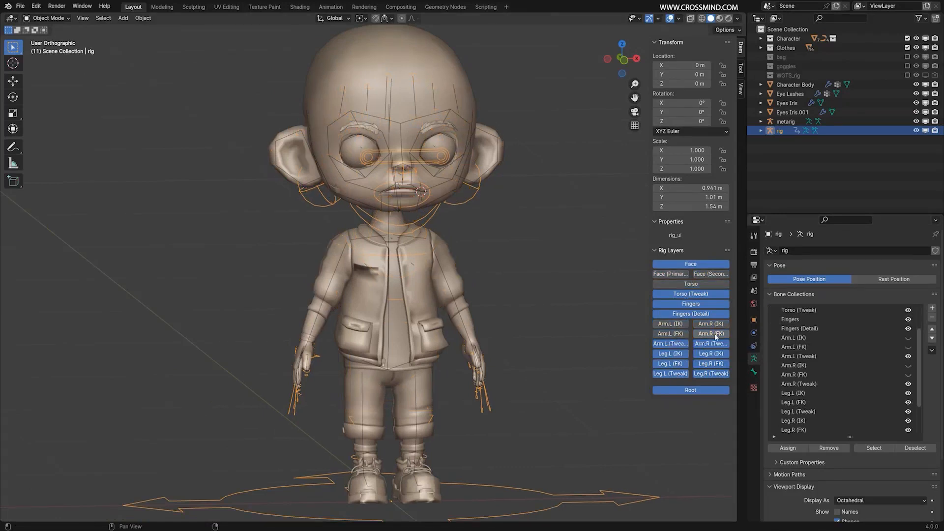
{"action": "left_click", "coordinate": [712, 333]}
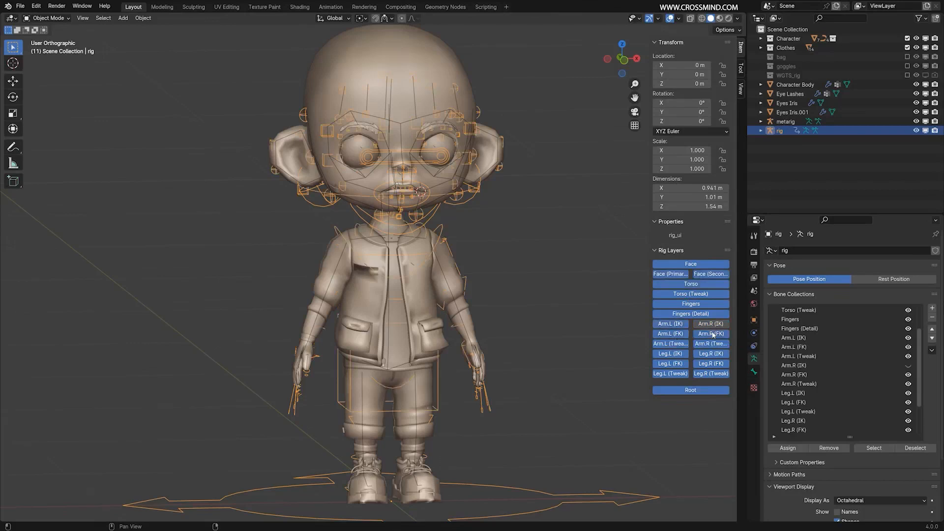
{"action": "left_click", "coordinate": [713, 324]}
{"action": "middle_click_drag", "start_coordinate": [393, 228], "coordinate": [494, 240]}
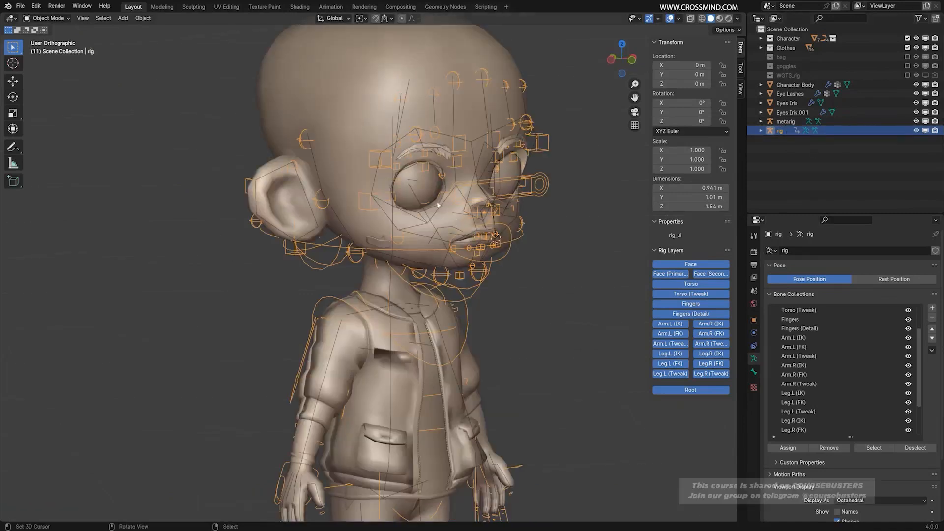
Select the metarig, toggle its visibility, and hide the generated rig to compare the two armatures.
{"action": "scroll", "coordinate": [437, 204], "scroll_direction": "up", "scroll_amount": 3}
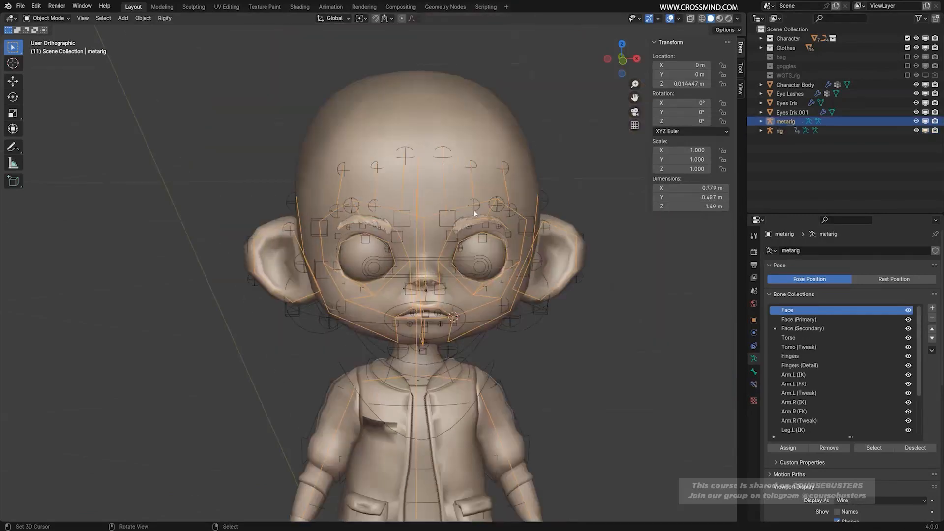
{"action": "middle_click_drag", "start_coordinate": [489, 212], "coordinate": [450, 181]}
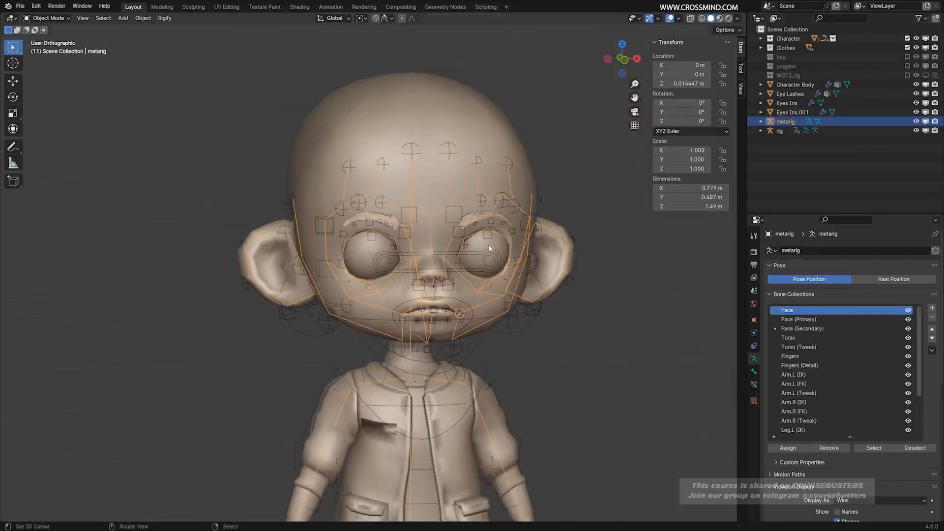
{"action": "left_click", "coordinate": [916, 121]}
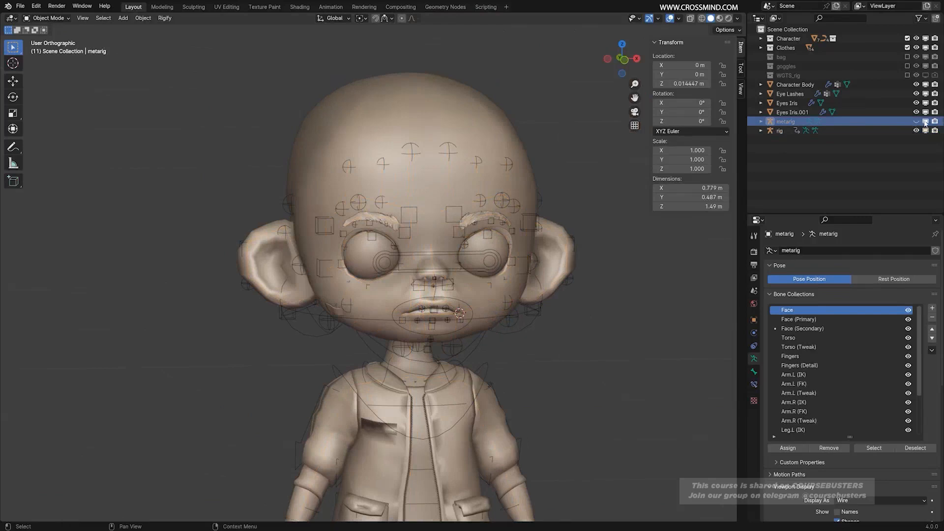
{"action": "left_click", "coordinate": [916, 122]}
{"action": "left_click", "coordinate": [917, 131]}
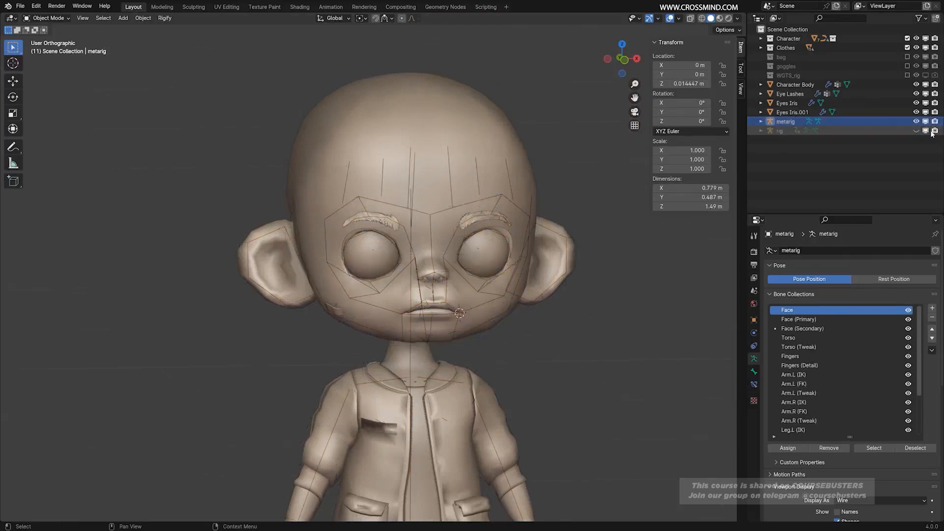
Examine the metarig's face bones from several angles and make the rig visible again in viewports and renders.
{"action": "middle_click_drag", "start_coordinate": [508, 300], "coordinate": [485, 309]}
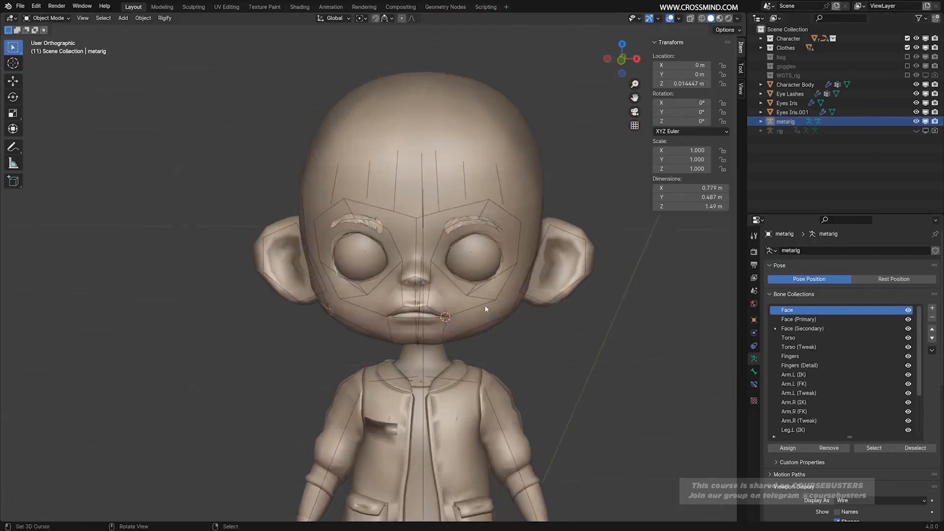
{"action": "scroll", "coordinate": [485, 308], "scroll_direction": "up", "scroll_amount": 3}
{"action": "middle_click_drag", "start_coordinate": [546, 246], "coordinate": [533, 232]}
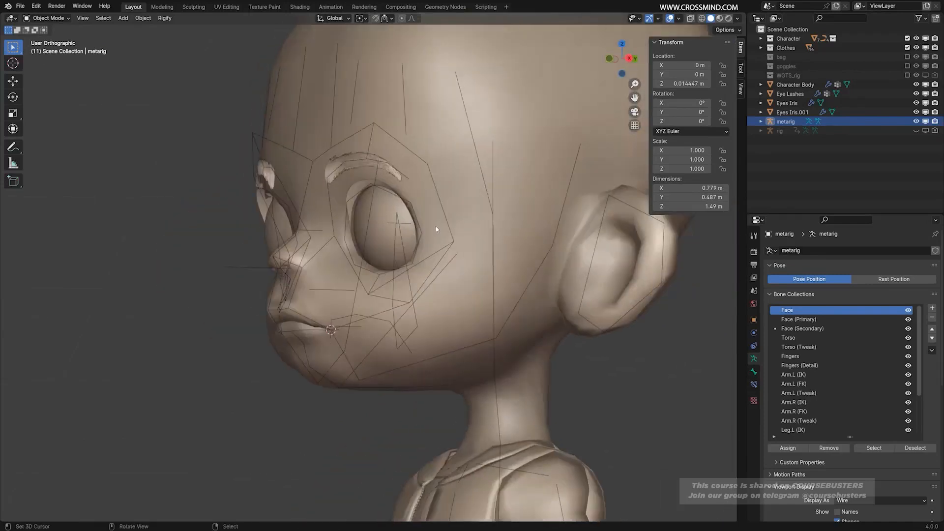
{"action": "middle_click_drag", "start_coordinate": [453, 236], "coordinate": [566, 255]}
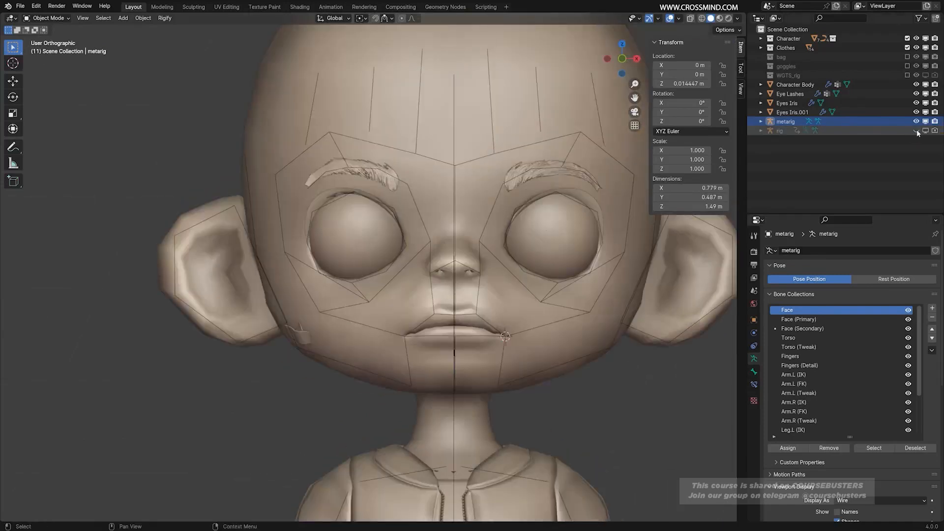
{"action": "left_click", "coordinate": [927, 131]}
{"action": "left_click", "coordinate": [935, 131]}
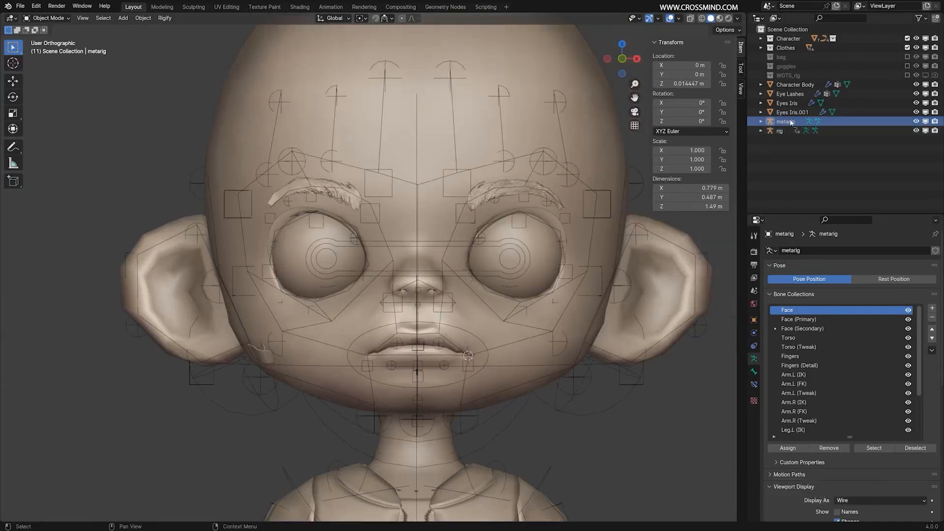
In the metarig's Edit Mode, move the ear.L.001 tail joint outward to about X 0.467 m, Z 1.281 m, and return to Object Mode.
{"action": "left_click", "coordinate": [788, 122]}
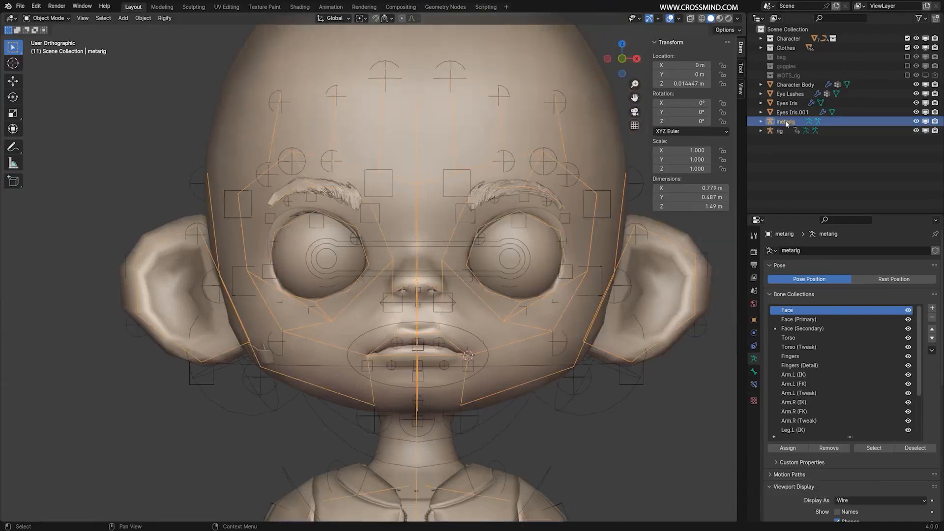
{"action": "left_click", "coordinate": [761, 122]}
{"action": "key", "text": "Tab"}
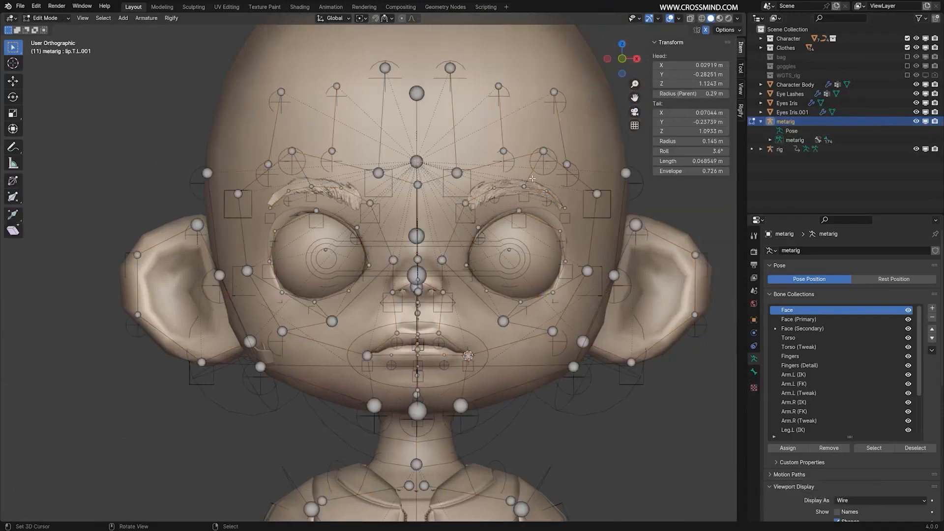
{"action": "left_click", "coordinate": [544, 149]}
{"action": "middle_click_drag", "start_coordinate": [673, 241], "coordinate": [594, 215], "text": "shift"}
{"action": "right_click", "coordinate": [616, 228]}
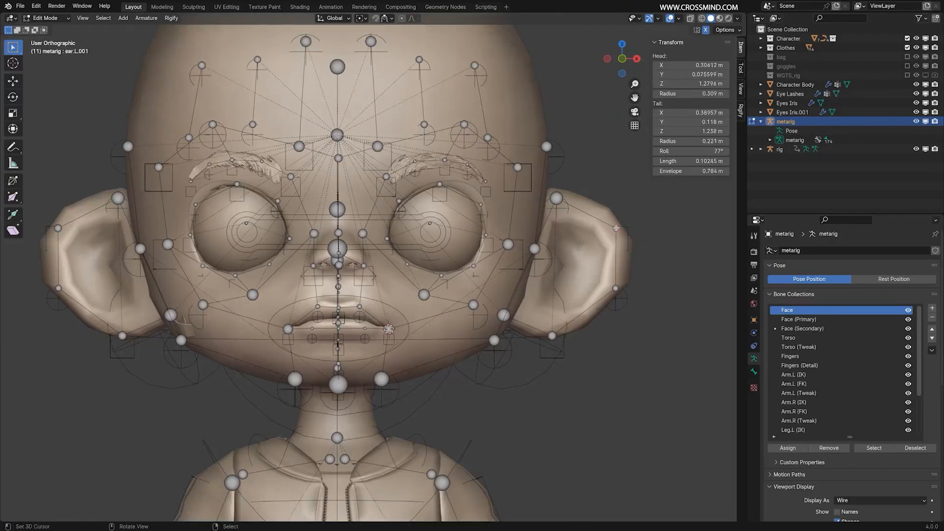
{"action": "key", "text": "b"}
{"action": "left_click_drag", "start_coordinate": [598, 207], "coordinate": [645, 256]}
{"action": "key", "text": "g"}
{"action": "left_click", "coordinate": [679, 207]}
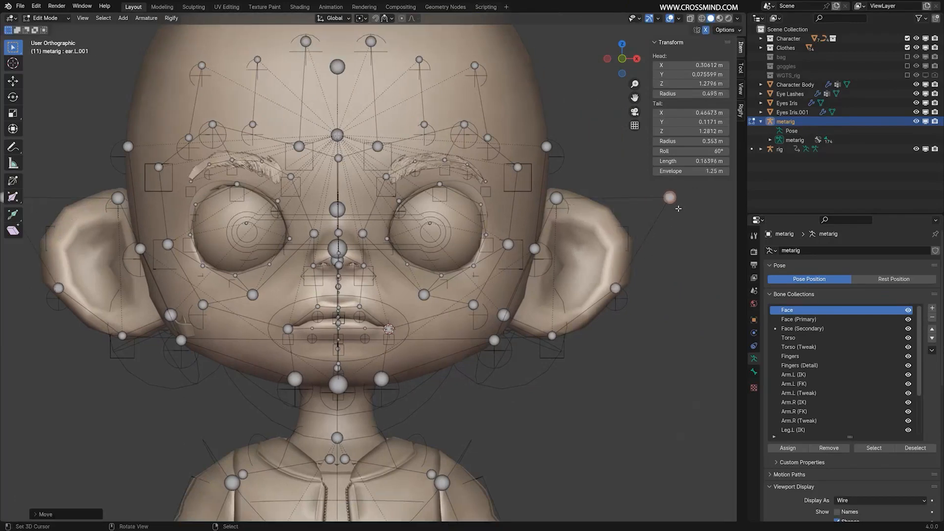
{"action": "key", "text": "Tab"}
Re-generate the existing rig from the edited metarig.
{"action": "scroll", "coordinate": [626, 270], "scroll_direction": "down", "scroll_amount": 2}
{"action": "middle_click_drag", "start_coordinate": [627, 269], "coordinate": [631, 241], "text": "shift"}
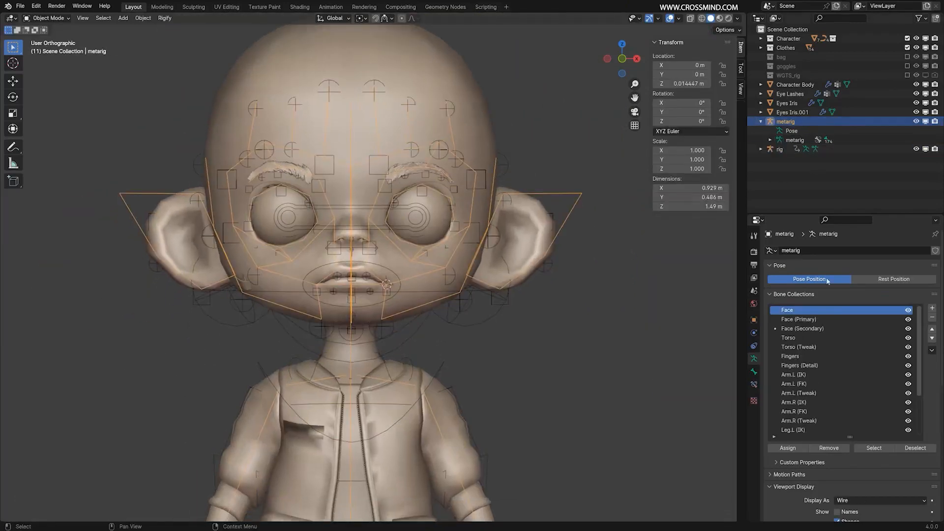
{"action": "scroll", "coordinate": [838, 403], "scroll_direction": "down", "scroll_amount": 6}
{"action": "scroll", "coordinate": [836, 420], "scroll_direction": "down", "scroll_amount": 12}
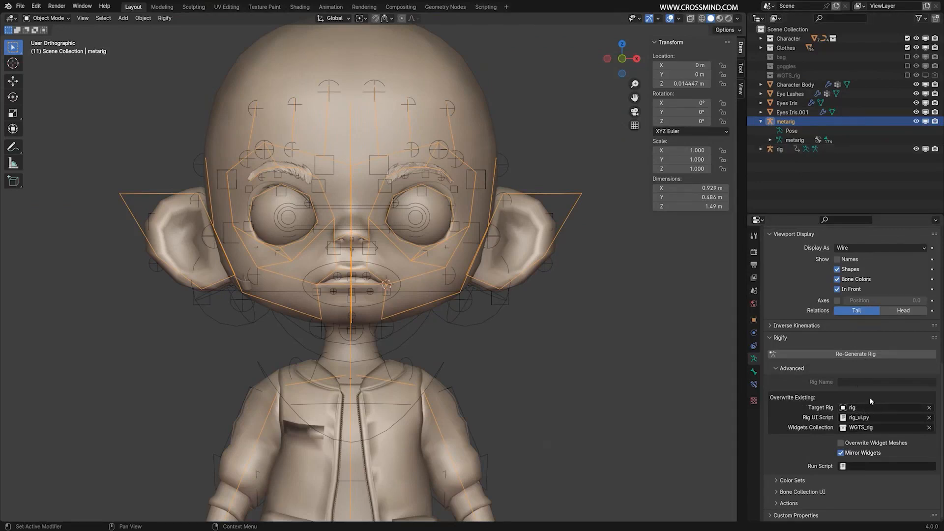
{"action": "left_click", "coordinate": [880, 355]}
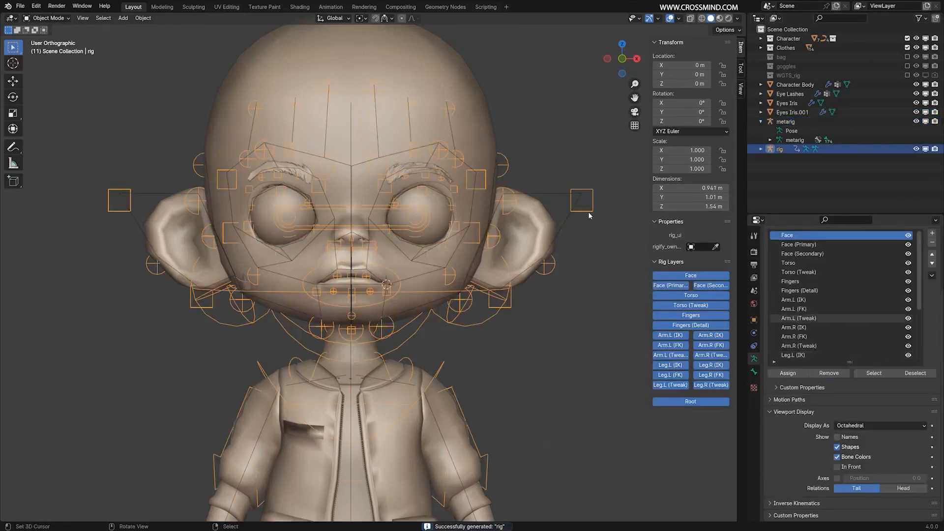
Undo the rig re-generation and the move of the metarig's ear.L.001 tail joint.
{"action": "key", "text": "ctrl+z"}
{"action": "key", "text": "ctrl+z"}
{"action": "key", "text": "ctrl+z"}
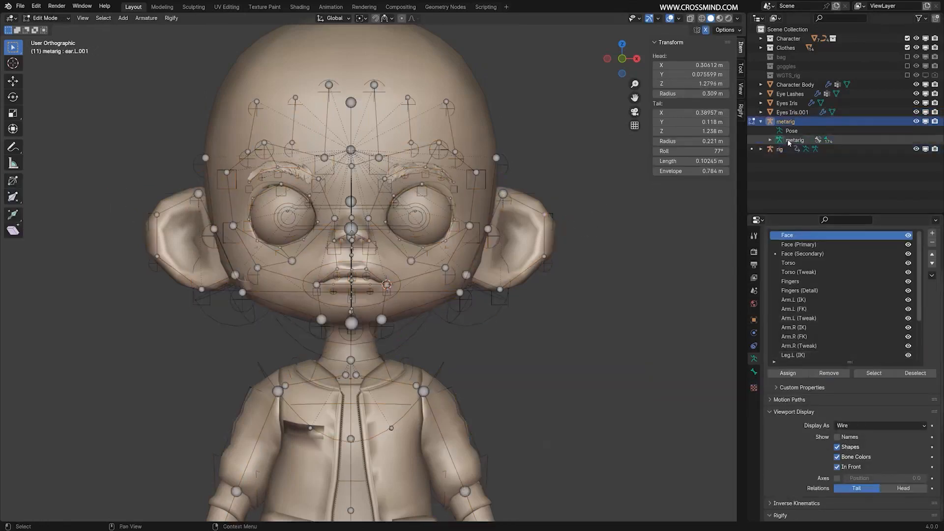
Hide the metarig, disable it in viewports and renders, and hide the generated rig.
{"action": "left_click", "coordinate": [916, 121]}
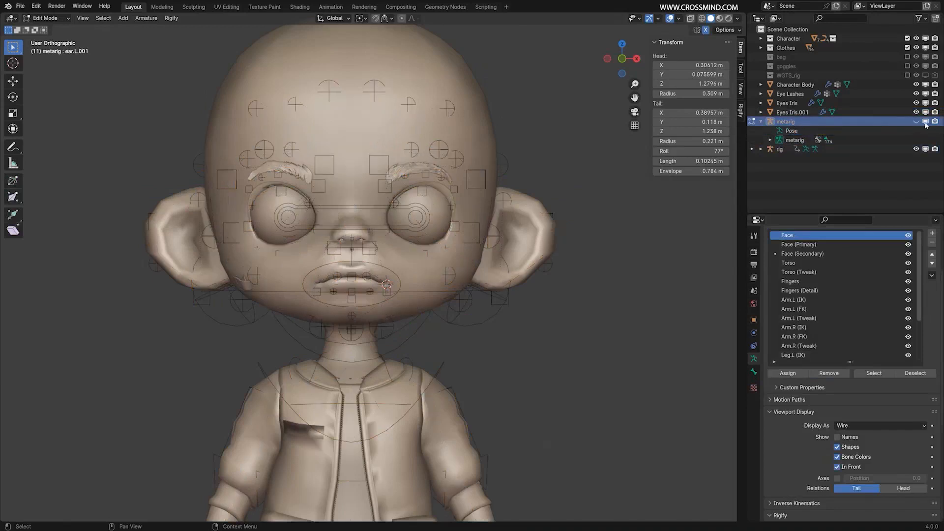
{"action": "left_click", "coordinate": [781, 149]}
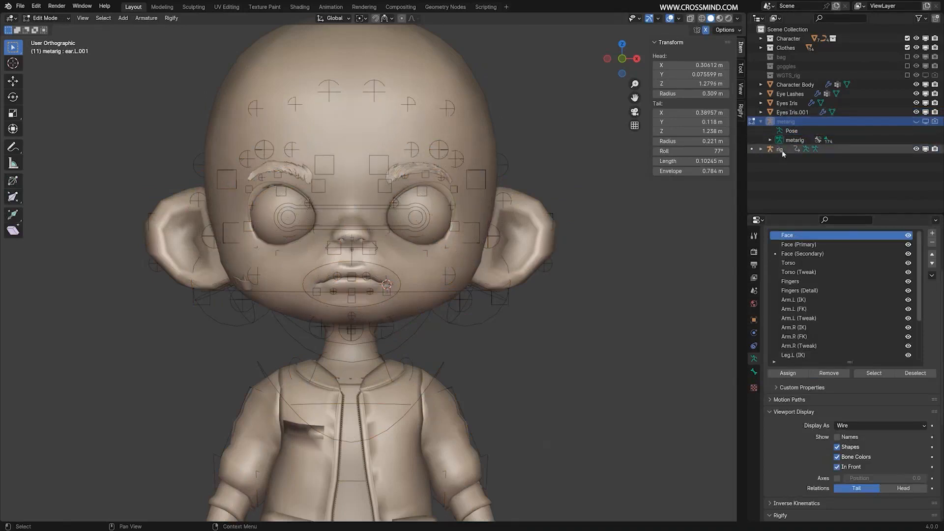
{"action": "left_click", "coordinate": [788, 75]}
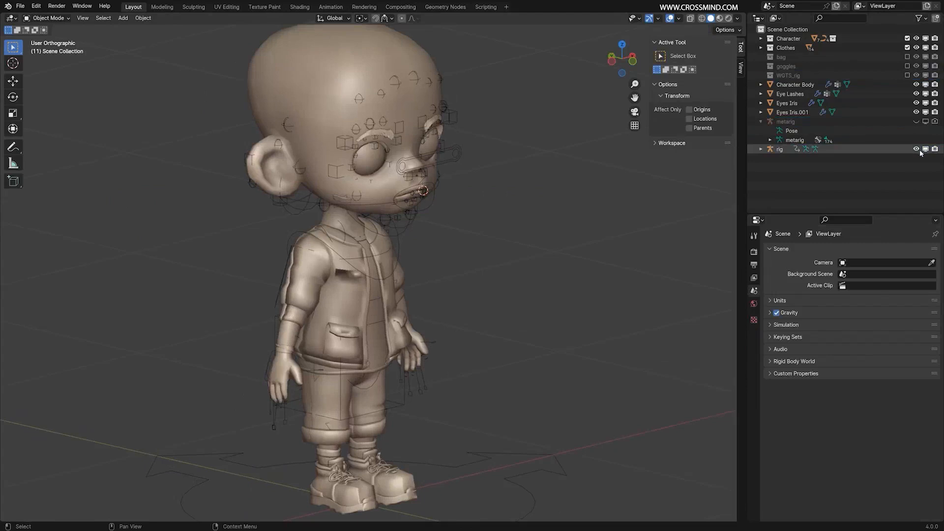
{"action": "left_click", "coordinate": [916, 149]}
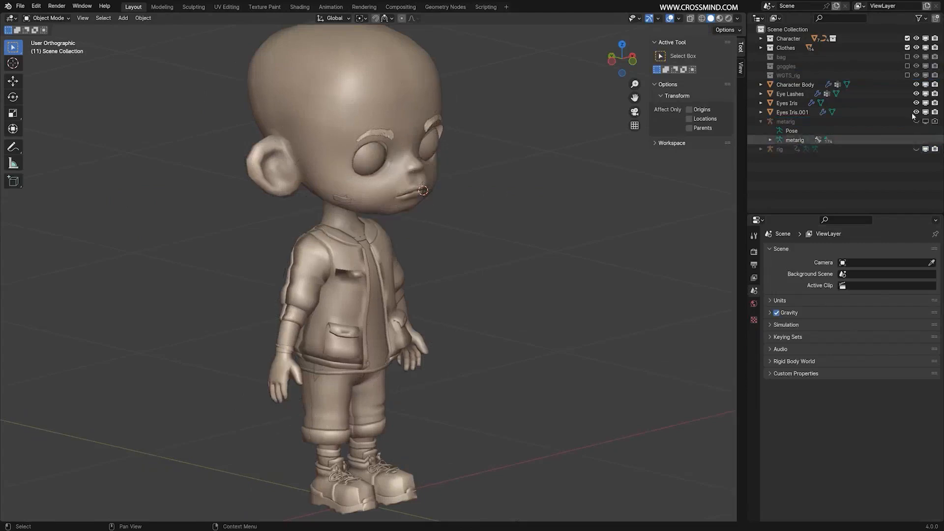
Include the WGTS_rig collection in the view layer and examine its widget objects, selecting WGT-rig_neck.
{"action": "left_click", "coordinate": [907, 76]}
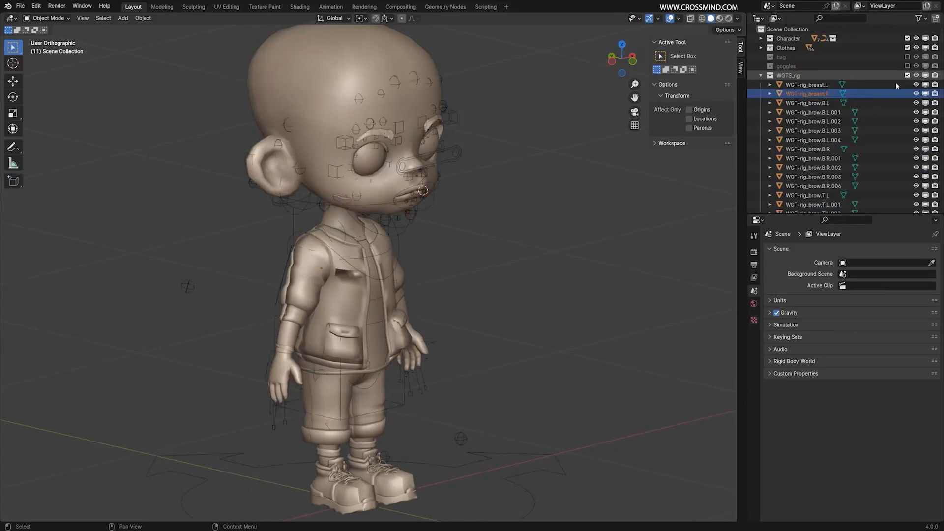
{"action": "middle_click_drag", "start_coordinate": [548, 189], "coordinate": [521, 186]}
{"action": "left_click", "coordinate": [484, 211]}
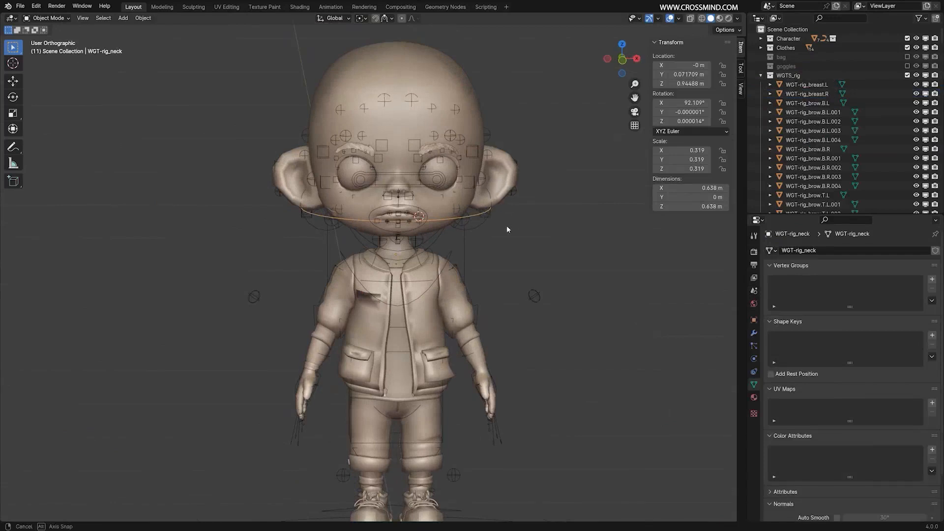
{"action": "middle_click_drag", "start_coordinate": [506, 225], "coordinate": [491, 223]}
{"action": "left_click_drag", "start_coordinate": [841, 214], "coordinate": [842, 250]}
{"action": "left_click", "coordinate": [761, 76]}
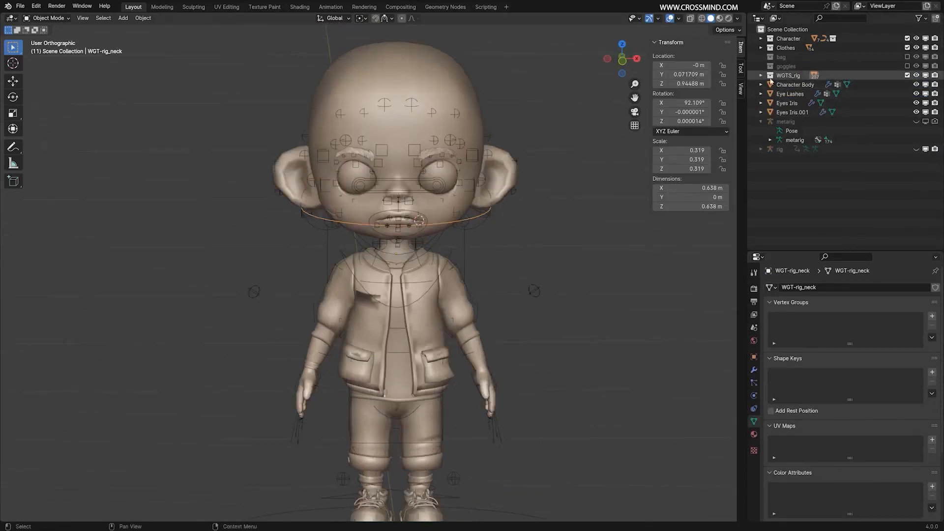
{"action": "left_click", "coordinate": [761, 75]}
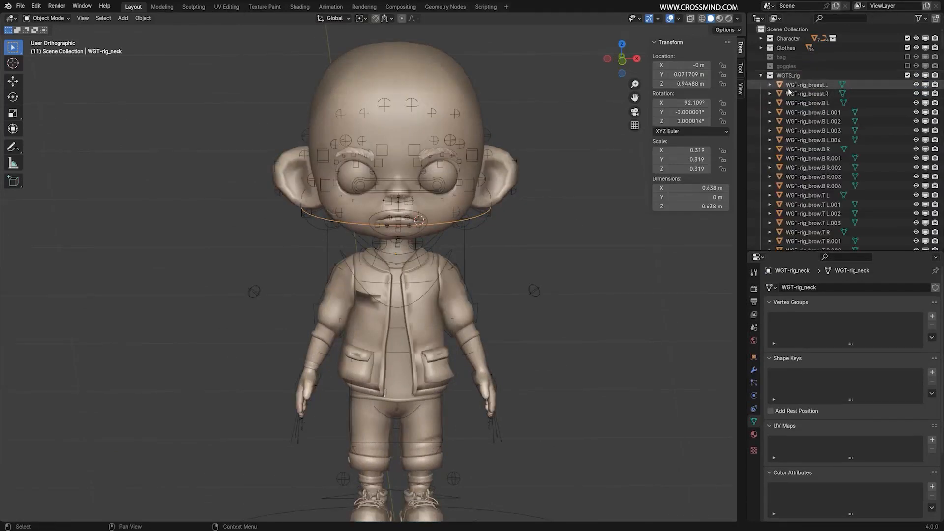
Try moving the right ear widget WGT-rig_ear.R, and exclude the WGTS_rig collection from the view layer again.
{"action": "middle_click_drag", "start_coordinate": [476, 217], "coordinate": [531, 218]}
{"action": "right_click", "coordinate": [343, 228]}
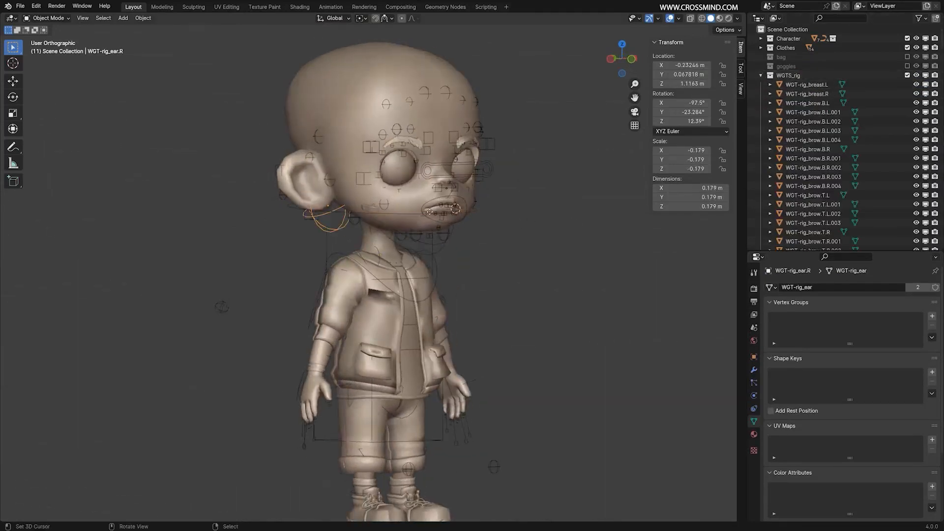
{"action": "key", "text": "g"}
{"action": "right_click", "coordinate": [370, 229]}
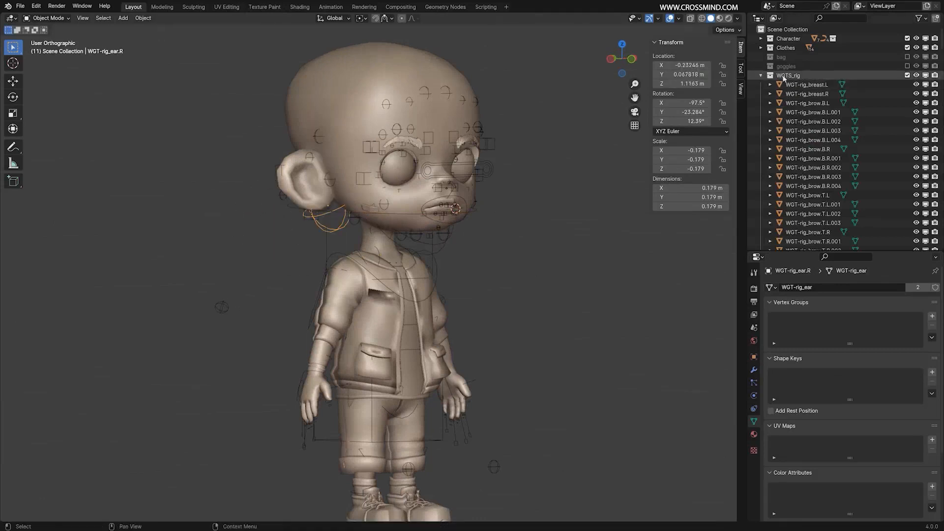
{"action": "left_click", "coordinate": [761, 76]}
{"action": "left_click", "coordinate": [907, 75]}
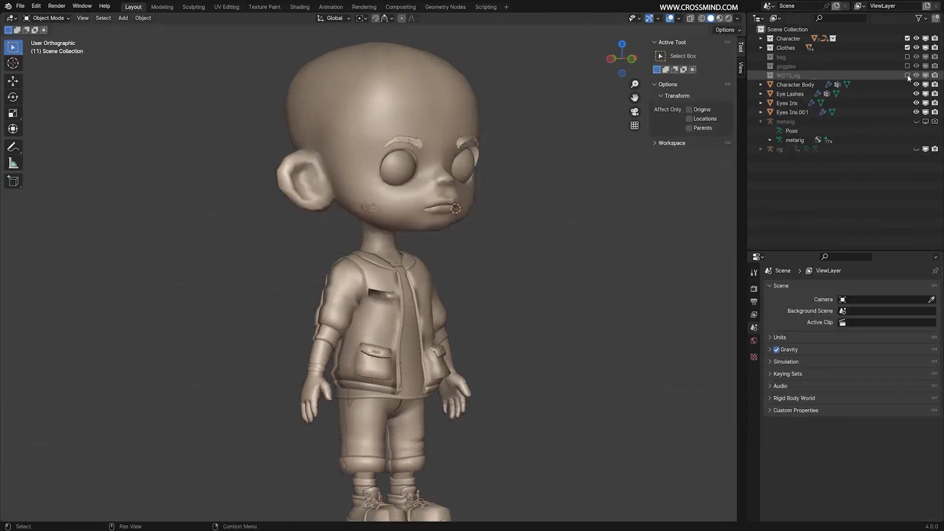
Make the generated rig visible, select it, and switch it to Pose Mode.
{"action": "left_click", "coordinate": [780, 149]}
{"action": "middle_click_drag", "start_coordinate": [521, 215], "coordinate": [494, 248]}
{"action": "right_click", "coordinate": [479, 221]}
{"action": "scroll", "coordinate": [480, 222], "scroll_direction": "up", "scroll_amount": 2}
{"action": "left_click", "coordinate": [55, 19]}
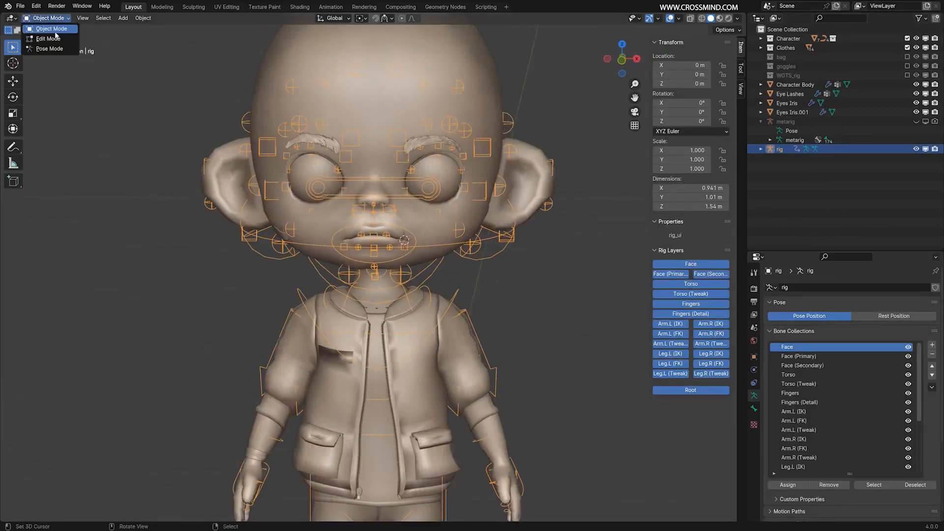
{"action": "left_click", "coordinate": [49, 48]}
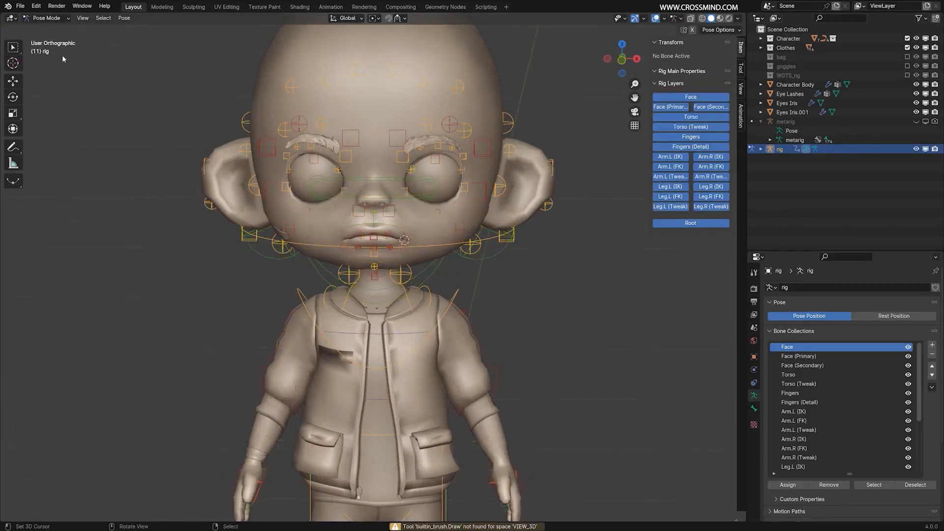
Select the neck control of the rig and try moving it.
{"action": "right_click", "coordinate": [487, 241]}
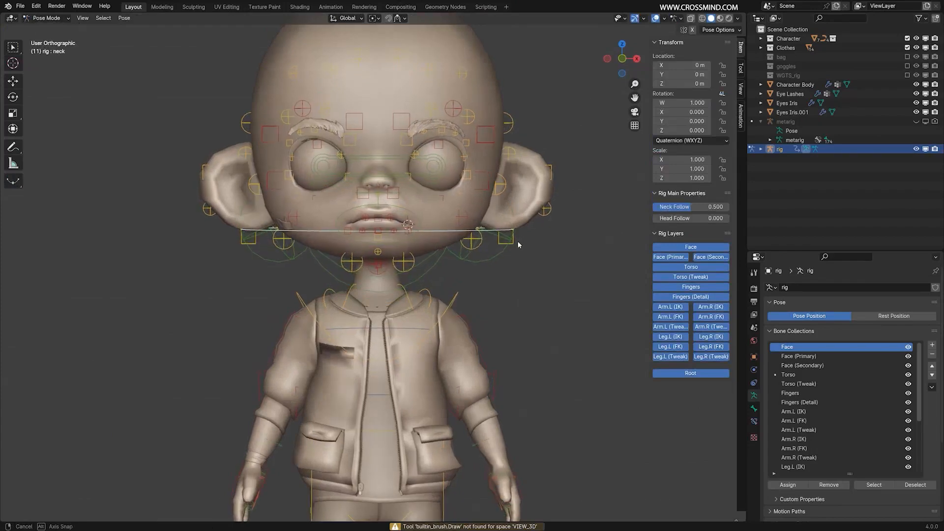
{"action": "key", "text": "g"}
{"action": "right_click", "coordinate": [518, 242]}
Make the ORG bone collection of the rig visible.
{"action": "middle_click_drag", "start_coordinate": [518, 241], "coordinate": [489, 242]}
{"action": "scroll", "coordinate": [908, 453], "scroll_direction": "down", "scroll_amount": 9}
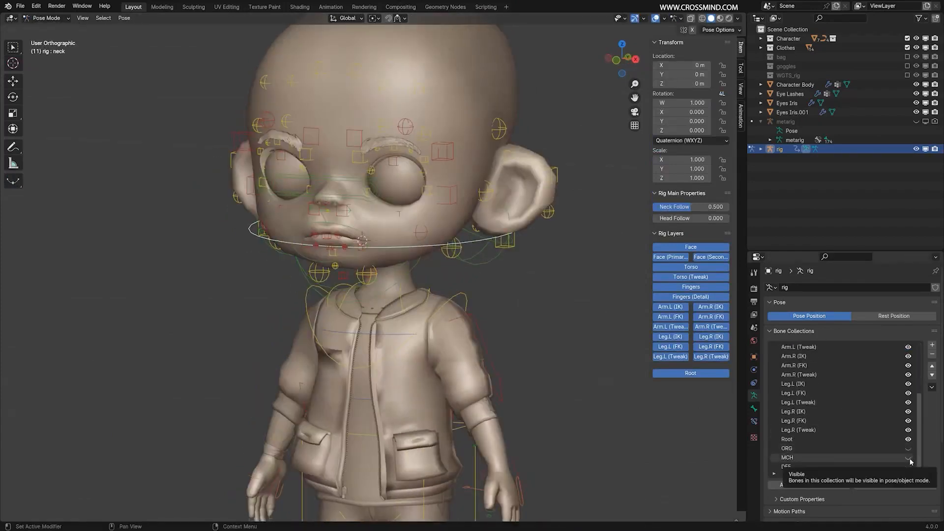
{"action": "left_click", "coordinate": [908, 448]}
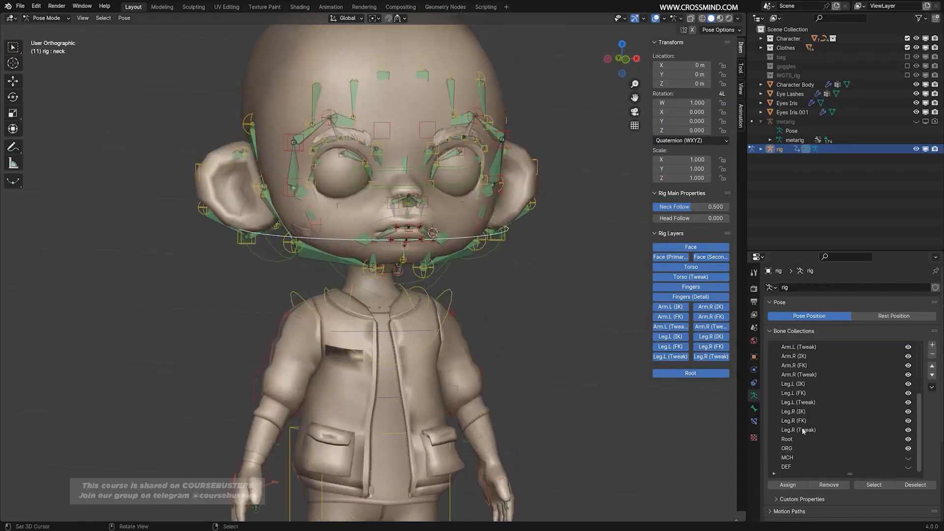
{"action": "middle_click_drag", "start_coordinate": [588, 311], "coordinate": [463, 288]}
Try moving the left hand IK control hand_ik.L, checking the ORG bones in wireframe between attempts.
{"action": "left_click", "coordinate": [486, 384]}
{"action": "middle_click_drag", "start_coordinate": [500, 387], "coordinate": [496, 389]}
{"action": "key", "text": "g"}
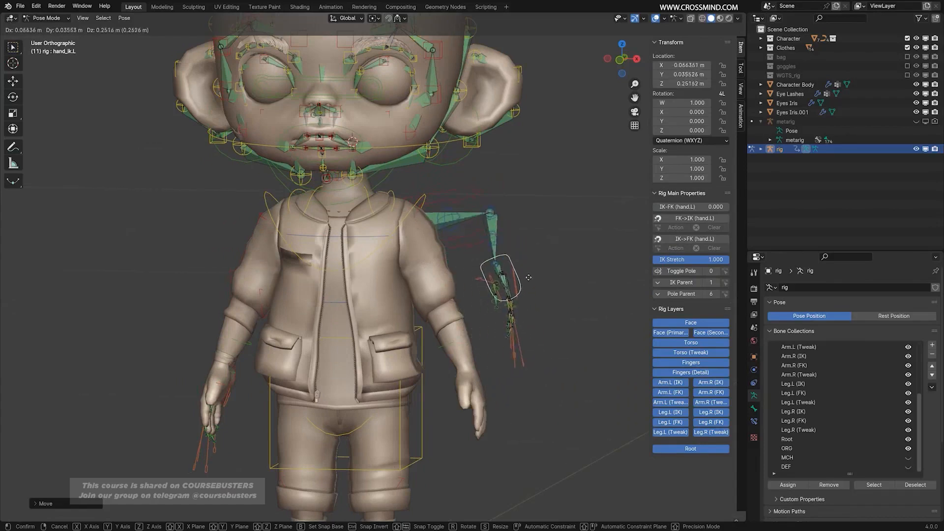
{"action": "key", "text": "Escape"}
{"action": "key", "text": "shift+z"}
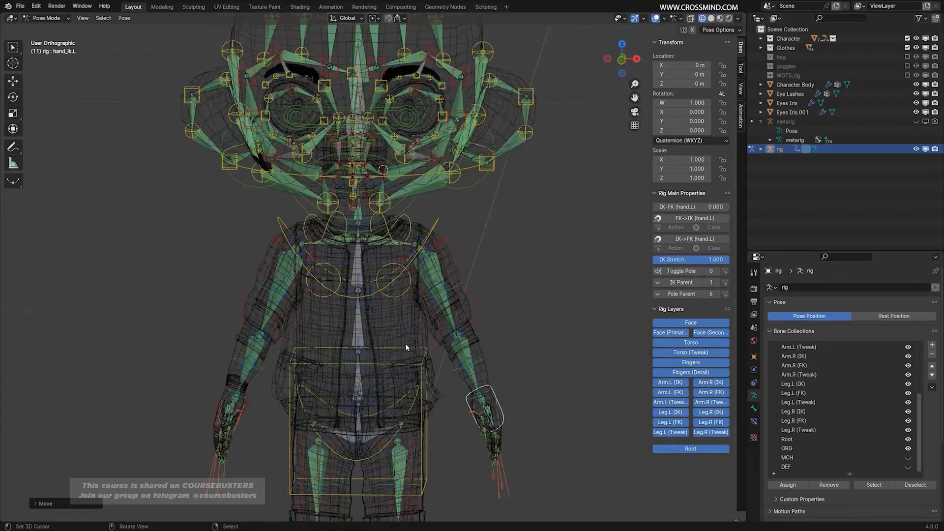
{"action": "key", "text": "shift+z"}
{"action": "key", "text": "g"}
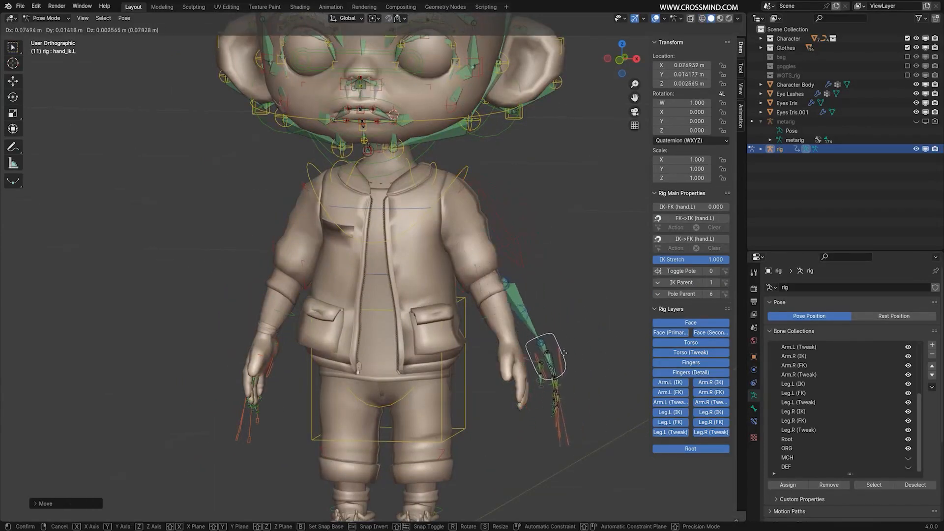
{"action": "key", "text": "Escape"}
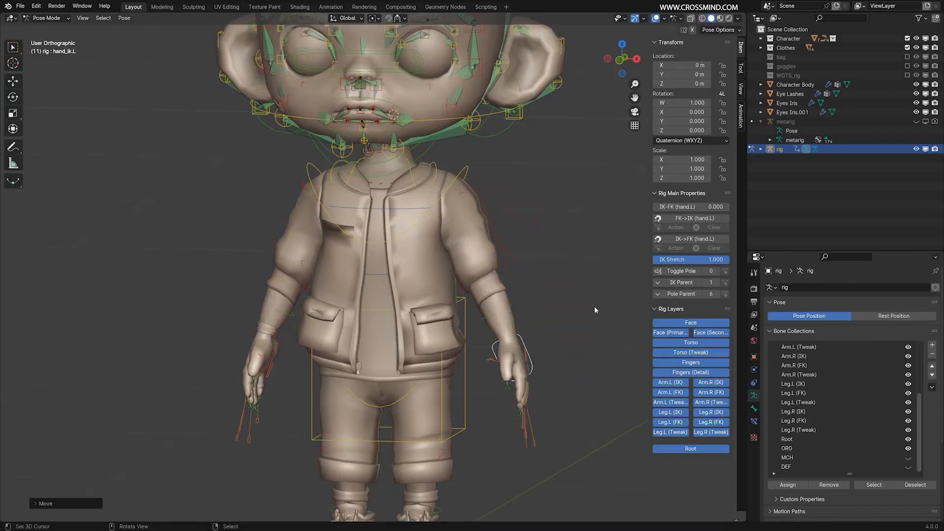
Select the torso control around the hips and try moving it to test the ORG bones.
{"action": "scroll", "coordinate": [594, 307], "scroll_direction": "down", "scroll_amount": 6}
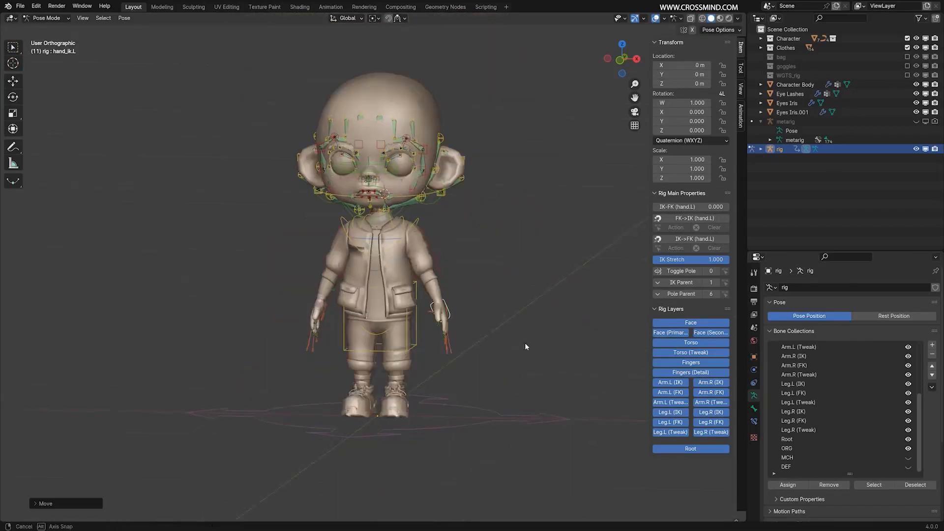
{"action": "middle_click_drag", "start_coordinate": [524, 343], "coordinate": [405, 357]}
{"action": "left_click", "coordinate": [423, 360]}
{"action": "scroll", "coordinate": [423, 360], "scroll_direction": "up", "scroll_amount": 3}
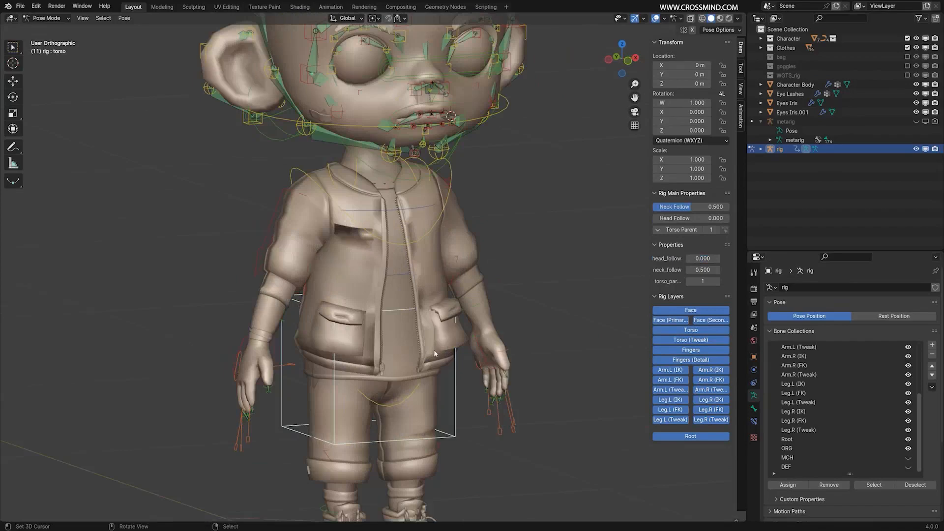
{"action": "key", "text": "g"}
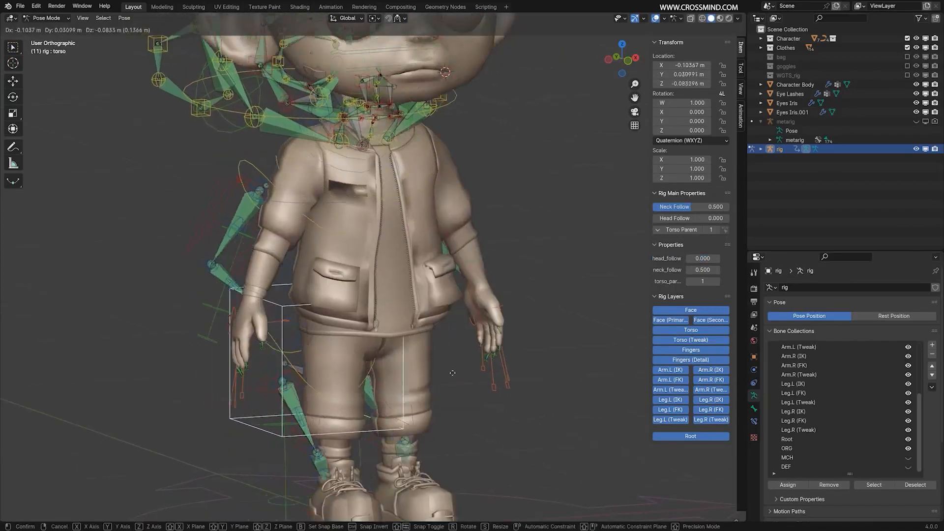
{"action": "right_click", "coordinate": [540, 314]}
Select the left hand IK control again and test its movement.
{"action": "mouse_move", "coordinate": [541, 311]}
{"action": "middle_mouse_down"}
{"action": "mouse_move", "coordinate": [455, 301]}
{"action": "mouse_move", "coordinate": [514, 323]}
{"action": "mouse_move", "coordinate": [530, 299]}
{"action": "mouse_move", "coordinate": [510, 296]}
{"action": "mouse_move", "coordinate": [542, 339]}
{"action": "mouse_move", "coordinate": [564, 325]}
{"action": "middle_mouse_up"}
{"action": "left_click", "coordinate": [514, 315]}
{"action": "key", "text": "g"}
{"action": "right_click", "coordinate": [545, 299]}
Examine the ORG bones inside the body and left hand in wireframe, and return to solid shading.
{"action": "key", "text": "shift+z"}
{"action": "scroll", "coordinate": [510, 296], "scroll_direction": "up", "scroll_amount": 1}
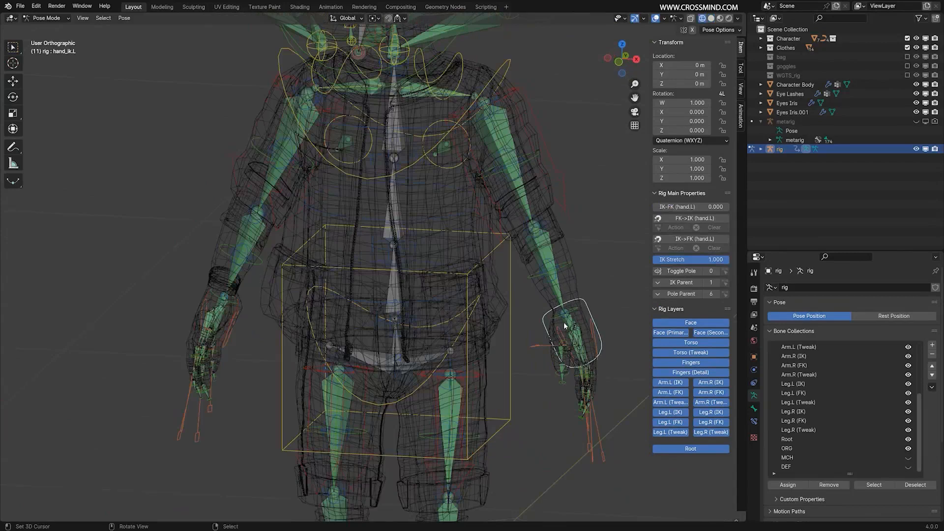
{"action": "middle_click_drag", "start_coordinate": [564, 324], "coordinate": [485, 313]}
{"action": "scroll", "coordinate": [577, 326], "scroll_direction": "up", "scroll_amount": 2}
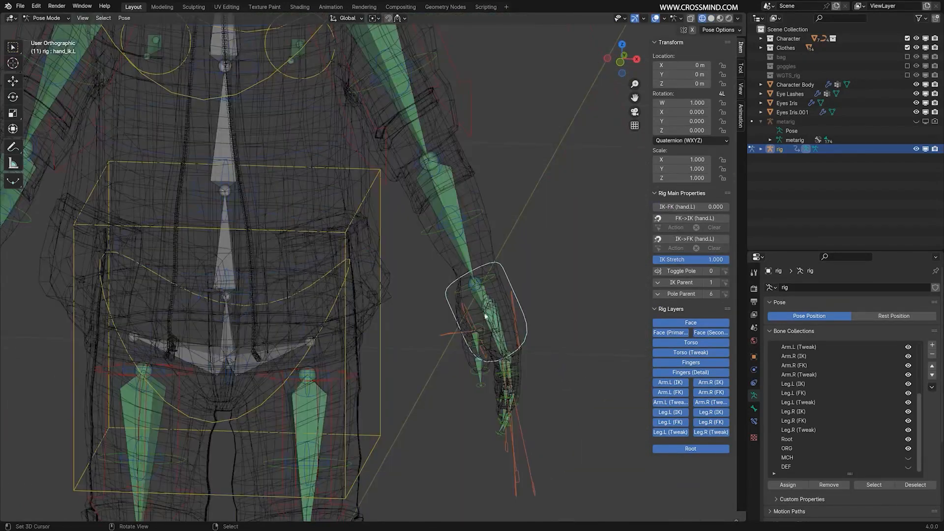
{"action": "scroll", "coordinate": [497, 308], "scroll_direction": "down", "scroll_amount": 5}
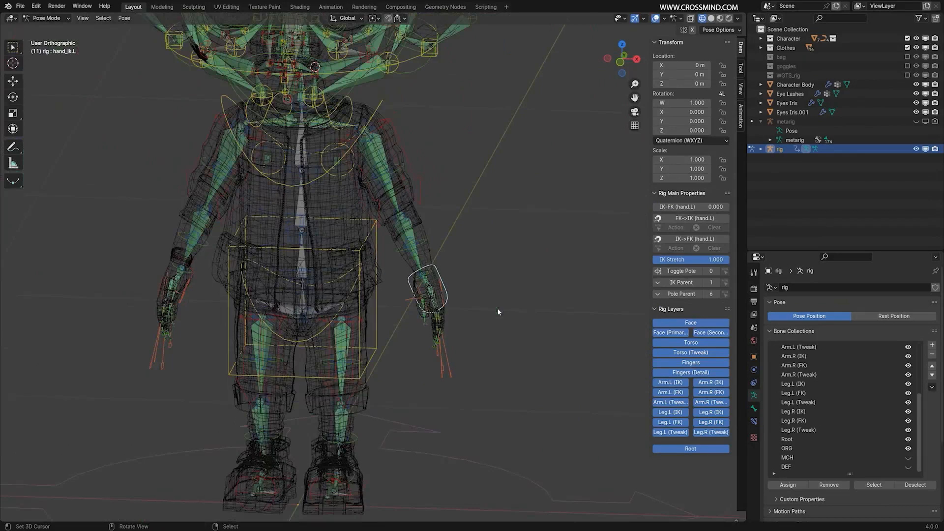
{"action": "scroll", "coordinate": [497, 308], "scroll_direction": "up", "scroll_amount": 4}
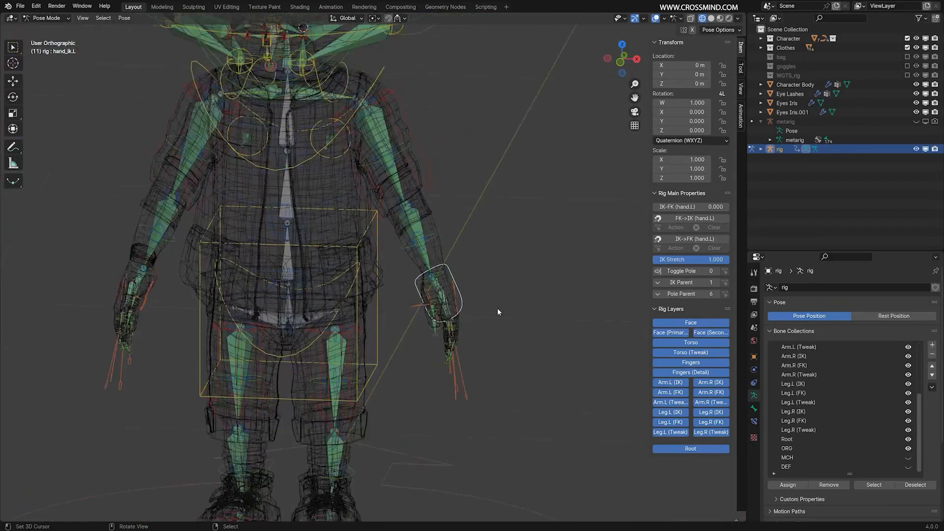
{"action": "key", "text": "shift+z"}
{"action": "scroll", "coordinate": [491, 290], "scroll_direction": "up", "scroll_amount": 4}
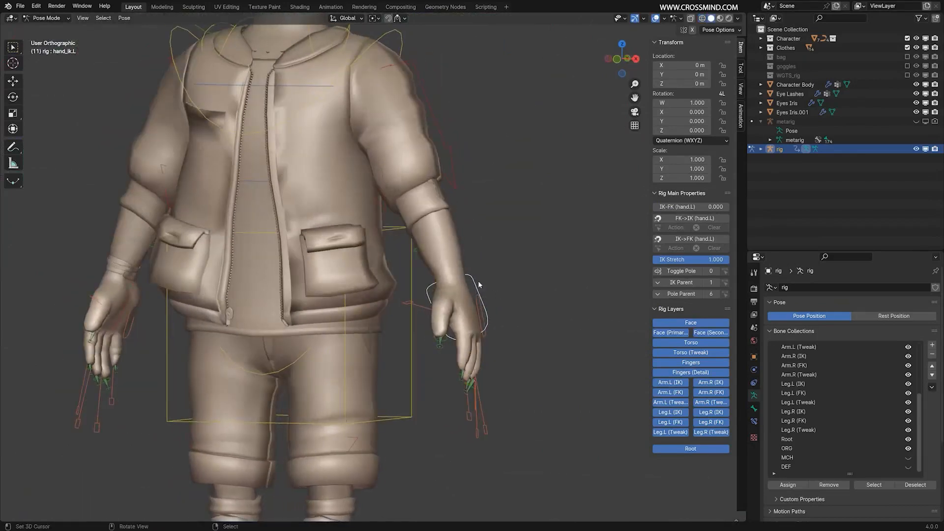
{"action": "middle_click_drag", "start_coordinate": [484, 289], "coordinate": [504, 292]}
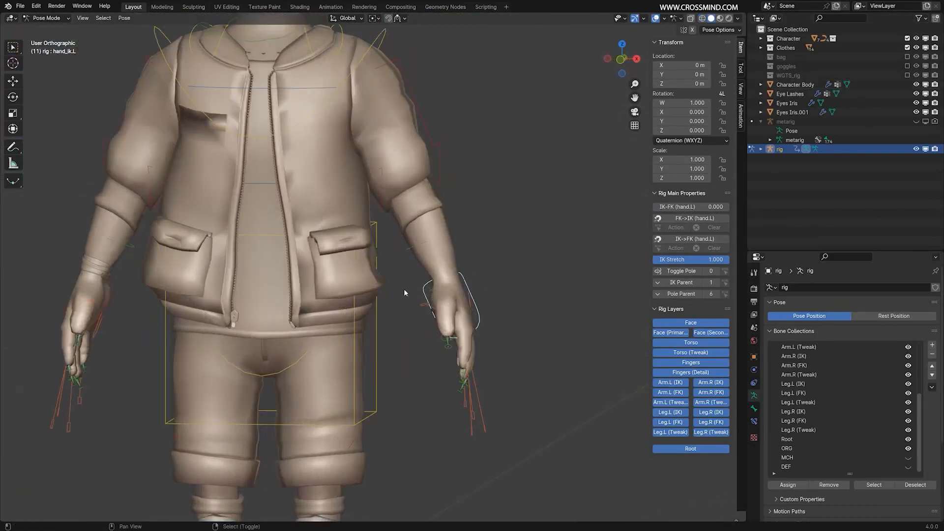
{"action": "middle_click_drag", "start_coordinate": [404, 289], "coordinate": [448, 303], "text": "shift"}
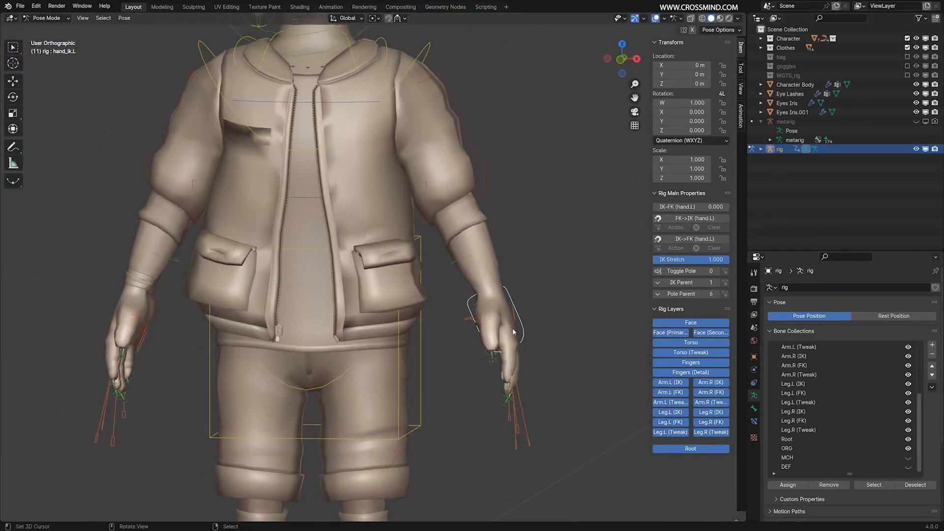
Return to Object Mode, hide the WGTS_rig collection, and disable it in viewports and renders.
{"action": "left_click", "coordinate": [785, 75]}
{"action": "key", "text": "ctrl+z"}
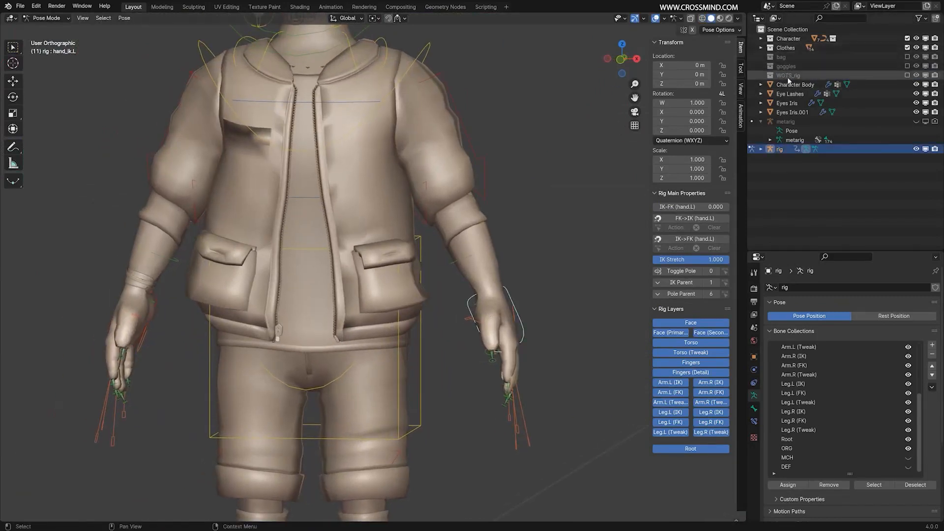
{"action": "left_click", "coordinate": [787, 77]}
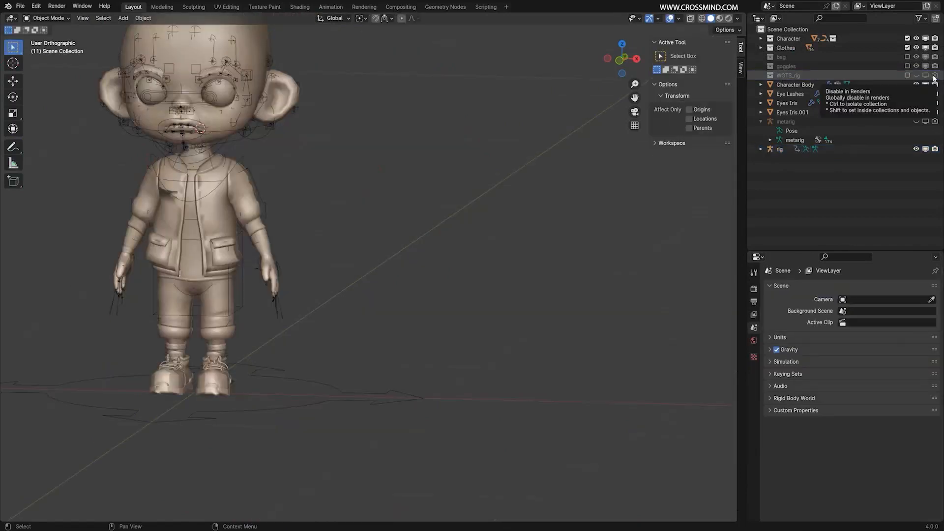
{"action": "left_click", "coordinate": [791, 75]}
Collapse the metarig's entry in the outliner and select the generated rig in the viewport.
{"action": "left_click", "coordinate": [795, 122]}
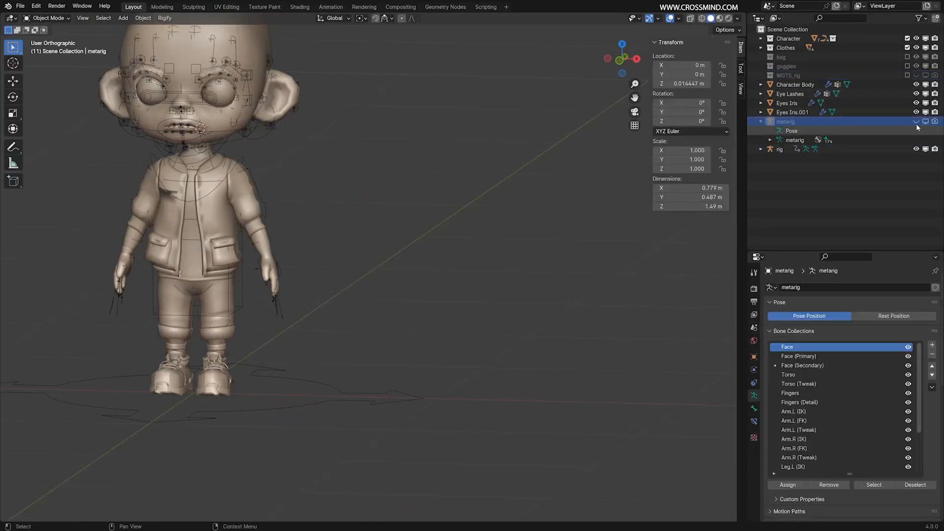
{"action": "left_click", "coordinate": [760, 122]}
{"action": "key", "text": "KP_Decimal"}
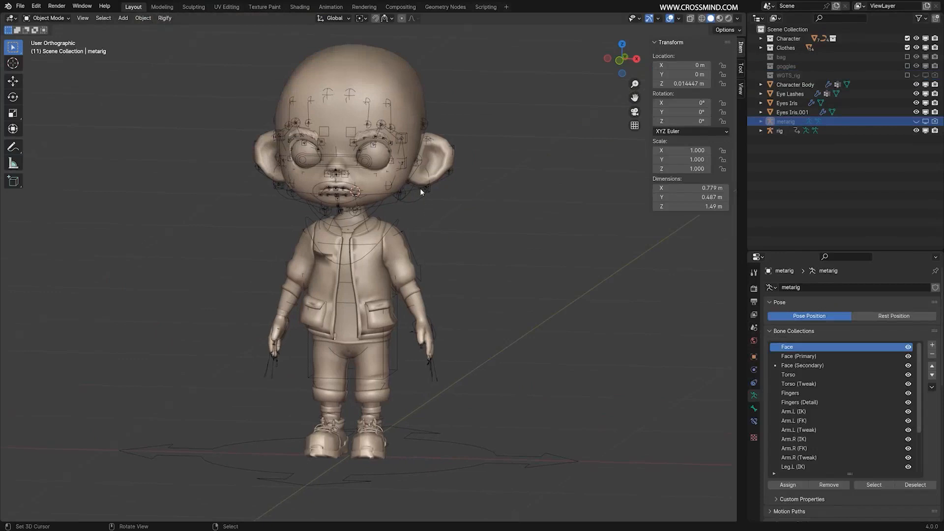
{"action": "right_click", "coordinate": [420, 189]}
{"action": "middle_click_drag", "start_coordinate": [487, 214], "coordinate": [516, 220]}
{"action": "scroll", "coordinate": [465, 246], "scroll_direction": "up", "scroll_amount": 2}
{"action": "scroll", "coordinate": [457, 253], "scroll_direction": "down", "scroll_amount": 3}
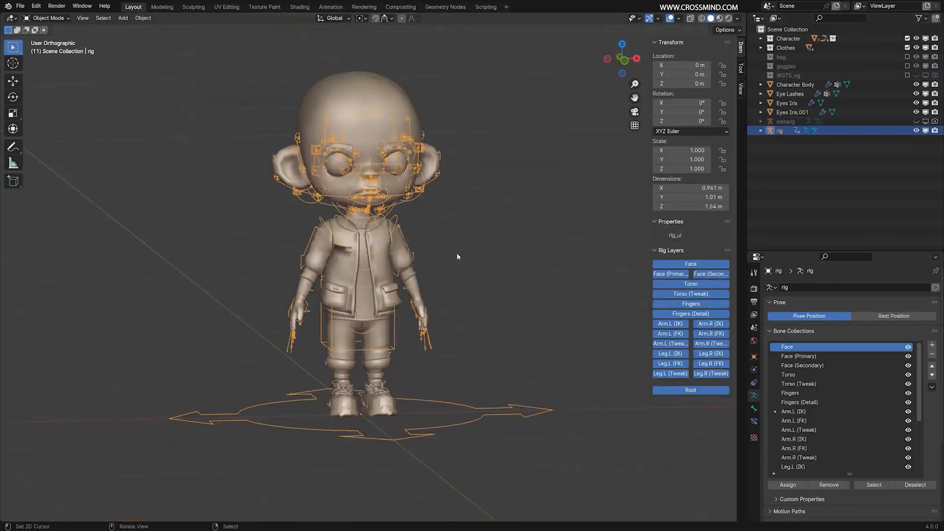
Enlarge the Properties editor and look through the rig's full Bone Collections list.
{"action": "middle_click_drag", "start_coordinate": [457, 255], "coordinate": [492, 289], "text": "shift"}
{"action": "scroll", "coordinate": [475, 277], "scroll_direction": "up", "scroll_amount": 1}
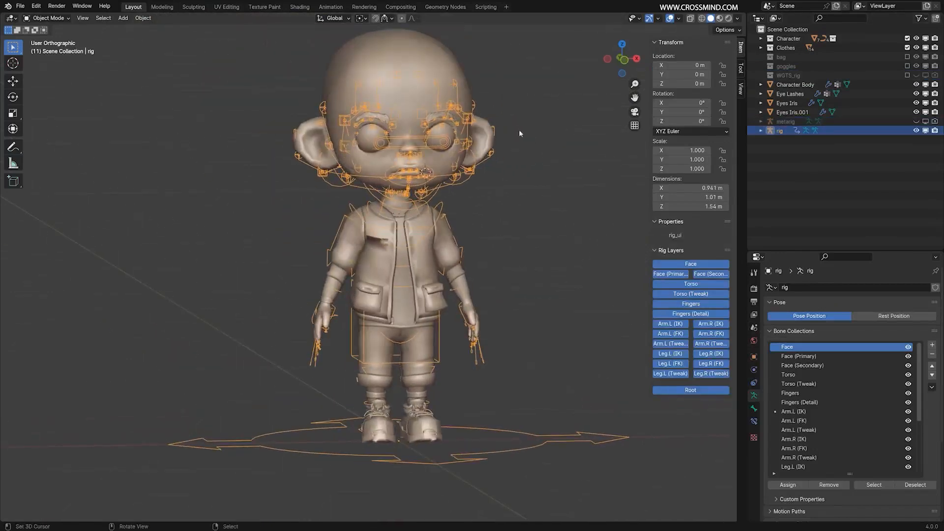
{"action": "middle_click_drag", "start_coordinate": [511, 231], "coordinate": [531, 248]}
{"action": "left_click_drag", "start_coordinate": [844, 250], "coordinate": [845, 140]}
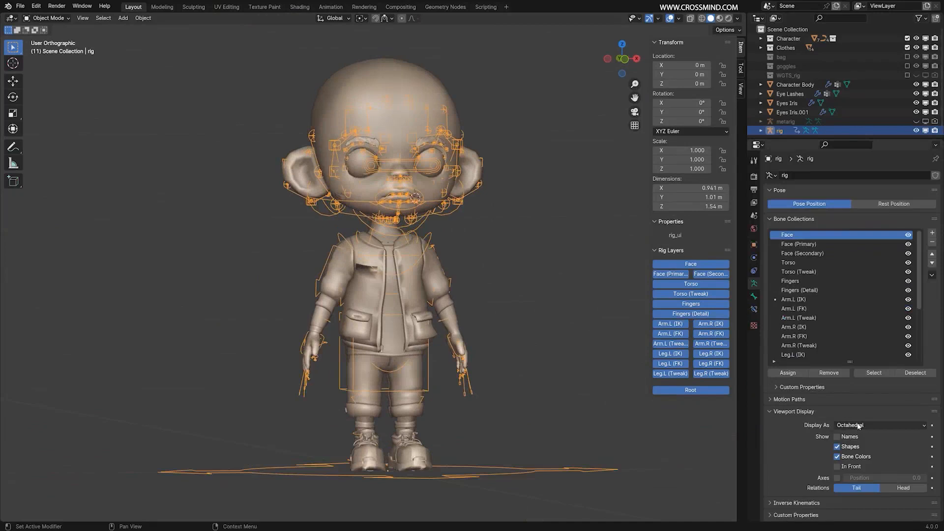
{"action": "left_click", "coordinate": [790, 219]}
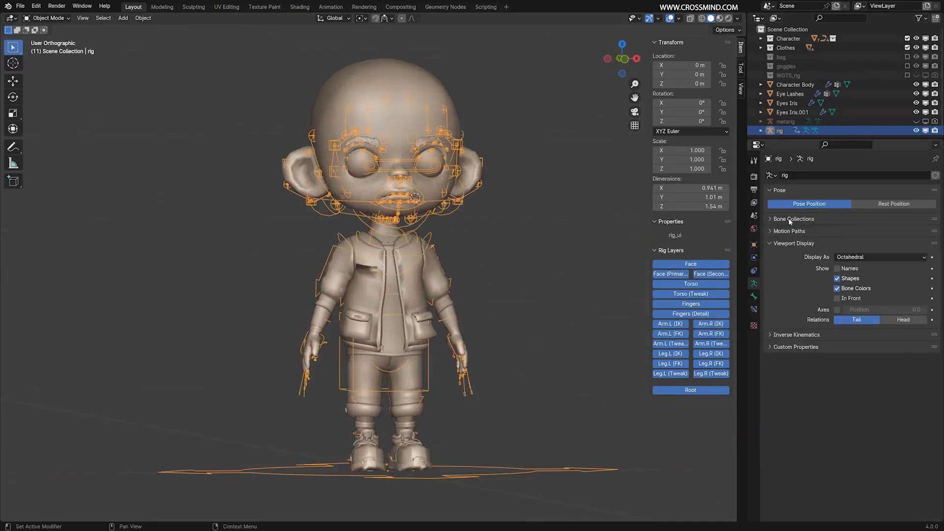
{"action": "left_click", "coordinate": [790, 219]}
{"action": "scroll", "coordinate": [806, 314], "scroll_direction": "down", "scroll_amount": 3}
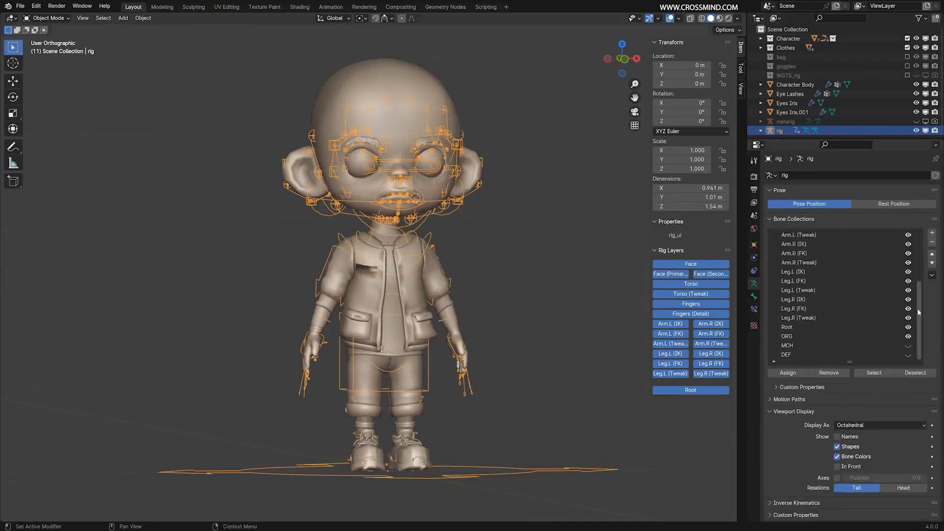
{"action": "scroll", "coordinate": [807, 340], "scroll_direction": "up", "scroll_amount": 3}
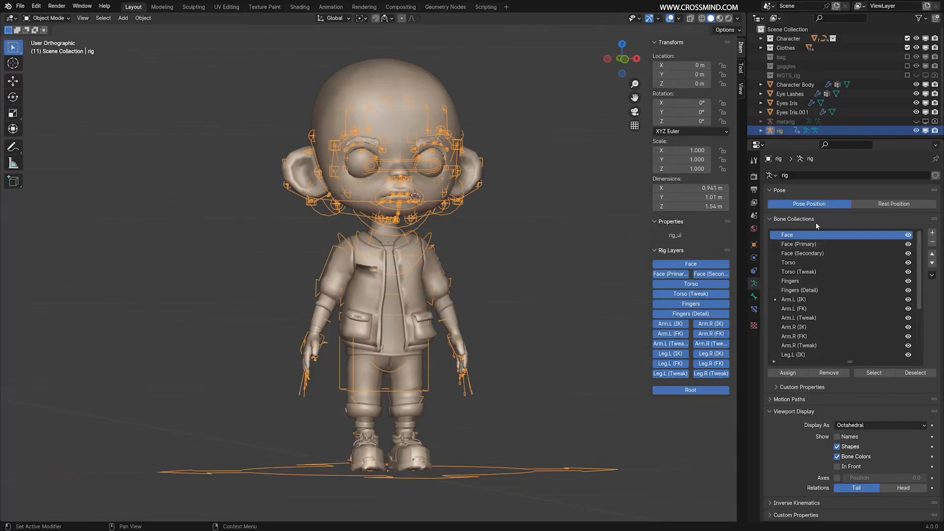
{"action": "middle_click_drag", "start_coordinate": [455, 225], "coordinate": [455, 229]}
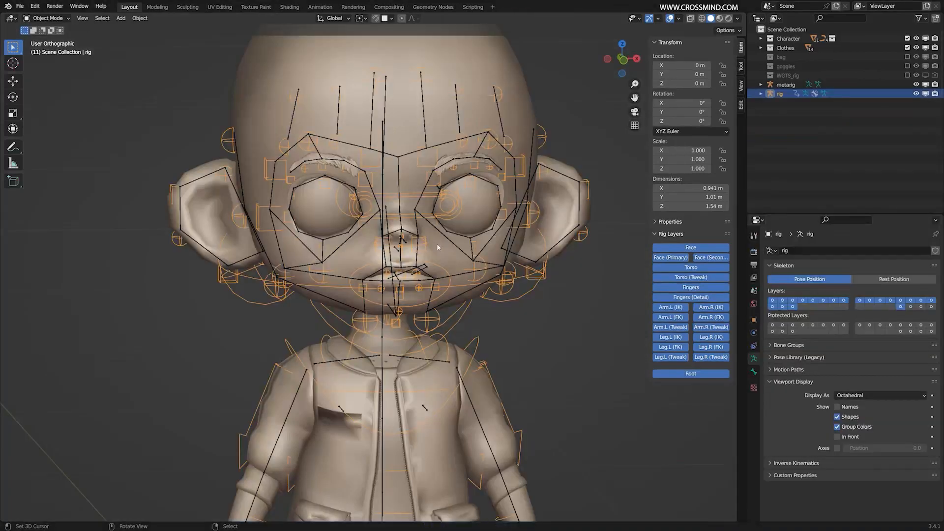
Switch to the Blender 3.4.1 window and examine the generated rig's face bones in Pose Mode.
{"action": "middle_click_drag", "start_coordinate": [416, 202], "coordinate": [445, 242]}
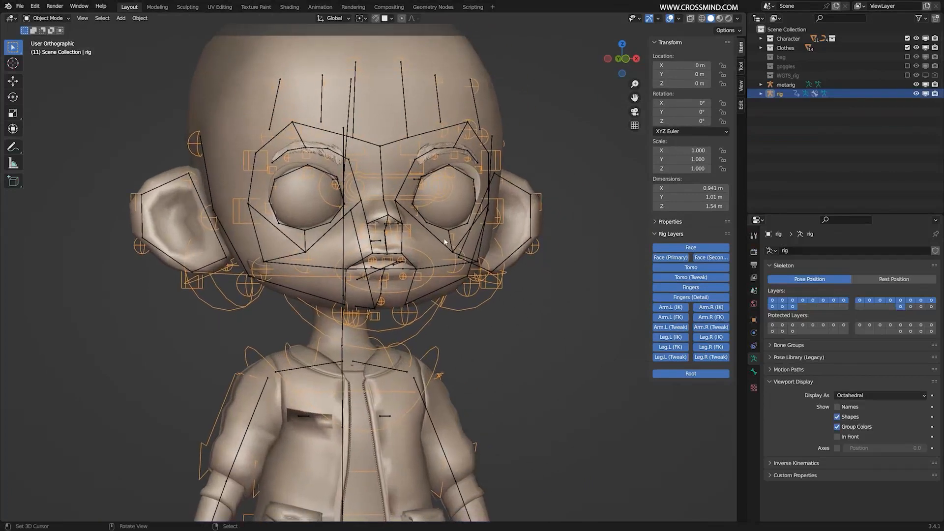
{"action": "scroll", "coordinate": [444, 241], "scroll_direction": "up", "scroll_amount": 1}
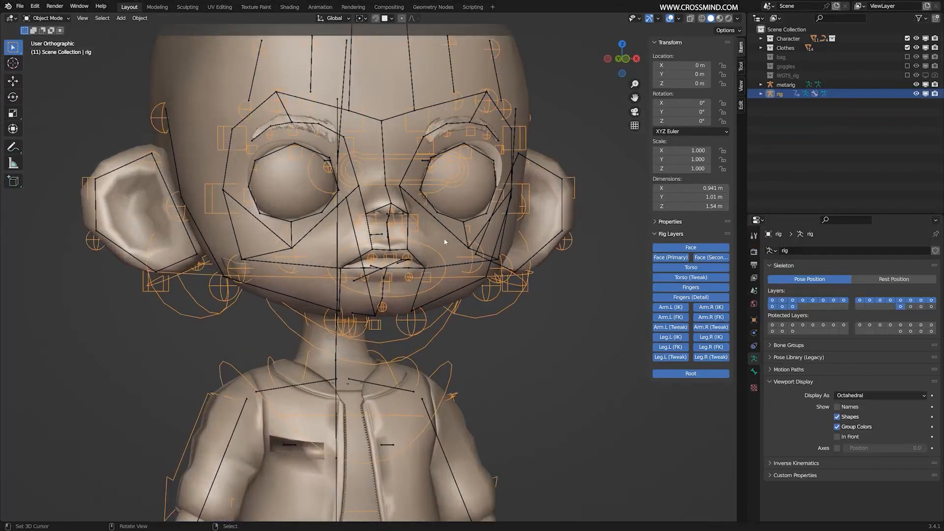
{"action": "middle_click_drag", "start_coordinate": [489, 298], "coordinate": [478, 298]}
{"action": "left_click", "coordinate": [535, 311]}
{"action": "left_click", "coordinate": [526, 298]}
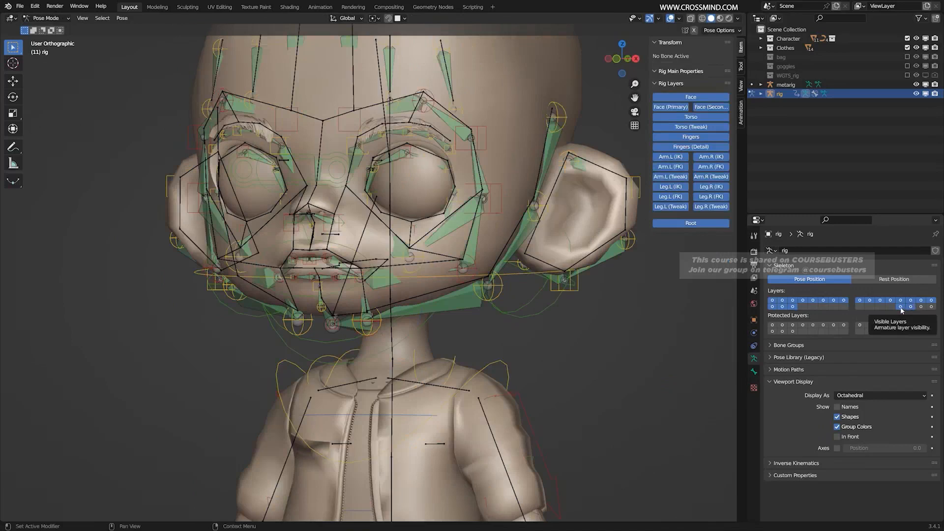
Show only the armature's root layer, undo that, and hide the root layer and the visible layer beside it.
{"action": "left_click", "coordinate": [900, 307]}
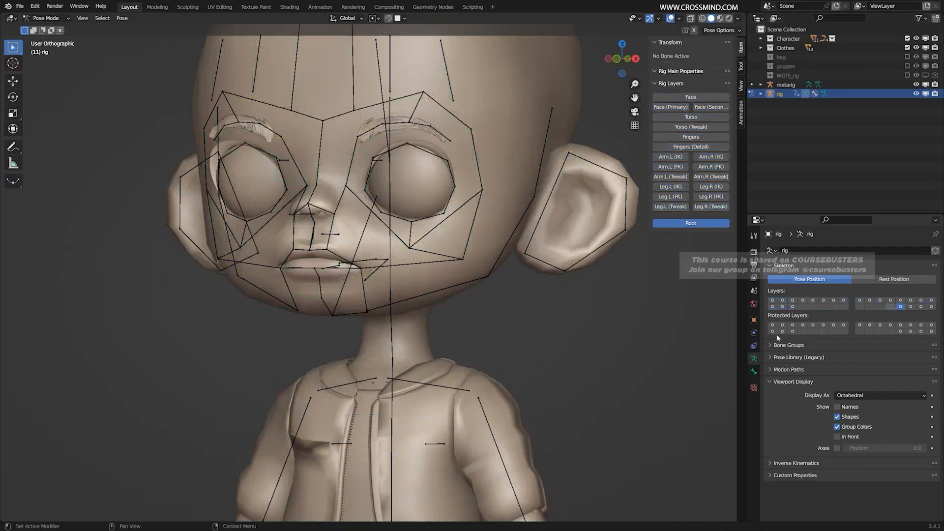
{"action": "key", "text": "ctrl+z"}
{"action": "middle_click_drag", "start_coordinate": [421, 253], "coordinate": [473, 265]}
{"action": "scroll", "coordinate": [474, 265], "scroll_direction": "down", "scroll_amount": 3}
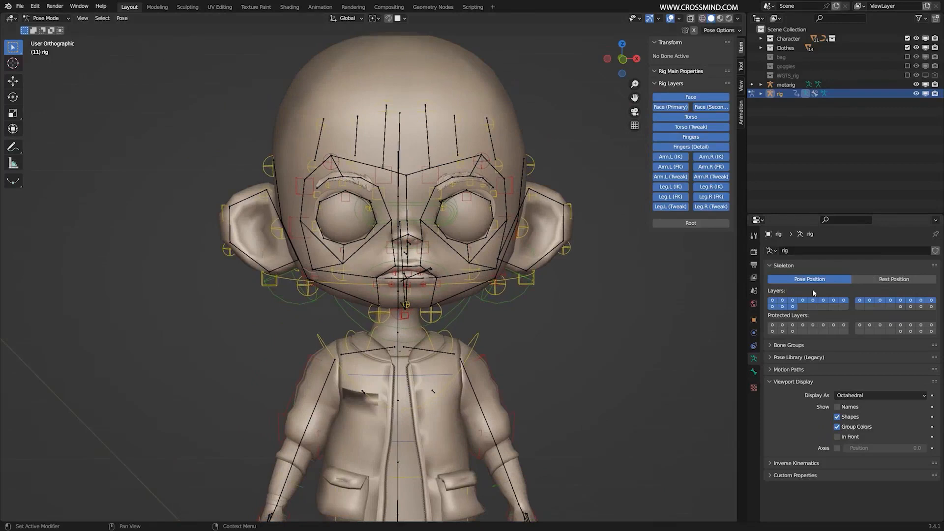
{"action": "middle_click_drag", "start_coordinate": [573, 279], "coordinate": [586, 280]}
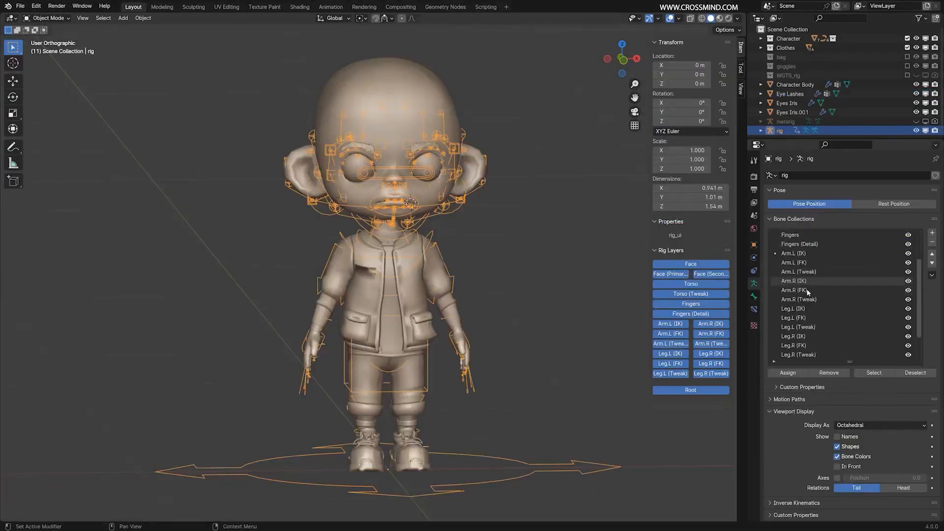
Switch back to the Blender 4.0 window and hide the rig's ORG bone collection, then show it again.
{"action": "scroll", "coordinate": [806, 290], "scroll_direction": "down", "scroll_amount": 4}
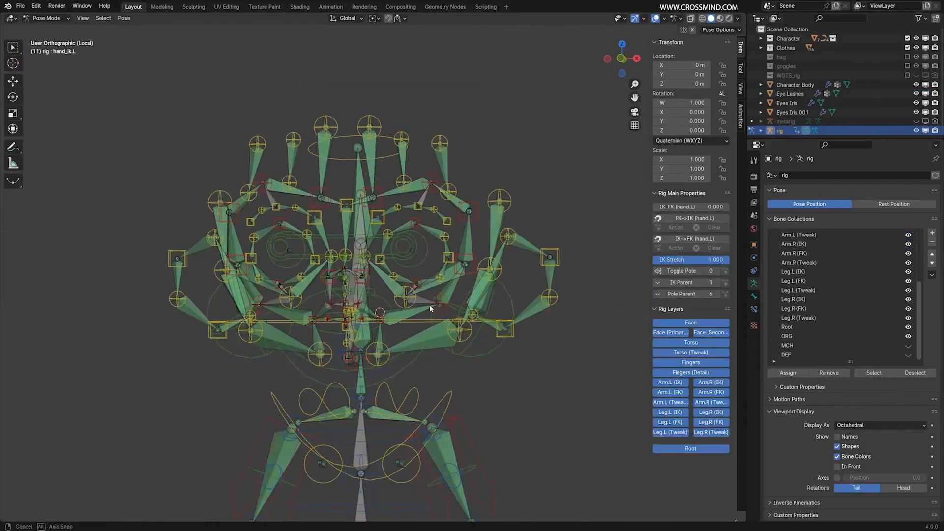
{"action": "left_click", "coordinate": [908, 336]}
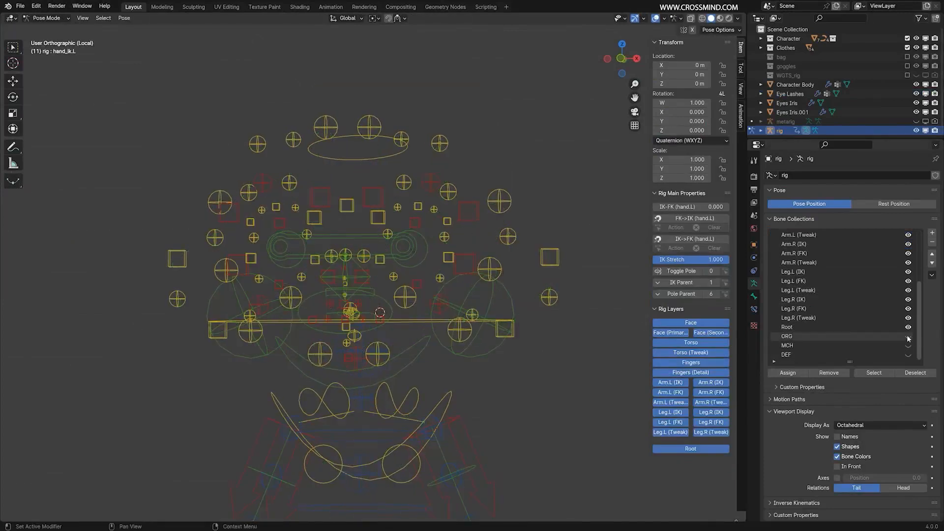
{"action": "left_click", "coordinate": [908, 337]}
{"action": "middle_click_drag", "start_coordinate": [432, 275], "coordinate": [482, 282]}
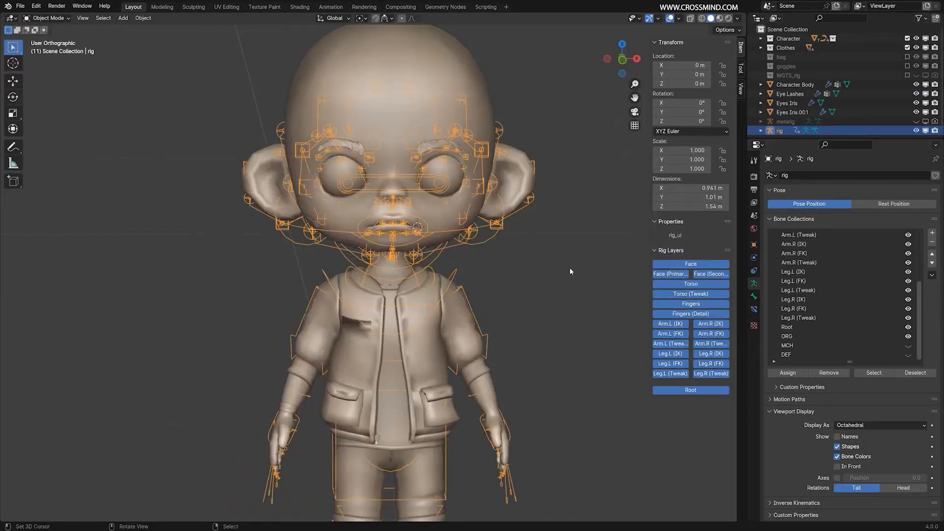
Take the character body out of Sculpt Mode, select the rig, and put it in Pose Mode.
{"action": "left_click", "coordinate": [47, 18]}
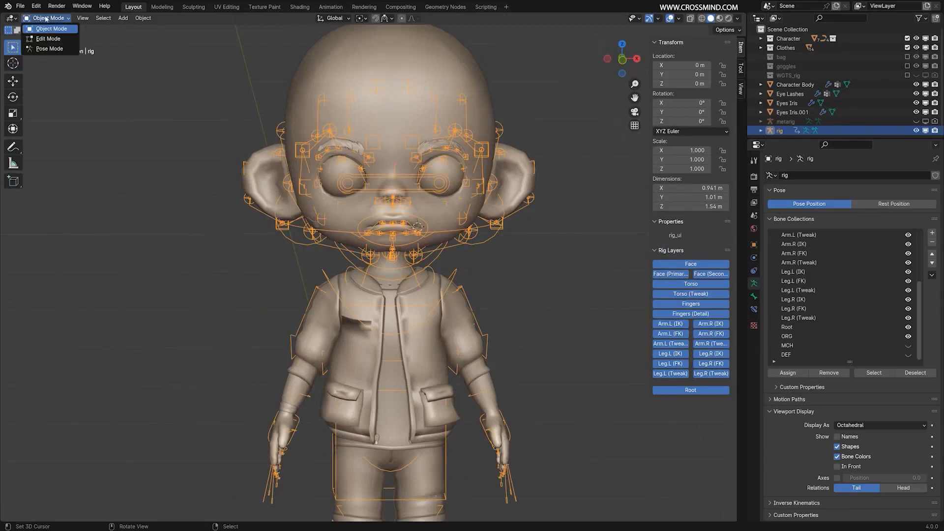
{"action": "left_click", "coordinate": [54, 49]}
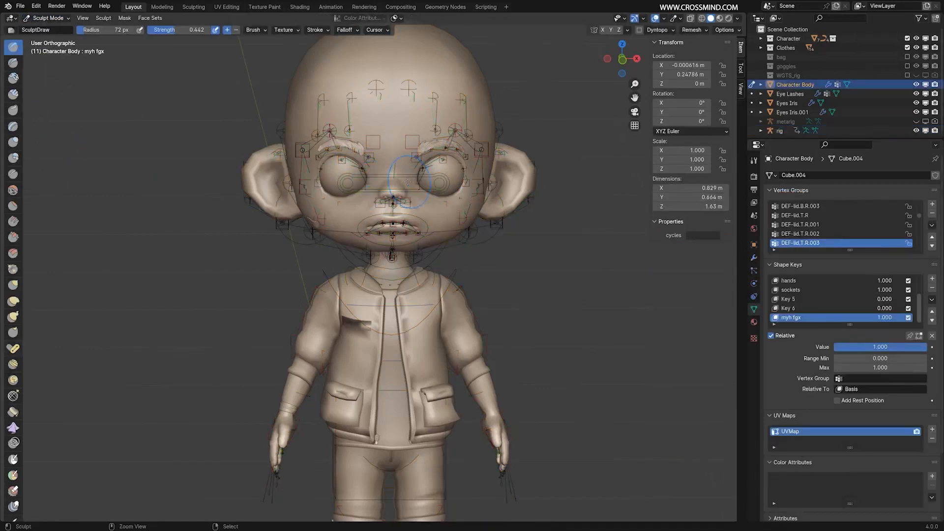
{"action": "key", "text": "ctrl+Tab"}
{"action": "left_click", "coordinate": [338, 167]}
{"action": "left_click", "coordinate": [49, 18]}
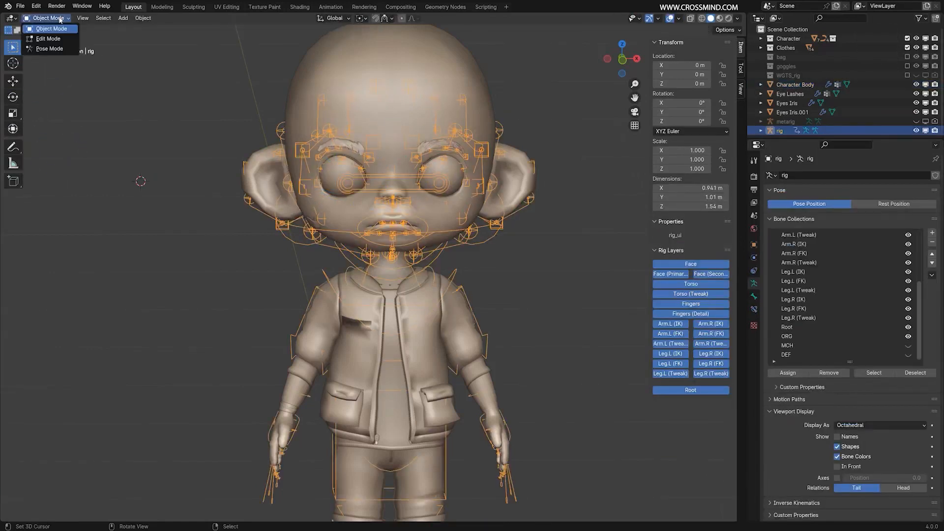
{"action": "left_click", "coordinate": [50, 50]}
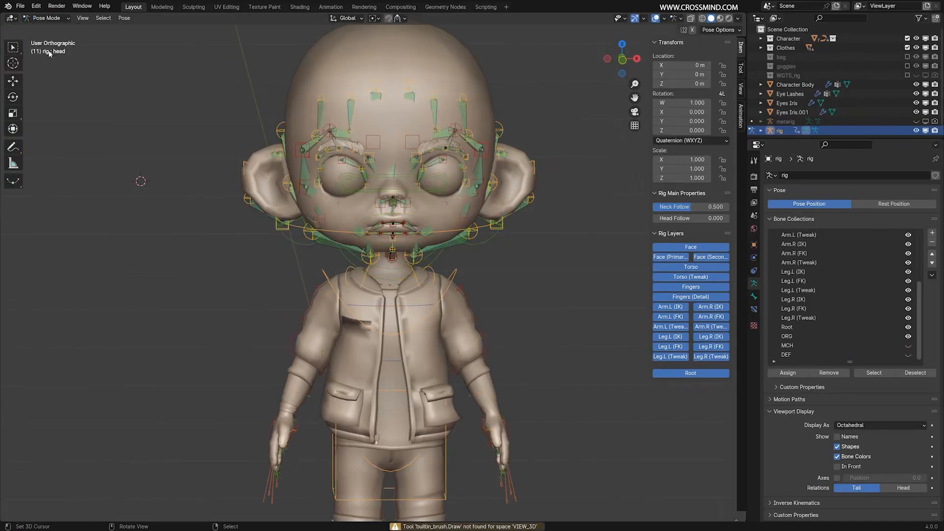
Switch the rig to Edit Mode to view its bones and return it to Pose Mode.
{"action": "left_click", "coordinate": [46, 18]}
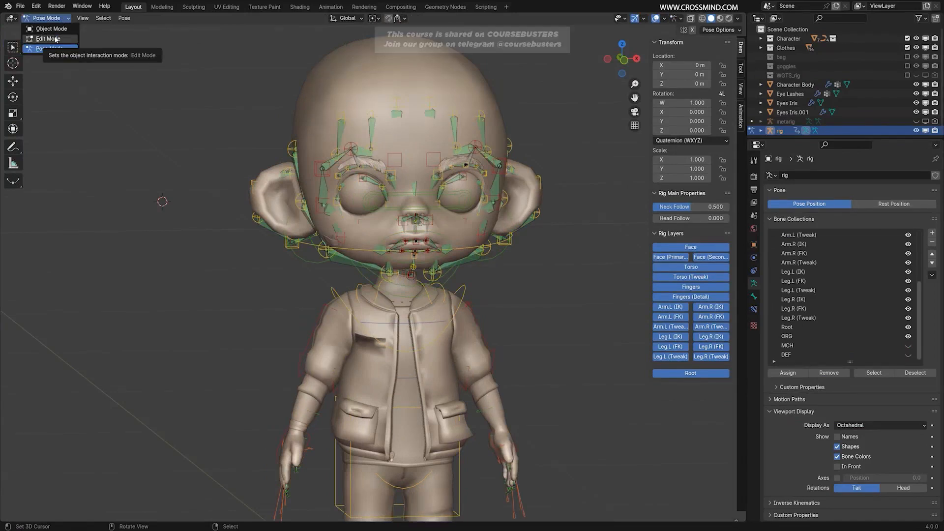
{"action": "left_click", "coordinate": [56, 39]}
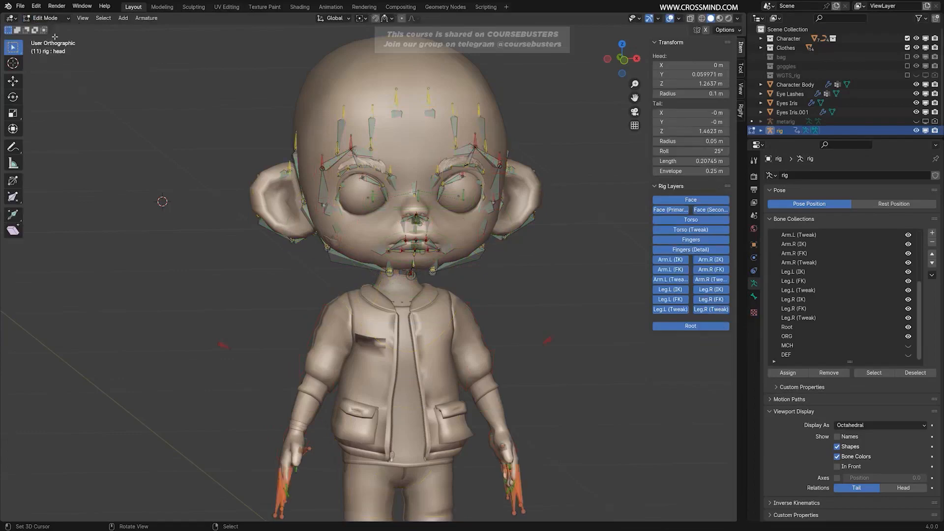
{"action": "middle_click_drag", "start_coordinate": [472, 211], "coordinate": [526, 224]}
{"action": "left_click", "coordinate": [47, 18]}
{"action": "left_click", "coordinate": [55, 48]}
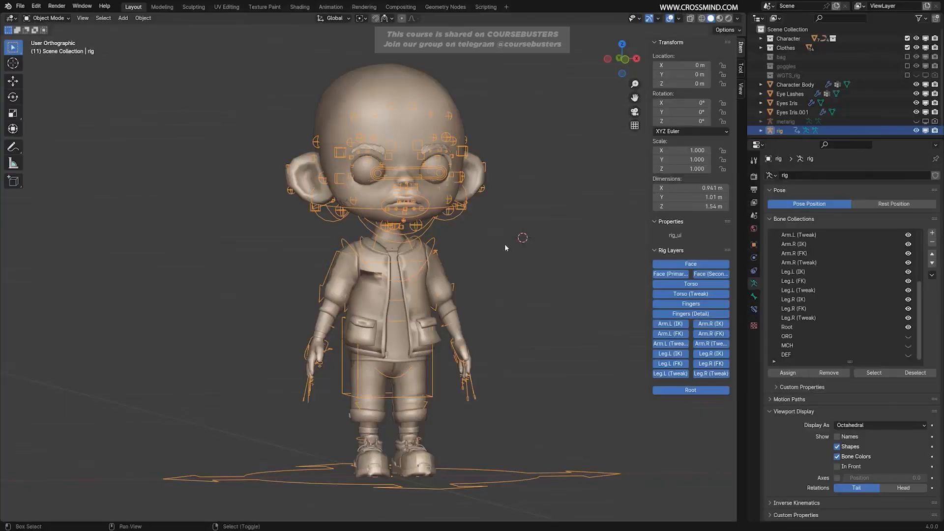
Hide the ORG bone collection and return to Object Mode with the rig deselected.
{"action": "middle_click_drag", "start_coordinate": [506, 245], "coordinate": [481, 252], "text": "shift"}
{"action": "middle_click_drag", "start_coordinate": [481, 252], "coordinate": [518, 191], "text": "shift"}
{"action": "left_click", "coordinate": [544, 178]}
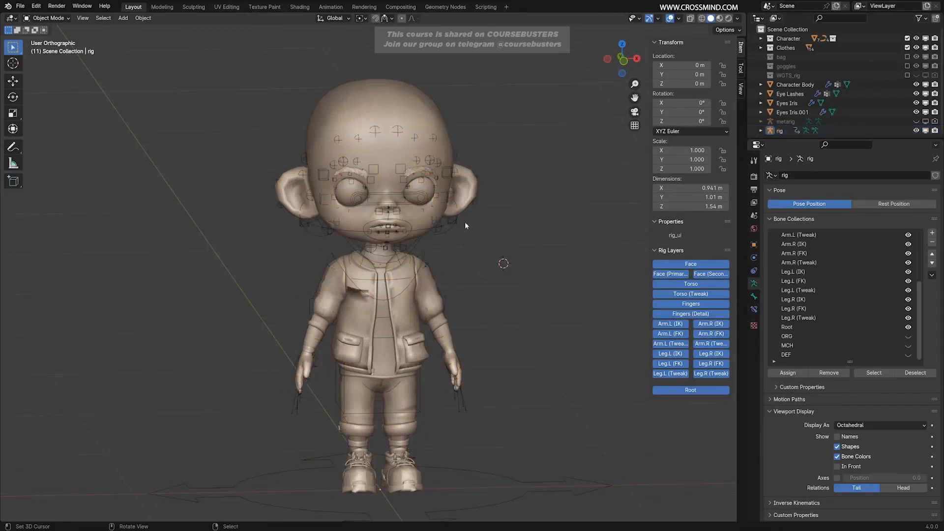
{"action": "scroll", "coordinate": [473, 231], "scroll_direction": "up", "scroll_amount": 2}
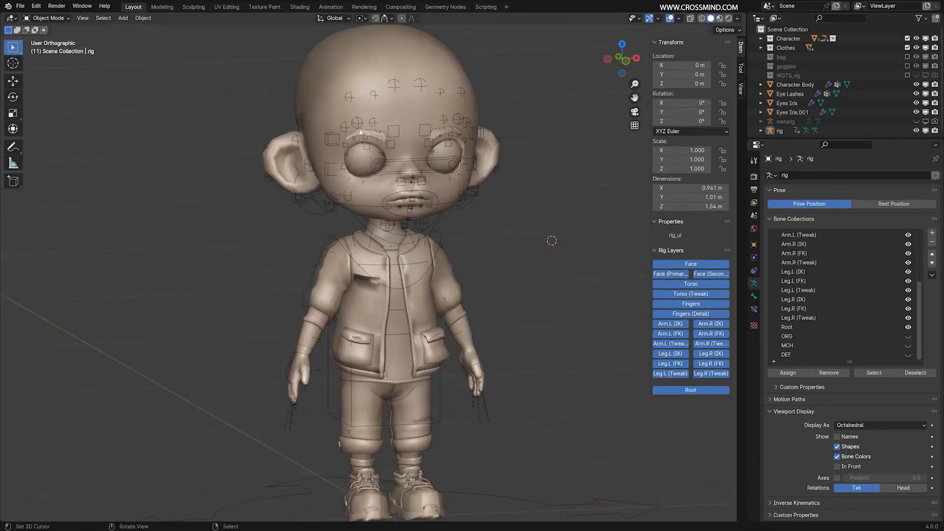
{"action": "middle_click_drag", "start_coordinate": [466, 191], "coordinate": [524, 227]}
Isolate the rig and the Character Body in local view and clear the selection.
{"action": "left_click", "coordinate": [444, 211]}
{"action": "scroll", "coordinate": [504, 217], "scroll_direction": "up", "scroll_amount": 1}
{"action": "scroll", "coordinate": [503, 217], "scroll_direction": "down", "scroll_amount": 2}
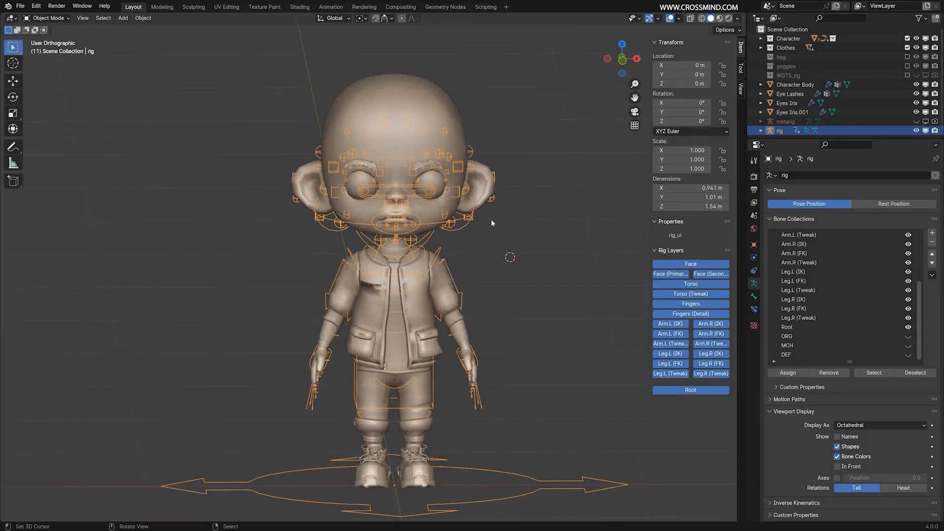
{"action": "middle_click_drag", "start_coordinate": [490, 220], "coordinate": [523, 204]}
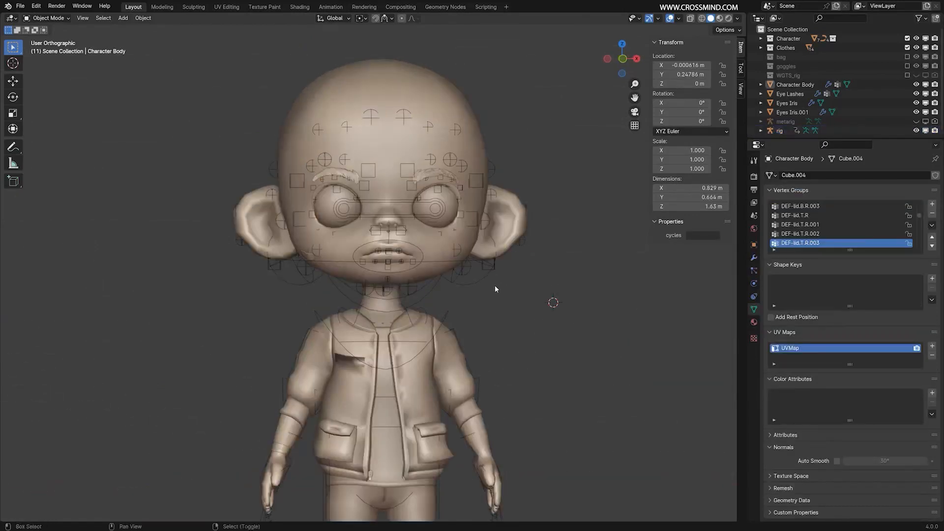
{"action": "middle_click_drag", "start_coordinate": [494, 285], "coordinate": [511, 238], "text": "shift"}
{"action": "scroll", "coordinate": [496, 229], "scroll_direction": "down", "scroll_amount": 1}
{"action": "left_click", "coordinate": [487, 211]}
{"action": "left_click", "coordinate": [470, 221], "text": "shift"}
{"action": "key", "text": "KP_Divide"}
{"action": "scroll", "coordinate": [493, 231], "scroll_direction": "up", "scroll_amount": 2}
{"action": "key", "text": "alt+a"}
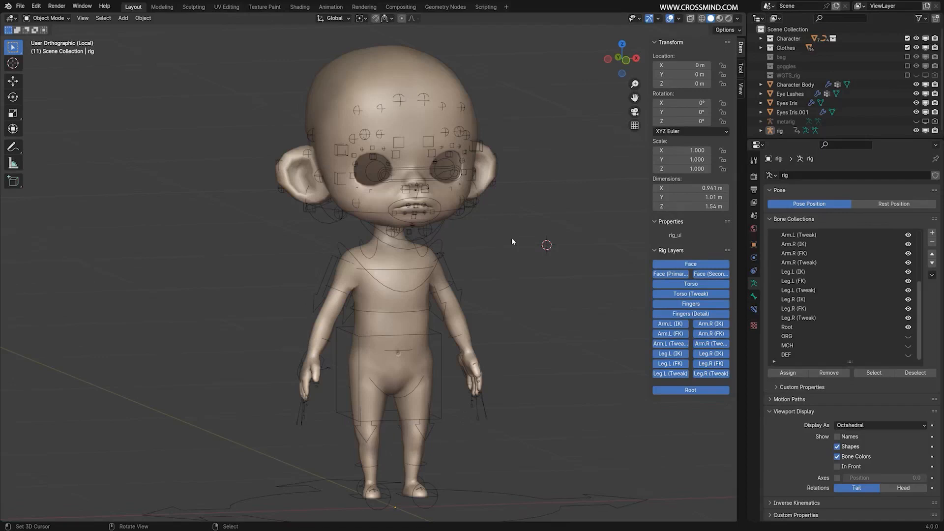
{"action": "middle_click_drag", "start_coordinate": [511, 238], "coordinate": [486, 338]}
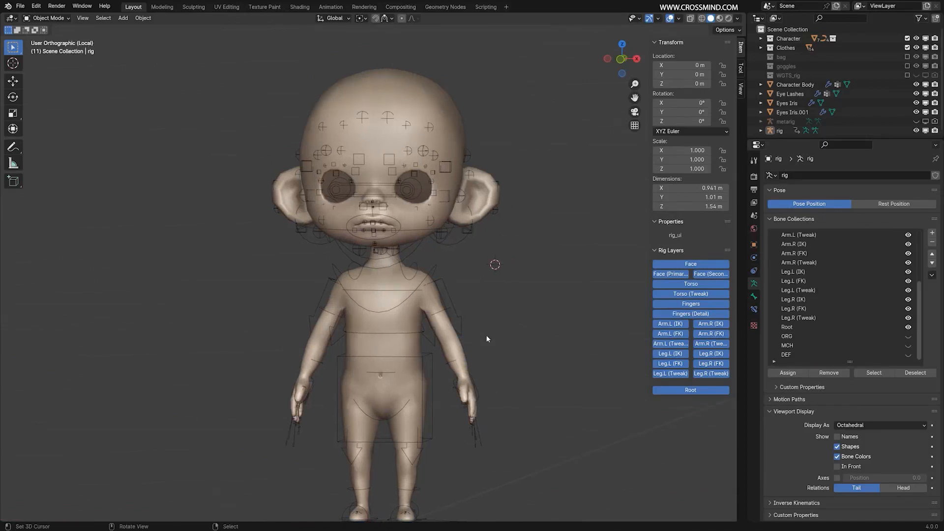
Select the Character Body with the rig as active object and parent it With Automatic Weights.
{"action": "scroll", "coordinate": [491, 68], "scroll_direction": "up", "scroll_amount": 2}
{"action": "left_click", "coordinate": [492, 68]}
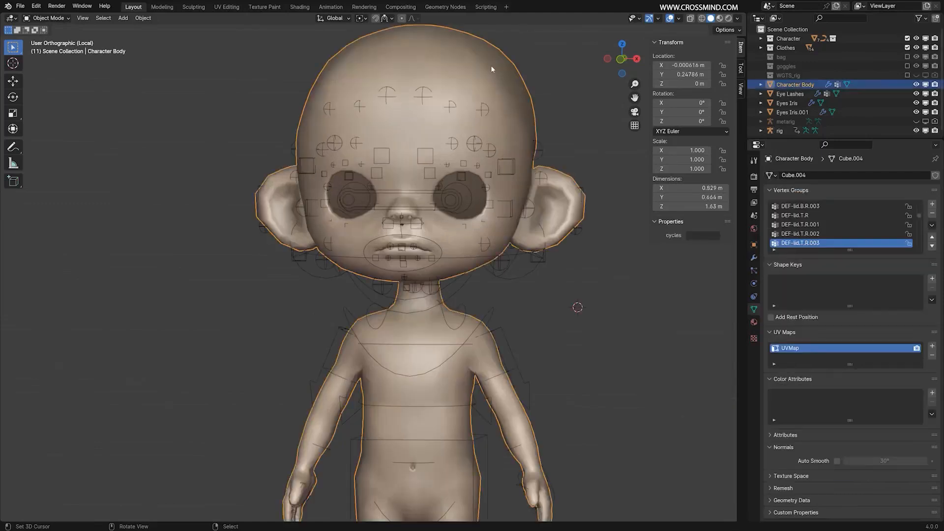
{"action": "middle_click_drag", "start_coordinate": [498, 233], "coordinate": [474, 240], "text": "shift"}
{"action": "right_click", "coordinate": [511, 266], "text": "shift"}
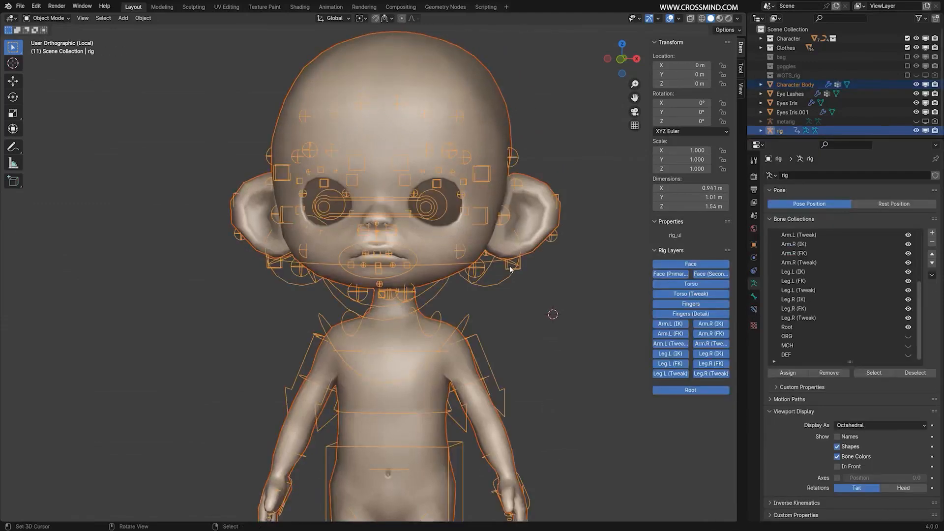
{"action": "middle_click_drag", "start_coordinate": [511, 266], "coordinate": [533, 270]}
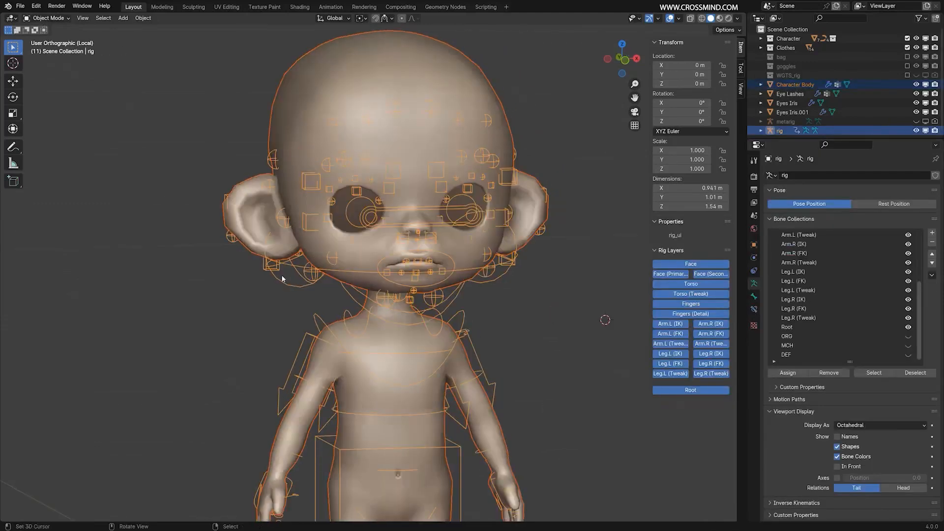
{"action": "key", "text": "ctrl+p"}
{"action": "key", "text": "ctrl+p"}
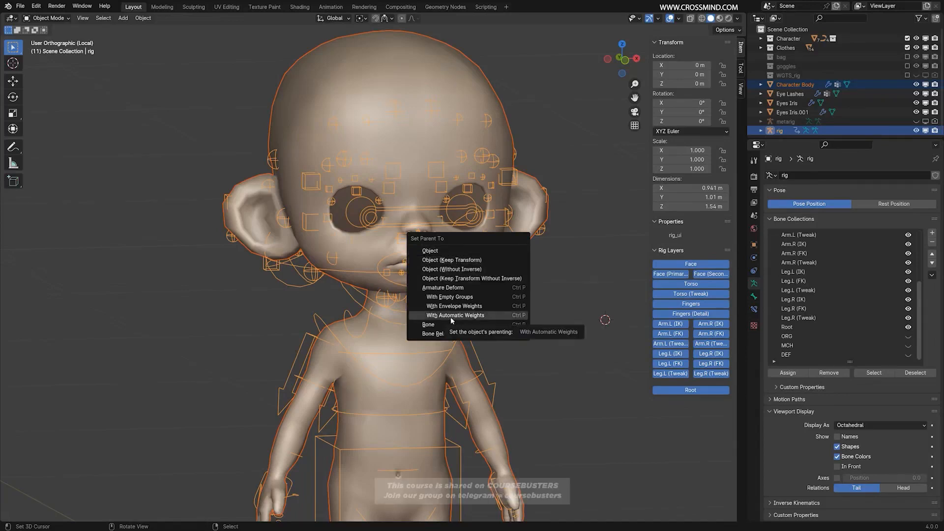
{"action": "left_click", "coordinate": [430, 317]}
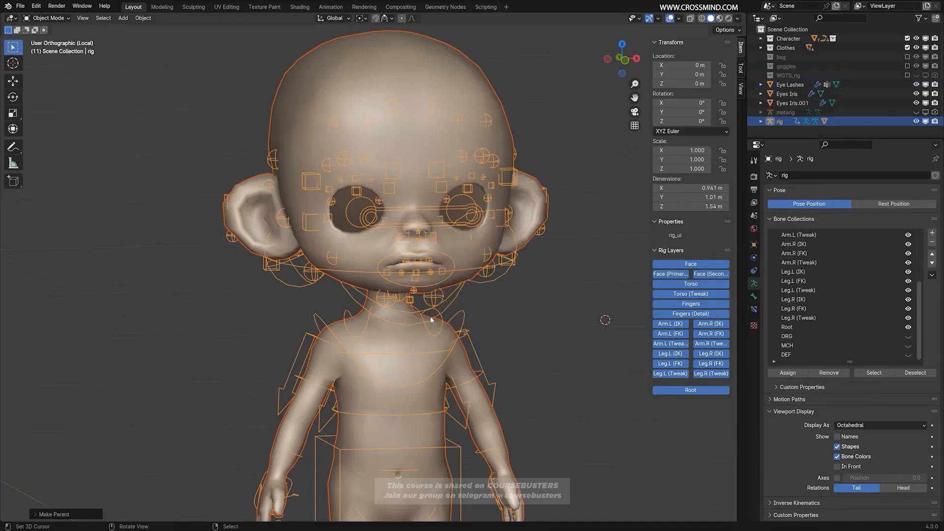
Put the rig, with the body parented to it, in Pose Mode.
{"action": "scroll", "coordinate": [430, 317], "scroll_direction": "down", "scroll_amount": 2}
{"action": "middle_click_drag", "start_coordinate": [430, 317], "coordinate": [432, 251], "text": "shift"}
{"action": "mouse_move", "coordinate": [508, 324]}
{"action": "middle_mouse_down"}
{"action": "mouse_move", "coordinate": [447, 328]}
{"action": "mouse_move", "coordinate": [527, 322]}
{"action": "mouse_move", "coordinate": [515, 326]}
{"action": "middle_mouse_up"}
{"action": "right_click", "coordinate": [532, 235]}
{"action": "right_click", "coordinate": [485, 219]}
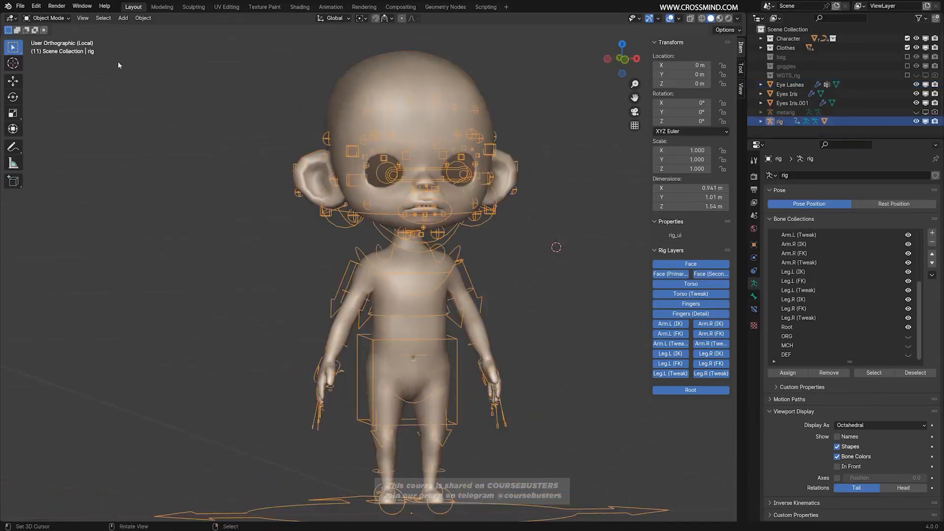
{"action": "left_click", "coordinate": [58, 18]}
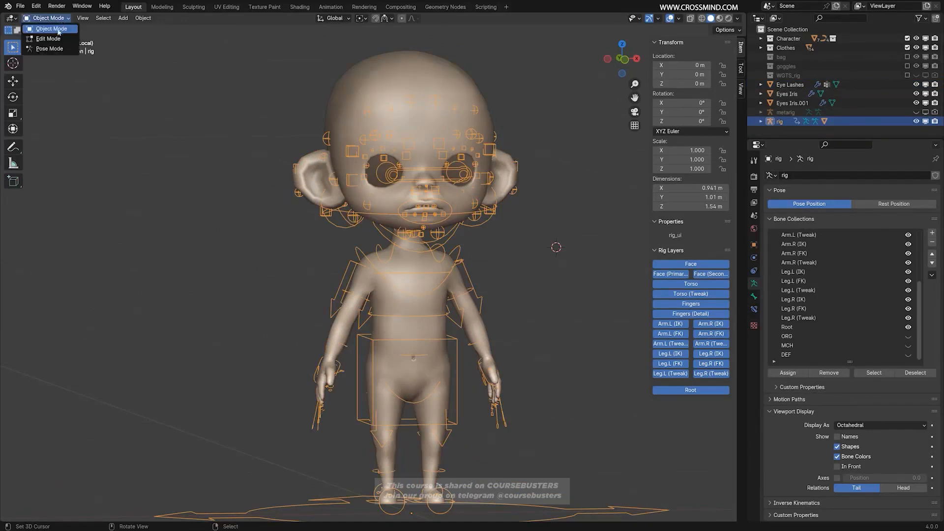
{"action": "left_click", "coordinate": [49, 50]}
Test the left arm's deformation by moving the hand_ik.L control in orthographic view, and cancel the move.
{"action": "key", "text": "KP_5"}
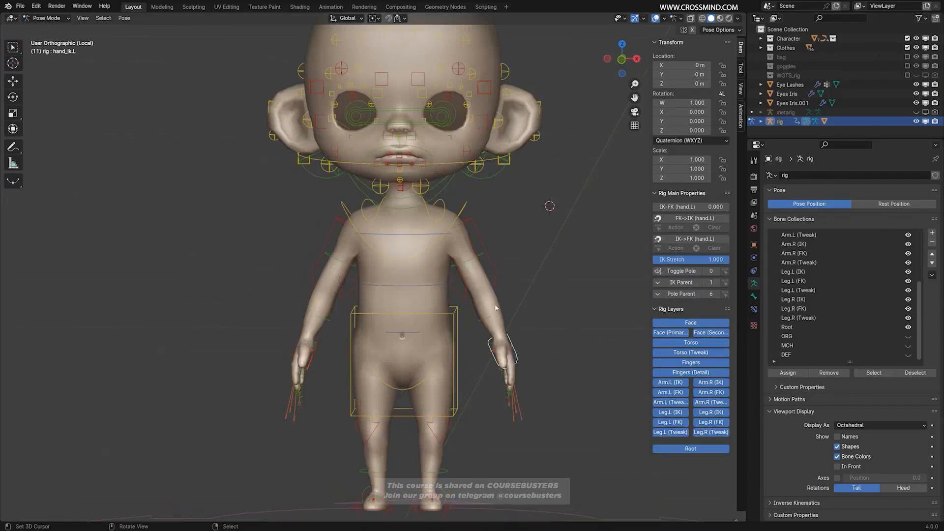
{"action": "middle_click_drag", "start_coordinate": [514, 346], "coordinate": [507, 353]}
{"action": "key", "text": "g"}
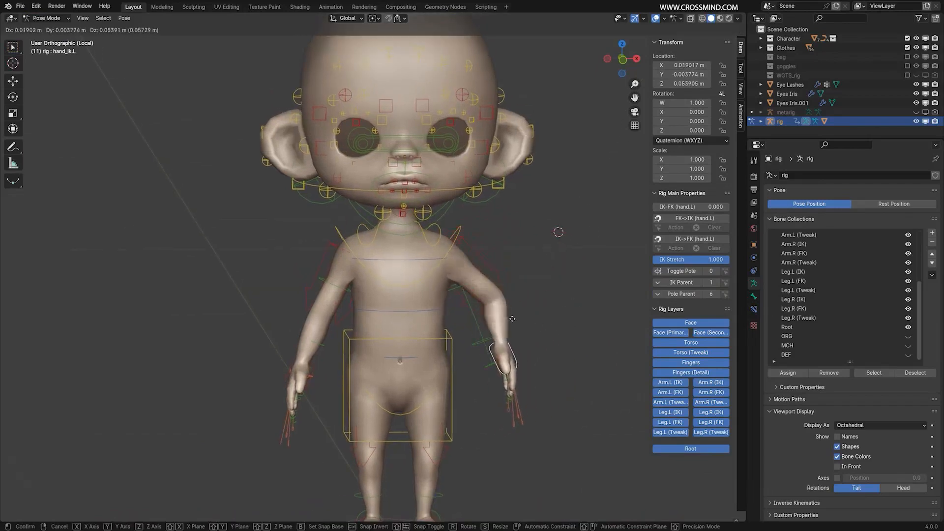
{"action": "right_click", "coordinate": [553, 275]}
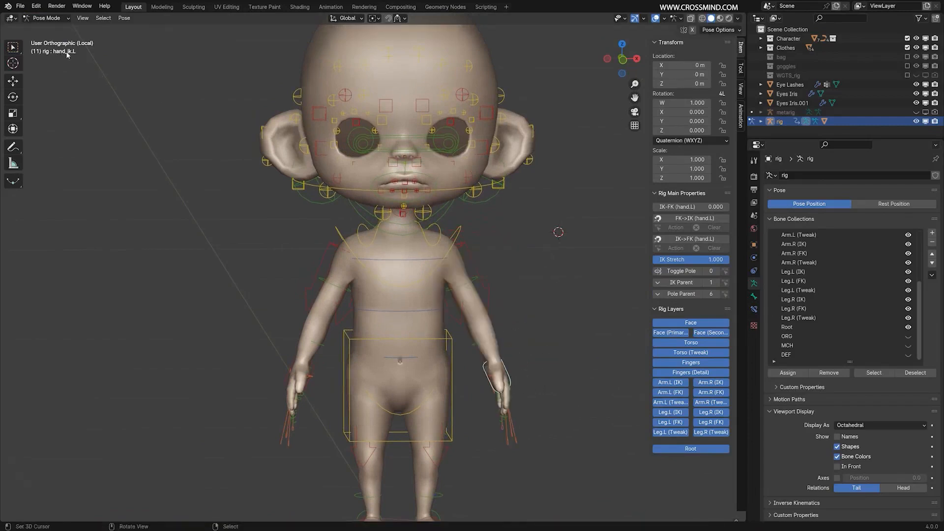
Test the right arm's deformation by raising the hand_ik.R control, and cancel the move.
{"action": "scroll", "coordinate": [448, 354], "scroll_direction": "down", "scroll_amount": 2}
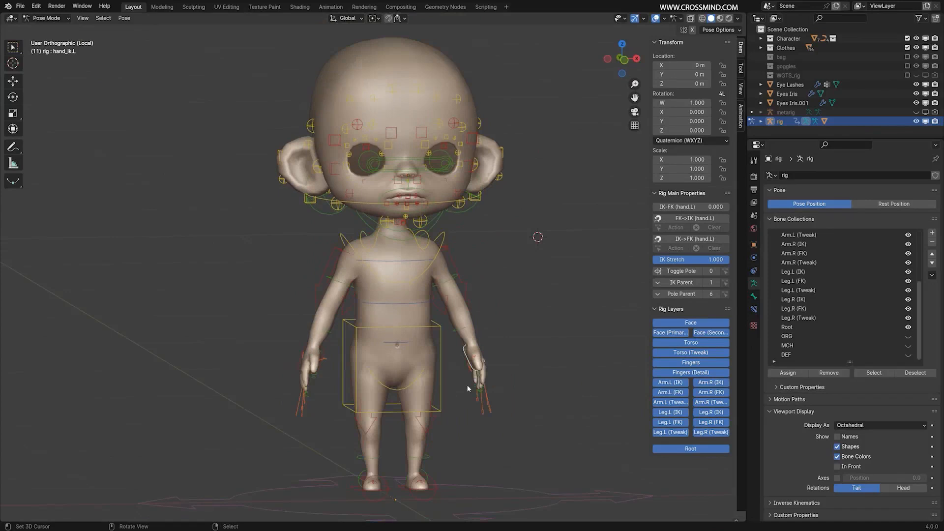
{"action": "scroll", "coordinate": [454, 340], "scroll_direction": "up", "scroll_amount": 2}
{"action": "middle_click_drag", "start_coordinate": [453, 341], "coordinate": [520, 359]}
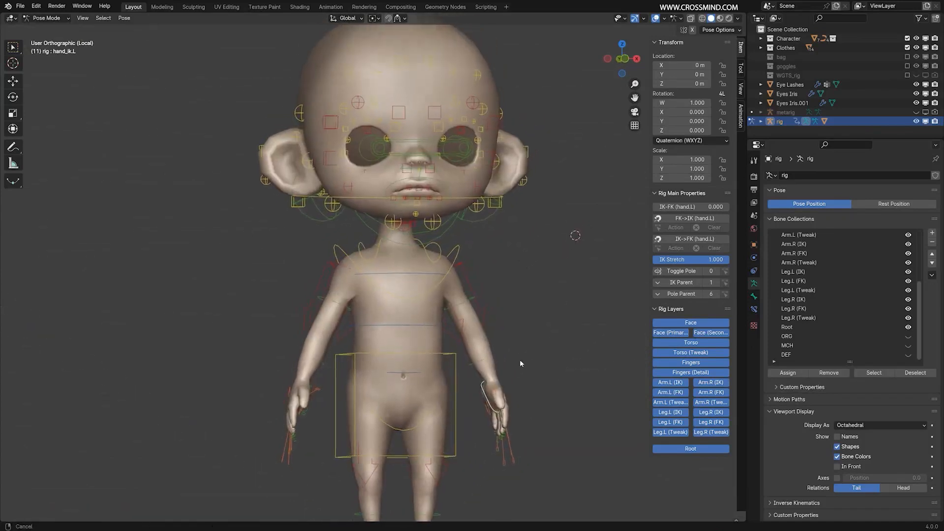
{"action": "key", "text": "g"}
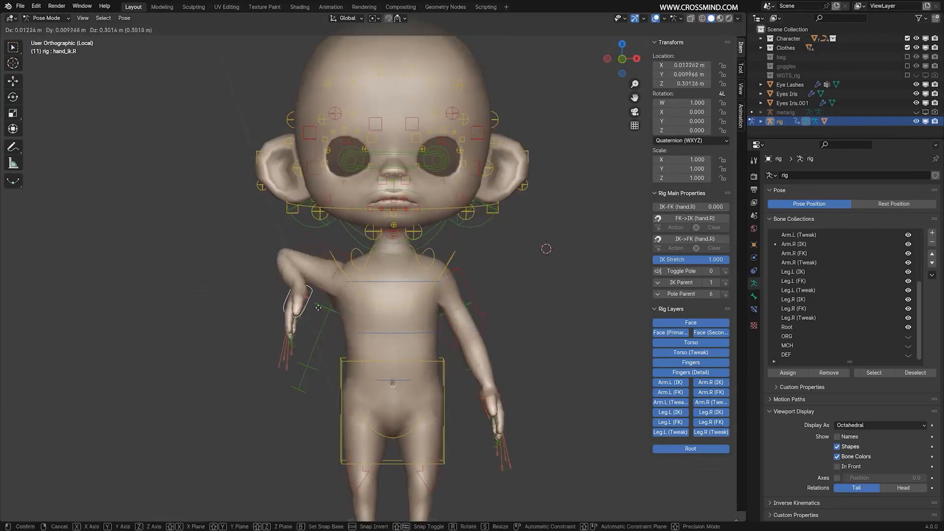
{"action": "right_click", "coordinate": [305, 285]}
Test the torso control by moving it freely and along the Z axis, cancelling each move.
{"action": "middle_click_drag", "start_coordinate": [439, 387], "coordinate": [455, 331], "text": "shift"}
{"action": "left_click", "coordinate": [448, 352]}
{"action": "key", "text": "g"}
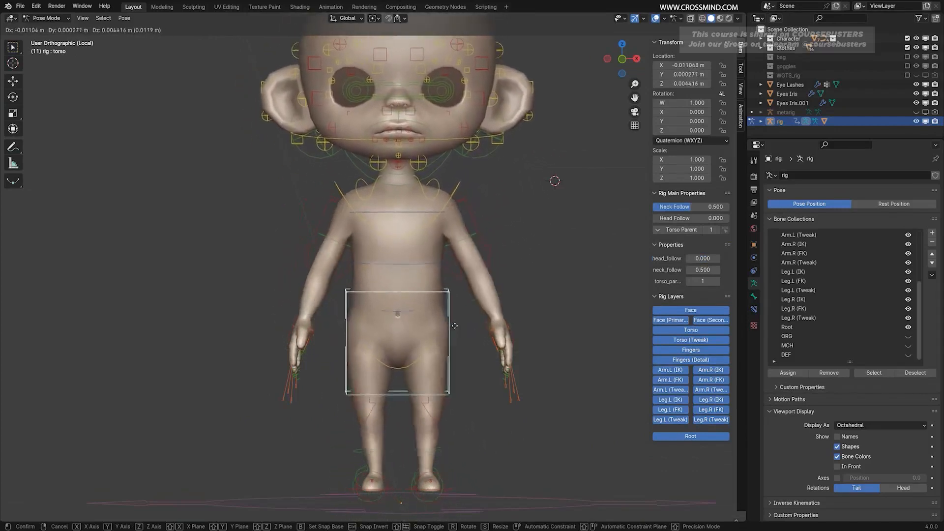
{"action": "right_click", "coordinate": [448, 330]}
{"action": "middle_click_drag", "start_coordinate": [442, 327], "coordinate": [473, 350]}
{"action": "key", "text": "g"}
{"action": "key", "text": "z"}
{"action": "right_click", "coordinate": [469, 344]}
{"action": "key", "text": "g"}
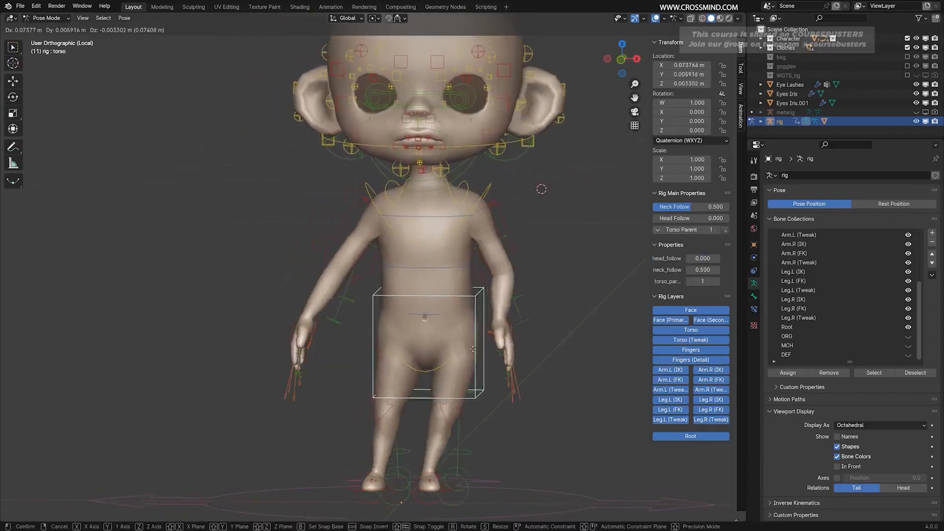
{"action": "right_click", "coordinate": [426, 328]}
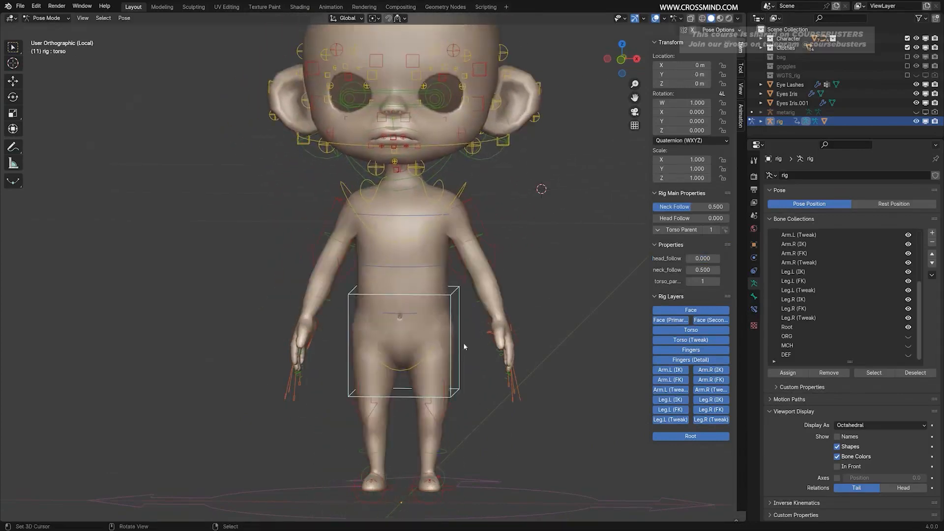
Test how the body twists by rotating the torso control around the Z axis, and cancel the rotation.
{"action": "key", "text": "r"}
{"action": "key", "text": "z"}
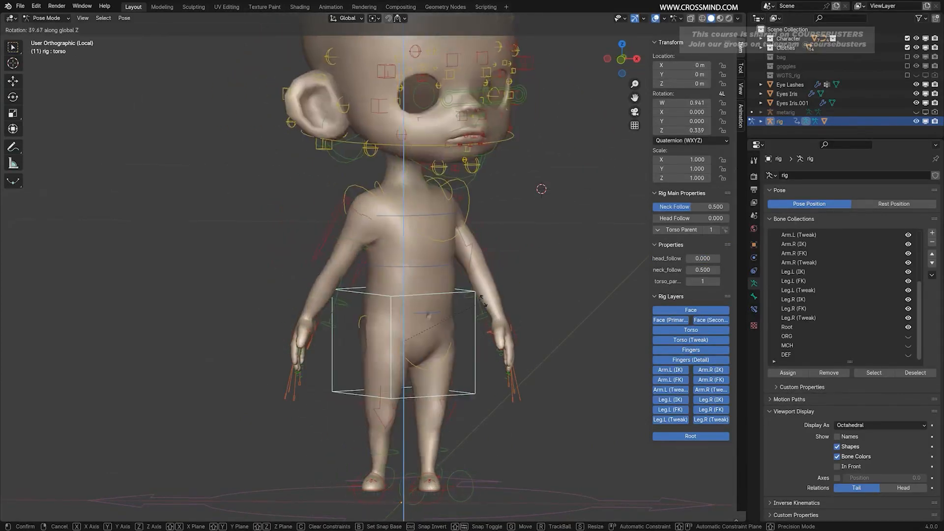
{"action": "right_click", "coordinate": [483, 304]}
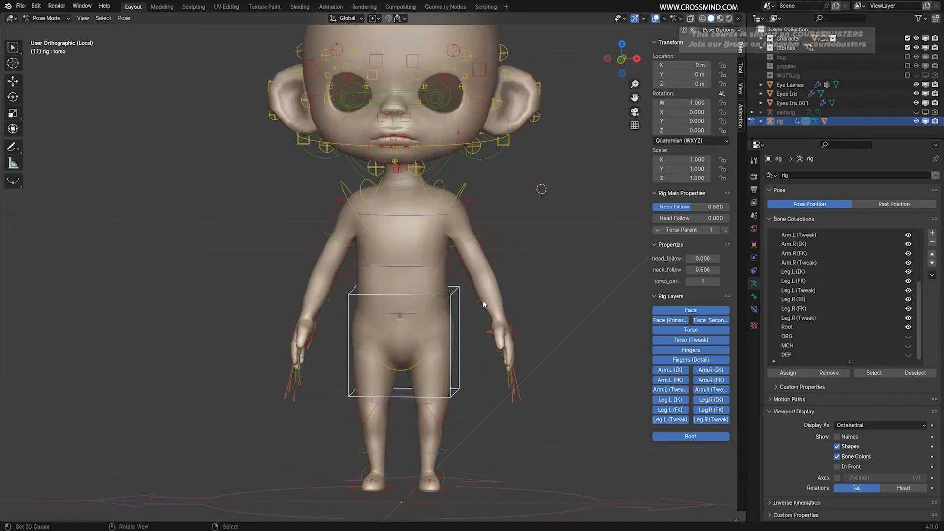
Test the chest control from the side by bending it forward and moving it, cancelling each transform.
{"action": "left_click", "coordinate": [497, 273]}
{"action": "middle_click_drag", "start_coordinate": [497, 273], "coordinate": [460, 266]}
{"action": "key", "text": "r"}
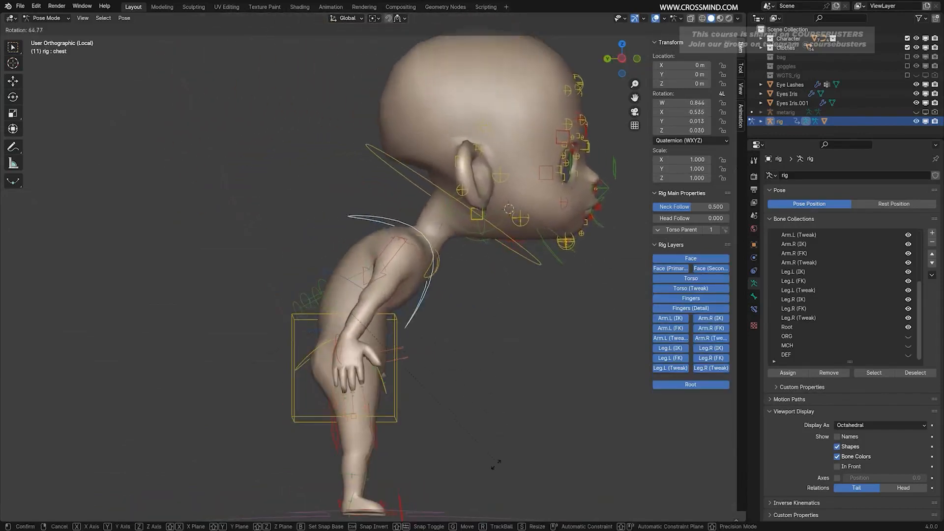
{"action": "right_click", "coordinate": [441, 376]}
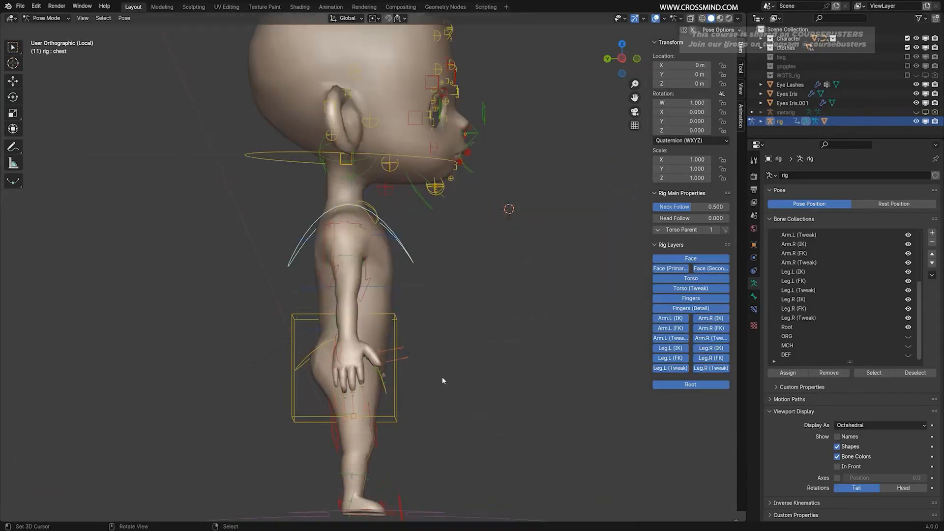
{"action": "key", "text": "g"}
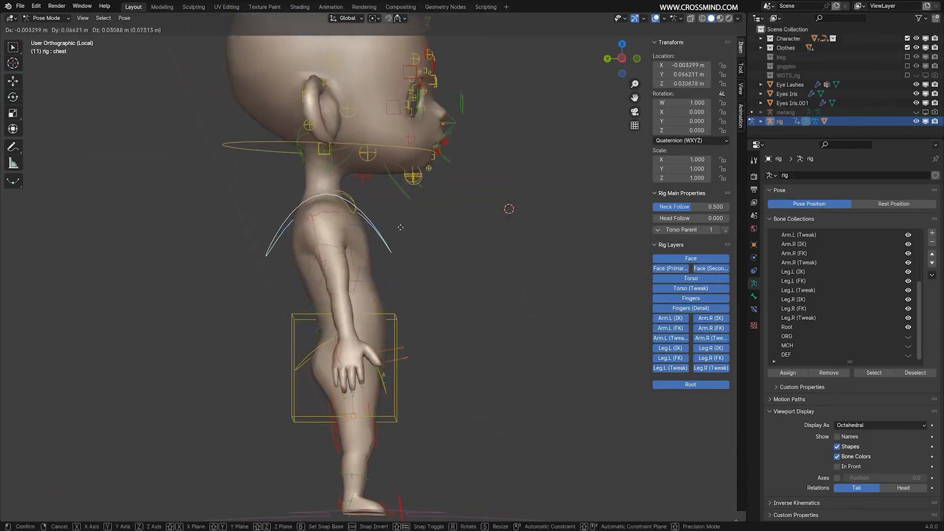
{"action": "right_click", "coordinate": [401, 227]}
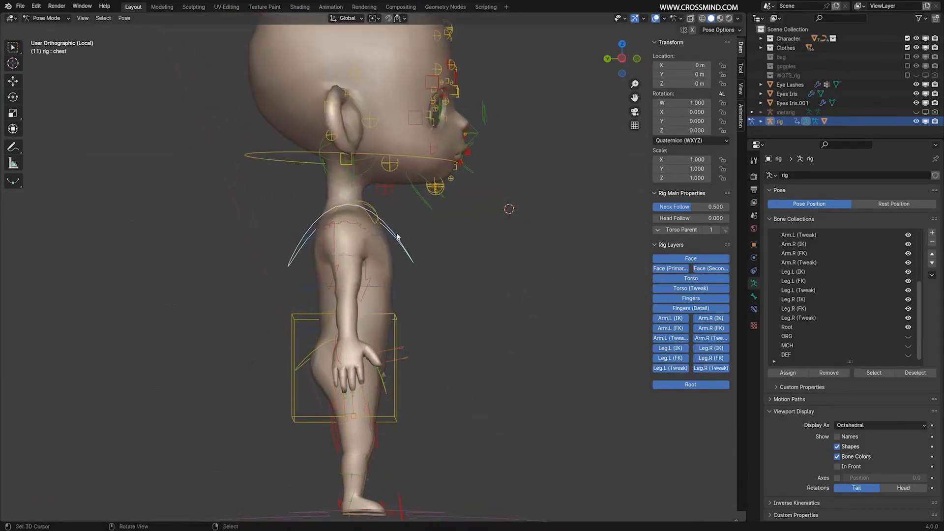
{"action": "key", "text": "r"}
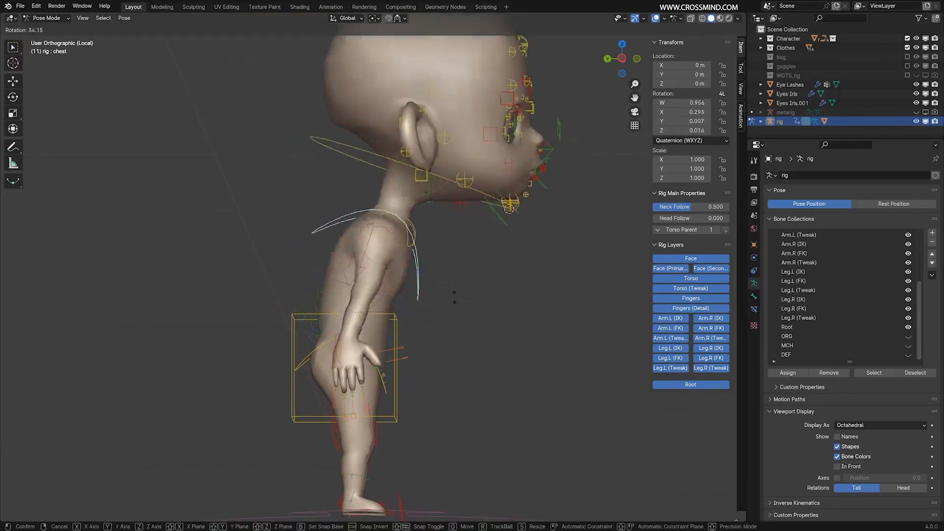
{"action": "right_click", "coordinate": [417, 330]}
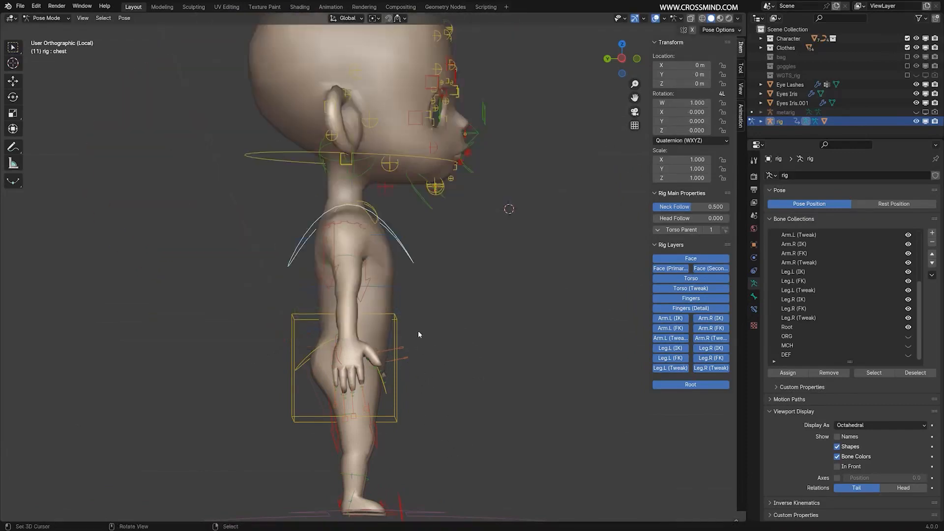
Test the shoulder and elbow deformation by raising hand_ik.L from the front, and cancel the move.
{"action": "middle_click_drag", "start_coordinate": [418, 331], "coordinate": [335, 344]}
{"action": "right_click", "coordinate": [320, 346]}
{"action": "right_click", "coordinate": [491, 348]}
{"action": "key", "text": "g"}
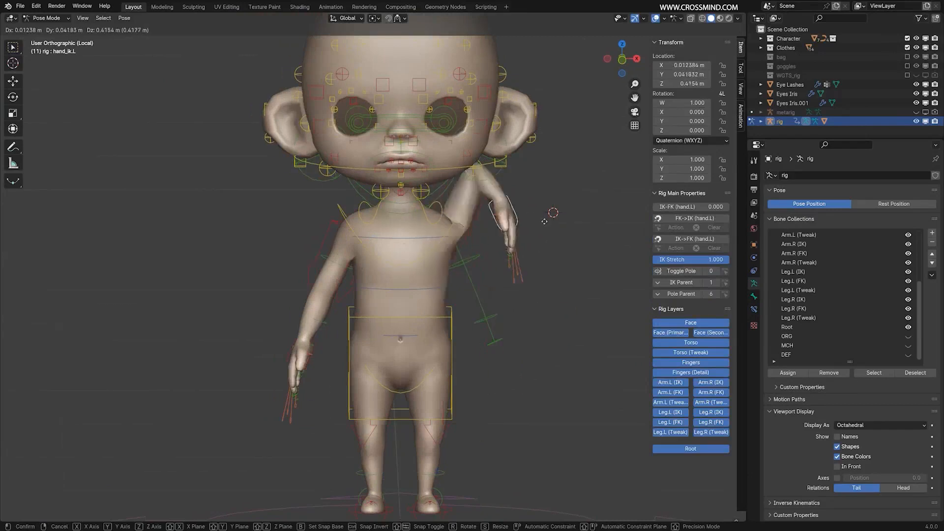
{"action": "right_click", "coordinate": [463, 254]}
Return the rig to Object Mode and clear the selection.
{"action": "middle_click_drag", "start_coordinate": [463, 254], "coordinate": [480, 250]}
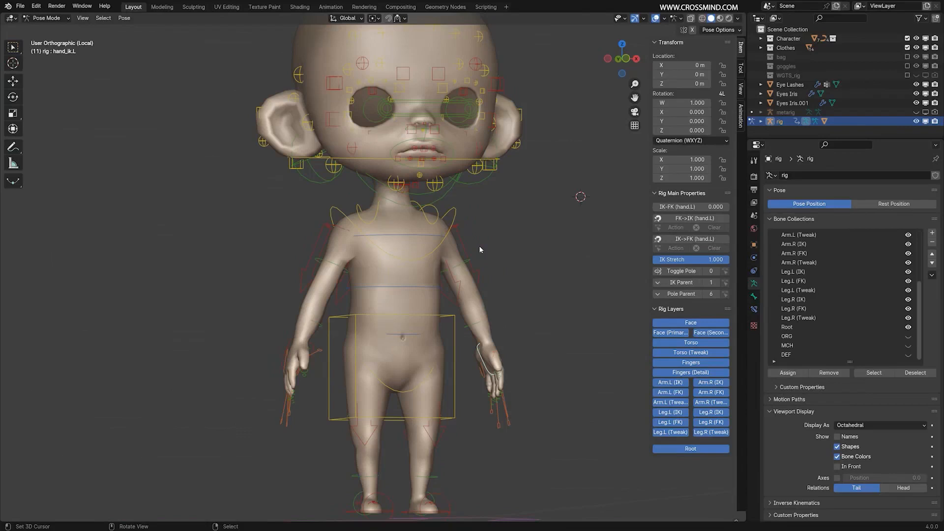
{"action": "middle_click_drag", "start_coordinate": [468, 255], "coordinate": [450, 248]}
{"action": "key", "text": "ctrl+Tab"}
{"action": "key", "text": "alt+a"}
{"action": "scroll", "coordinate": [434, 195], "scroll_direction": "down", "scroll_amount": 1}
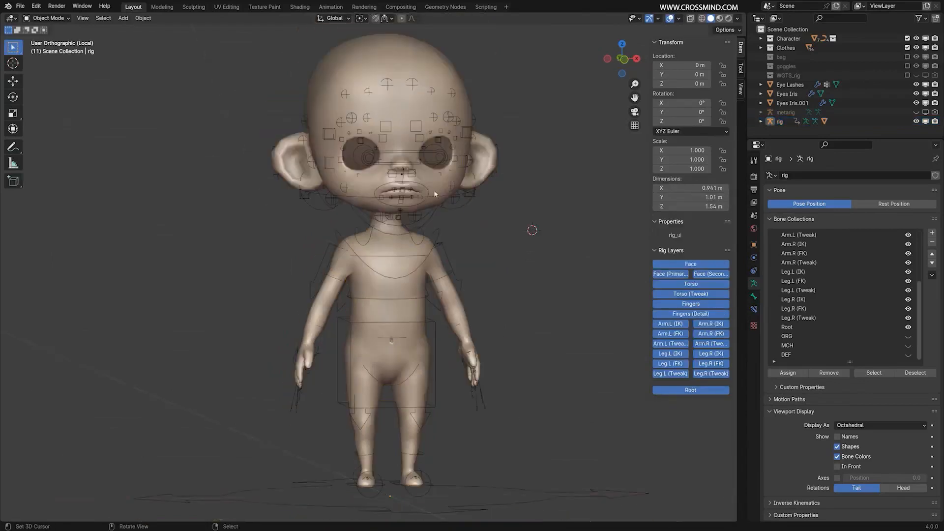
Test the left arm's bending once more in Pose Mode with hand_ik.L, cancel it and return to Object Mode.
{"action": "key", "text": "ctrl+Tab"}
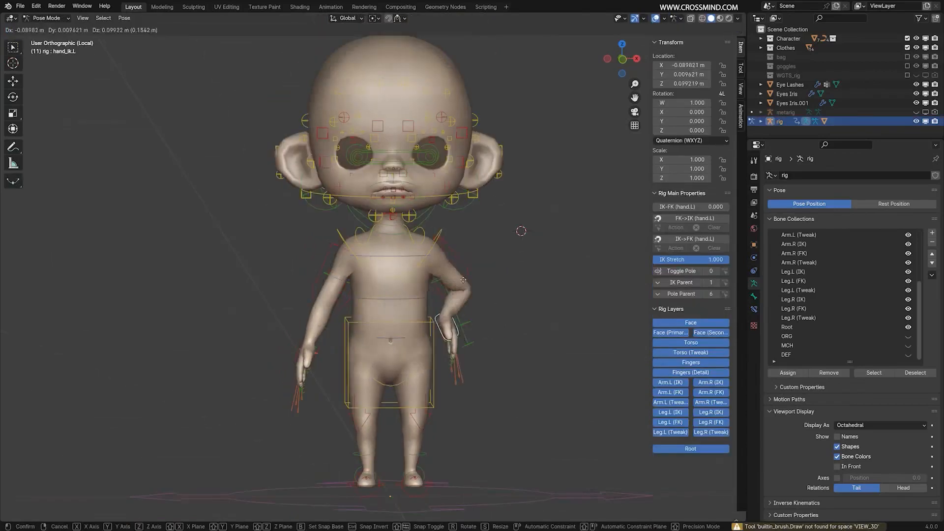
{"action": "key", "text": "g"}
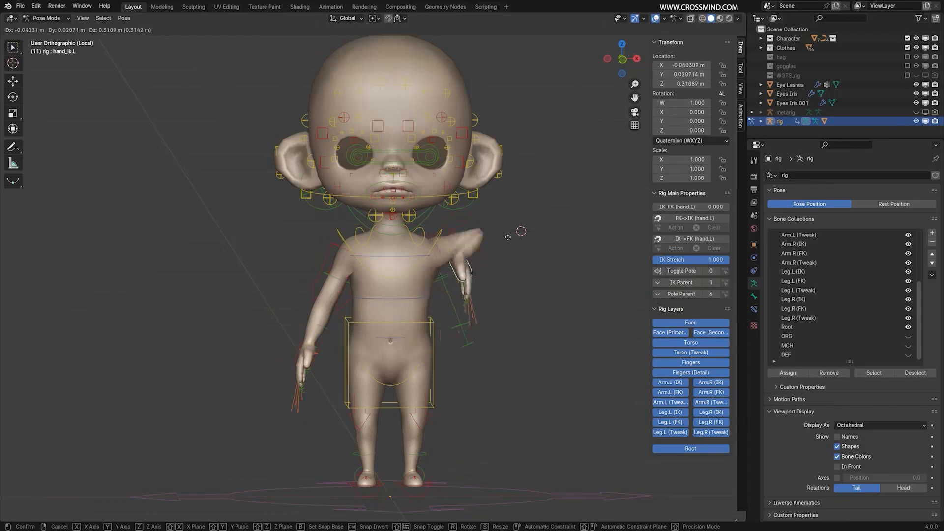
{"action": "right_click", "coordinate": [535, 278]}
{"action": "key", "text": "ctrl+Tab"}
{"action": "middle_click_drag", "start_coordinate": [530, 279], "coordinate": [534, 280]}
Select the Character Body and show its Vertex Groups in an enlarged list, starting from the first entry.
{"action": "right_click", "coordinate": [450, 293]}
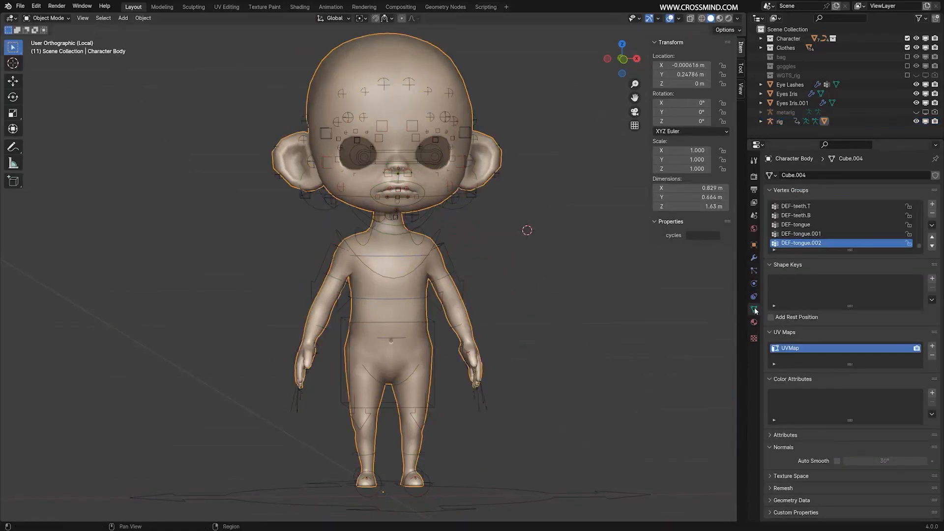
{"action": "left_click_drag", "start_coordinate": [852, 251], "coordinate": [852, 379]}
{"action": "left_click_drag", "start_coordinate": [918, 374], "coordinate": [922, 209]}
Look through the Character Body's vertex groups, from DEF-spine through the pelvis and thigh groups and beyond.
{"action": "left_click", "coordinate": [799, 236]}
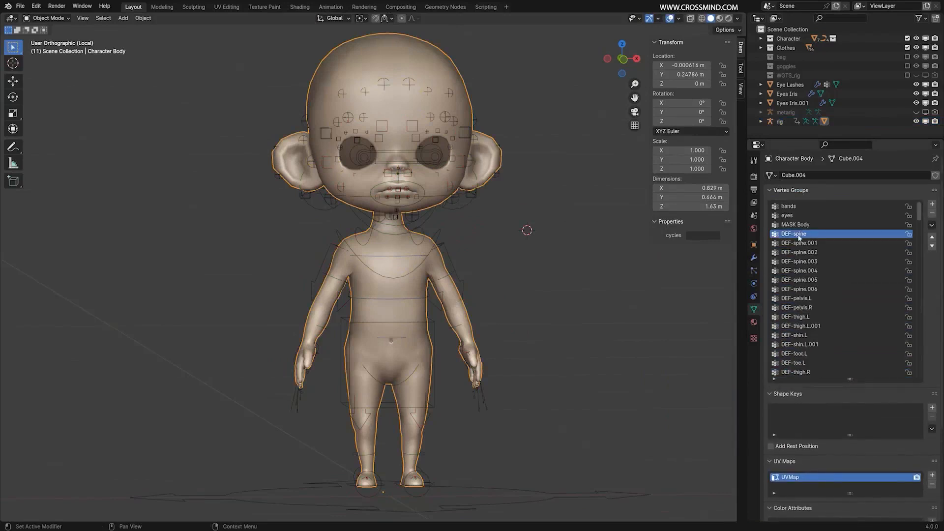
{"action": "left_click", "coordinate": [810, 243]}
{"action": "left_click", "coordinate": [808, 253]}
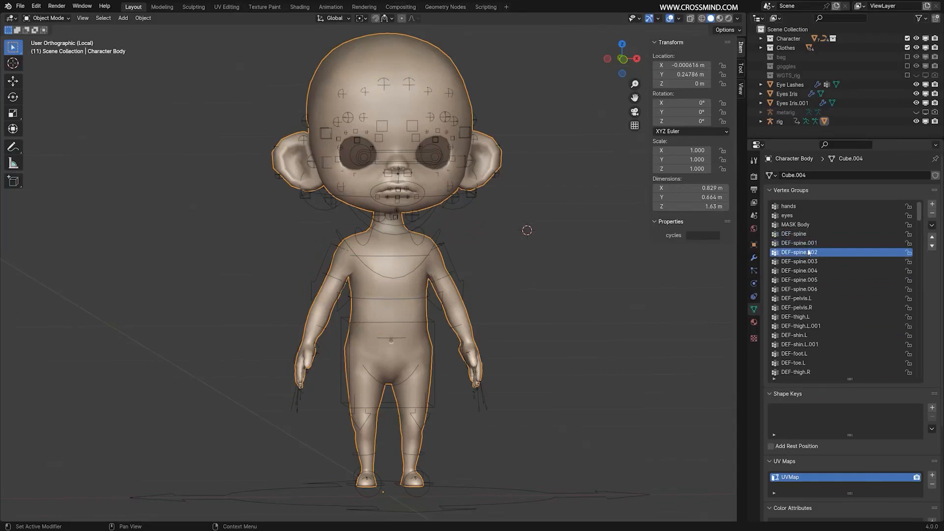
{"action": "left_click", "coordinate": [810, 263]}
{"action": "left_click", "coordinate": [830, 273]}
{"action": "left_click", "coordinate": [808, 289]}
{"action": "left_click", "coordinate": [805, 298]}
{"action": "left_click", "coordinate": [802, 317]}
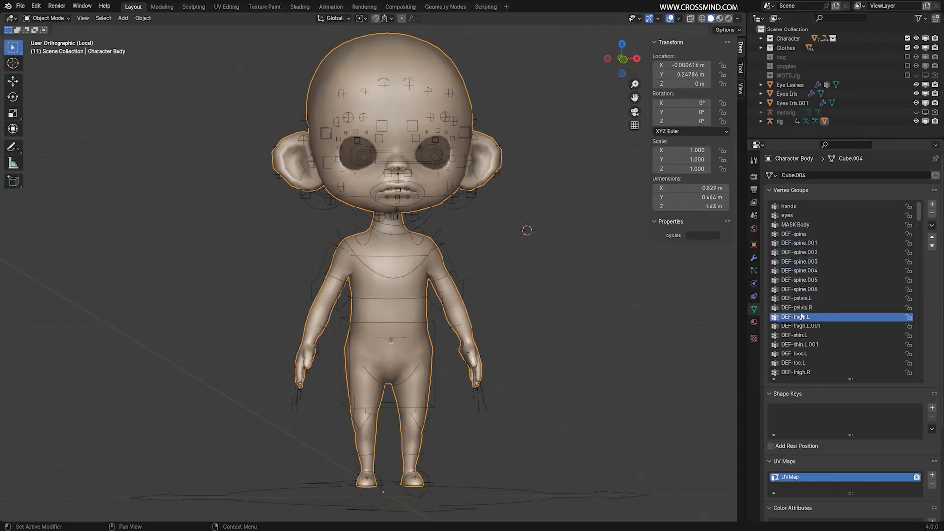
{"action": "scroll", "coordinate": [802, 316], "scroll_direction": "down", "scroll_amount": 12}
{"action": "left_click", "coordinate": [803, 264]}
{"action": "scroll", "coordinate": [806, 289], "scroll_direction": "down", "scroll_amount": 6}
{"action": "left_click_drag", "start_coordinate": [918, 230], "coordinate": [922, 202]}
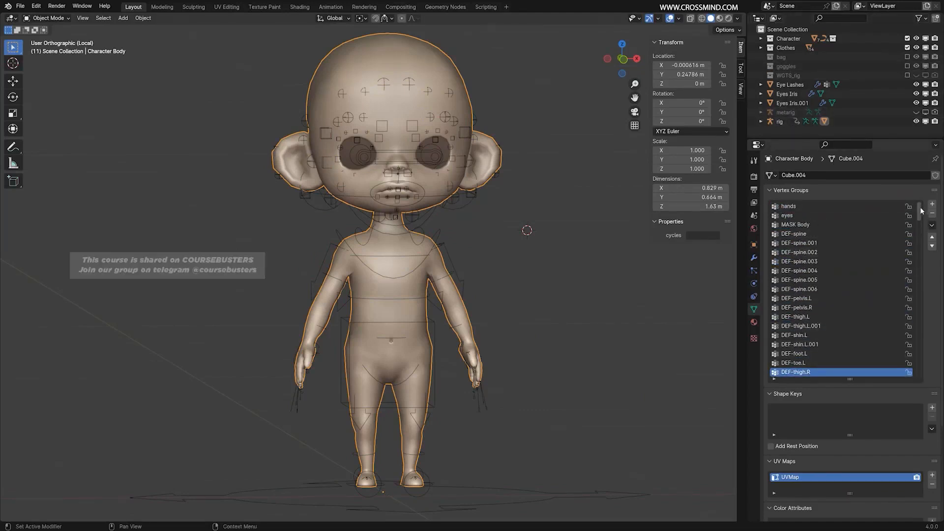
{"action": "mouse_move", "coordinate": [920, 211]}
{"action": "left_mouse_down"}
{"action": "mouse_move", "coordinate": [912, 383]}
{"action": "mouse_move", "coordinate": [920, 211]}
{"action": "left_mouse_up"}
Switch the Character Body to Weight Paint mode.
{"action": "middle_click_drag", "start_coordinate": [433, 112], "coordinate": [444, 115]}
{"action": "key", "text": "ctrl+Tab"}
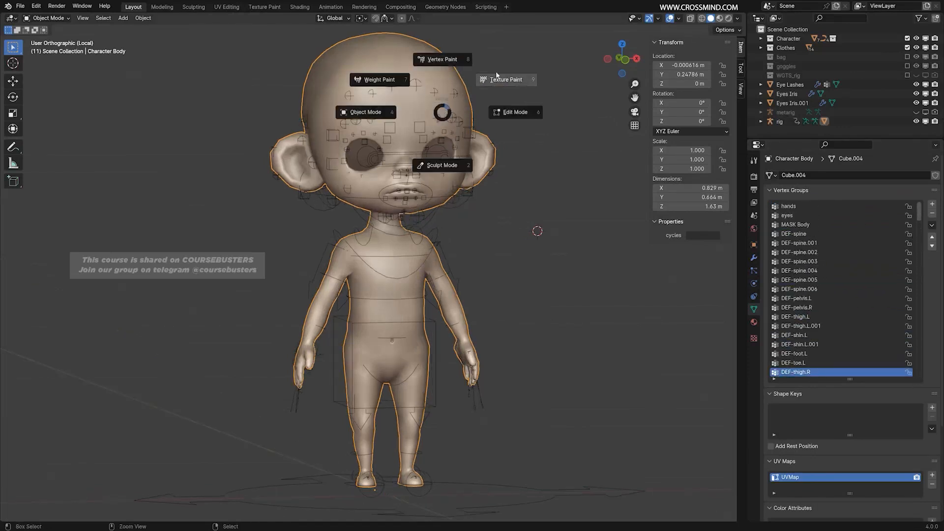
{"action": "left_click", "coordinate": [379, 84]}
Examine the painted weights of the vertex groups one after another, from hands through the DEF spine, thigh, ear, nose and eye groups.
{"action": "scroll", "coordinate": [882, 342], "scroll_direction": "down", "scroll_amount": 2}
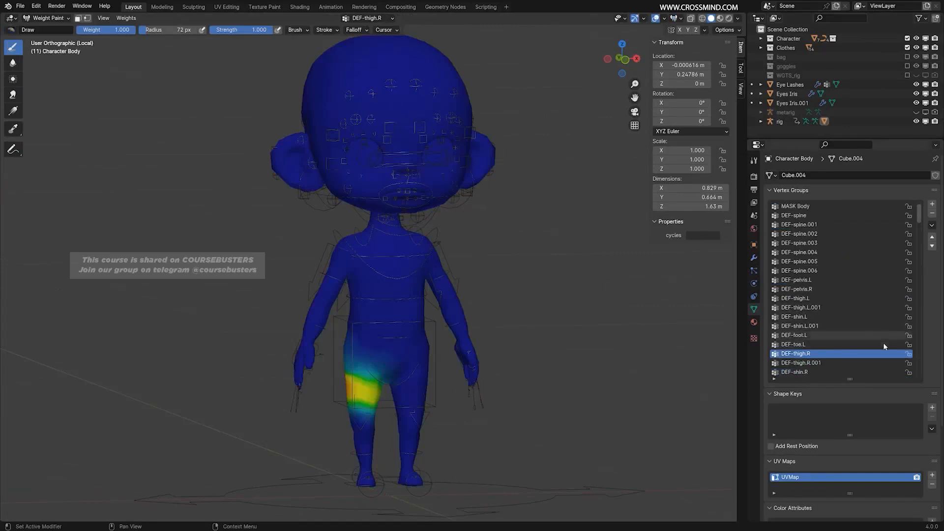
{"action": "scroll", "coordinate": [846, 275], "scroll_direction": "up", "scroll_amount": 2}
{"action": "left_click", "coordinate": [806, 206]}
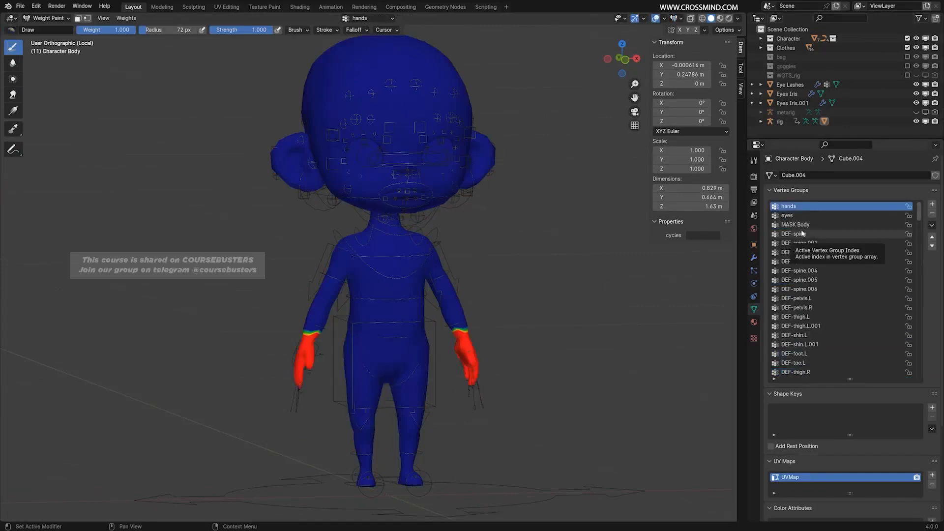
{"action": "scroll", "coordinate": [802, 233], "scroll_direction": "down", "scroll_amount": 11, "text": "ctrl"}
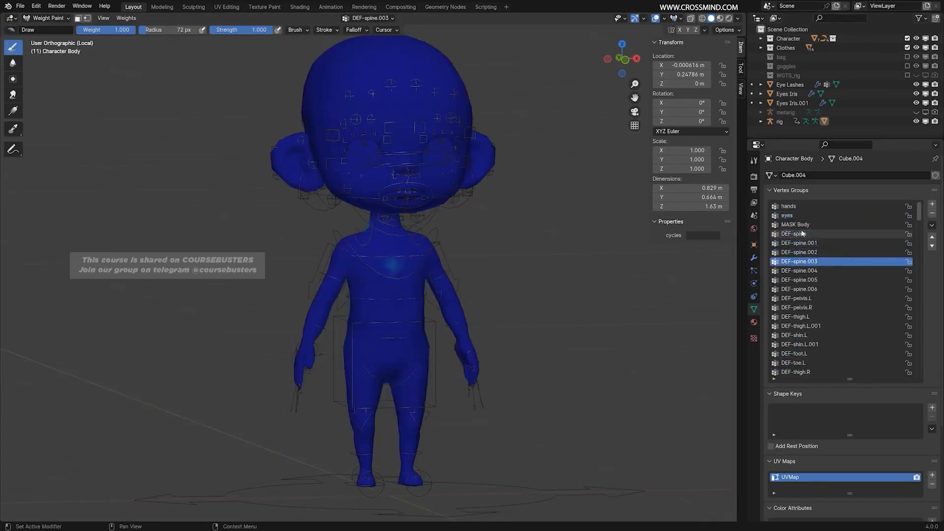
{"action": "scroll", "coordinate": [802, 233], "scroll_direction": "down", "scroll_amount": 9, "text": "ctrl"}
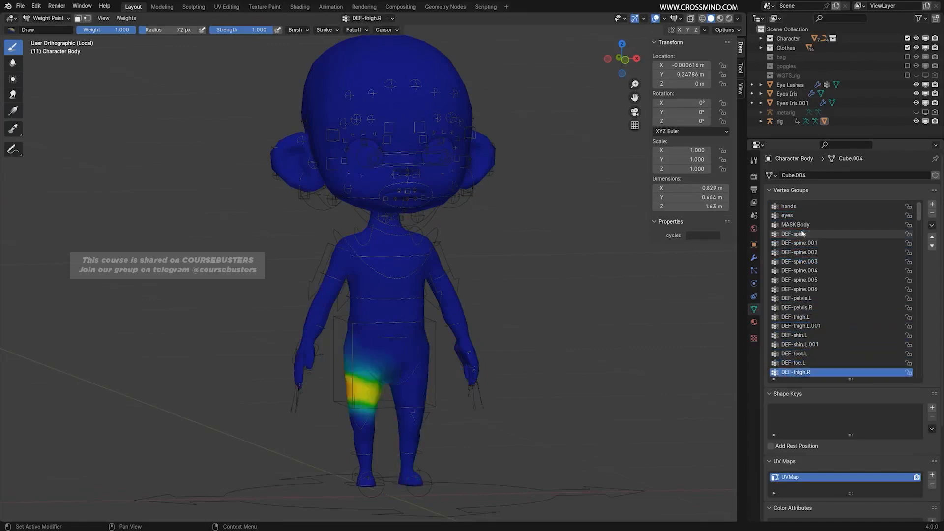
{"action": "scroll", "coordinate": [802, 233], "scroll_direction": "down", "scroll_amount": 11, "text": "ctrl"}
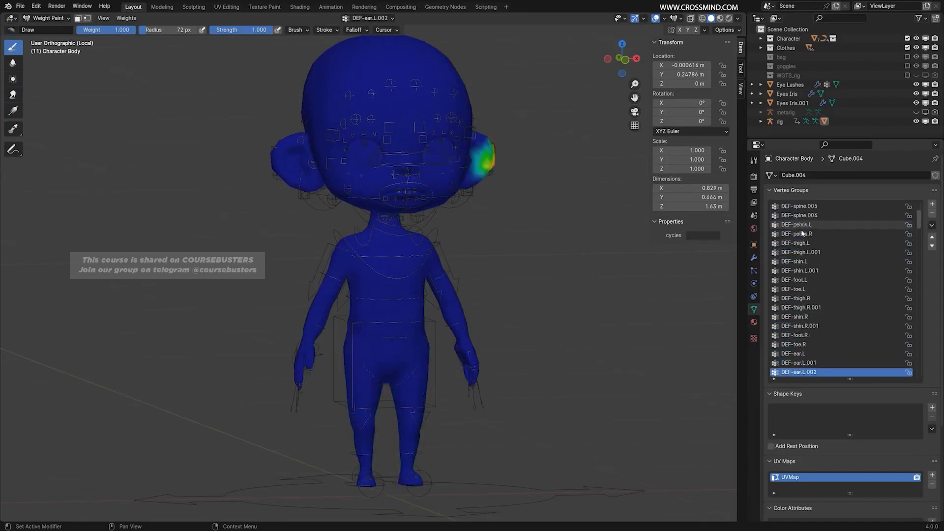
{"action": "scroll", "coordinate": [802, 233], "scroll_direction": "down", "scroll_amount": 6, "text": "ctrl"}
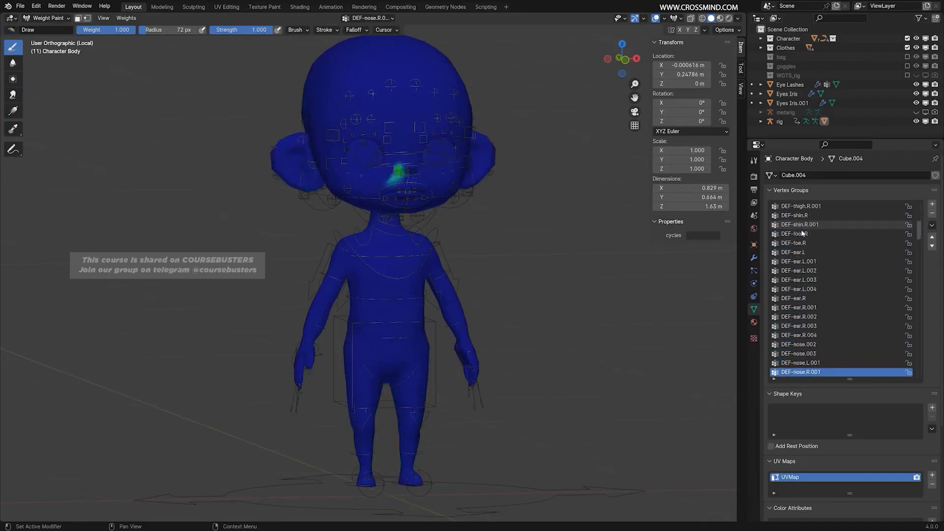
{"action": "scroll", "coordinate": [803, 233], "scroll_direction": "down", "scroll_amount": 9, "text": "ctrl"}
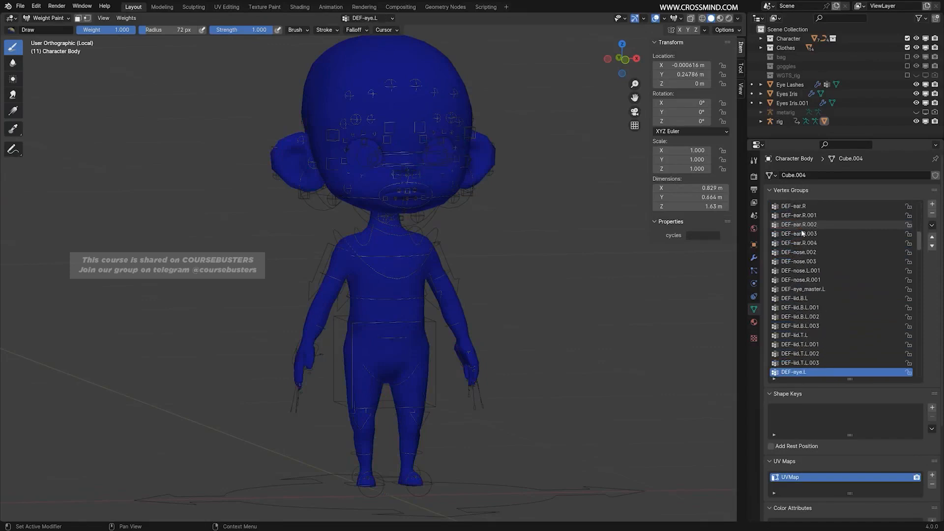
Step through the Character Body's vertex group weights across the toe, pelvis and eye iris groups, back to DEF-spine.003.
{"action": "scroll", "coordinate": [803, 233], "scroll_direction": "up", "scroll_amount": 20, "text": "ctrl"}
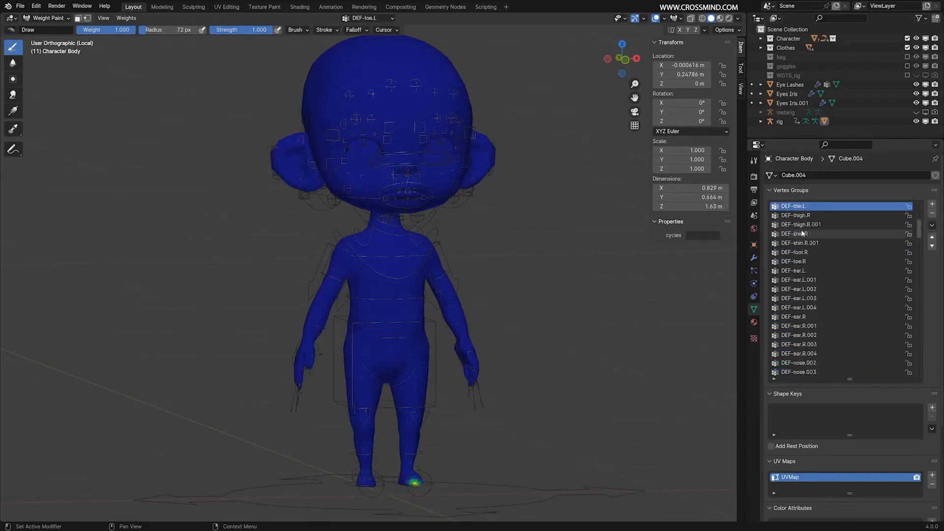
{"action": "scroll", "coordinate": [802, 233], "scroll_direction": "up", "scroll_amount": 1, "text": "ctrl"}
{"action": "scroll", "coordinate": [802, 233], "scroll_direction": "down", "scroll_amount": 16, "text": "ctrl"}
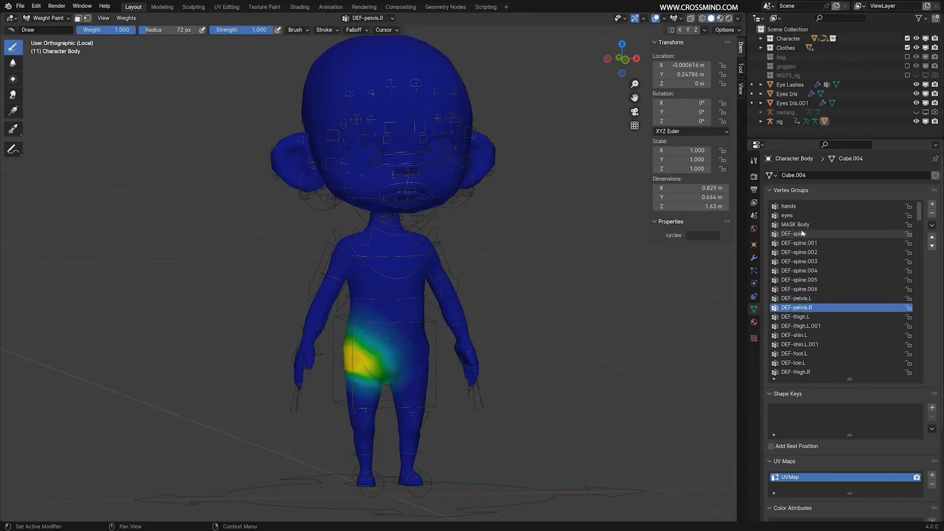
{"action": "scroll", "coordinate": [802, 231], "scroll_direction": "down", "scroll_amount": 20, "text": "ctrl"}
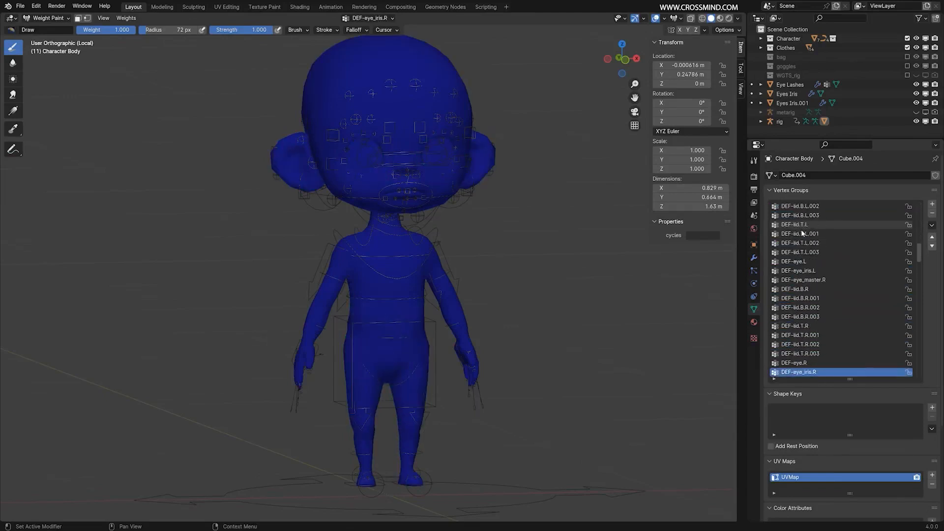
{"action": "left_click_drag", "start_coordinate": [918, 261], "coordinate": [922, 203]}
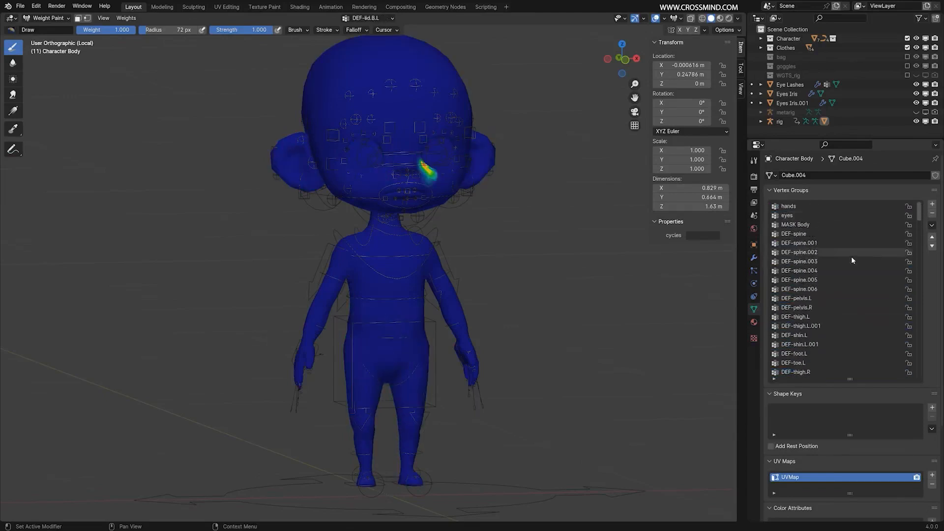
{"action": "left_click", "coordinate": [851, 258]}
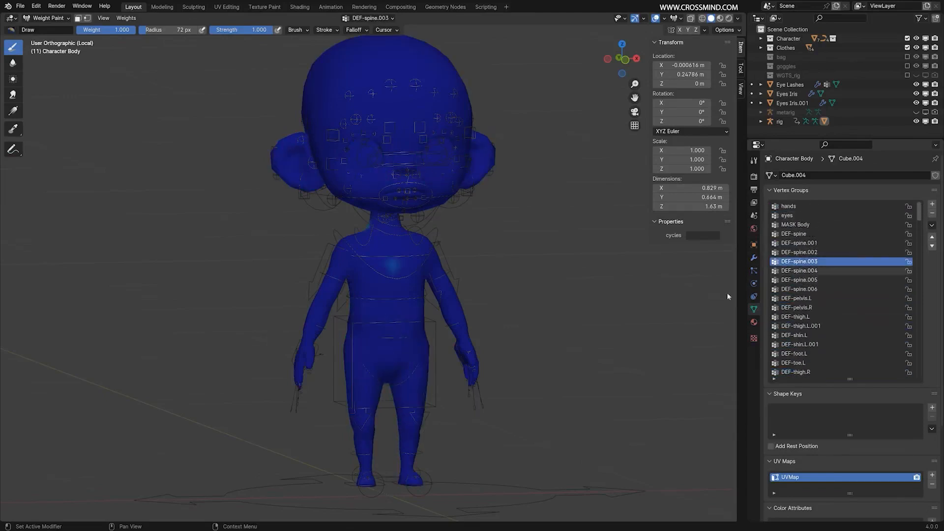
Examine the painted weights of DEF-spine.001 through DEF-spine.004 along the torso and neck from several angles.
{"action": "left_click", "coordinate": [810, 245]}
{"action": "mouse_move", "coordinate": [544, 295]}
{"action": "middle_mouse_down"}
{"action": "mouse_move", "coordinate": [589, 298]}
{"action": "mouse_move", "coordinate": [281, 294]}
{"action": "mouse_move", "coordinate": [491, 285]}
{"action": "middle_mouse_up"}
{"action": "scroll", "coordinate": [512, 372], "scroll_direction": "up", "scroll_amount": 3}
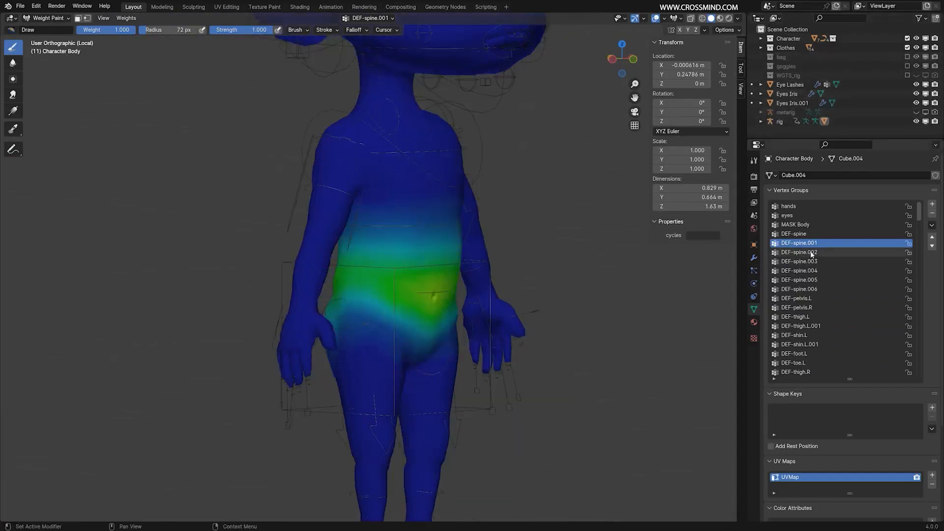
{"action": "left_click", "coordinate": [812, 253]}
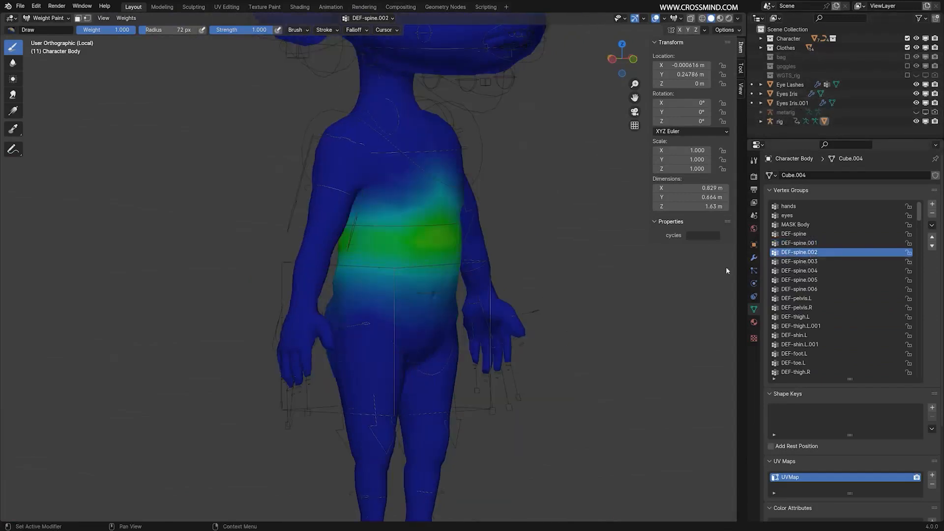
{"action": "middle_click_drag", "start_coordinate": [580, 290], "coordinate": [469, 298]}
{"action": "left_click", "coordinate": [814, 262]}
{"action": "left_click", "coordinate": [814, 270]}
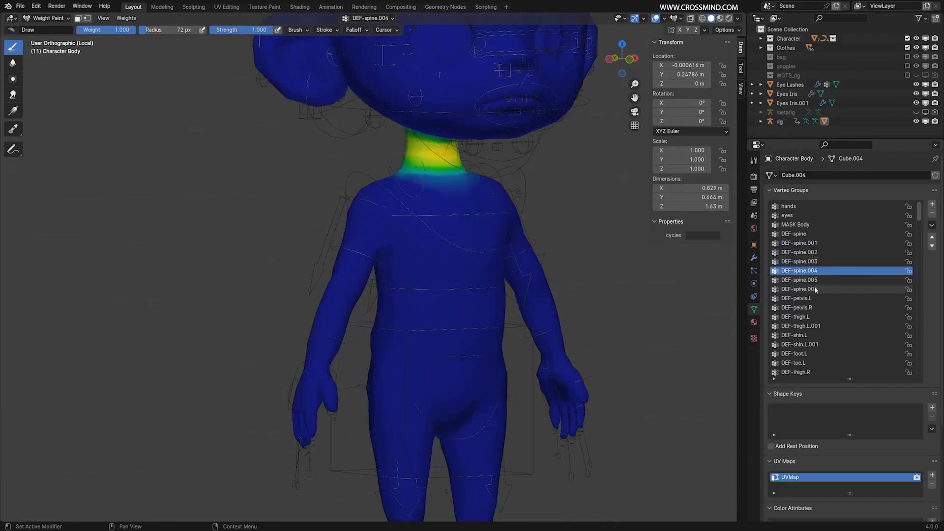
Examine the weights of the right ear groups from DEF-ear.R through DEF-ear.R.003.
{"action": "scroll", "coordinate": [812, 294], "scroll_direction": "down", "scroll_amount": 5}
{"action": "scroll", "coordinate": [813, 300], "scroll_direction": "down", "scroll_amount": 4}
{"action": "left_click", "coordinate": [813, 317]}
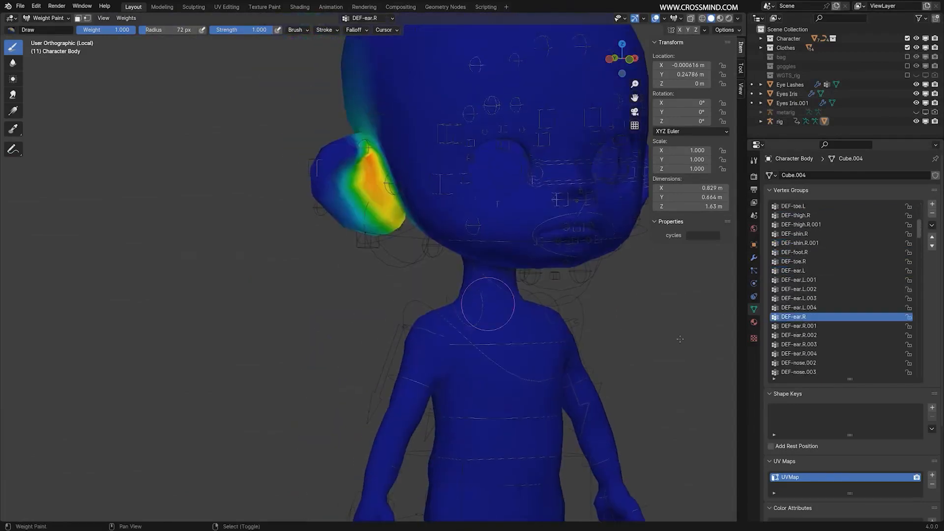
{"action": "left_click", "coordinate": [815, 326]}
{"action": "left_click", "coordinate": [817, 335]}
{"action": "scroll", "coordinate": [818, 343], "scroll_direction": "down", "scroll_amount": 2}
{"action": "scroll", "coordinate": [818, 343], "scroll_direction": "down", "scroll_amount": 4}
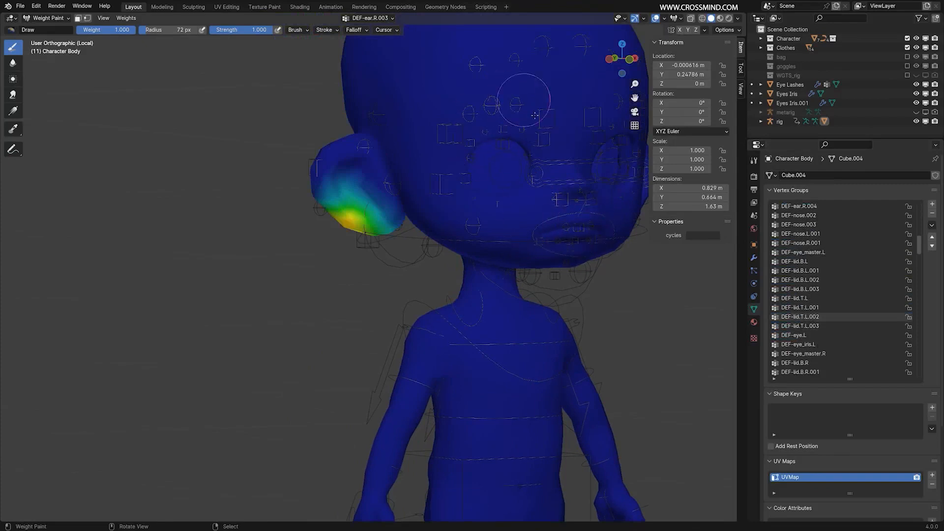
{"action": "scroll", "coordinate": [522, 231], "scroll_direction": "down", "scroll_amount": 5}
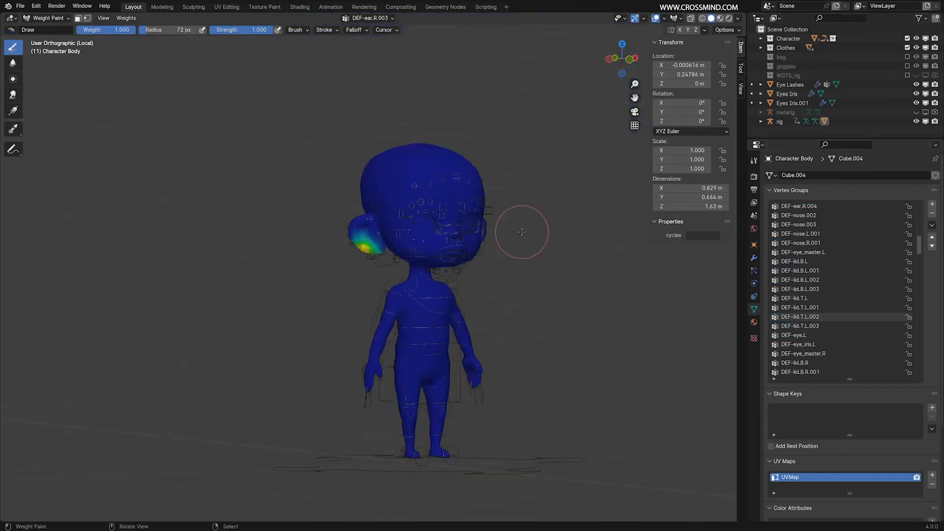
Leave Weight Paint mode on the Character Body, select the rig and switch it to Pose Mode.
{"action": "middle_click_drag", "start_coordinate": [521, 231], "coordinate": [479, 224]}
{"action": "scroll", "coordinate": [479, 225], "scroll_direction": "up", "scroll_amount": 3}
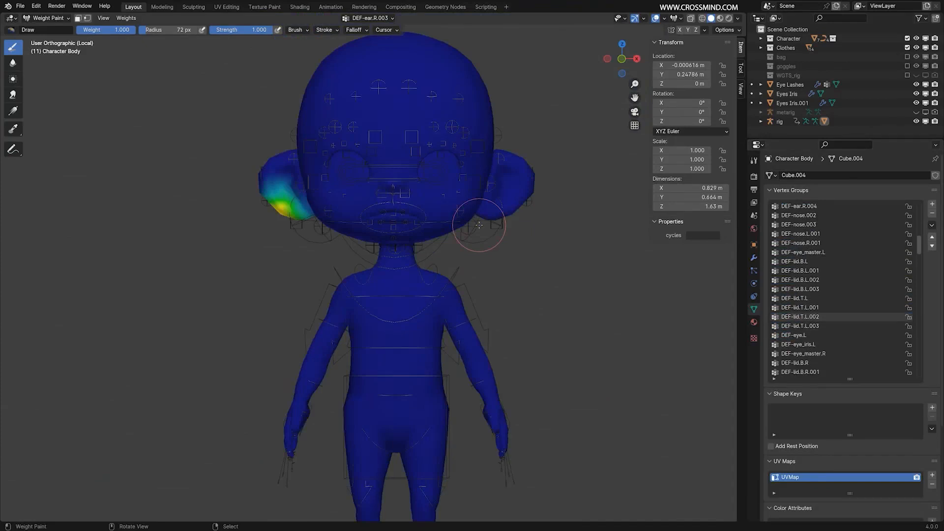
{"action": "key", "text": "ctrl+Tab"}
{"action": "middle_click_drag", "start_coordinate": [393, 227], "coordinate": [467, 289]}
{"action": "right_click", "coordinate": [467, 289]}
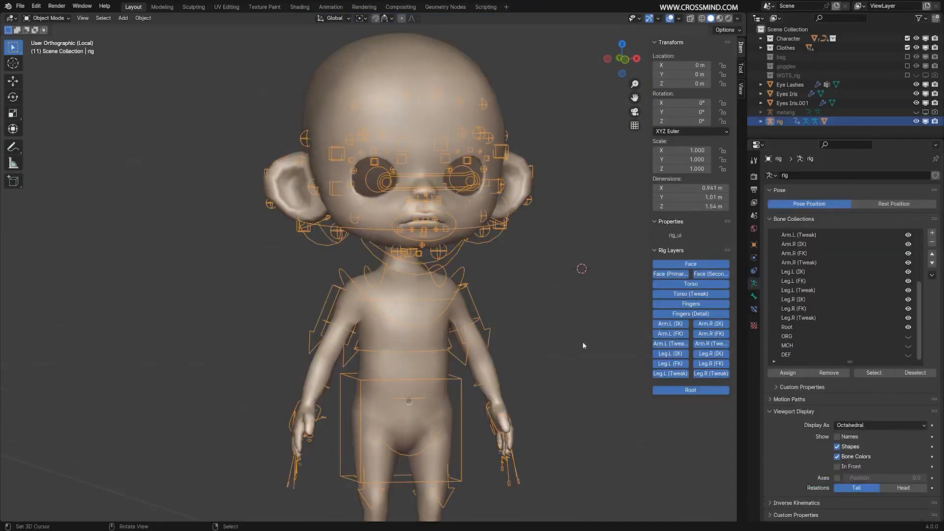
{"action": "key", "text": "ctrl+Tab"}
Raise the hand_ik.L control about 0.52 m and rotate shoulder.L about 30° on X to test the arm deformation.
{"action": "middle_click_drag", "start_coordinate": [514, 347], "coordinate": [492, 349]}
{"action": "key", "text": "g"}
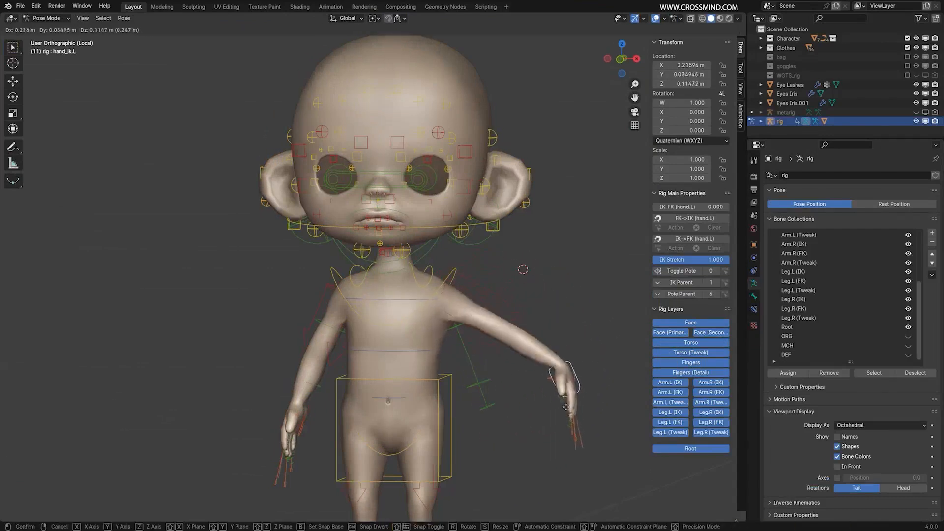
{"action": "right_click", "coordinate": [485, 404]}
{"action": "scroll", "coordinate": [485, 136], "scroll_direction": "down", "scroll_amount": 3}
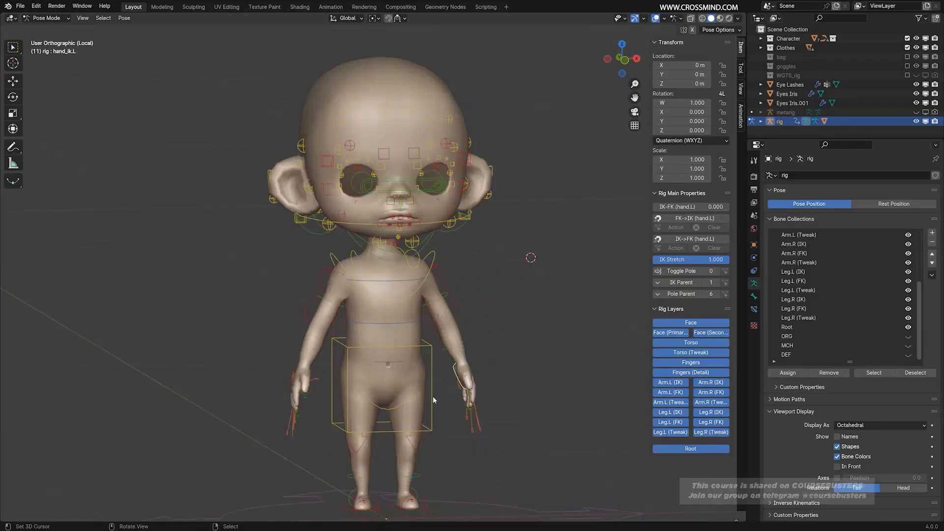
{"action": "middle_click_drag", "start_coordinate": [461, 361], "coordinate": [506, 336]}
{"action": "key", "text": "g"}
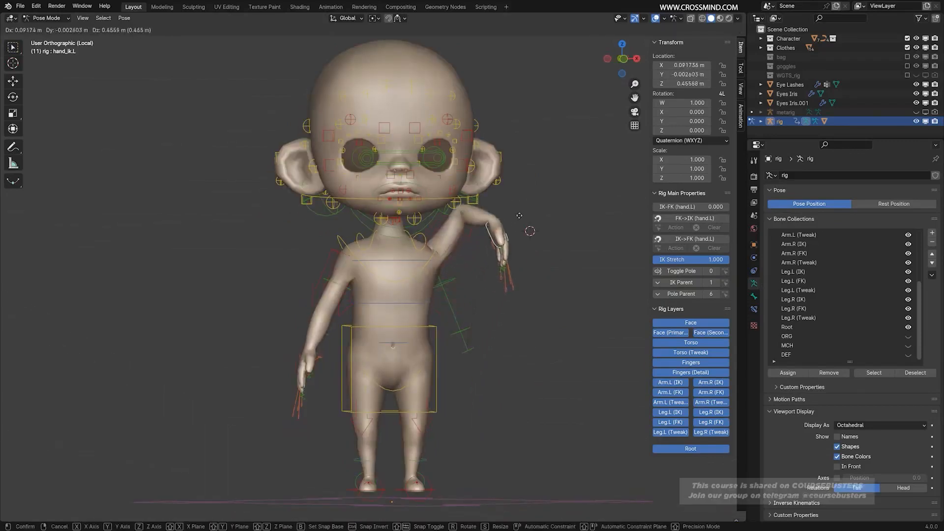
{"action": "left_click", "coordinate": [497, 233]}
{"action": "scroll", "coordinate": [497, 240], "scroll_direction": "up", "scroll_amount": 3}
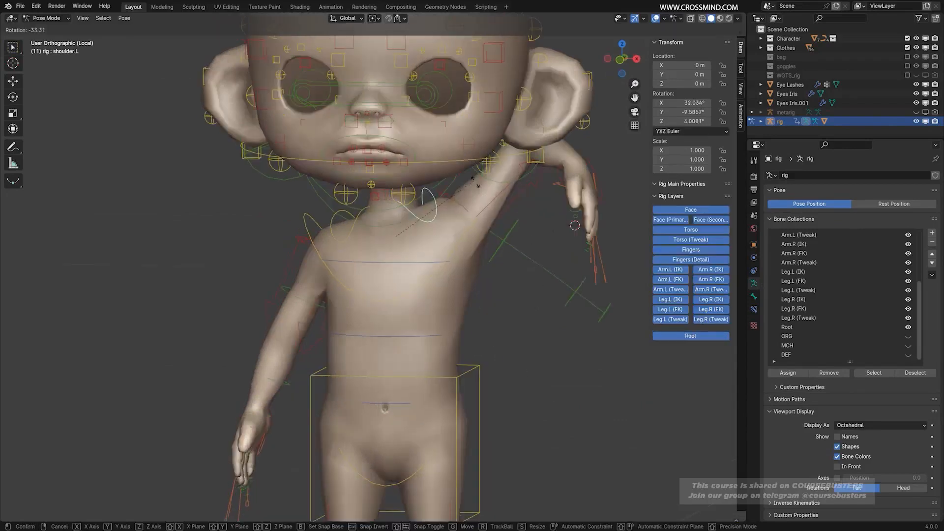
{"action": "left_click", "coordinate": [495, 218]}
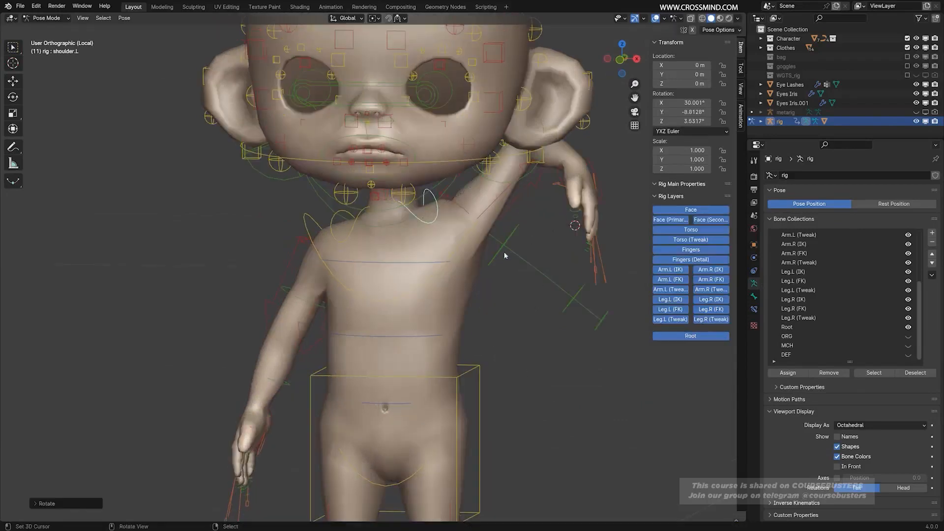
Inspect the deformation around the raised left arm's armpit and reset the shoulder.L and hand_ik.L controls to their rest pose.
{"action": "middle_click_drag", "start_coordinate": [504, 256], "coordinate": [458, 170]}
{"action": "middle_click_drag", "start_coordinate": [434, 218], "coordinate": [472, 241]}
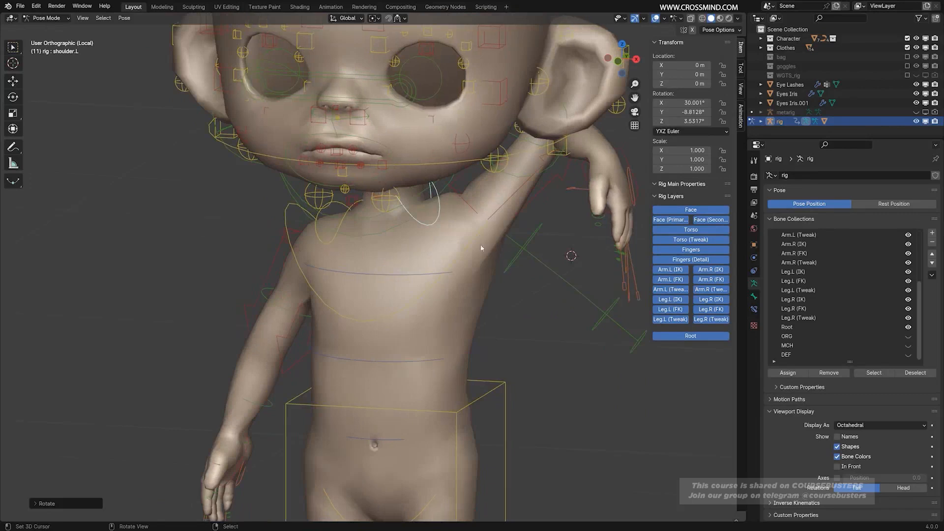
{"action": "scroll", "coordinate": [497, 248], "scroll_direction": "down", "scroll_amount": 2}
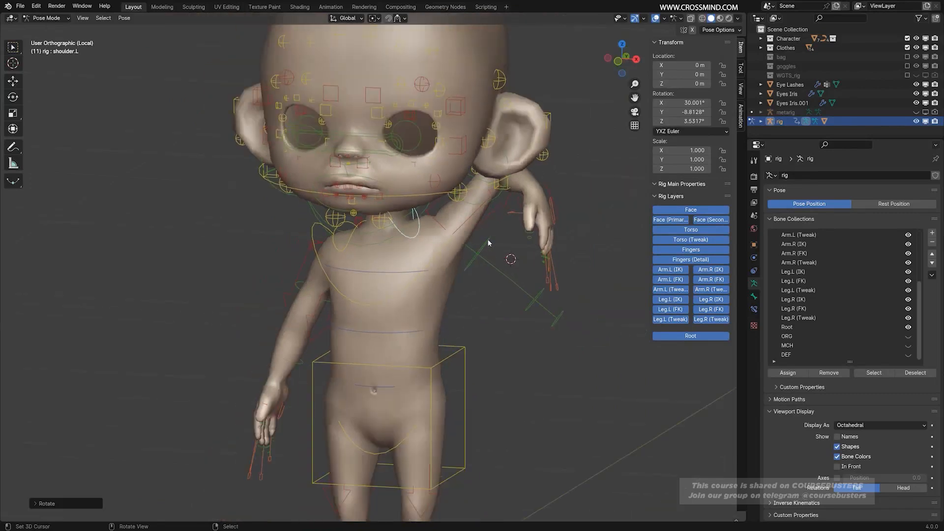
{"action": "key", "text": "alt+r"}
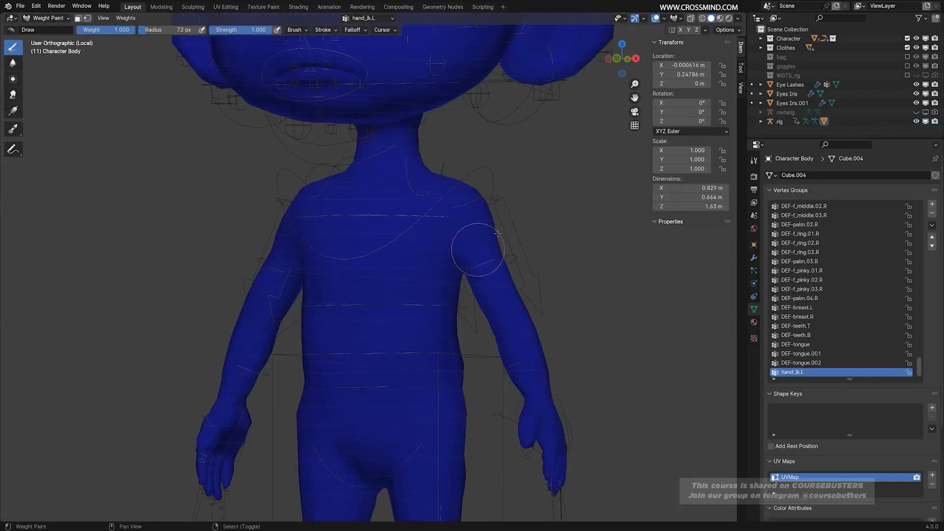
Leave Pose Mode and have the rig selected in Object Mode.
{"action": "scroll", "coordinate": [489, 241], "scroll_direction": "up", "scroll_amount": 2}
{"action": "mouse_move", "coordinate": [501, 269]}
{"action": "middle_mouse_down"}
{"action": "mouse_move", "coordinate": [488, 264]}
{"action": "mouse_move", "coordinate": [505, 265]}
{"action": "middle_mouse_up"}
{"action": "scroll", "coordinate": [514, 271], "scroll_direction": "down", "scroll_amount": 4}
{"action": "key", "text": "ctrl+Tab"}
{"action": "left_click", "coordinate": [396, 322]}
{"action": "left_click", "coordinate": [509, 368]}
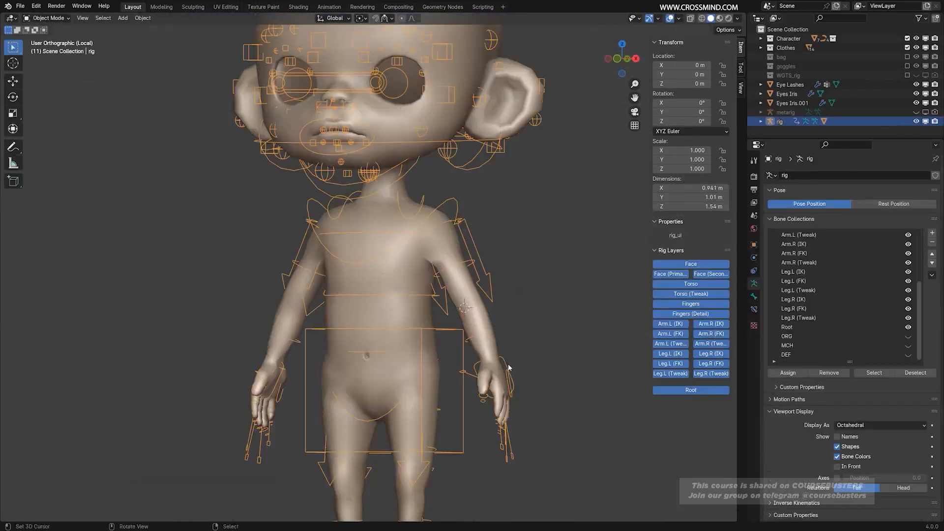
Raise the hand_ik.L control about 0.62 m in Pose Mode and inspect the armpit deformation up close.
{"action": "key", "text": "ctrl+Tab"}
{"action": "key", "text": "g"}
{"action": "left_click", "coordinate": [554, 184]}
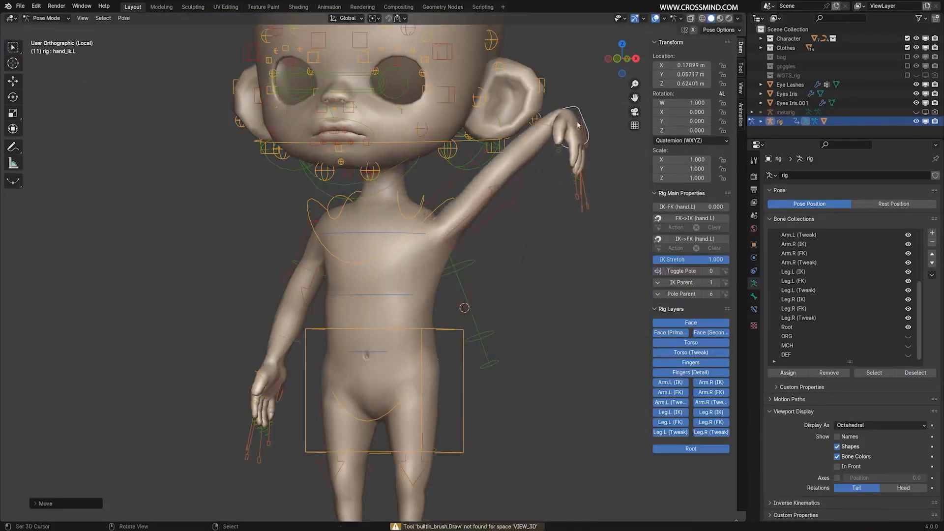
{"action": "scroll", "coordinate": [553, 183], "scroll_direction": "up", "scroll_amount": 3}
{"action": "scroll", "coordinate": [454, 286], "scroll_direction": "up", "scroll_amount": 2}
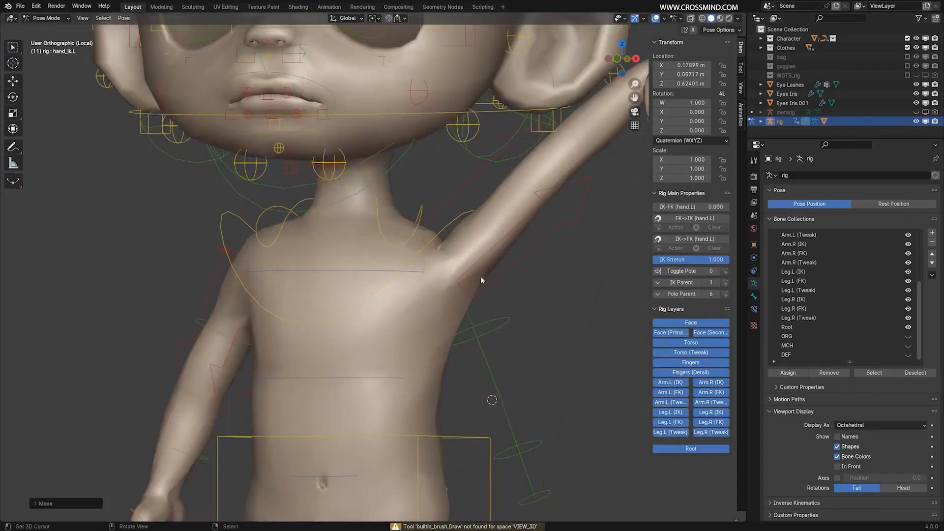
{"action": "scroll", "coordinate": [481, 280], "scroll_direction": "down", "scroll_amount": 3}
{"action": "scroll", "coordinate": [427, 284], "scroll_direction": "up", "scroll_amount": 5}
Select the Character Body in Object Mode and switch it to Weight Paint mode with the arm still raised.
{"action": "left_click", "coordinate": [447, 278]}
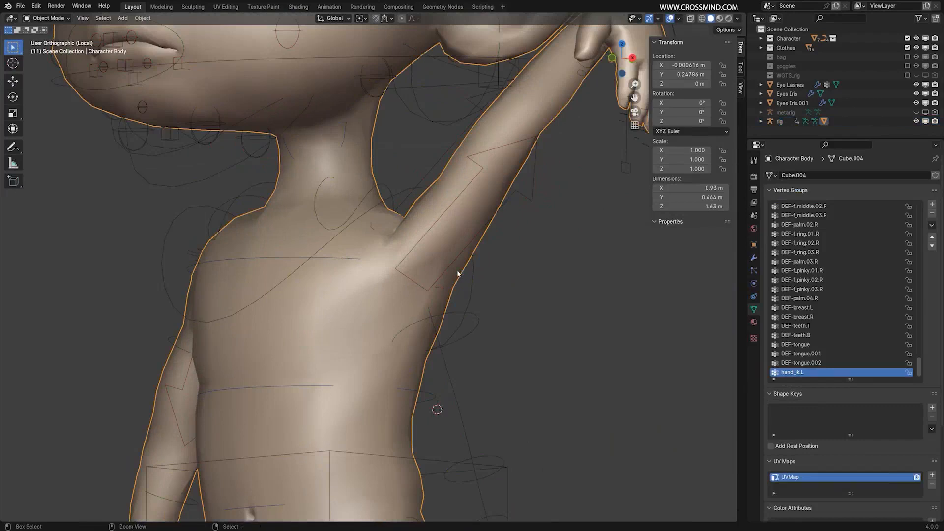
{"action": "key", "text": "ctrl+Tab"}
{"action": "left_click", "coordinate": [393, 237]}
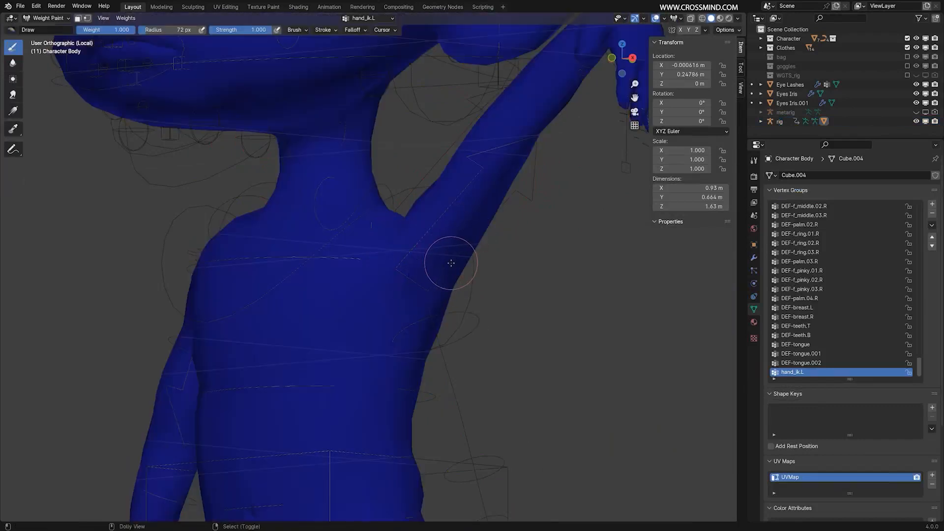
Sample the vertex groups that influence the left armpit at several spots without choosing one.
{"action": "key", "text": "ctrl+shift+x"}
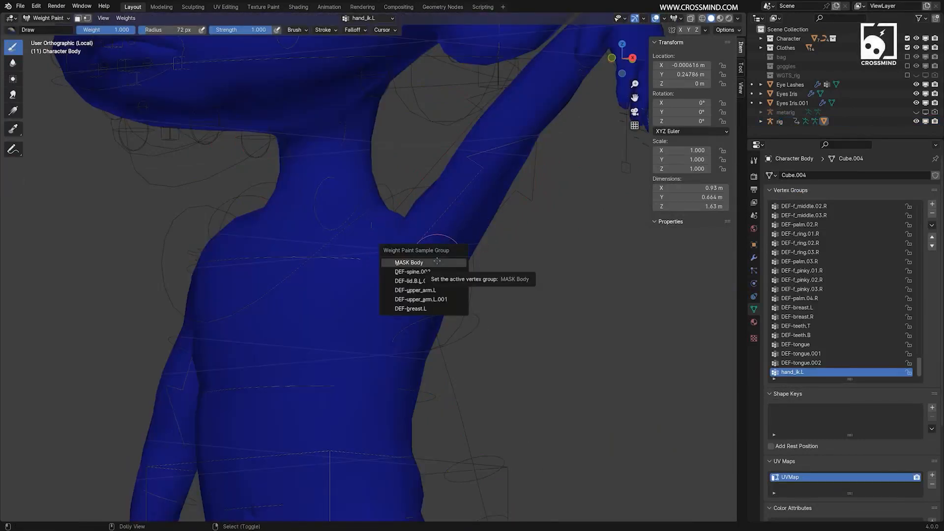
{"action": "middle_click_drag", "start_coordinate": [427, 260], "coordinate": [446, 263]}
{"action": "key", "text": "ctrl+shift+x"}
{"action": "middle_click_drag", "start_coordinate": [622, 267], "coordinate": [604, 267]}
{"action": "middle_click_drag", "start_coordinate": [424, 258], "coordinate": [433, 279]}
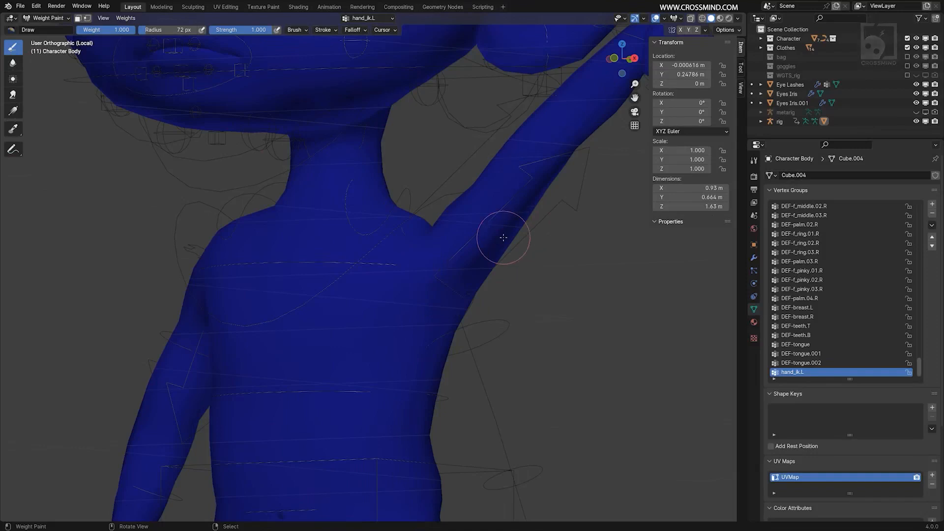
{"action": "key", "text": "ctrl+shift+x"}
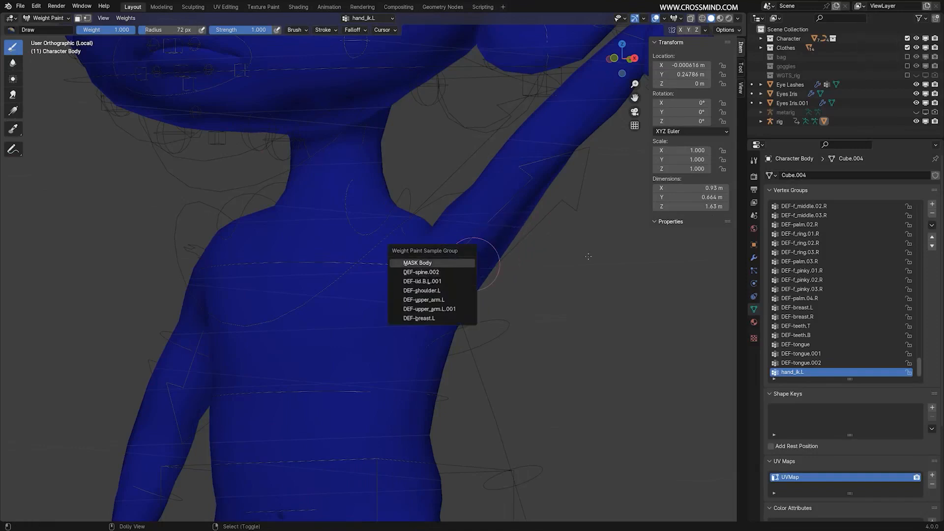
{"action": "key", "text": "Escape"}
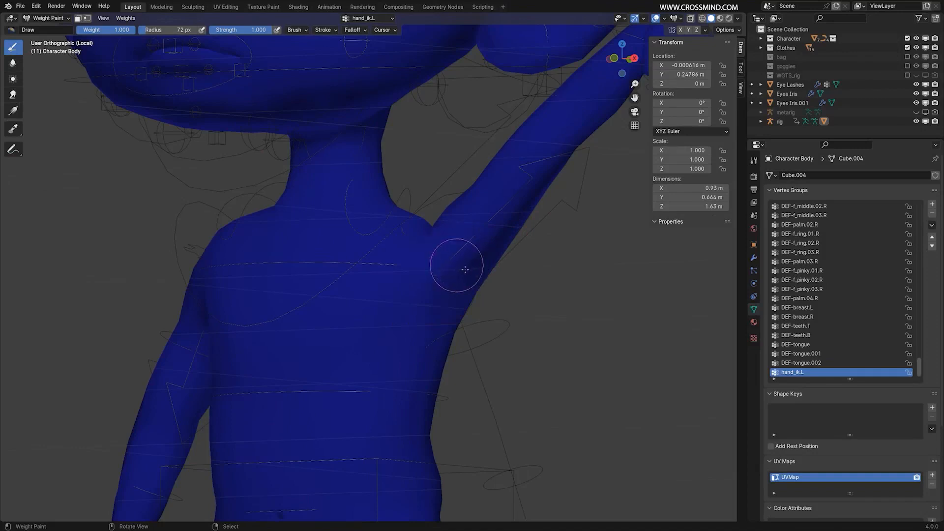
Sample the armpit's vertex groups and make DEF-shoulder.L, followed by DEF-upper_arm.L, the active group.
{"action": "key", "text": "ctrl+shift+x"}
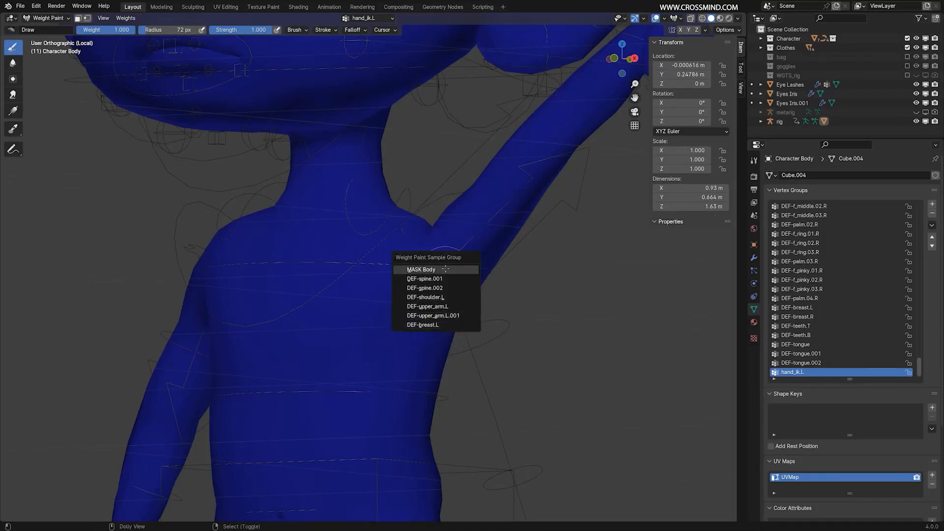
{"action": "left_click", "coordinate": [445, 297]}
{"action": "key", "text": "ctrl+shift+x"}
{"action": "left_click", "coordinate": [449, 269]}
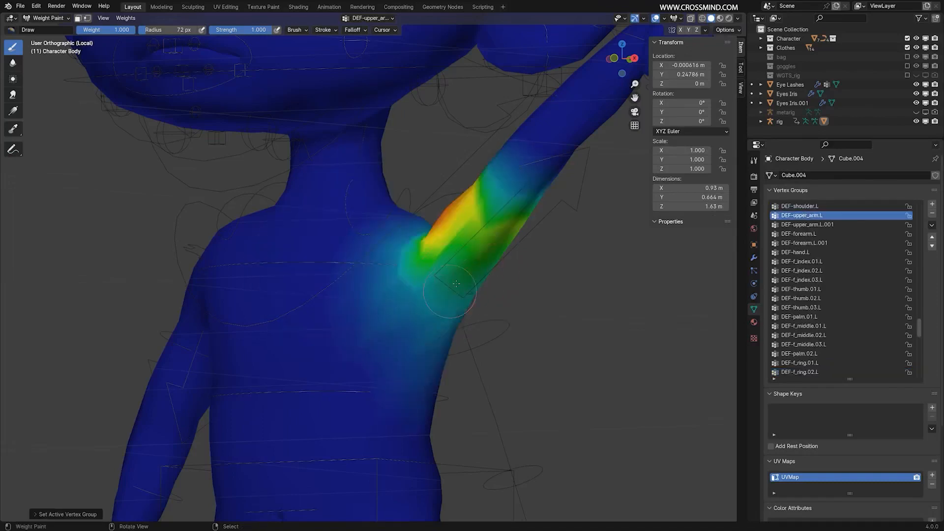
Paint DEF-upper_arm.L weight over the left upper arm and armpit with the Draw brush at weight 1.000.
{"action": "middle_click_drag", "start_coordinate": [456, 284], "coordinate": [445, 258]}
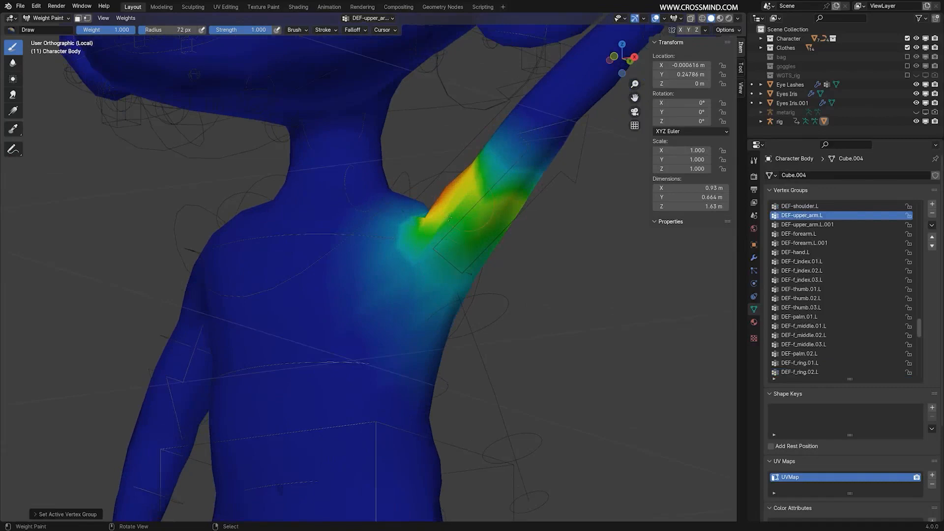
{"action": "middle_click_drag", "start_coordinate": [449, 217], "coordinate": [490, 219]}
{"action": "left_click_drag", "start_coordinate": [494, 233], "coordinate": [484, 251]}
{"action": "left_click_drag", "start_coordinate": [447, 281], "coordinate": [445, 285]}
{"action": "mouse_move", "coordinate": [445, 285]}
{"action": "middle_mouse_down"}
{"action": "mouse_move", "coordinate": [410, 262]}
{"action": "mouse_move", "coordinate": [453, 288]}
{"action": "middle_mouse_up"}
{"action": "mouse_move", "coordinate": [438, 300]}
{"action": "left_mouse_down"}
{"action": "mouse_move", "coordinate": [466, 318]}
{"action": "mouse_move", "coordinate": [501, 283]}
{"action": "left_mouse_up"}
{"action": "middle_click_drag", "start_coordinate": [456, 280], "coordinate": [475, 279]}
Undo the upper arm weight strokes and the raised arm pose, back to the rig in Object Mode.
{"action": "key", "text": "ctrl+z"}
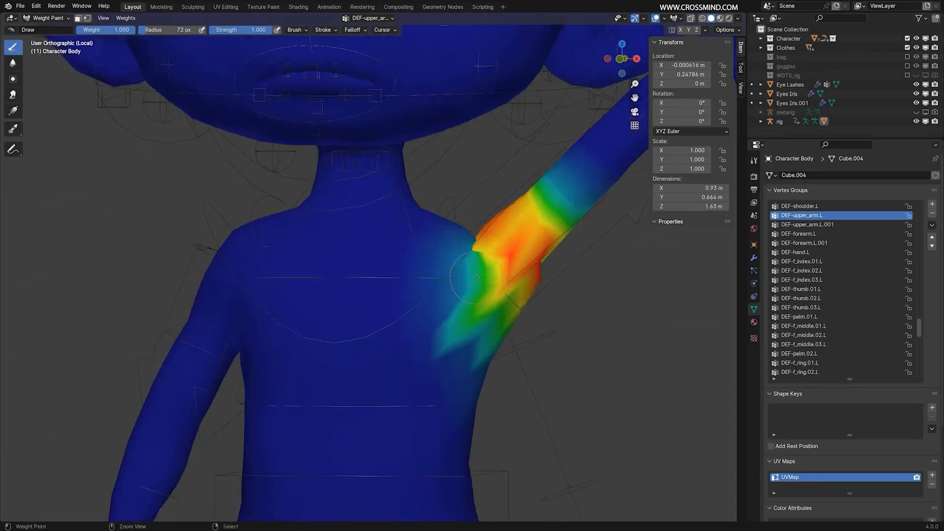
{"action": "key", "text": "ctrl+z"}
{"action": "key", "text": "ctrl+z"}
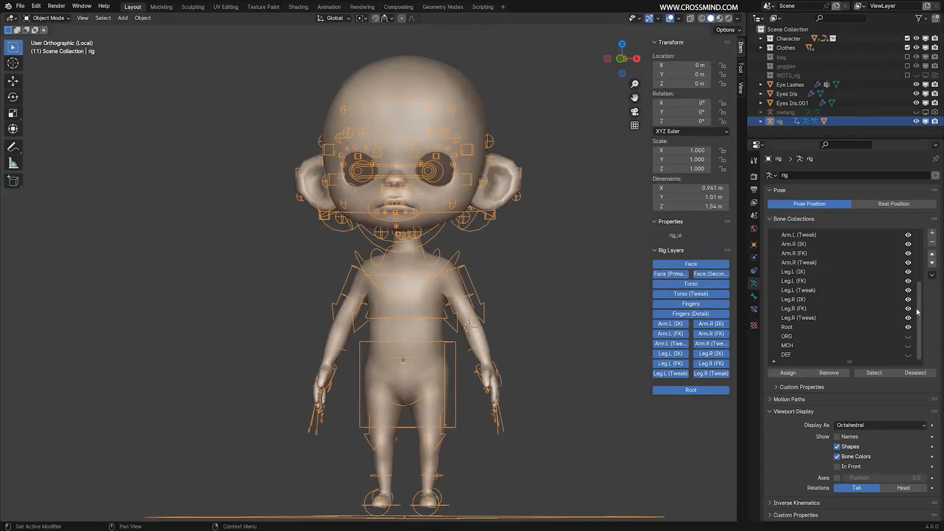
Test the bare body's left arm deformation in Pose Mode by moving the left hand IK control, cancel the move and return to Object Mode.
{"action": "left_click_drag", "start_coordinate": [919, 311], "coordinate": [930, 252]}
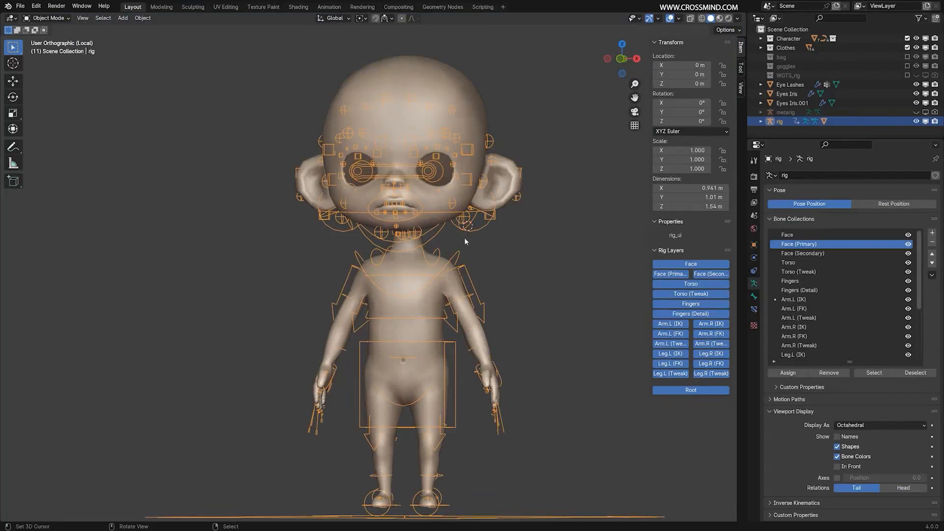
{"action": "middle_click_drag", "start_coordinate": [465, 241], "coordinate": [461, 243]}
{"action": "scroll", "coordinate": [450, 273], "scroll_direction": "up", "scroll_amount": 2}
{"action": "scroll", "coordinate": [544, 359], "scroll_direction": "down", "scroll_amount": 1}
{"action": "middle_click_drag", "start_coordinate": [537, 374], "coordinate": [531, 317], "text": "shift"}
{"action": "key", "text": "ctrl+Tab"}
{"action": "right_click_drag", "start_coordinate": [493, 361], "coordinate": [548, 309]}
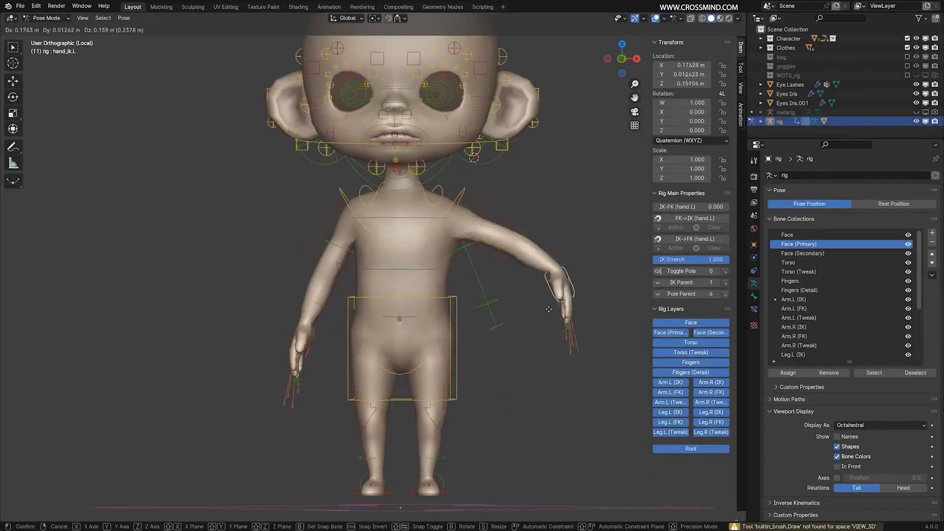
{"action": "key", "text": "Escape"}
{"action": "key", "text": "ctrl+Tab"}
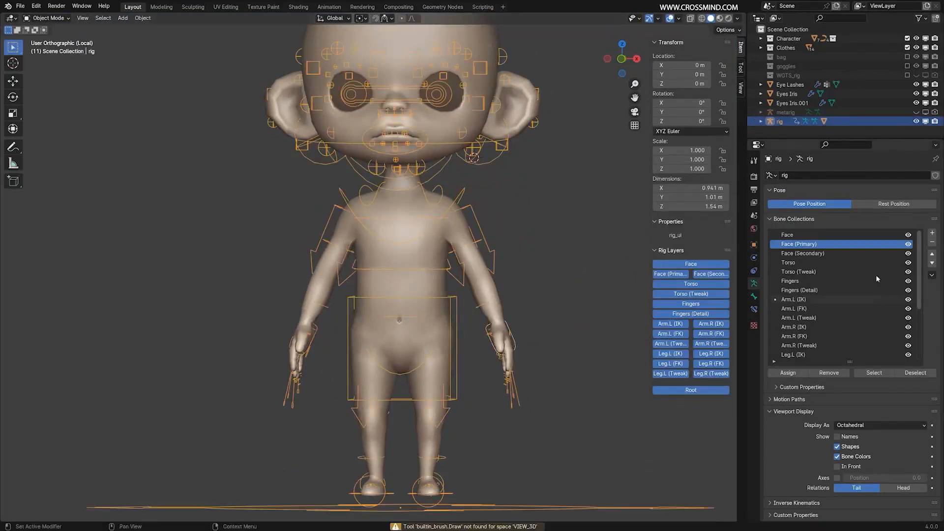
Save the file and leave local view so the clothed character is shown.
{"action": "mouse_move", "coordinate": [920, 249]}
{"action": "left_mouse_down"}
{"action": "mouse_move", "coordinate": [913, 344]}
{"action": "mouse_move", "coordinate": [915, 256]}
{"action": "left_mouse_up"}
{"action": "middle_click_drag", "start_coordinate": [512, 290], "coordinate": [478, 291]}
{"action": "scroll", "coordinate": [478, 292], "scroll_direction": "up", "scroll_amount": 2}
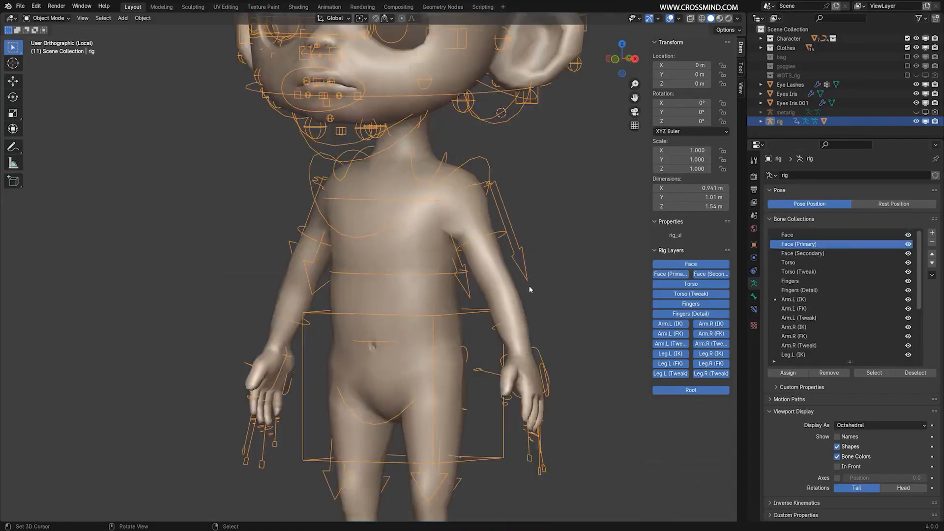
{"action": "middle_click_drag", "start_coordinate": [575, 340], "coordinate": [536, 295]}
{"action": "scroll", "coordinate": [547, 290], "scroll_direction": "down", "scroll_amount": 3}
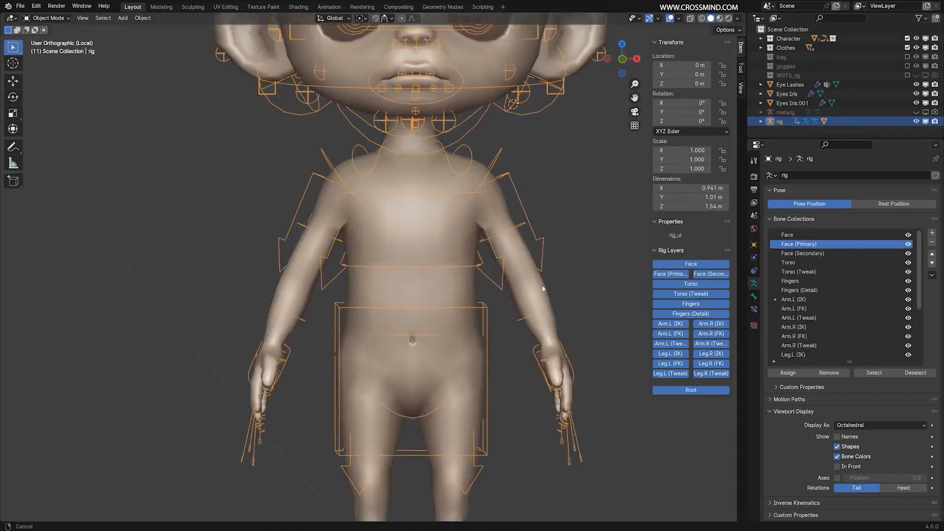
{"action": "key", "text": "ctrl+s"}
{"action": "key", "text": "KP_Divide"}
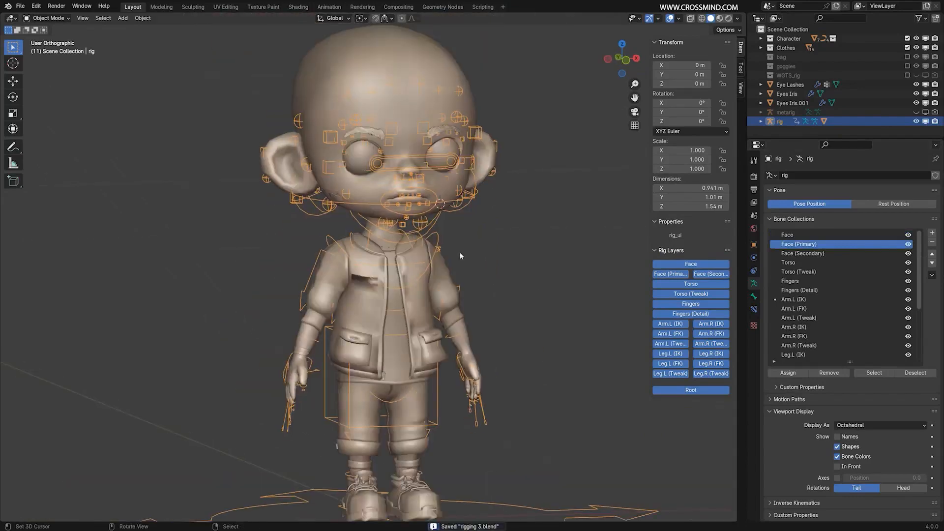
Isolate the T-shirt, the body and the rig in local view.
{"action": "middle_click_drag", "start_coordinate": [502, 318], "coordinate": [481, 282], "text": "shift"}
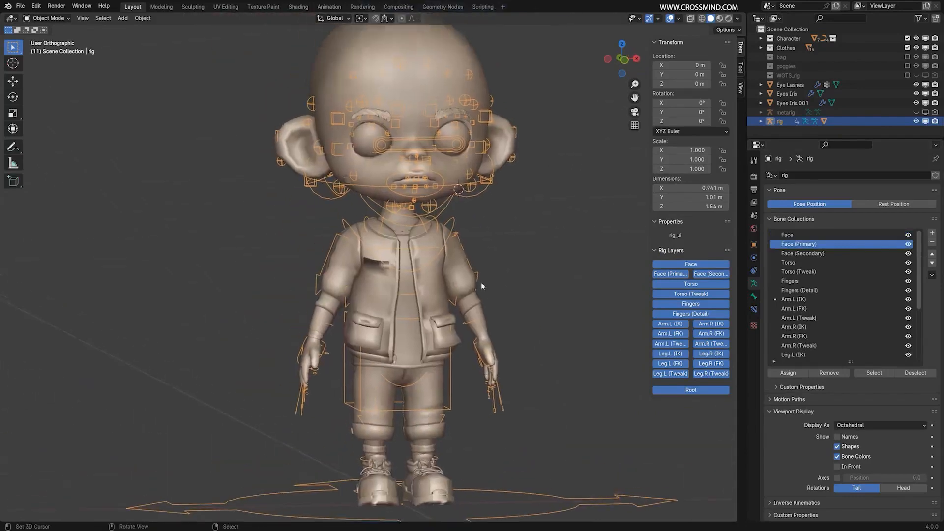
{"action": "scroll", "coordinate": [479, 285], "scroll_direction": "up", "scroll_amount": 1}
{"action": "left_click", "coordinate": [416, 319]}
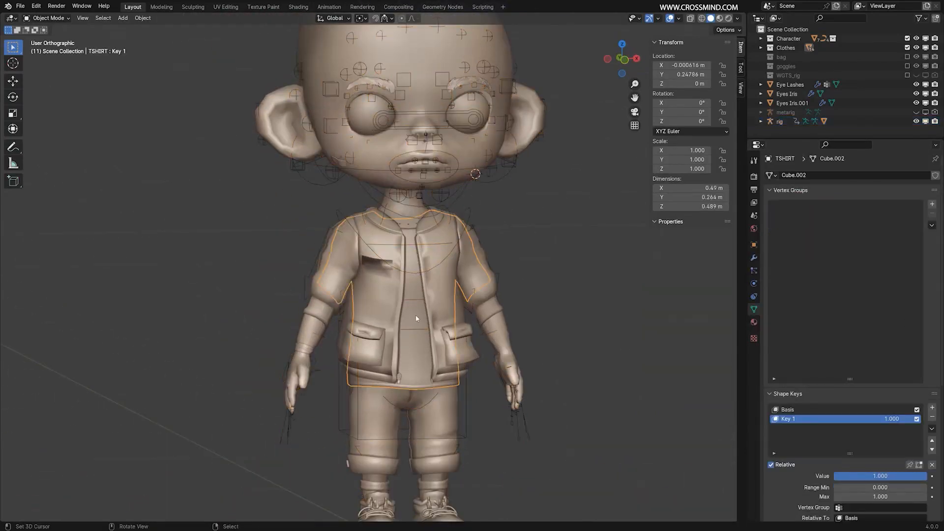
{"action": "left_click", "coordinate": [496, 336]}
{"action": "left_click", "coordinate": [525, 422]}
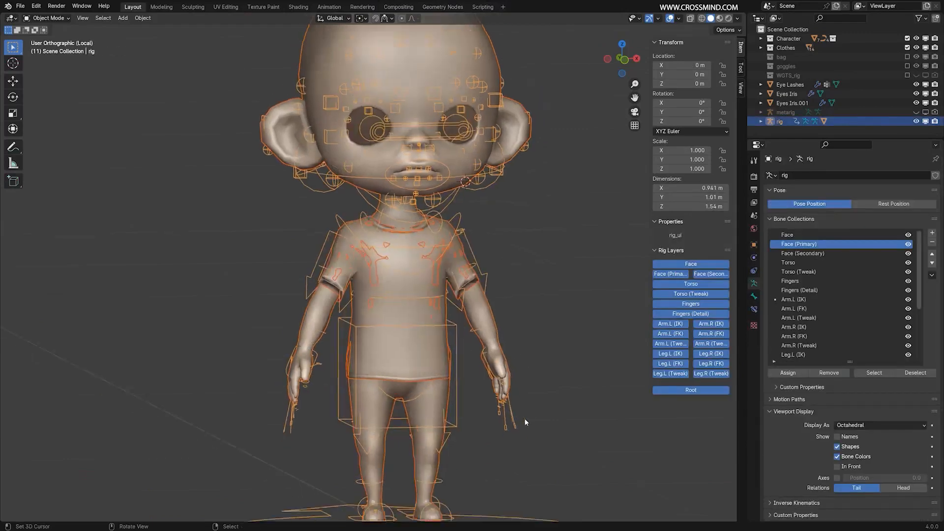
{"action": "scroll", "coordinate": [446, 284], "scroll_direction": "up", "scroll_amount": 3}
{"action": "left_click", "coordinate": [446, 284]}
{"action": "key", "text": "KP_Divide"}
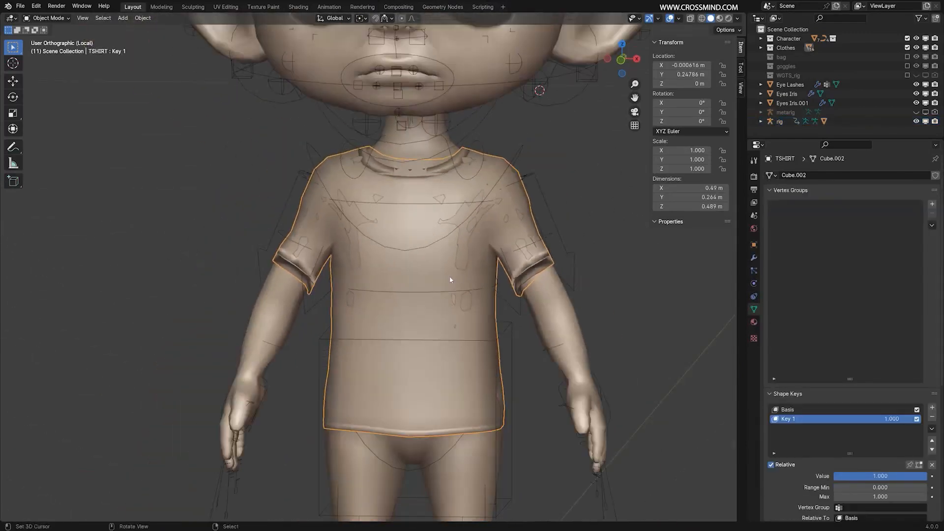
Parent the T-shirt to the rig with automatic weights.
{"action": "middle_click_drag", "start_coordinate": [450, 280], "coordinate": [469, 278]}
{"action": "right_click", "coordinate": [551, 242], "text": "shift"}
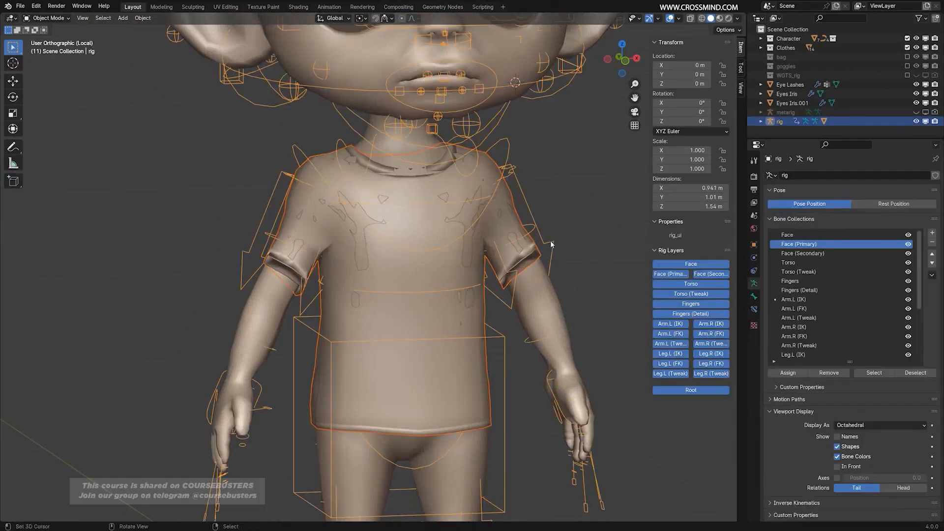
{"action": "key", "text": "ctrl+p"}
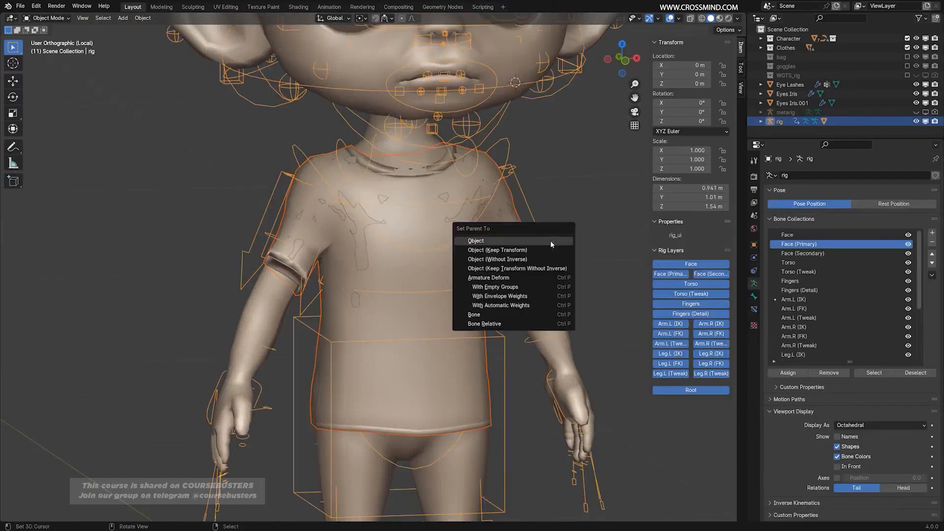
{"action": "left_click", "coordinate": [525, 305]}
Test the T-shirt deformation in Pose Mode by raising the left hand IK control outward, and undo the move.
{"action": "scroll", "coordinate": [531, 289], "scroll_direction": "down", "scroll_amount": 4}
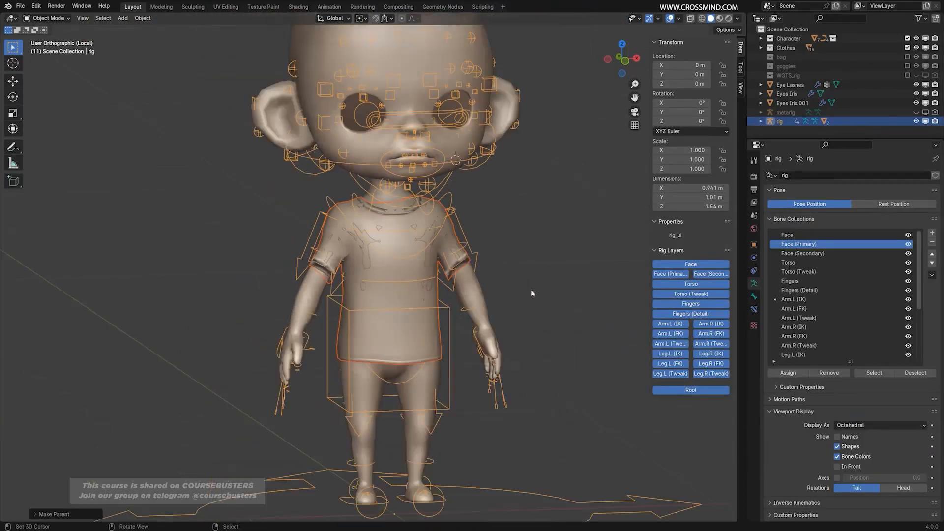
{"action": "scroll", "coordinate": [488, 281], "scroll_direction": "up", "scroll_amount": 1}
{"action": "key", "text": "ctrl+Tab"}
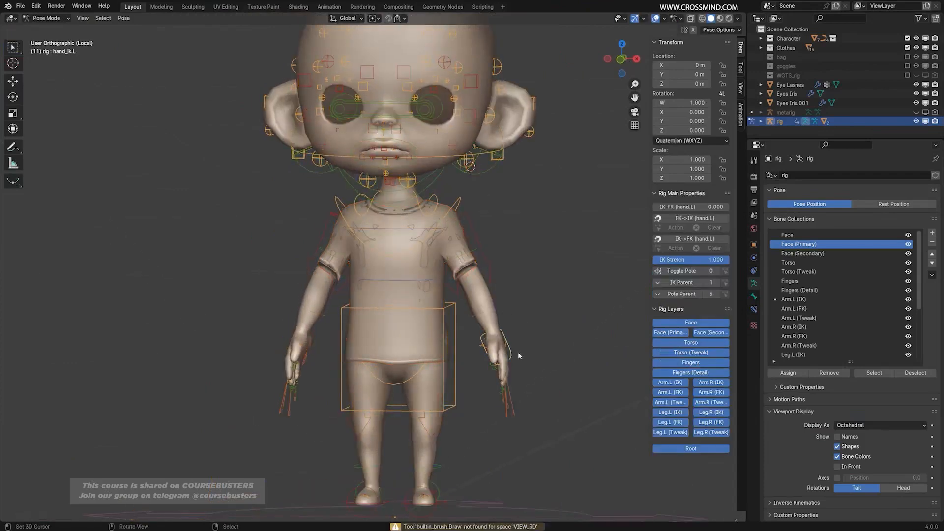
{"action": "key", "text": "g"}
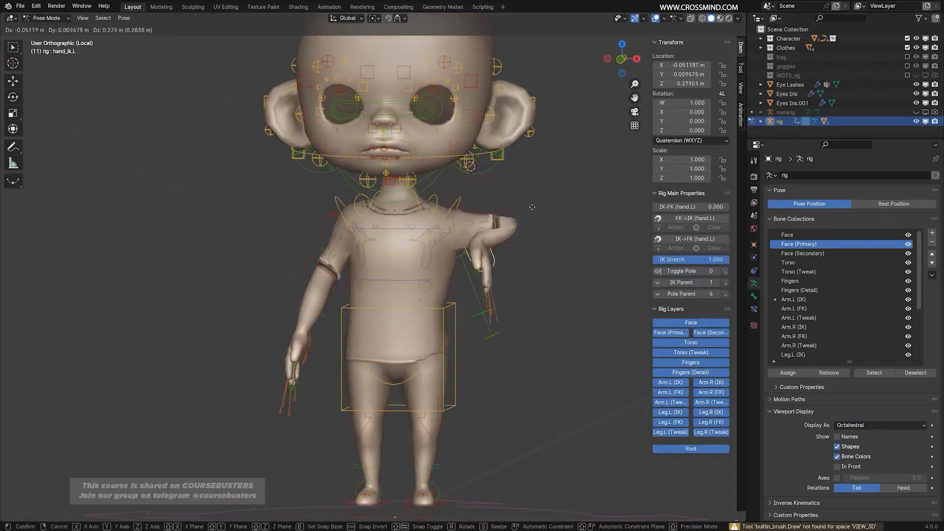
{"action": "left_click", "coordinate": [617, 194]}
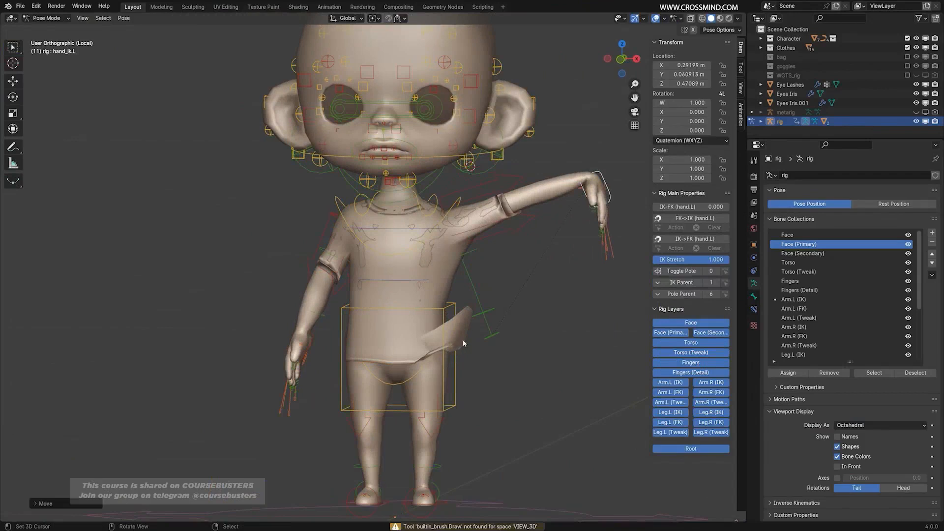
{"action": "mouse_move", "coordinate": [463, 342]}
{"action": "middle_mouse_down"}
{"action": "mouse_move", "coordinate": [498, 322]}
{"action": "mouse_move", "coordinate": [464, 338]}
{"action": "middle_mouse_up"}
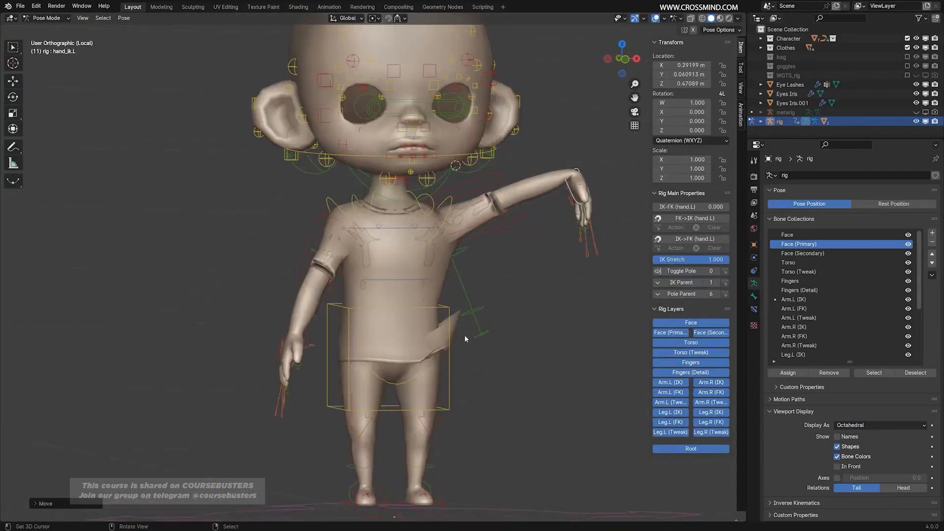
{"action": "key", "text": "ctrl+z"}
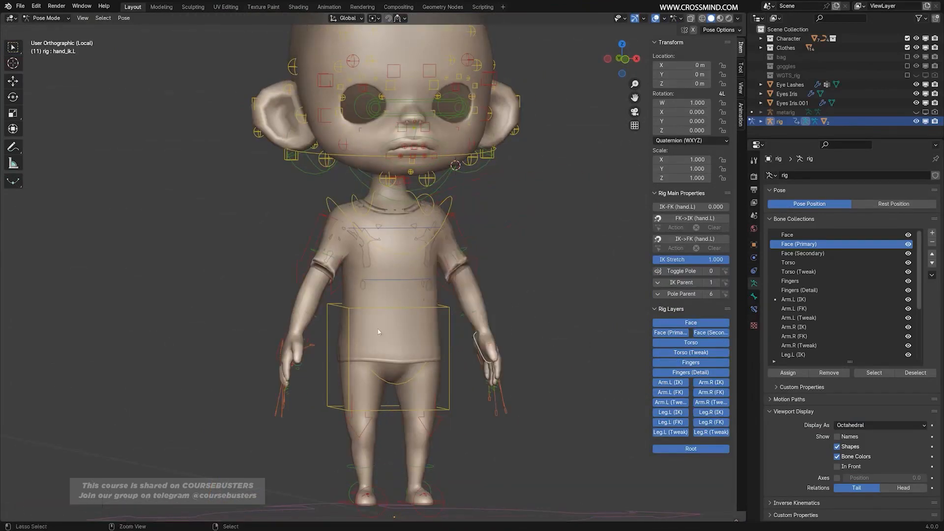
Test the T-shirt's other side by moving the right hand IK control, cancel the move and return to Object Mode.
{"action": "left_click", "coordinate": [308, 341]}
{"action": "key", "text": "g"}
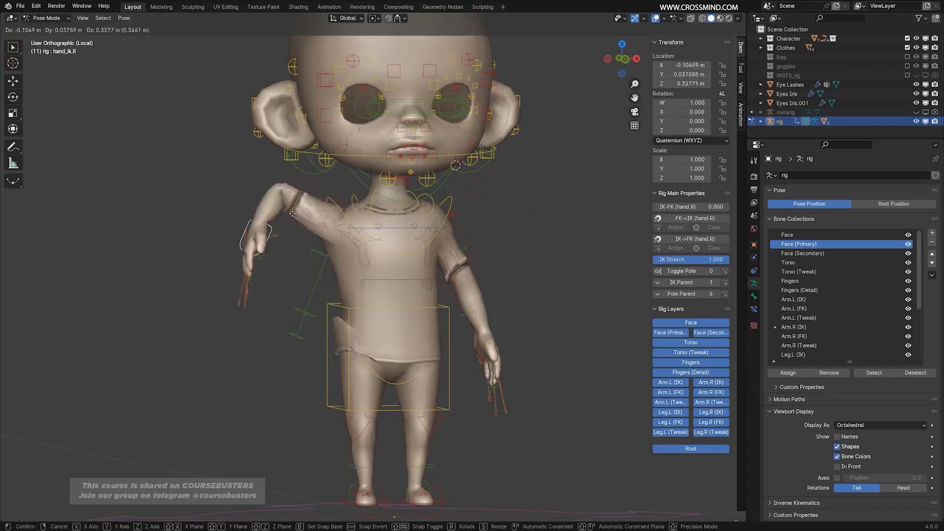
{"action": "right_click", "coordinate": [335, 263]}
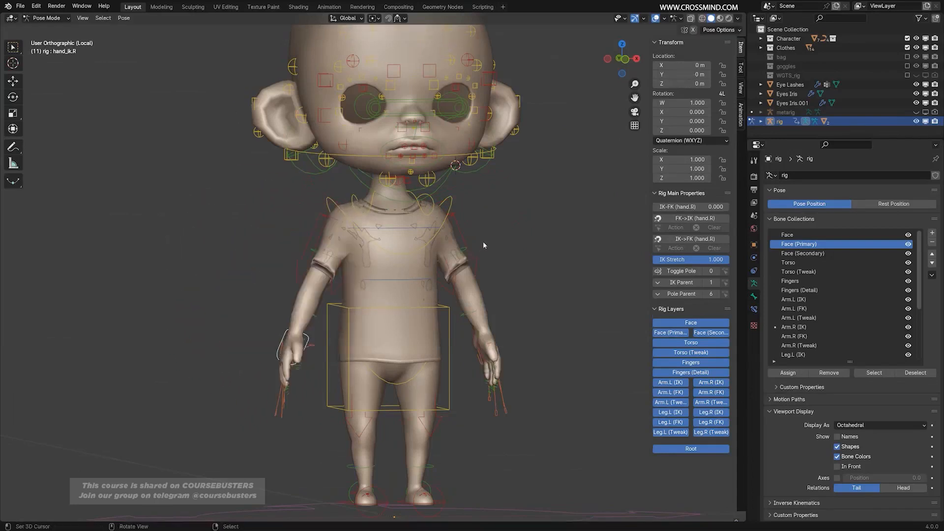
{"action": "key", "text": "ctrl+Tab"}
Leave local view and parent the shorts to the rig with automatic weights.
{"action": "key", "text": "KP_Divide"}
{"action": "middle_click_drag", "start_coordinate": [388, 356], "coordinate": [410, 241], "text": "shift"}
{"action": "scroll", "coordinate": [503, 341], "scroll_direction": "up", "scroll_amount": 1}
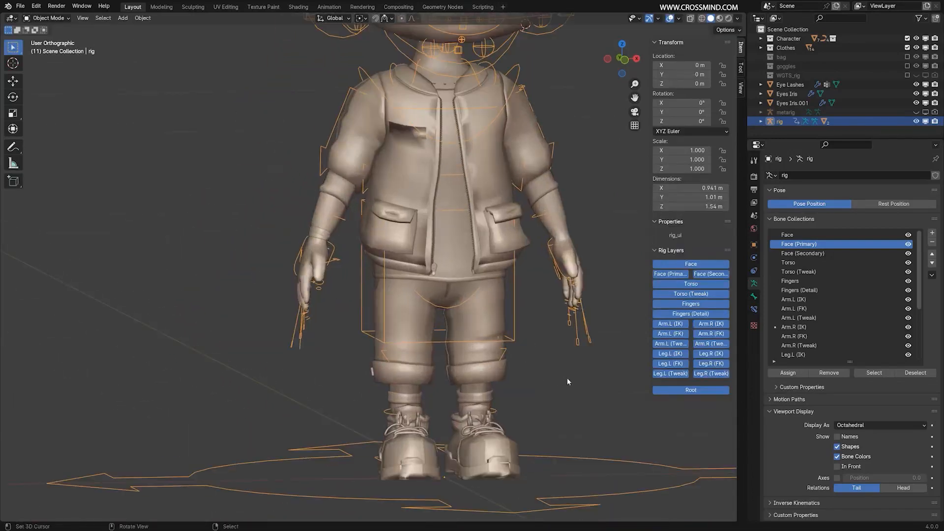
{"action": "middle_click_drag", "start_coordinate": [567, 377], "coordinate": [539, 368]}
{"action": "right_click", "coordinate": [465, 376]}
{"action": "middle_click_drag", "start_coordinate": [491, 337], "coordinate": [581, 363]}
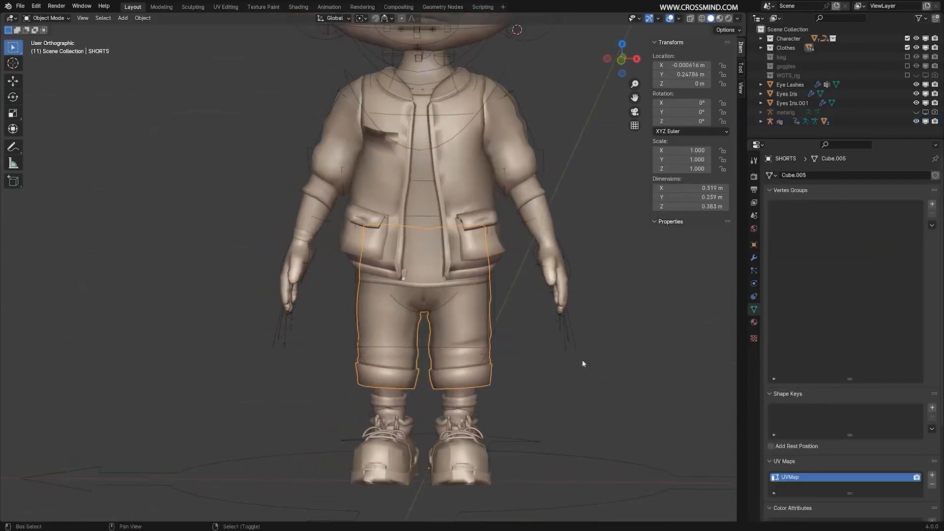
{"action": "right_click", "coordinate": [572, 343]}
{"action": "key", "text": "ctrl+p"}
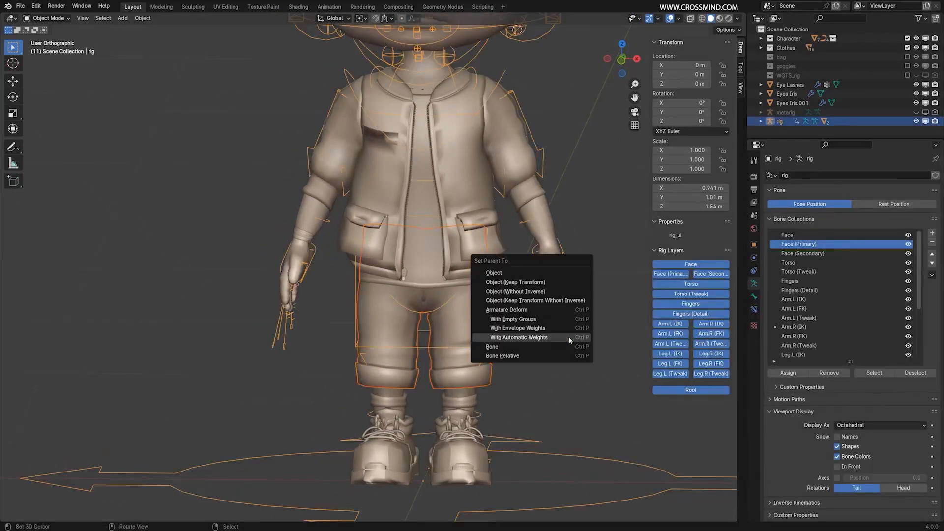
{"action": "left_click", "coordinate": [568, 336]}
Test the shorts' deformation in Pose Mode by moving the left foot IK control, cancel the move and return to Object Mode.
{"action": "middle_click_drag", "start_coordinate": [523, 381], "coordinate": [458, 392]}
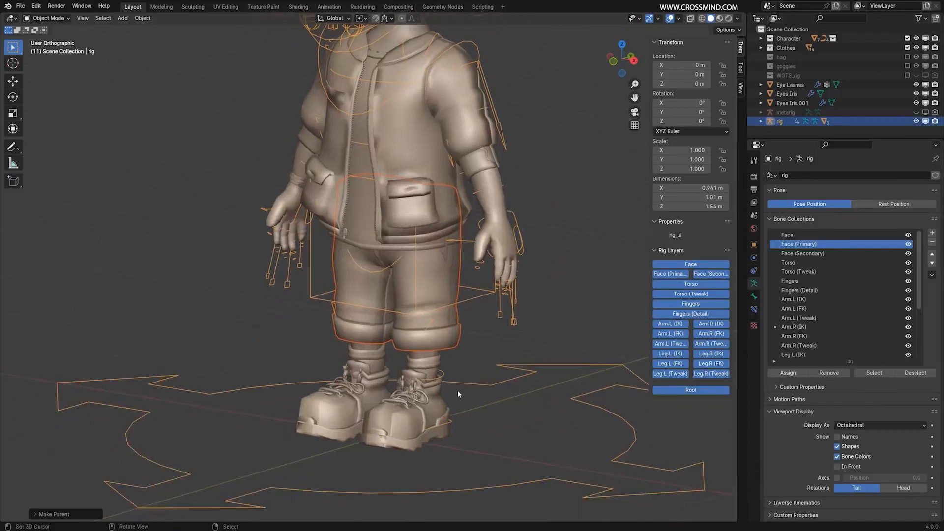
{"action": "key", "text": "ctrl+Tab"}
{"action": "left_click", "coordinate": [512, 319]}
{"action": "middle_click_drag", "start_coordinate": [512, 320], "coordinate": [444, 388]}
{"action": "left_click", "coordinate": [440, 418]}
{"action": "key", "text": "g"}
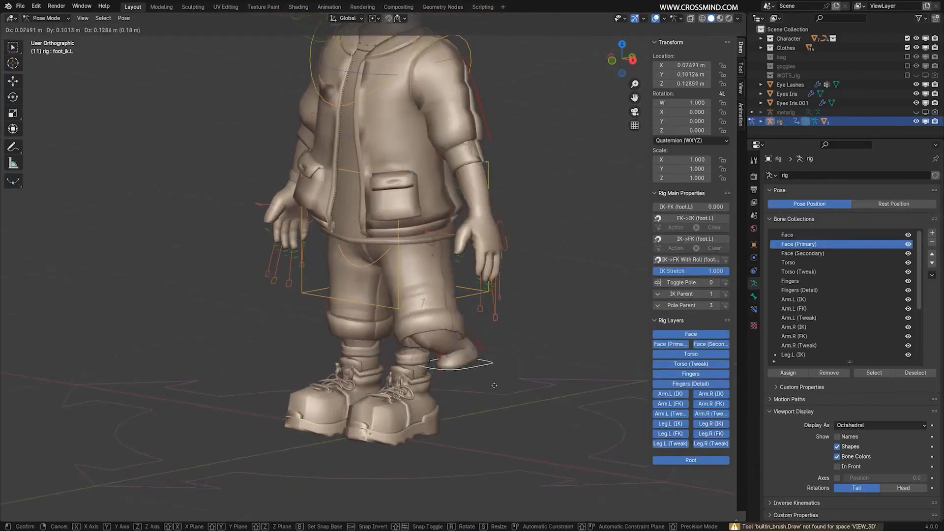
{"action": "key", "text": "Escape"}
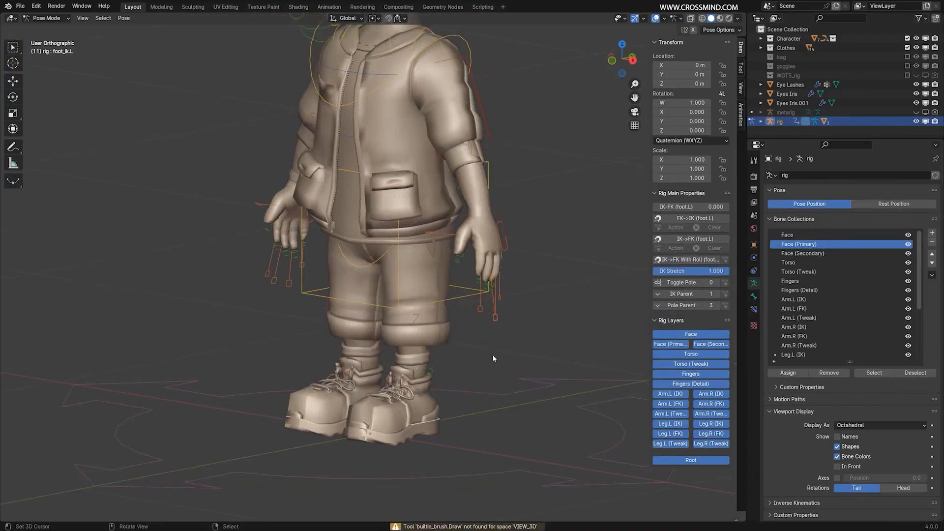
{"action": "key", "text": "ctrl+Tab"}
Select the shoes and turn on the On Cage display of their Mirror modifier.
{"action": "middle_click_drag", "start_coordinate": [396, 360], "coordinate": [445, 357]}
{"action": "middle_click_drag", "start_coordinate": [487, 275], "coordinate": [473, 457], "text": "shift"}
{"action": "middle_click_drag", "start_coordinate": [395, 314], "coordinate": [440, 319]}
{"action": "middle_click_drag", "start_coordinate": [428, 405], "coordinate": [440, 123], "text": "shift"}
{"action": "scroll", "coordinate": [456, 280], "scroll_direction": "up", "scroll_amount": 1}
{"action": "scroll", "coordinate": [442, 246], "scroll_direction": "up", "scroll_amount": 1}
{"action": "right_click", "coordinate": [443, 376]}
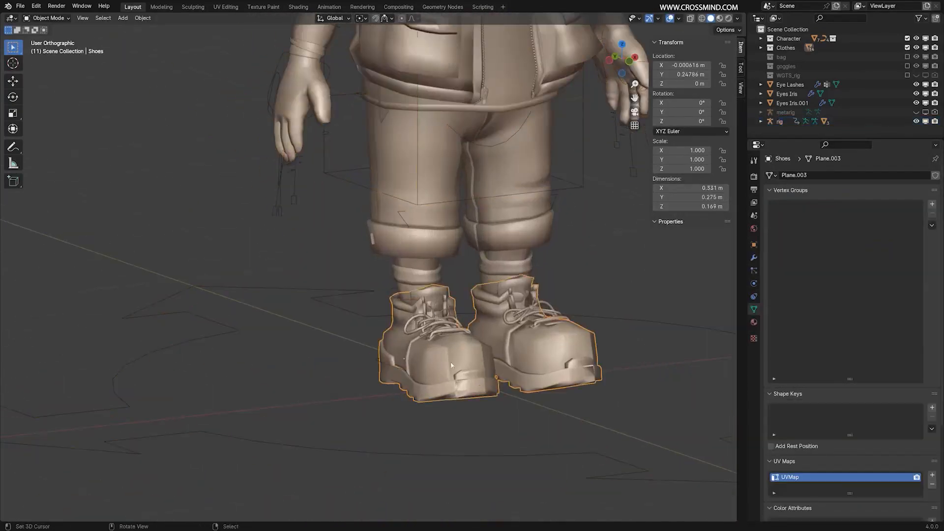
{"action": "middle_click_drag", "start_coordinate": [479, 365], "coordinate": [506, 377]}
{"action": "scroll", "coordinate": [507, 377], "scroll_direction": "up", "scroll_amount": 1}
{"action": "left_click", "coordinate": [753, 258]}
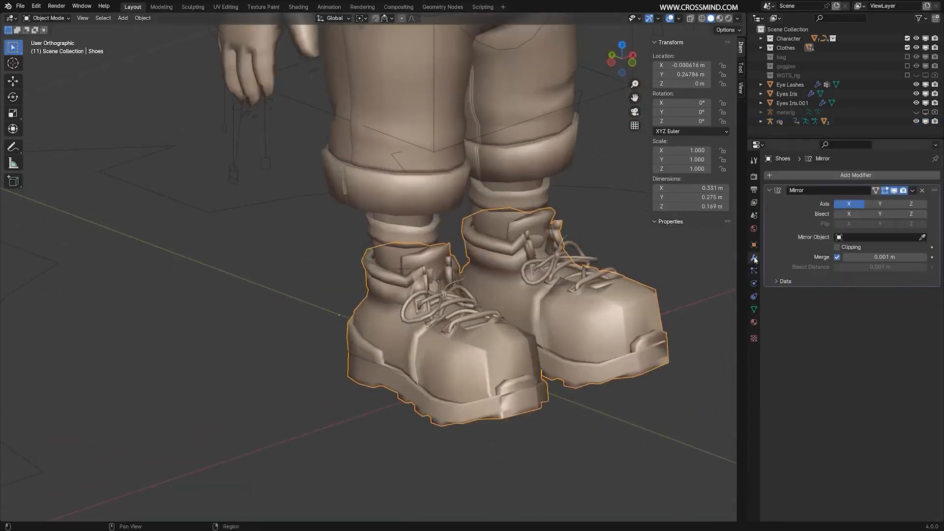
{"action": "left_click", "coordinate": [879, 191]}
Parent the shoes to the rig with automatic weights.
{"action": "middle_click_drag", "start_coordinate": [433, 354], "coordinate": [473, 358]}
{"action": "middle_click_drag", "start_coordinate": [552, 248], "coordinate": [516, 329]}
{"action": "scroll", "coordinate": [543, 263], "scroll_direction": "down", "scroll_amount": 3}
{"action": "middle_click_drag", "start_coordinate": [553, 250], "coordinate": [537, 257]}
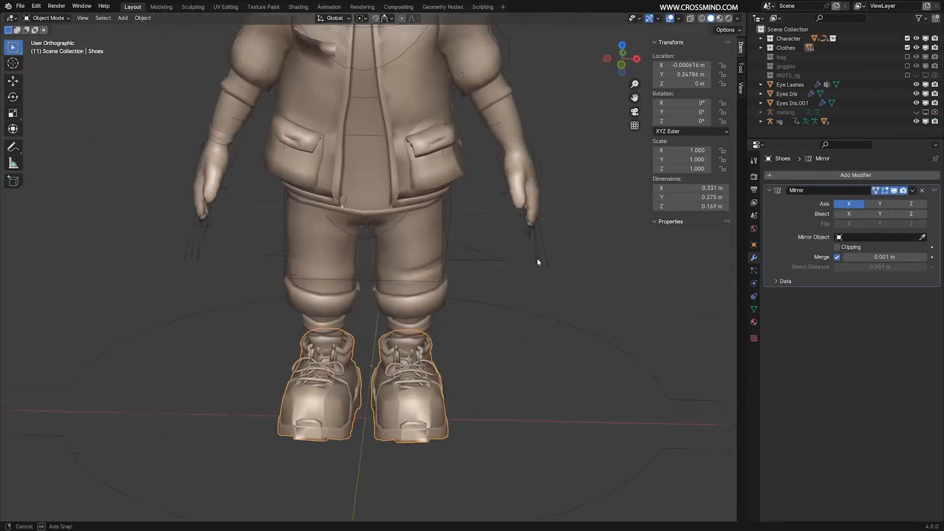
{"action": "left_click", "coordinate": [543, 257]}
{"action": "key", "text": "ctrl+p"}
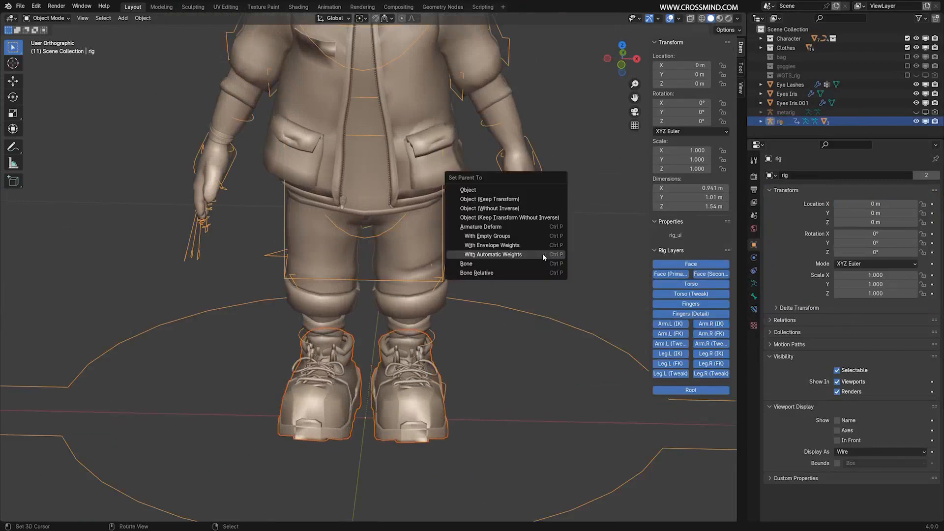
{"action": "left_click", "coordinate": [542, 253]}
Test the left shoe's deformation in Pose Mode by moving the left foot IK control, and cancel the move.
{"action": "middle_click_drag", "start_coordinate": [401, 370], "coordinate": [428, 353]}
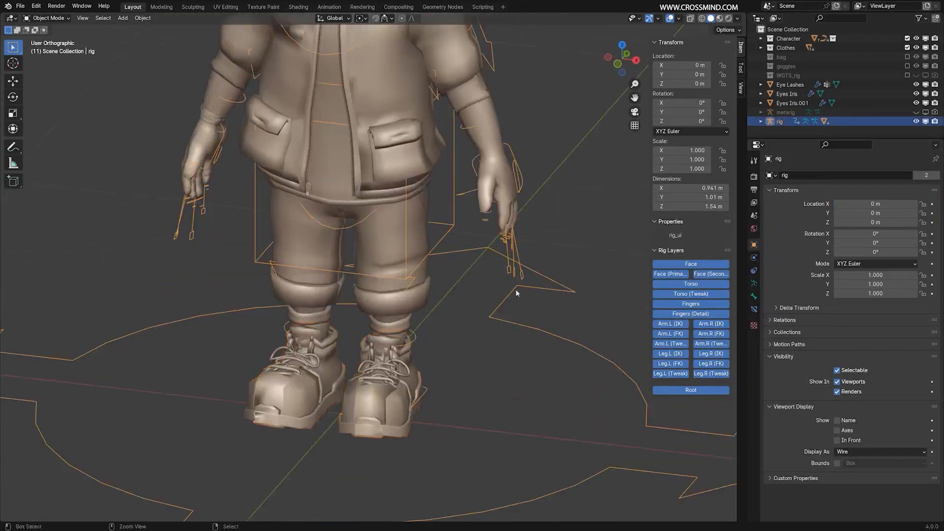
{"action": "key", "text": "ctrl+Tab"}
{"action": "key", "text": "g"}
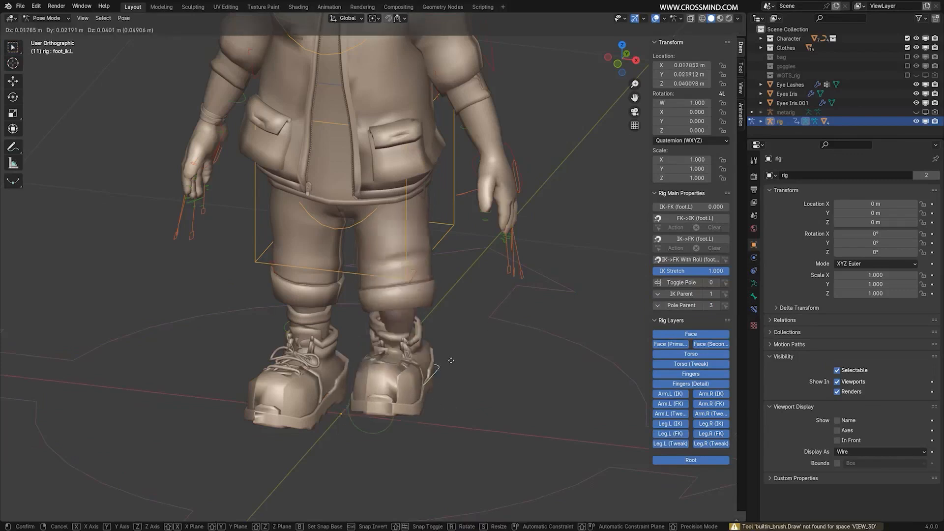
{"action": "right_click", "coordinate": [453, 318]}
Test the right shoe's deformation by lifting the right foot IK control, and cancel the move.
{"action": "middle_click_drag", "start_coordinate": [453, 318], "coordinate": [406, 408]}
{"action": "left_click", "coordinate": [409, 387]}
{"action": "key", "text": "g"}
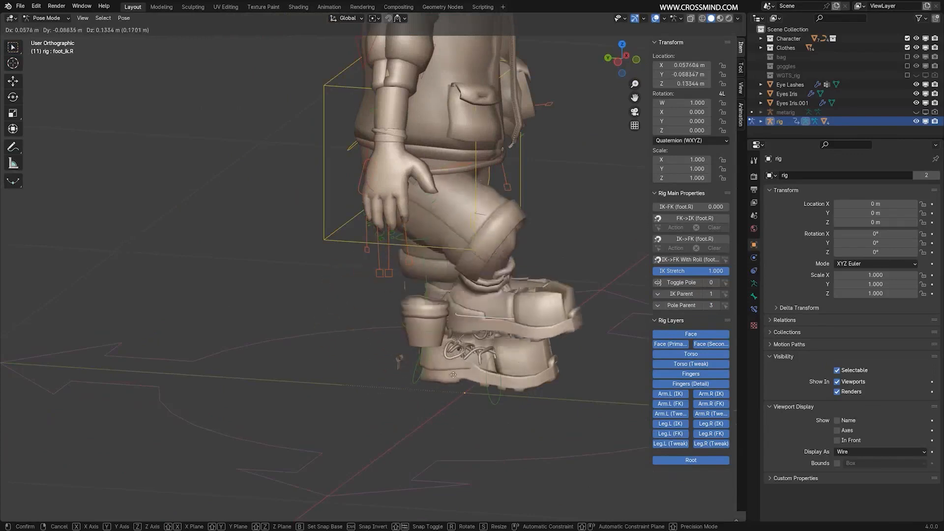
{"action": "right_click", "coordinate": [362, 336]}
{"action": "middle_click_drag", "start_coordinate": [432, 354], "coordinate": [376, 384]}
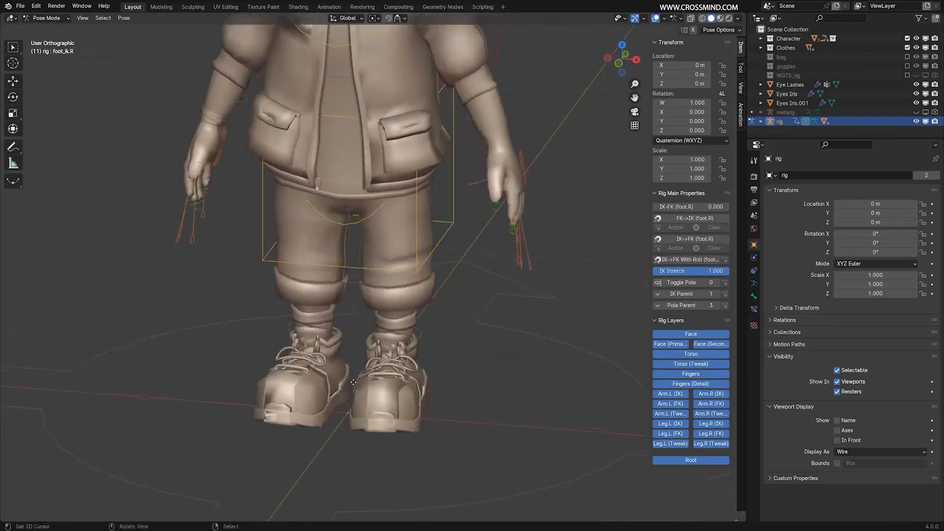
Test the right shoe's deformation by moving the right foot IK control outward and up, and clear the control's location.
{"action": "key", "text": "g"}
{"action": "left_click", "coordinate": [347, 377]}
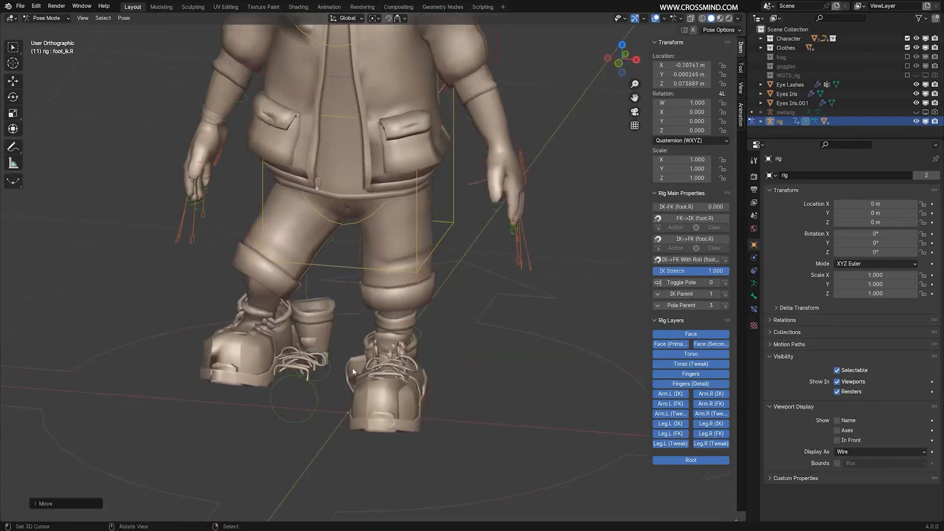
{"action": "key", "text": "alt+g"}
{"action": "scroll", "coordinate": [349, 364], "scroll_direction": "up", "scroll_amount": 4}
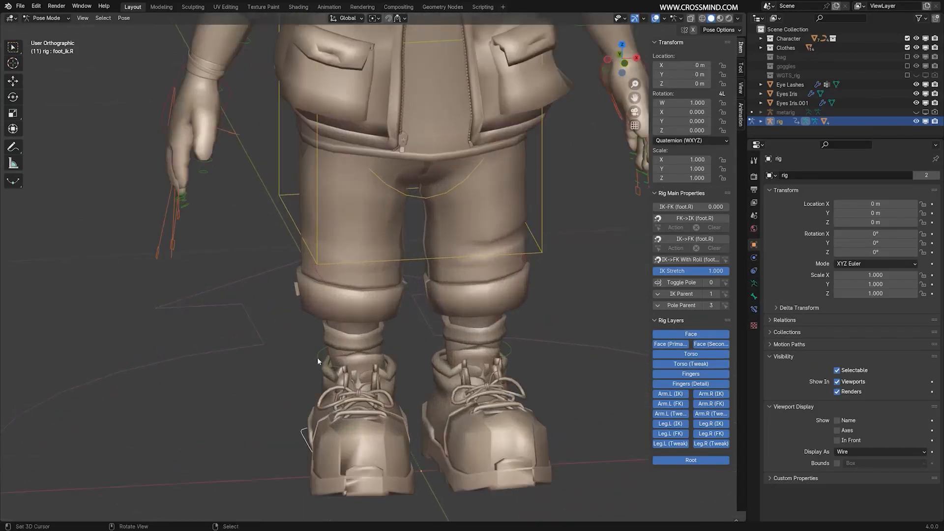
Return to Object Mode and parent the socks to the rig with automatic weights.
{"action": "key", "text": "ctrl+Tab"}
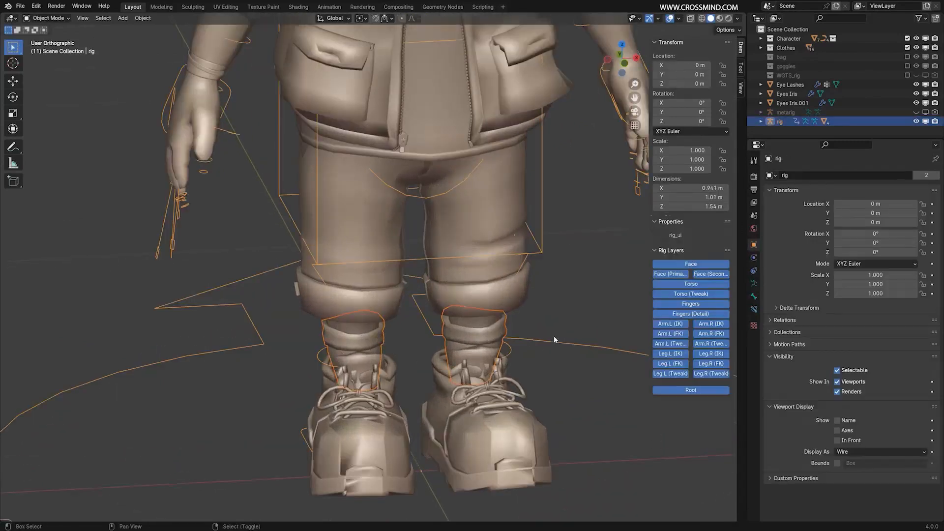
{"action": "key", "text": "ctrl+p"}
{"action": "left_click", "coordinate": [552, 336]}
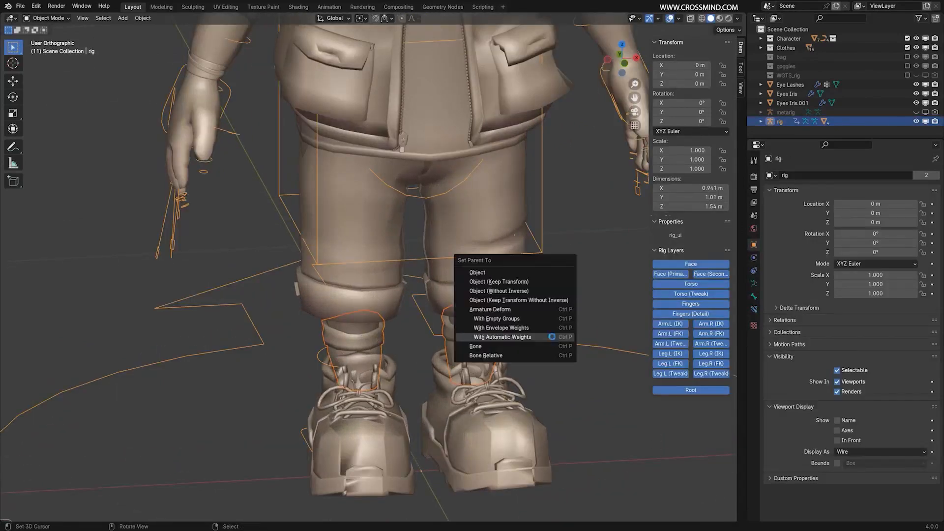
Select the eyebrows together with the rig and parent them to it with automatic weights.
{"action": "key", "text": "KP_Decimal"}
{"action": "scroll", "coordinate": [551, 336], "scroll_direction": "up", "scroll_amount": 5}
{"action": "scroll", "coordinate": [552, 337], "scroll_direction": "down", "scroll_amount": 4}
{"action": "mouse_move", "coordinate": [551, 336]}
{"action": "middle_mouse_down"}
{"action": "mouse_move", "coordinate": [602, 251]}
{"action": "mouse_move", "coordinate": [534, 331]}
{"action": "middle_mouse_up"}
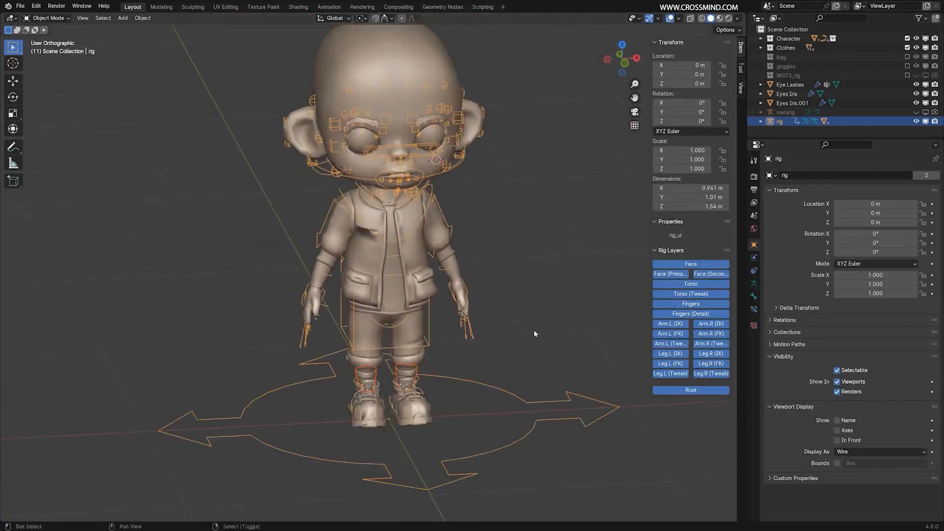
{"action": "scroll", "coordinate": [533, 331], "scroll_direction": "up", "scroll_amount": 4}
{"action": "right_click", "coordinate": [477, 261]}
{"action": "middle_click_drag", "start_coordinate": [509, 260], "coordinate": [475, 265]}
{"action": "key", "text": "g"}
{"action": "right_click", "coordinate": [484, 283]}
{"action": "middle_click_drag", "start_coordinate": [494, 300], "coordinate": [477, 303]}
{"action": "middle_click_drag", "start_coordinate": [484, 352], "coordinate": [524, 322], "text": "shift"}
{"action": "left_click", "coordinate": [539, 318]}
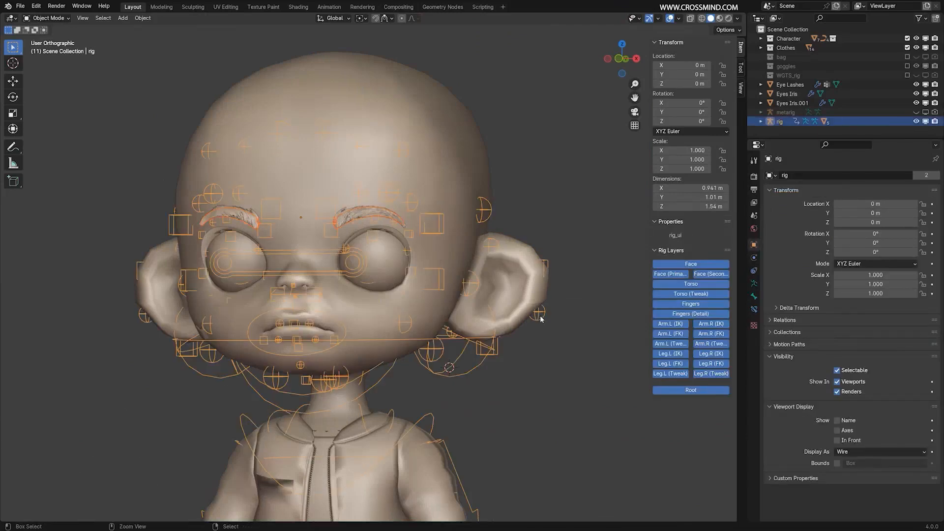
{"action": "key", "text": "ctrl+p"}
{"action": "left_click", "coordinate": [540, 317]}
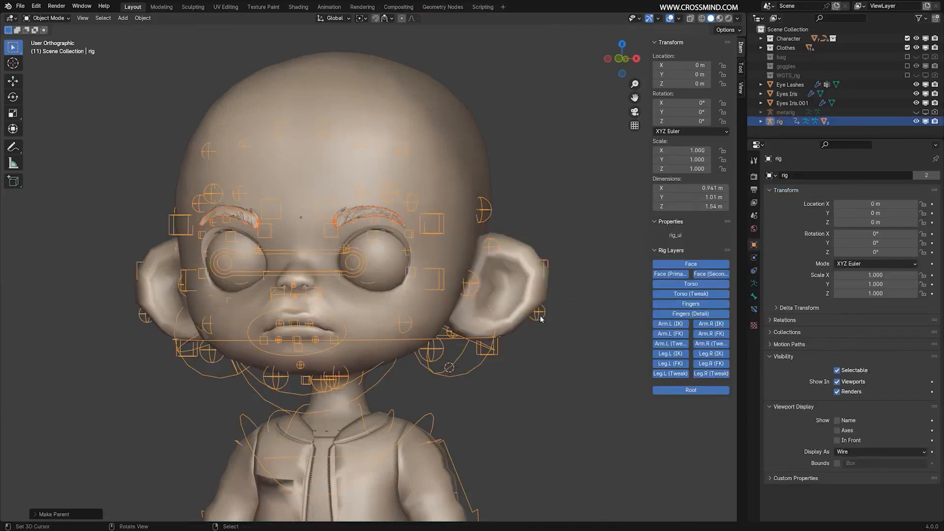
Test the eyebrows' deformation in Pose Mode by moving the left brow controls brow.B.L.002 and brow.T.L.002 down, cancelling each move.
{"action": "key", "text": "ctrl+Tab"}
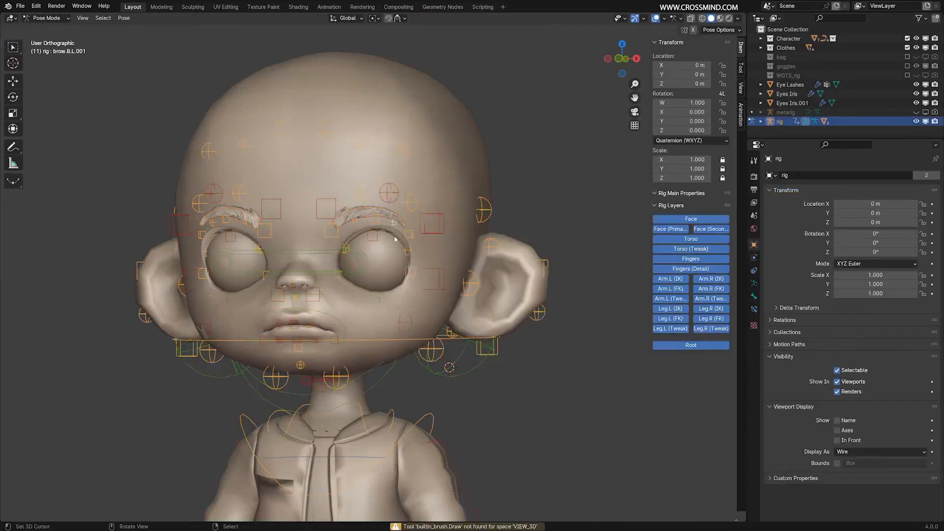
{"action": "right_click", "coordinate": [377, 238]}
{"action": "right_click", "coordinate": [376, 221]}
{"action": "key", "text": "g"}
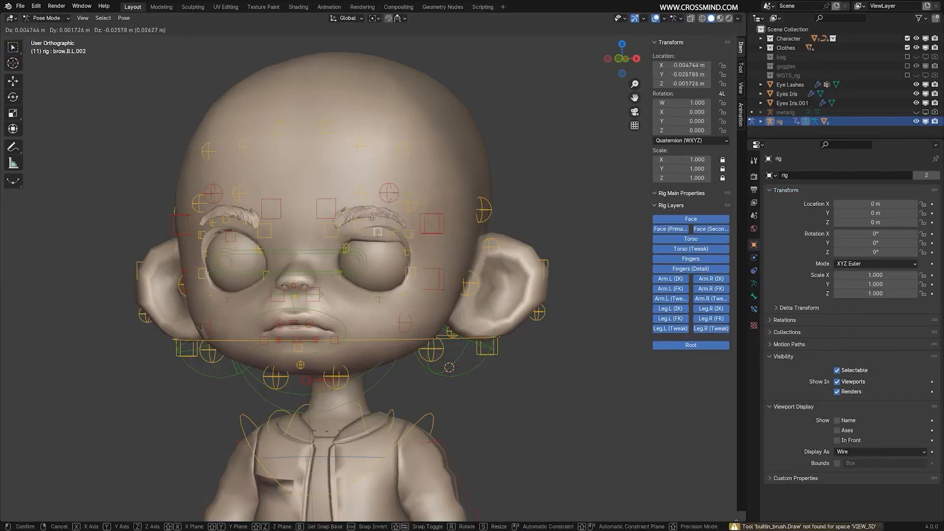
{"action": "right_click", "coordinate": [397, 198]}
{"action": "right_click", "coordinate": [392, 182]}
{"action": "key", "text": "g"}
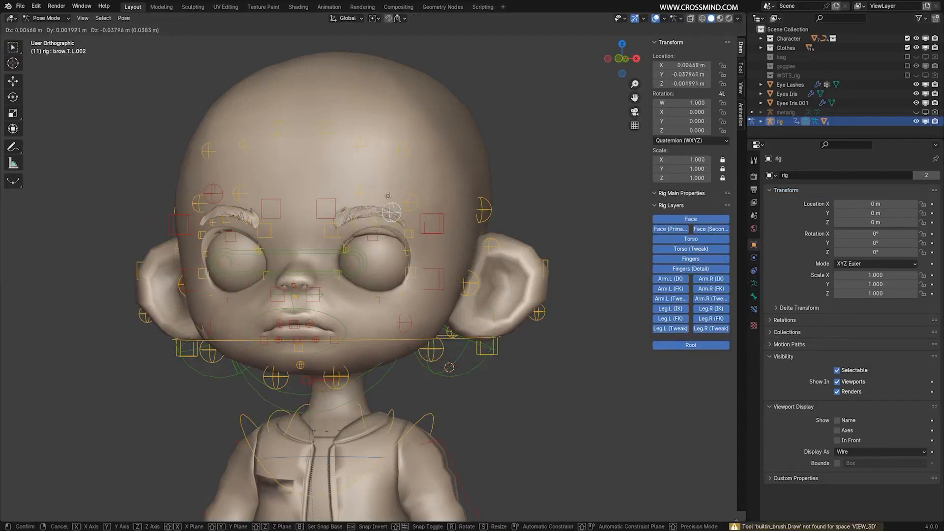
{"action": "right_click", "coordinate": [396, 206]}
Return to Object Mode and select the eyebrows to inspect their modifier stack.
{"action": "scroll", "coordinate": [295, 224], "scroll_direction": "up", "scroll_amount": 3}
{"action": "key", "text": "ctrl+Tab"}
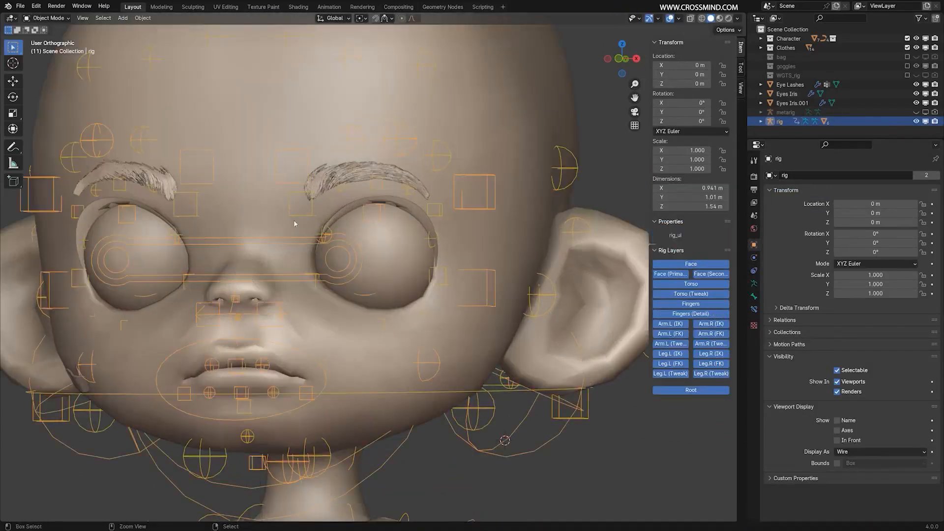
{"action": "right_click", "coordinate": [351, 180]}
{"action": "middle_click_drag", "start_coordinate": [352, 181], "coordinate": [439, 193], "text": "shift"}
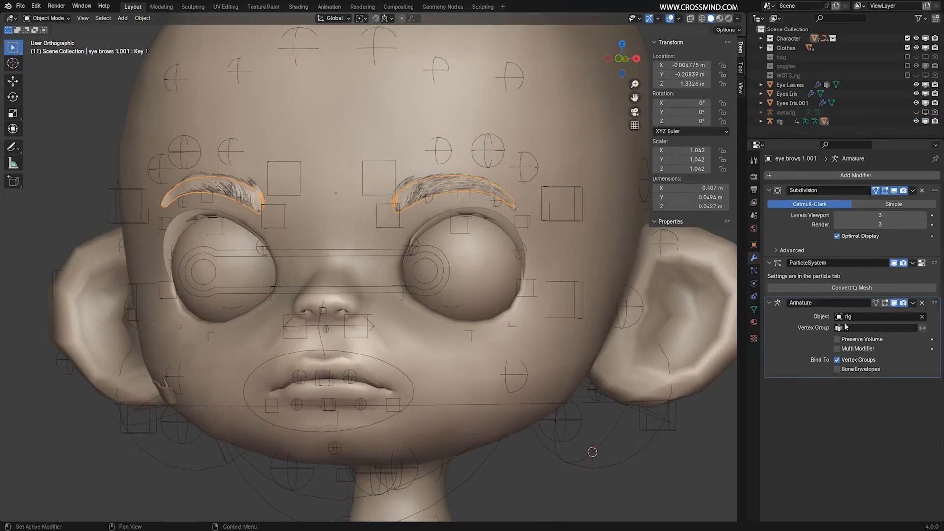
Move the eyebrows' ParticleSystem modifier below the Armature modifier in the modifier stack.
{"action": "left_click_drag", "start_coordinate": [934, 263], "coordinate": [930, 342]}
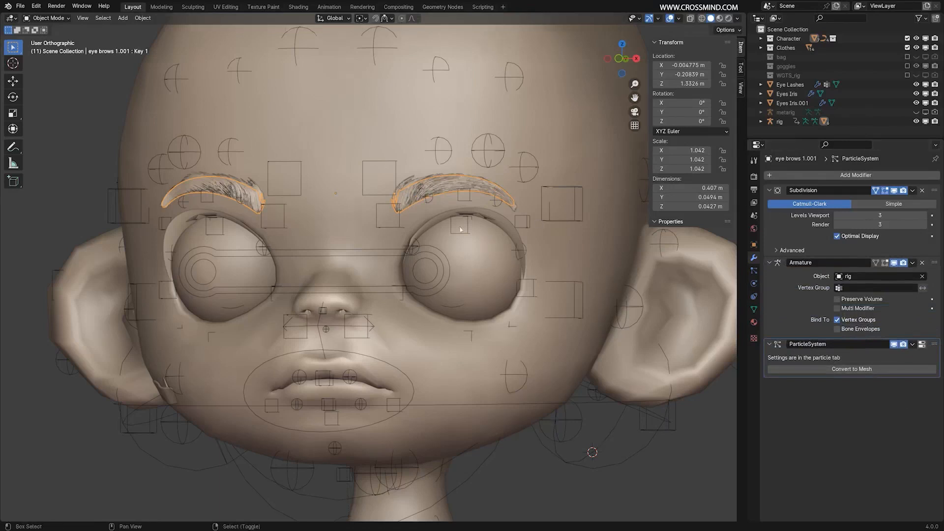
{"action": "middle_click_drag", "start_coordinate": [461, 229], "coordinate": [413, 227], "text": "shift"}
{"action": "scroll", "coordinate": [432, 230], "scroll_direction": "down", "scroll_amount": 1}
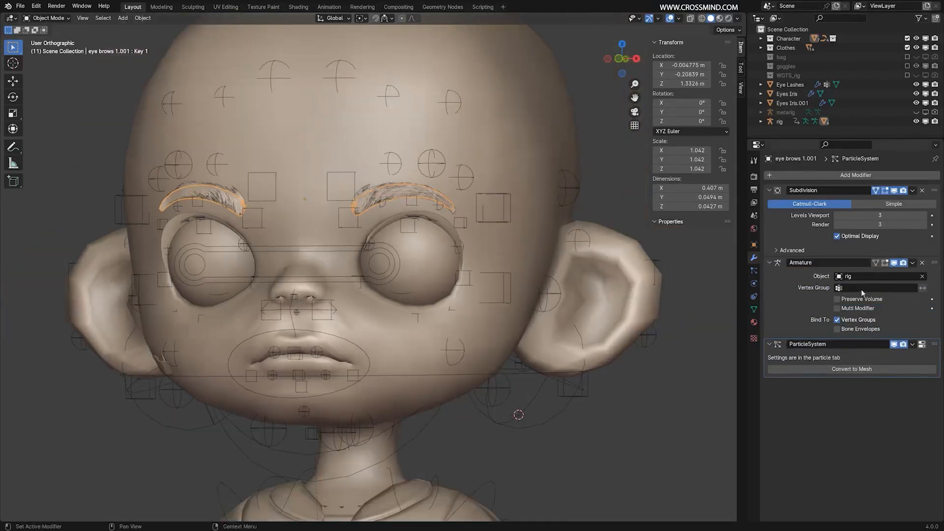
Test the eyebrows' deformation in Pose Mode by moving the brow controls brow.B.L.002 and brow.B.R.002, cancelling each move.
{"action": "left_click", "coordinate": [471, 223]}
{"action": "key", "text": "ctrl+Tab"}
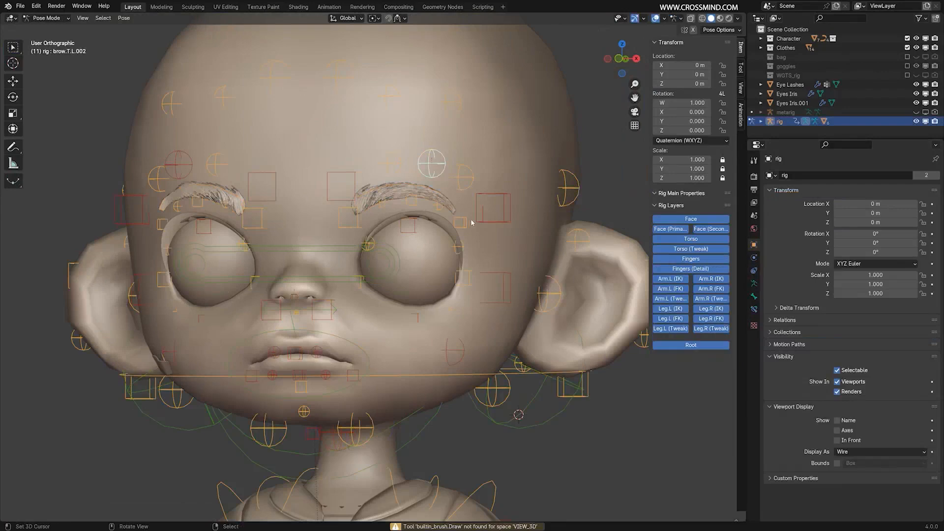
{"action": "left_click", "coordinate": [415, 208]}
{"action": "key", "text": "g"}
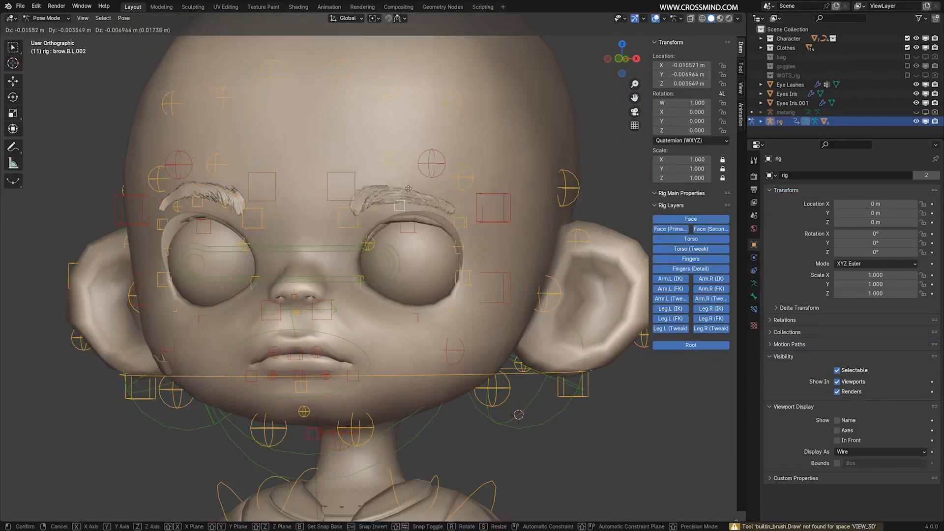
{"action": "right_click", "coordinate": [407, 190]}
{"action": "left_click", "coordinate": [199, 205]}
{"action": "key", "text": "g"}
{"action": "right_click", "coordinate": [216, 211]}
Return to Object Mode, select the jacket together with the rig, and parent it with automatic weights.
{"action": "scroll", "coordinate": [259, 228], "scroll_direction": "down", "scroll_amount": 3}
{"action": "key", "text": "ctrl+Tab"}
{"action": "middle_click_drag", "start_coordinate": [385, 242], "coordinate": [406, 243]}
{"action": "scroll", "coordinate": [406, 243], "scroll_direction": "down", "scroll_amount": 1}
{"action": "middle_click_drag", "start_coordinate": [418, 418], "coordinate": [462, 268], "text": "shift"}
{"action": "middle_click_drag", "start_coordinate": [464, 275], "coordinate": [485, 194]}
{"action": "right_click", "coordinate": [498, 248]}
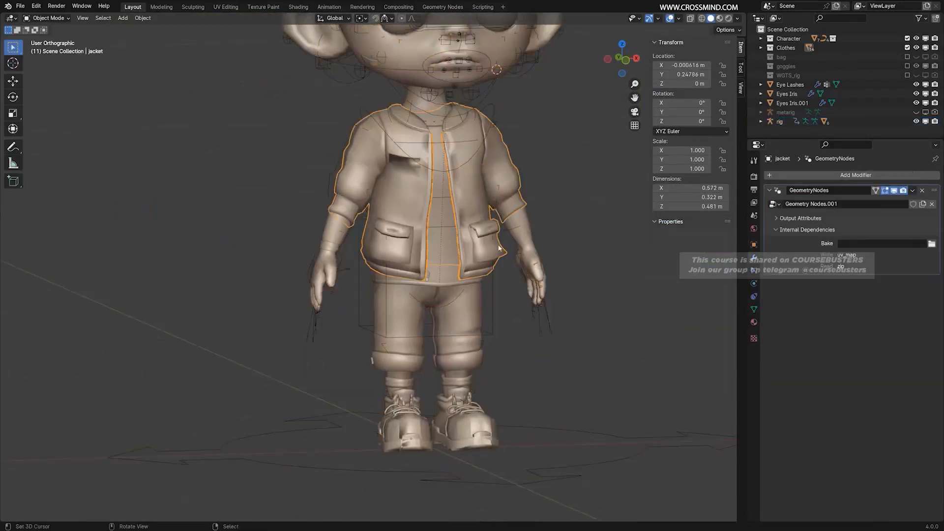
{"action": "middle_click_drag", "start_coordinate": [521, 221], "coordinate": [493, 307], "text": "shift"}
{"action": "scroll", "coordinate": [580, 476], "scroll_direction": "up", "scroll_amount": 2}
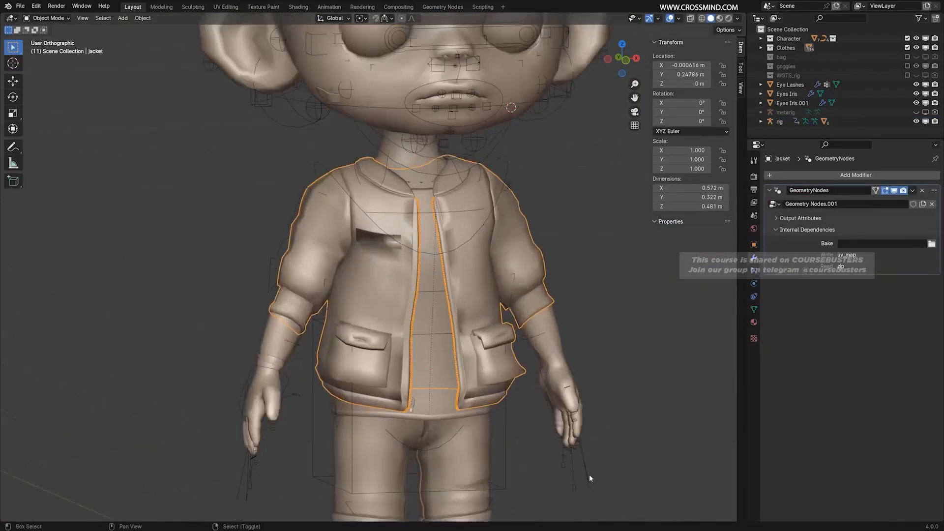
{"action": "left_click", "coordinate": [588, 474], "text": "shift"}
{"action": "middle_click_drag", "start_coordinate": [585, 361], "coordinate": [534, 313], "text": "ctrl"}
{"action": "key", "text": "ctrl+p"}
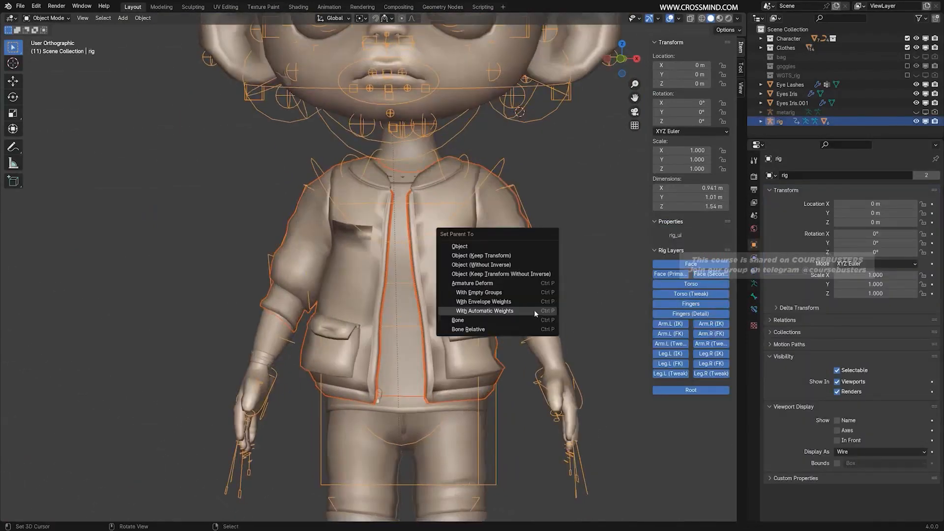
{"action": "left_click", "coordinate": [533, 310]}
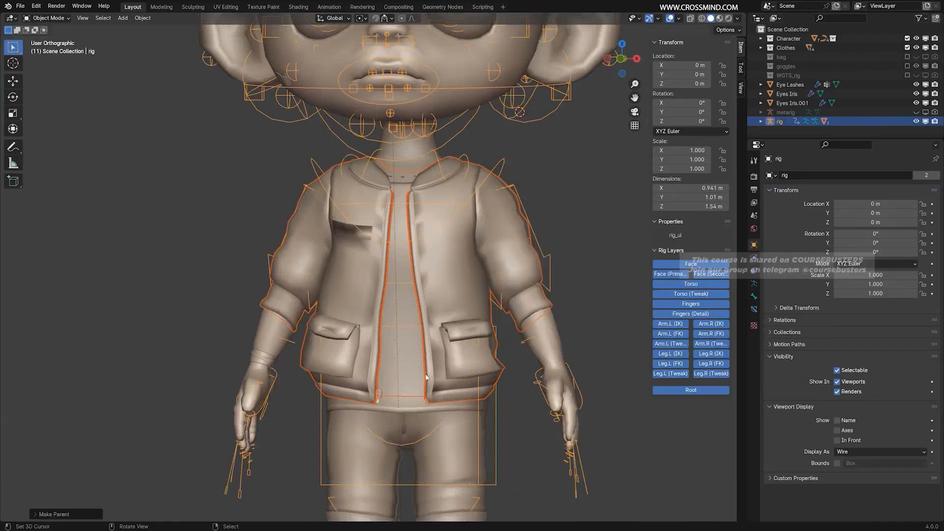
Test the jacket's deformation in Pose Mode by moving hand_ik.L and rotating spine_fk.002, cancelling each transform.
{"action": "scroll", "coordinate": [491, 385], "scroll_direction": "down", "scroll_amount": 3}
{"action": "key", "text": "ctrl+Tab"}
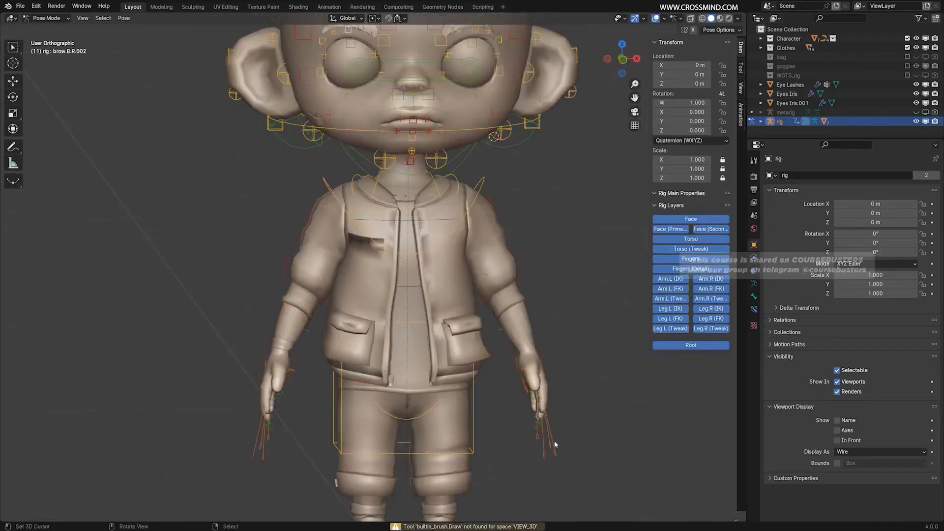
{"action": "left_click", "coordinate": [547, 369]}
{"action": "key", "text": "g"}
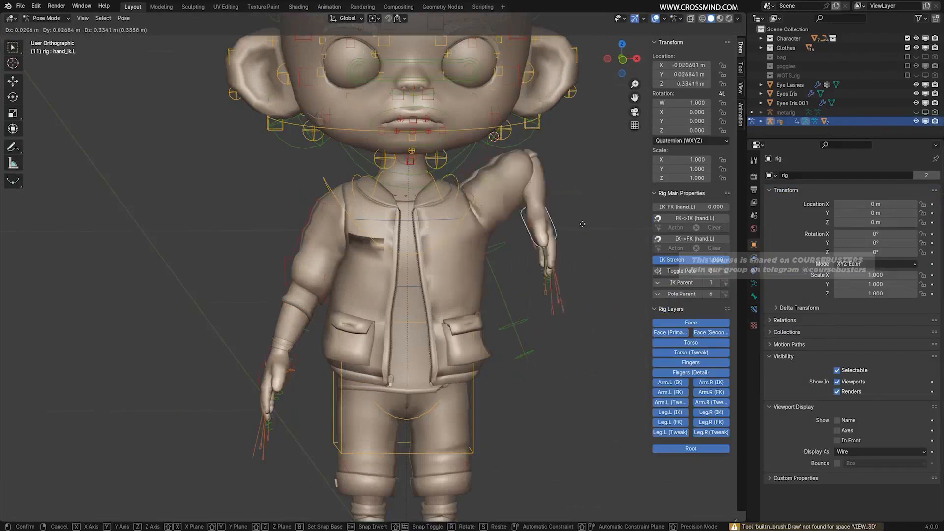
{"action": "right_click", "coordinate": [596, 240]}
{"action": "left_click", "coordinate": [411, 286]}
{"action": "scroll", "coordinate": [465, 237], "scroll_direction": "up", "scroll_amount": 4}
{"action": "middle_click_drag", "start_coordinate": [465, 238], "coordinate": [503, 253]}
{"action": "key", "text": "r"}
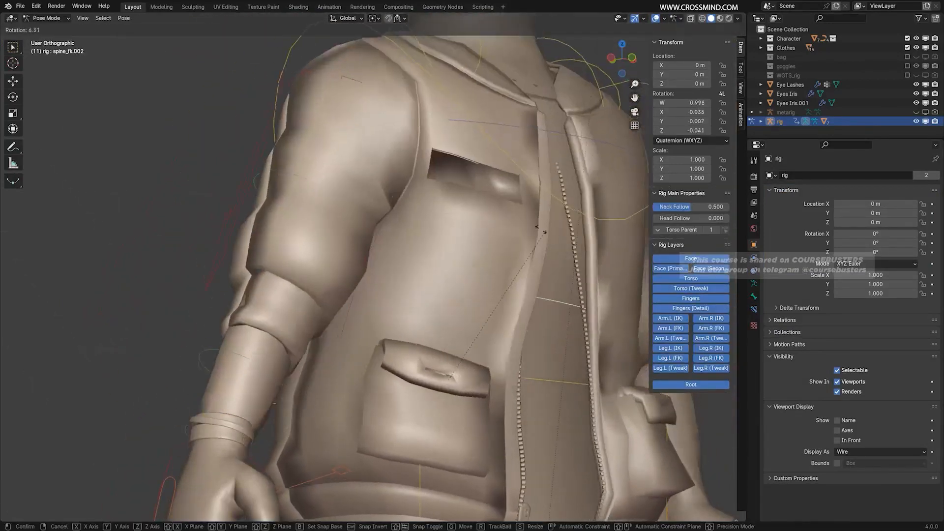
{"action": "right_click", "coordinate": [523, 187]}
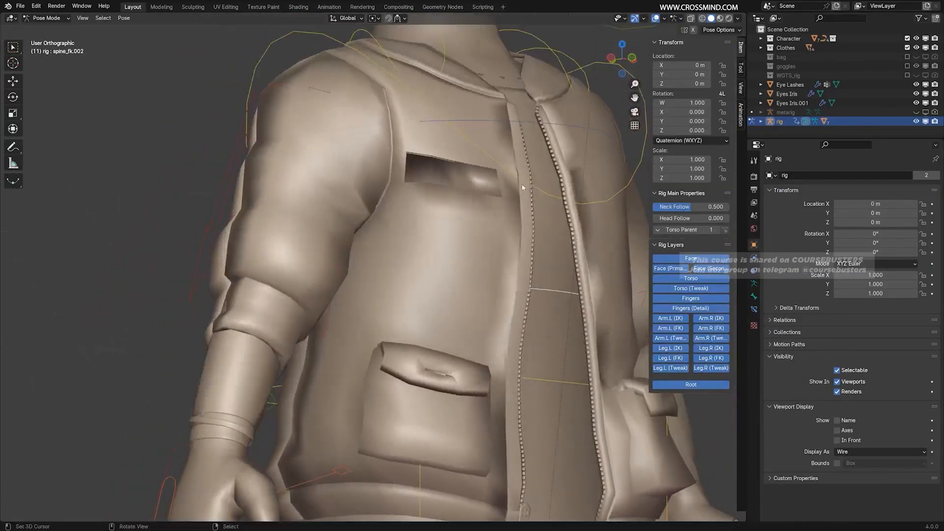
{"action": "scroll", "coordinate": [522, 187], "scroll_direction": "down", "scroll_amount": 2}
Return to Object Mode and move the jacket's GeometryNodes modifier below its Armature modifier.
{"action": "key", "text": "ctrl+Tab"}
{"action": "scroll", "coordinate": [522, 190], "scroll_direction": "down", "scroll_amount": 1}
{"action": "middle_click_drag", "start_coordinate": [523, 197], "coordinate": [476, 235]}
{"action": "right_click", "coordinate": [480, 269]}
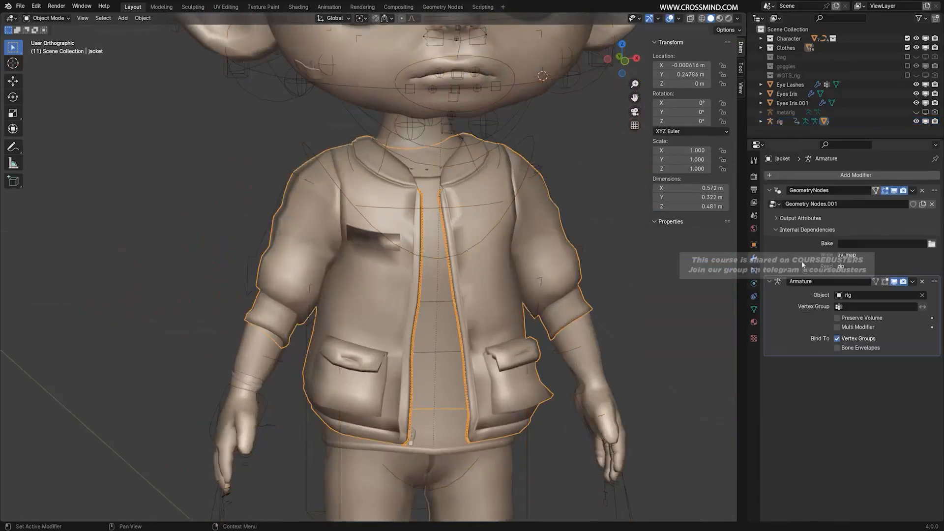
{"action": "left_click_drag", "start_coordinate": [928, 191], "coordinate": [926, 328]}
Examine the jacket's zipper teeth and front opening up close from several angles.
{"action": "scroll", "coordinate": [504, 293], "scroll_direction": "up", "scroll_amount": 2}
{"action": "middle_click_drag", "start_coordinate": [494, 295], "coordinate": [513, 289]}
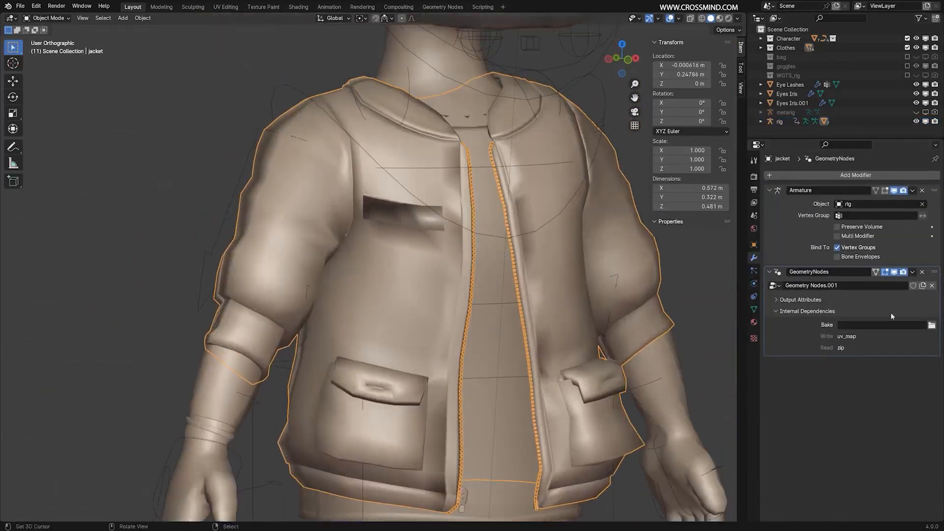
{"action": "middle_click_drag", "start_coordinate": [473, 121], "coordinate": [479, 170]}
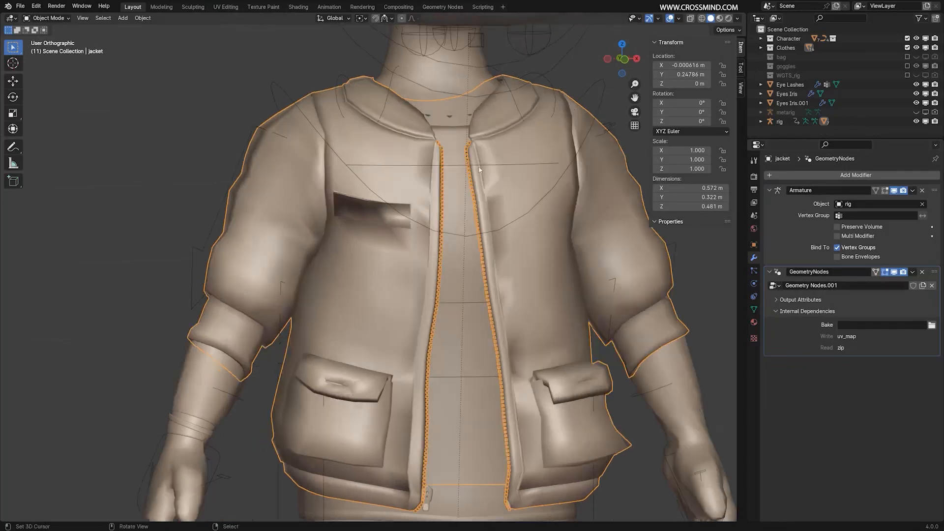
{"action": "scroll", "coordinate": [390, 205], "scroll_direction": "down", "scroll_amount": 1}
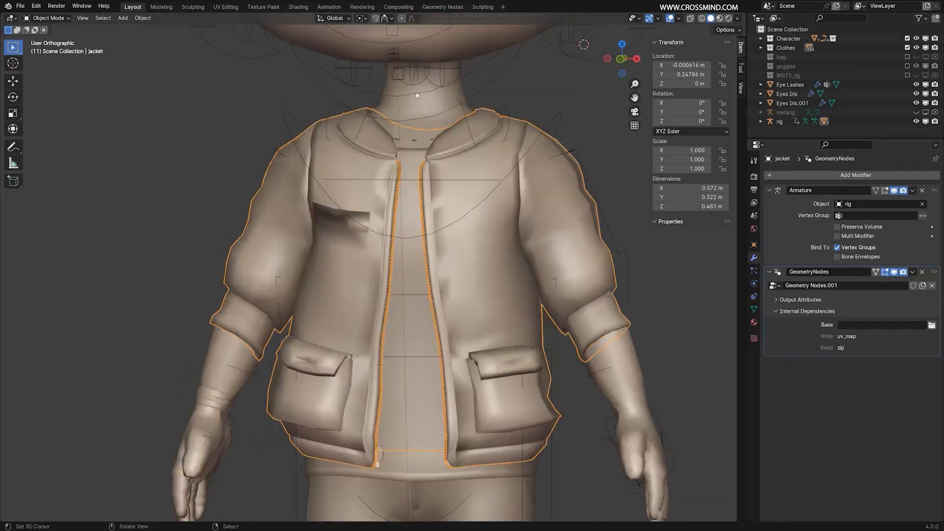
{"action": "middle_click_drag", "start_coordinate": [417, 95], "coordinate": [430, 110]}
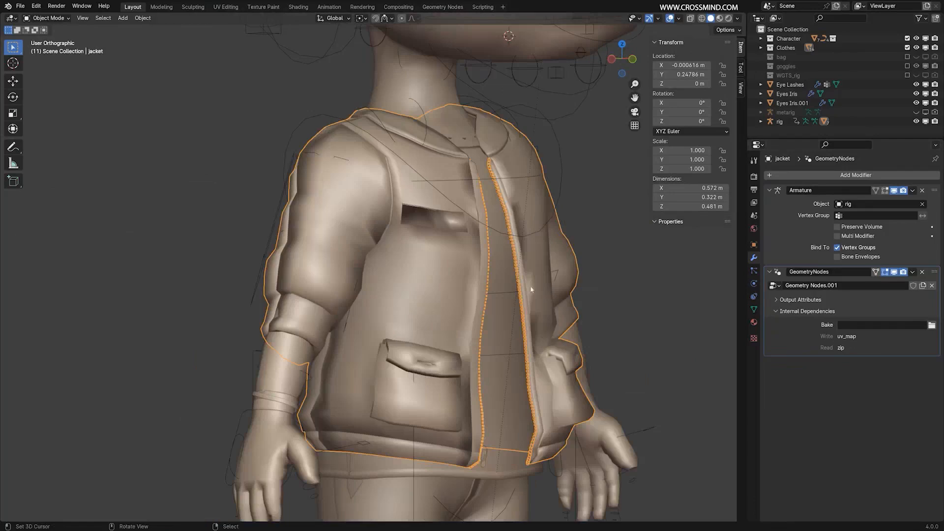
{"action": "scroll", "coordinate": [545, 327], "scroll_direction": "up", "scroll_amount": 3}
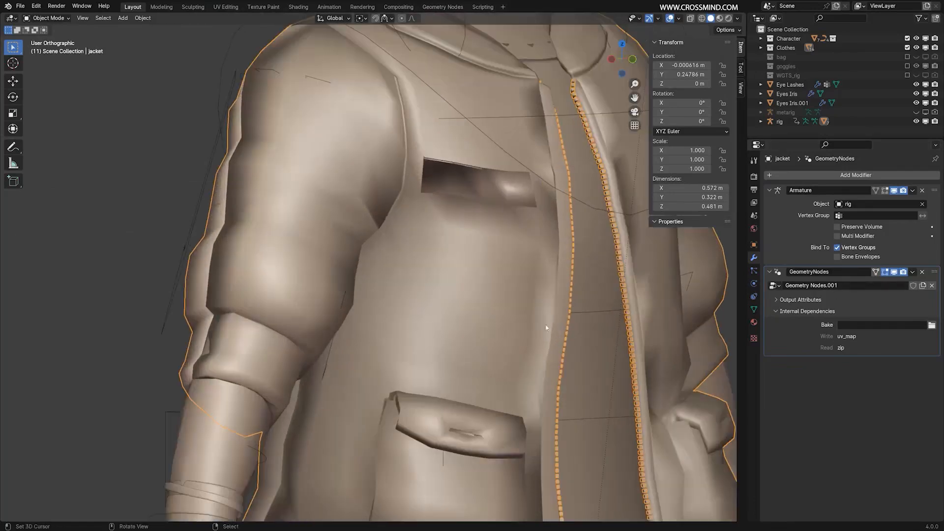
{"action": "scroll", "coordinate": [605, 327], "scroll_direction": "down", "scroll_amount": 3}
{"action": "scroll", "coordinate": [526, 258], "scroll_direction": "down", "scroll_amount": 2}
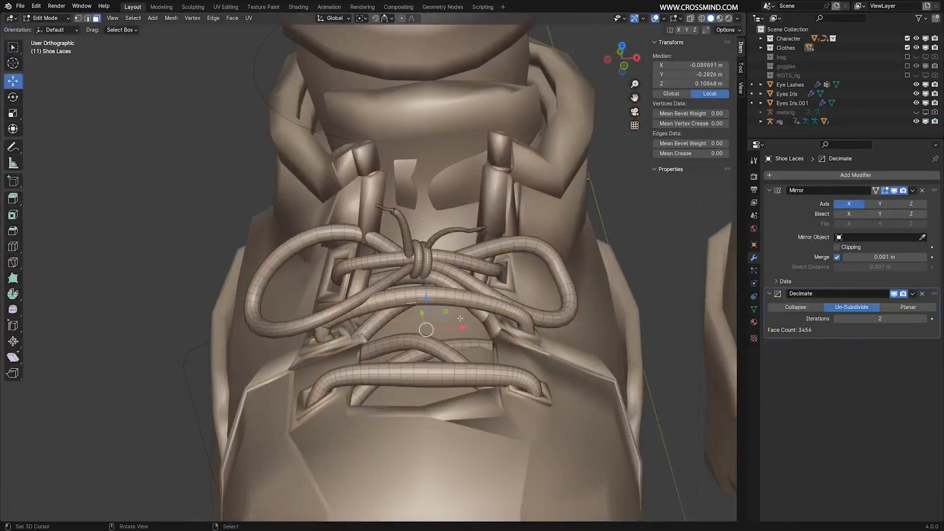
Select alternate edge loops along the thin tip of the loose shoelace end and remove them with Dissolve Edges.
{"action": "scroll", "coordinate": [459, 318], "scroll_direction": "up", "scroll_amount": 6}
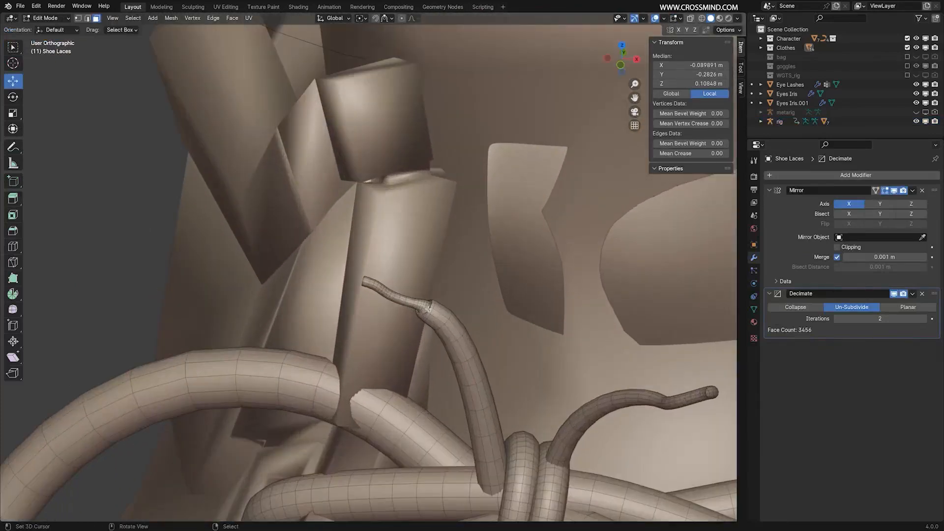
{"action": "left_click", "coordinate": [429, 309]}
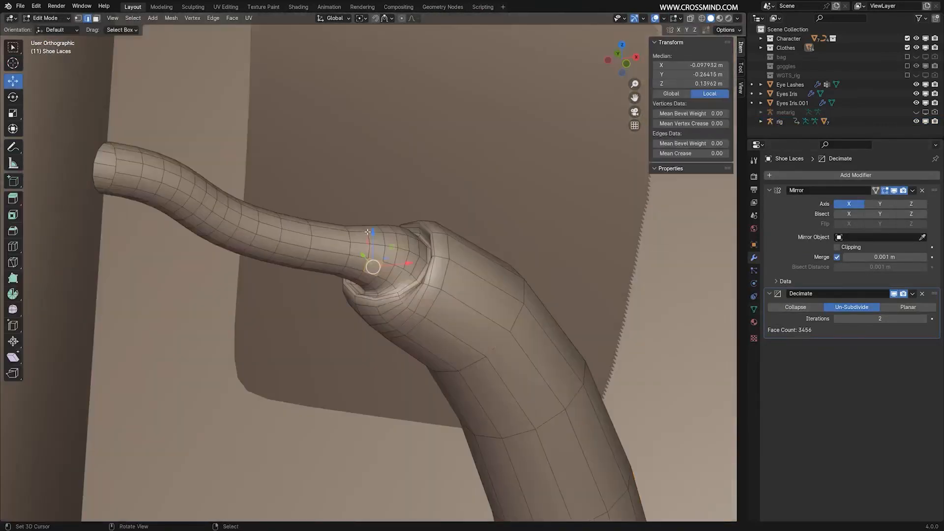
{"action": "right_click", "coordinate": [366, 232]}
{"action": "middle_click_drag", "start_coordinate": [367, 232], "coordinate": [356, 234]}
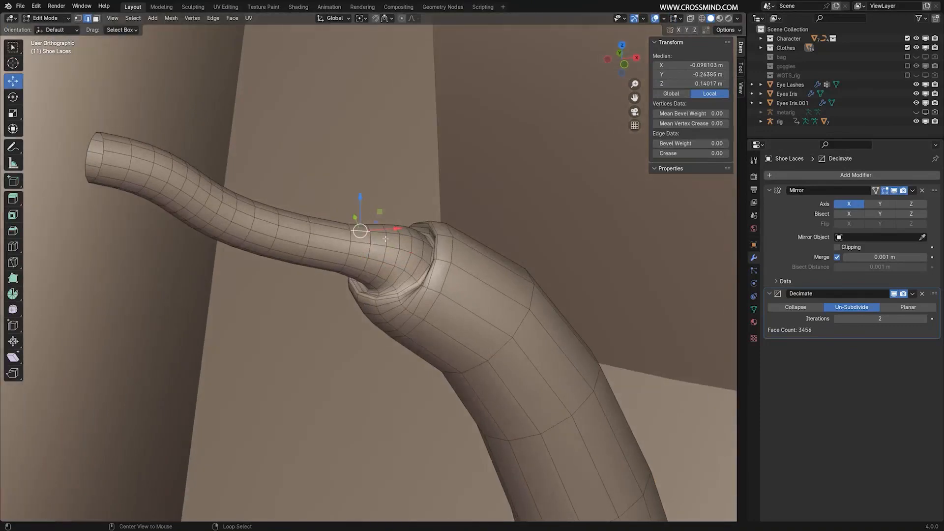
{"action": "right_click", "coordinate": [386, 239], "text": "alt"}
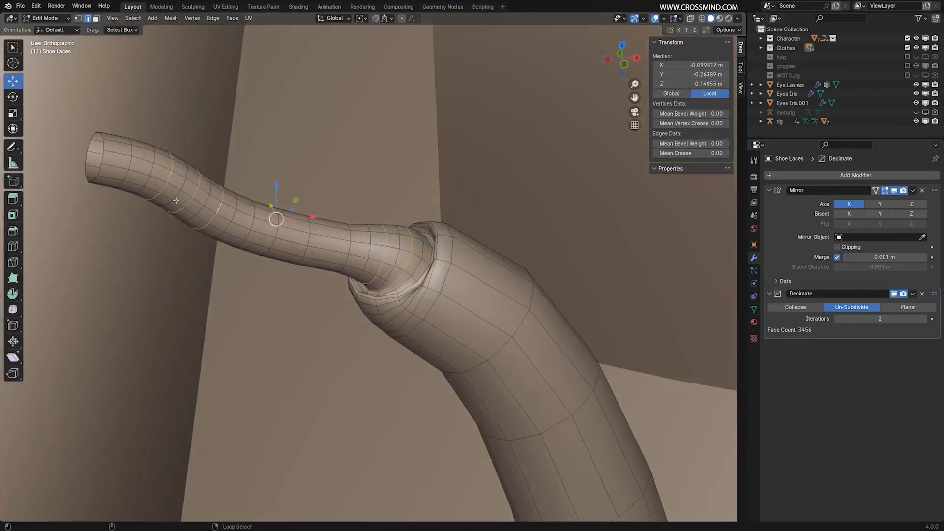
{"action": "scroll", "coordinate": [344, 260], "scroll_direction": "down", "scroll_amount": 3}
{"action": "key", "text": "x"}
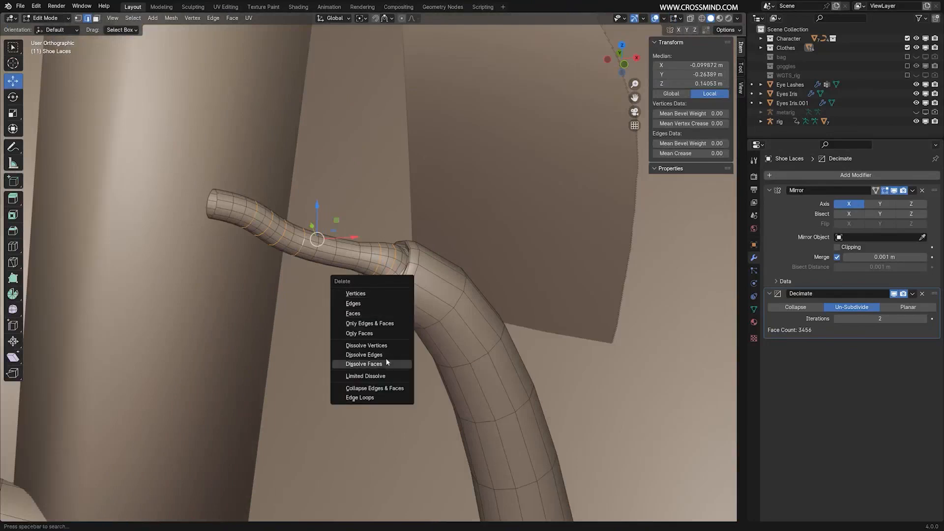
{"action": "left_click", "coordinate": [386, 356]}
{"action": "scroll", "coordinate": [374, 314], "scroll_direction": "down", "scroll_amount": 2}
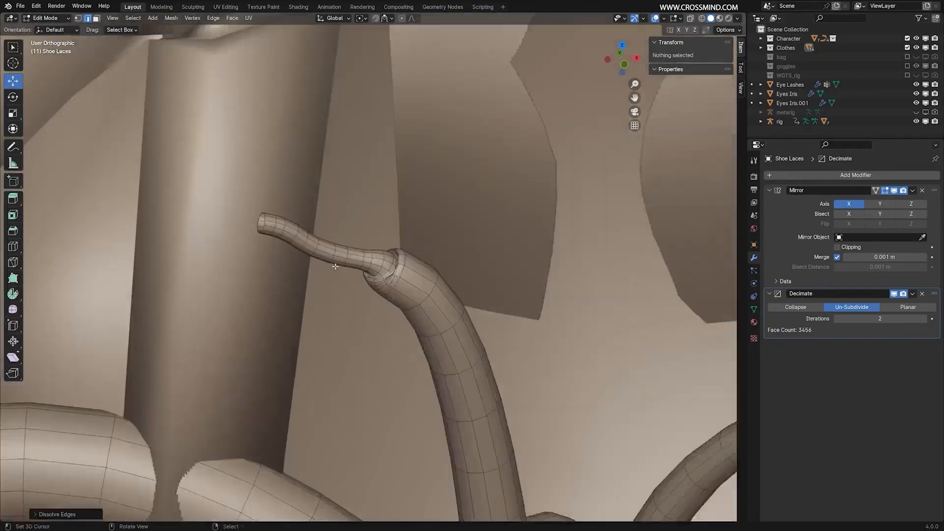
Dissolve further surplus edge loops between the open end of the thin lace tip and its base.
{"action": "scroll", "coordinate": [336, 265], "scroll_direction": "up", "scroll_amount": 1}
{"action": "right_click", "coordinate": [305, 244], "text": "alt"}
{"action": "key", "text": "g"}
{"action": "right_click", "coordinate": [291, 235], "text": "alt"}
{"action": "right_click", "coordinate": [266, 223], "text": "alt"}
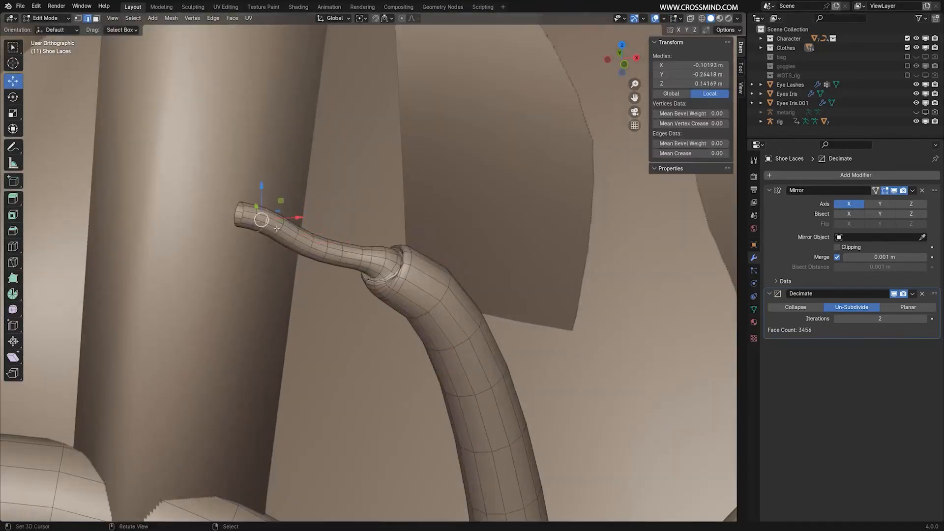
{"action": "right_click", "coordinate": [370, 259], "text": "alt+shift"}
{"action": "key", "text": "x"}
{"action": "left_click", "coordinate": [387, 260]}
Dissolve the dense edge loops at the collar where the thin tip enters the thicker lace.
{"action": "right_click", "coordinate": [362, 257], "text": "alt"}
{"action": "scroll", "coordinate": [369, 268], "scroll_direction": "up", "scroll_amount": 4}
{"action": "right_click", "coordinate": [393, 298], "text": "alt"}
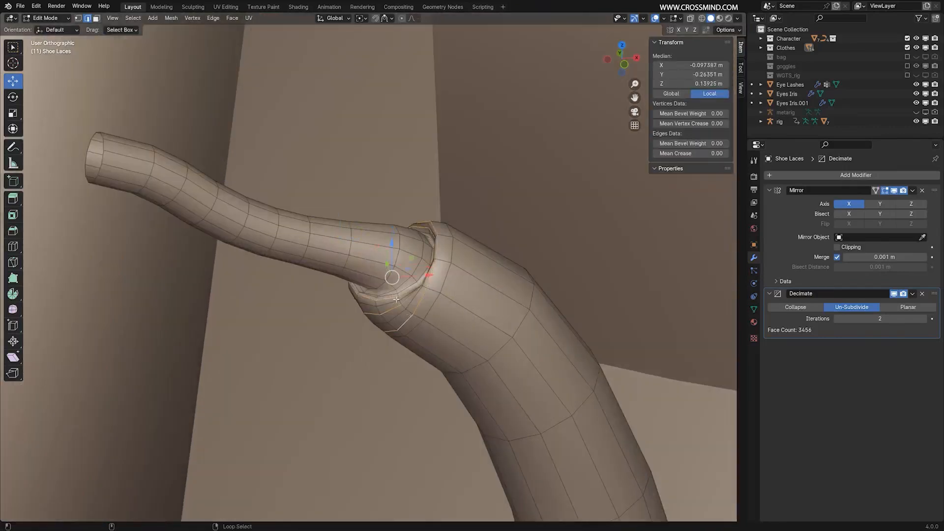
{"action": "key", "text": "x"}
{"action": "left_click", "coordinate": [405, 296]}
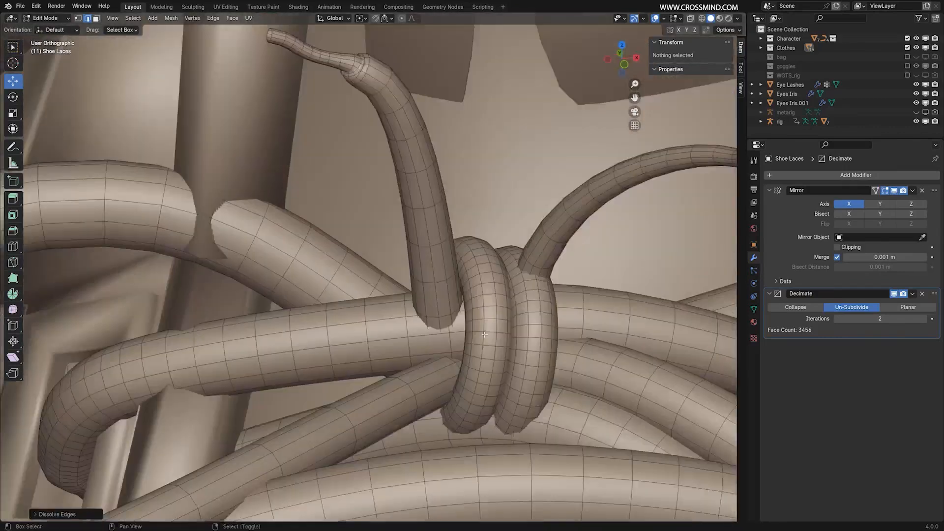
Dissolve alternate edge loops along the thin tip of the other loose shoelace end.
{"action": "right_click", "coordinate": [488, 268], "text": "alt"}
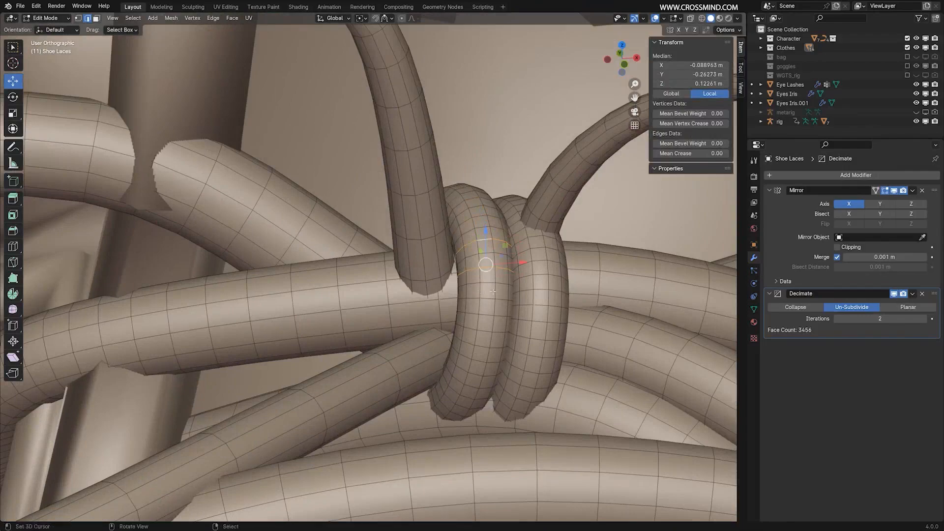
{"action": "scroll", "coordinate": [493, 291], "scroll_direction": "down", "scroll_amount": 5}
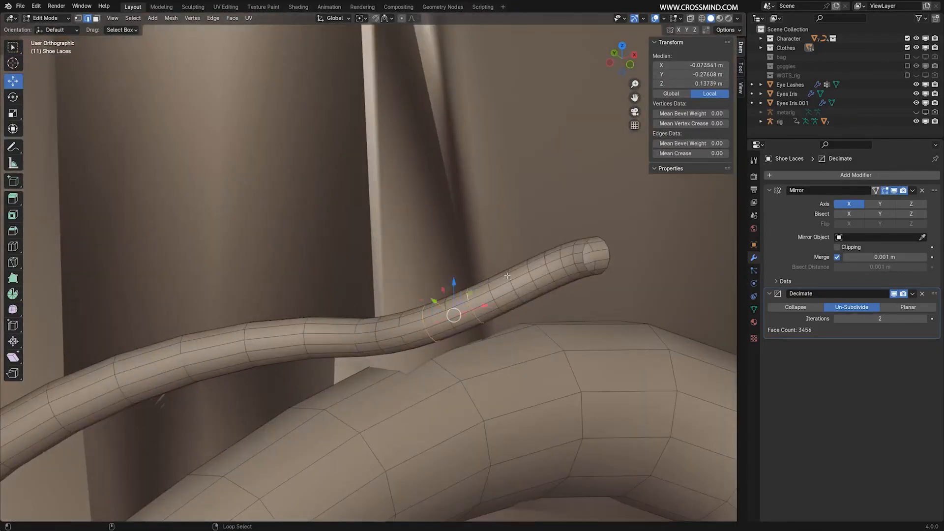
{"action": "key", "text": "x"}
{"action": "left_click", "coordinate": [571, 250]}
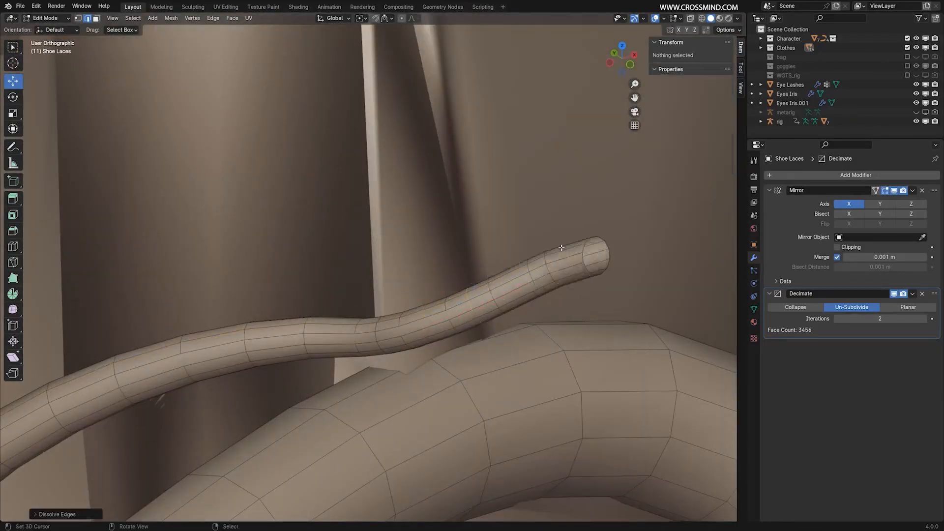
{"action": "right_click", "coordinate": [369, 311], "text": "alt"}
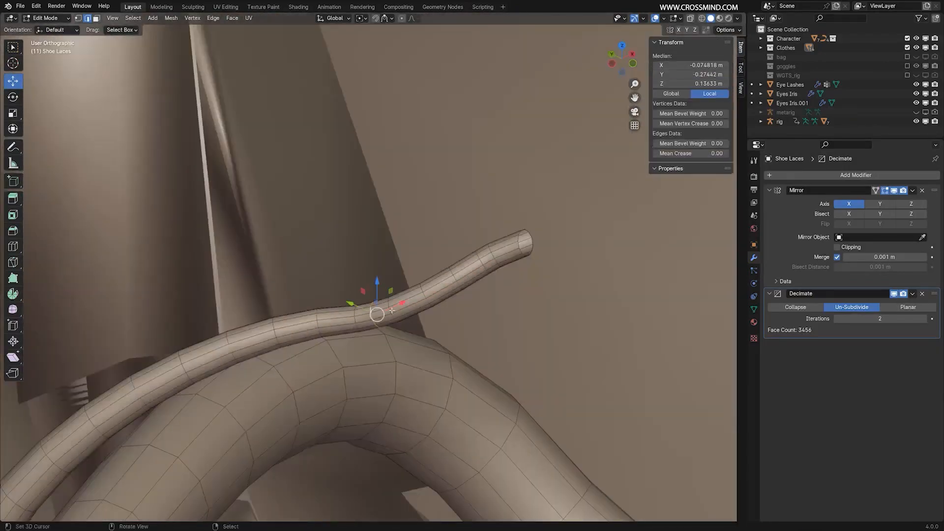
{"action": "key", "text": "x"}
{"action": "left_click", "coordinate": [368, 312]}
Dissolve alternate edge loops around the densely divided bend of the lace end beneath the knot.
{"action": "right_click", "coordinate": [494, 257], "text": "alt"}
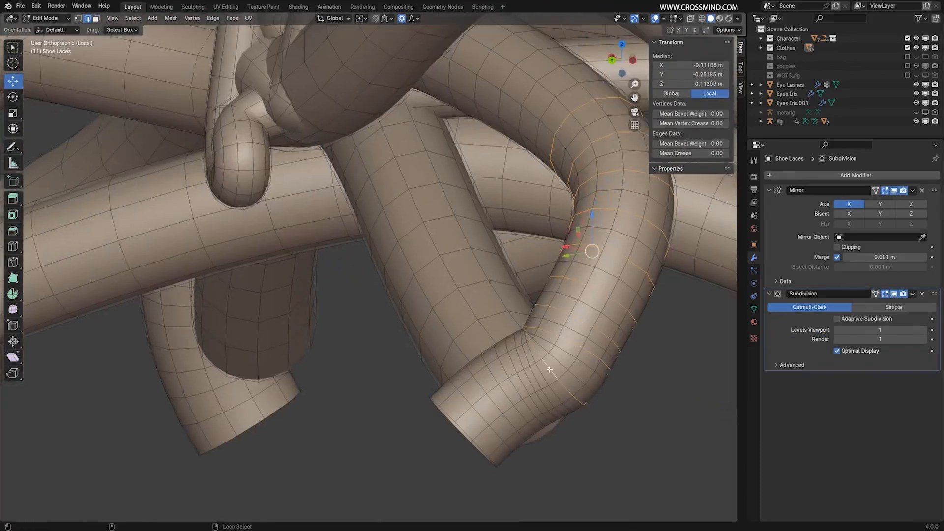
{"action": "right_click", "coordinate": [549, 369], "text": "alt"}
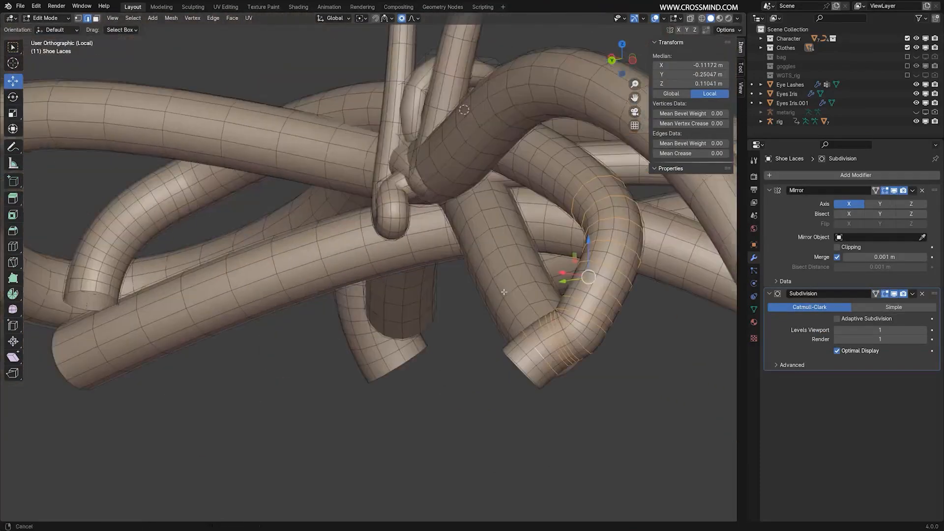
{"action": "key", "text": "x"}
{"action": "left_click", "coordinate": [474, 299]}
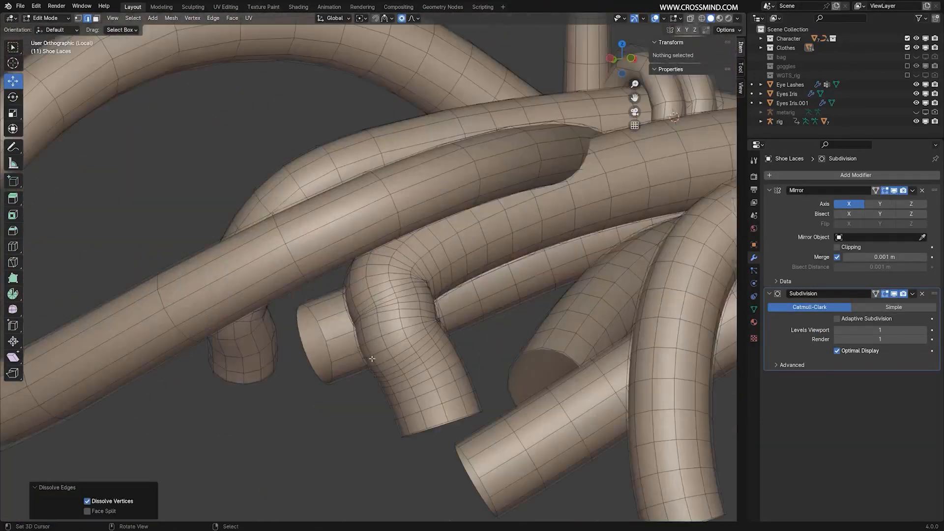
Dissolve alternate edge loops around the bend of the short lace end beside the front crossing lace.
{"action": "right_click", "coordinate": [435, 361], "text": "alt"}
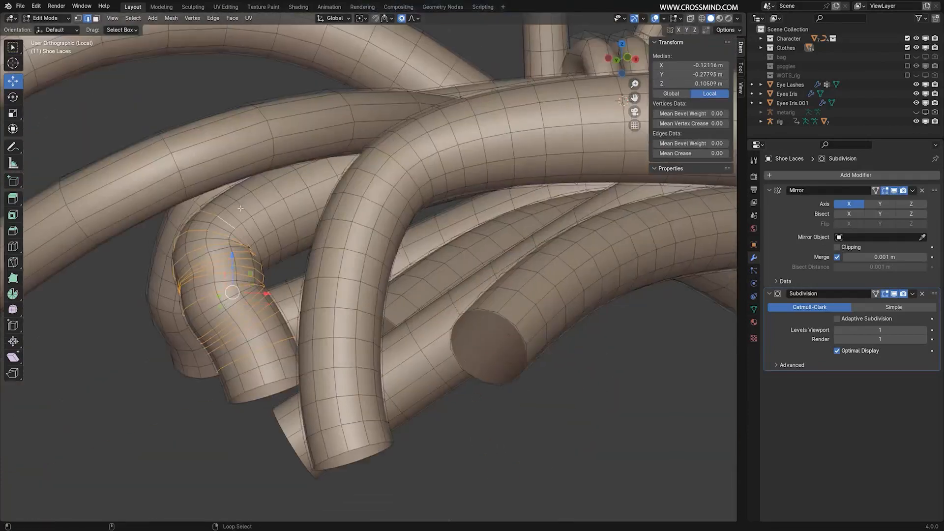
{"action": "key", "text": "x"}
{"action": "left_click", "coordinate": [303, 297]}
{"action": "right_click", "coordinate": [273, 235], "text": "alt"}
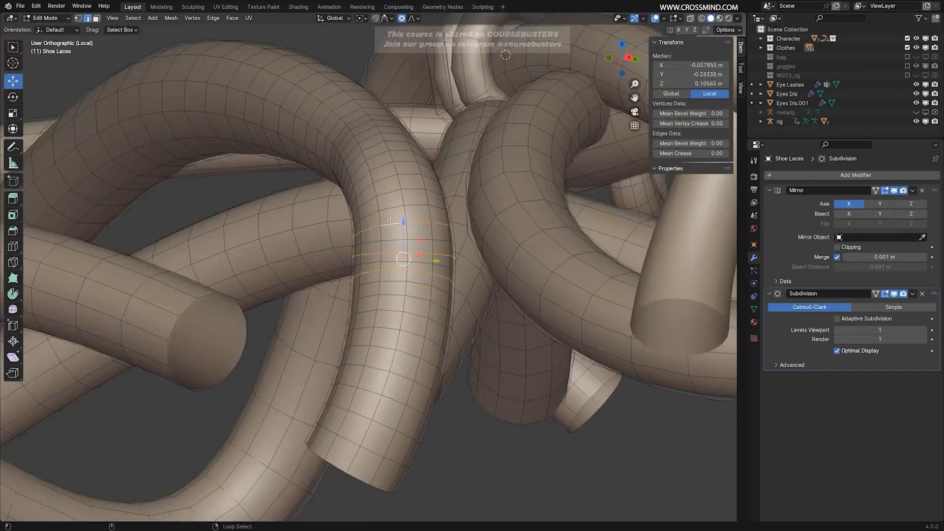
Dissolve alternate edge loops around the densely divided bends of two remaining downward-hanging lace ends.
{"action": "right_click", "coordinate": [369, 139], "text": "alt+shift"}
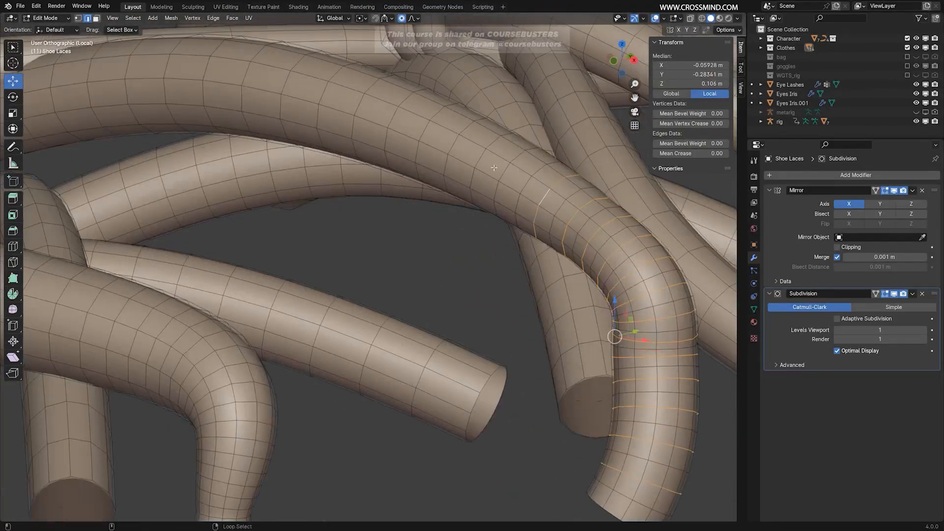
{"action": "key", "text": "x"}
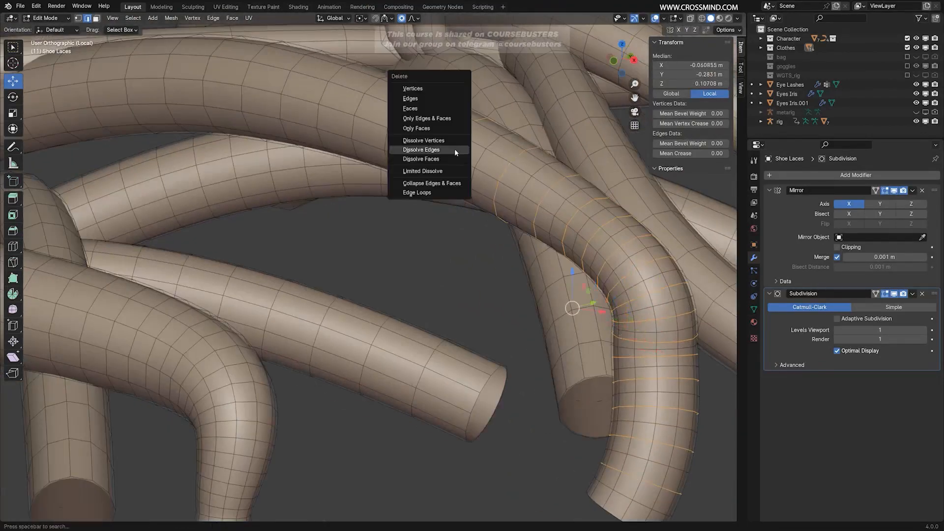
{"action": "left_click", "coordinate": [454, 153]}
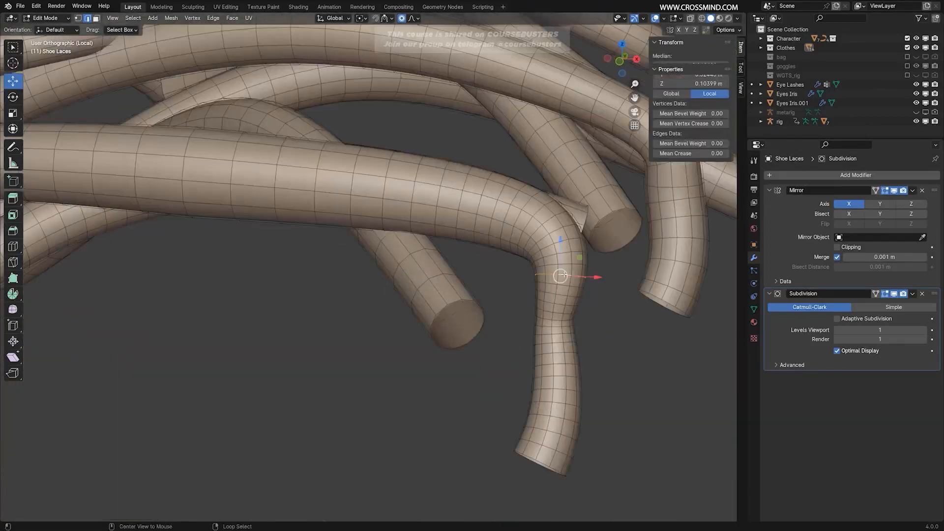
{"action": "left_click", "coordinate": [539, 208], "text": "alt"}
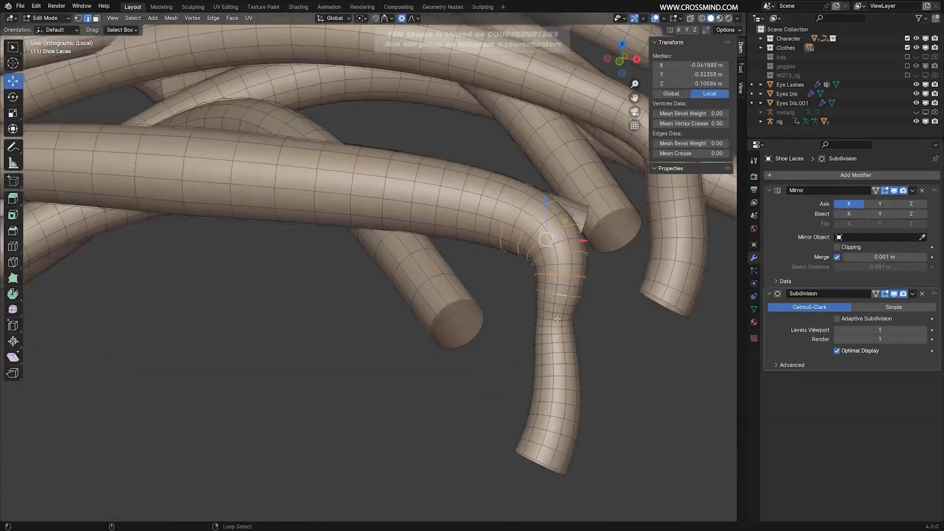
{"action": "key", "text": "x"}
{"action": "left_click", "coordinate": [579, 390]}
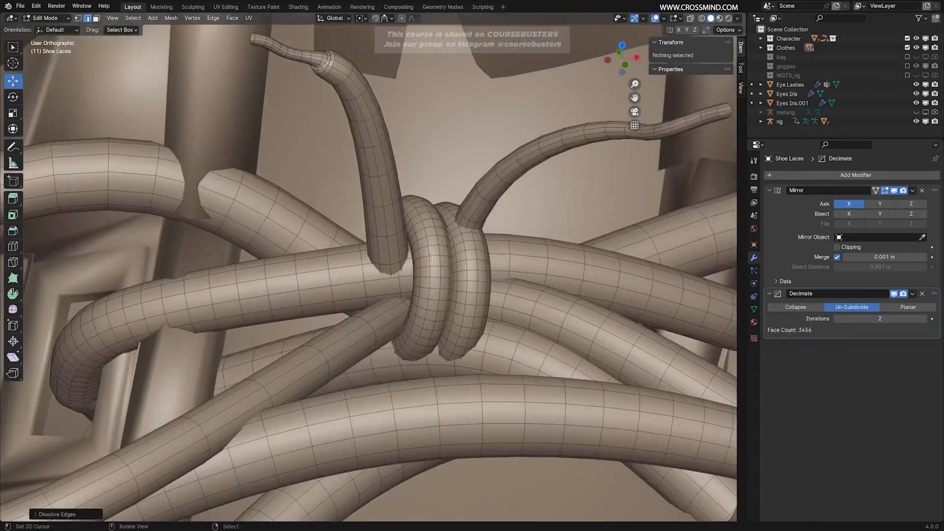
Delete the two dense linked rings wrapped around the laces at the knot.
{"action": "scroll", "coordinate": [432, 257], "scroll_direction": "up", "scroll_amount": 2}
{"action": "key", "text": "l"}
{"action": "key", "text": "l"}
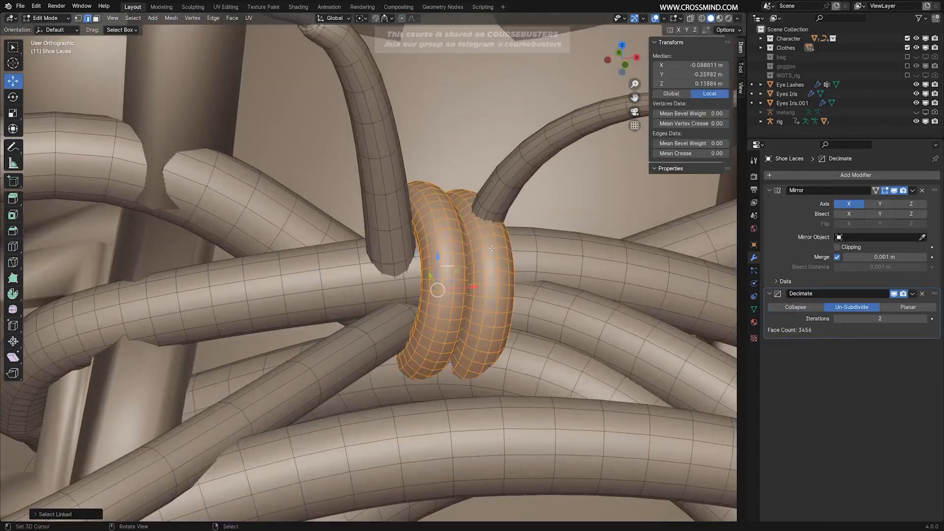
{"action": "key", "text": "x"}
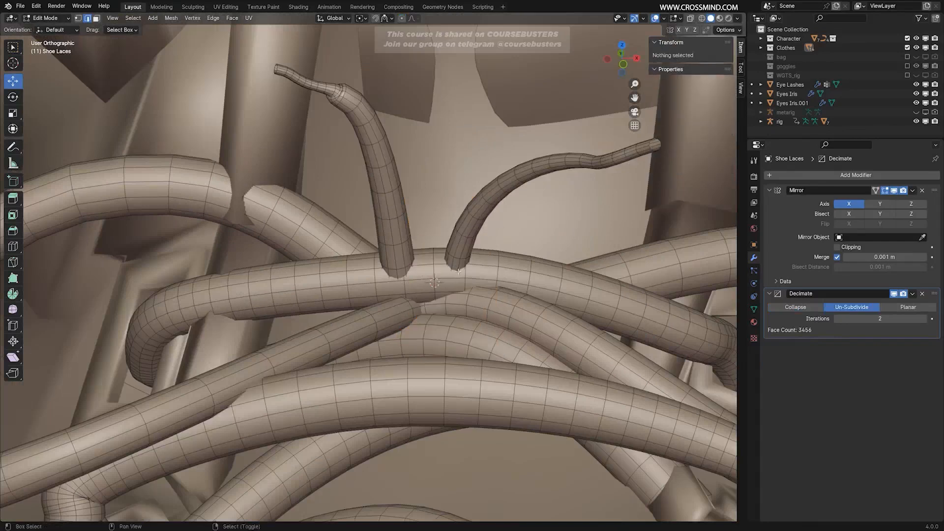
Add a low-poly torus to the shoelace mesh, with few major segments and 7 minor segments.
{"action": "key", "text": "shift+a"}
{"action": "left_click", "coordinate": [445, 333]}
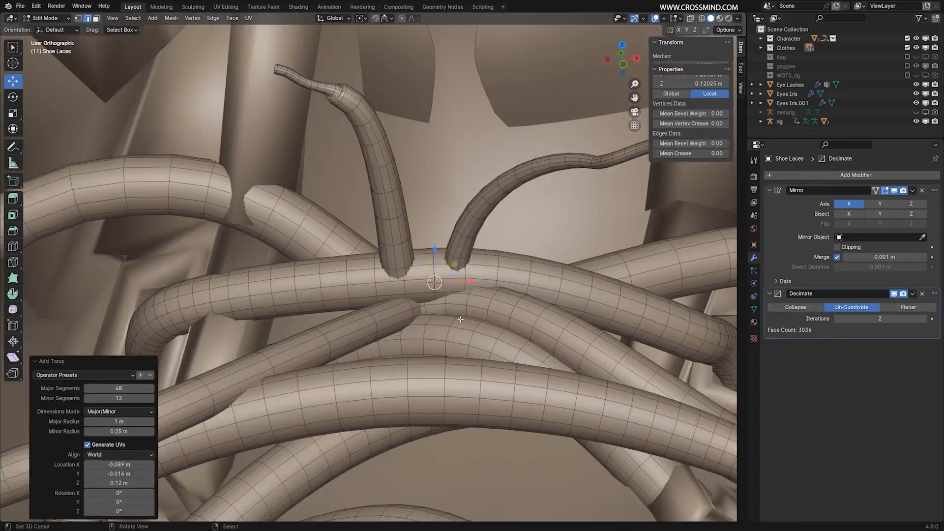
{"action": "scroll", "coordinate": [460, 319], "scroll_direction": "down", "scroll_amount": 10}
{"action": "mouse_move", "coordinate": [125, 389]}
{"action": "left_mouse_down"}
{"action": "mouse_move", "coordinate": [109, 391]}
{"action": "mouse_move", "coordinate": [136, 392]}
{"action": "left_mouse_up"}
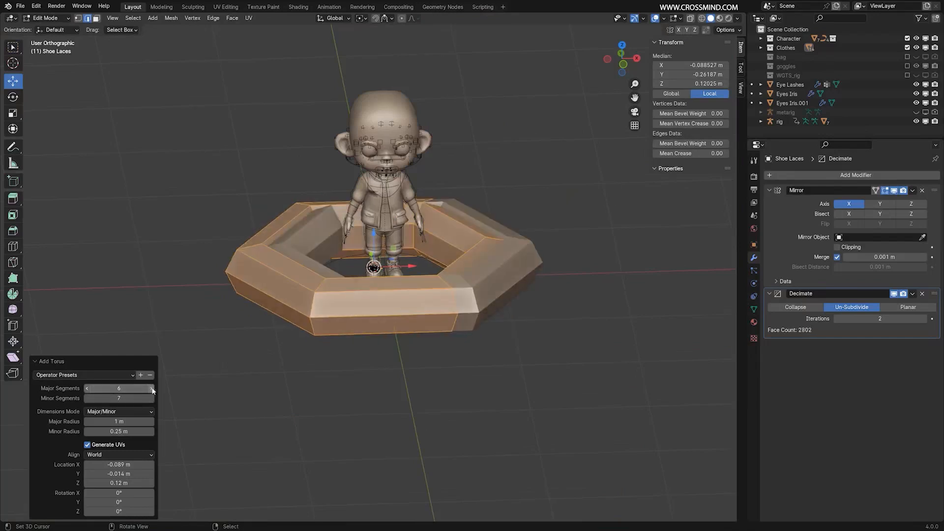
{"action": "left_click", "coordinate": [151, 388]}
{"action": "left_click", "coordinate": [152, 391]}
Scale the torus down to lace size and move it onto the knot of the character's right shoe.
{"action": "key", "text": "g"}
{"action": "left_click", "coordinate": [480, 317]}
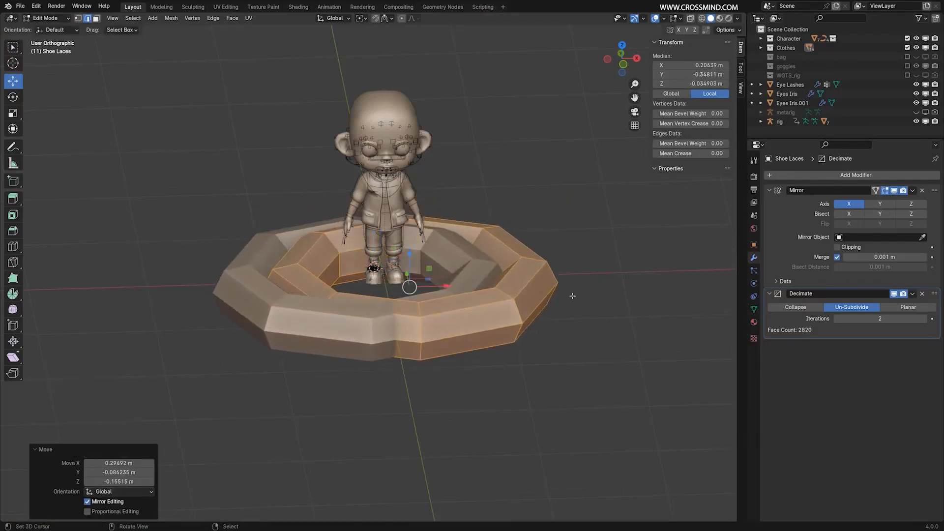
{"action": "key", "text": "s"}
{"action": "left_click", "coordinate": [426, 293]}
{"action": "scroll", "coordinate": [413, 324], "scroll_direction": "up", "scroll_amount": 10}
{"action": "key", "text": "g"}
{"action": "left_click", "coordinate": [129, 290]}
{"action": "scroll", "coordinate": [373, 275], "scroll_direction": "up", "scroll_amount": 5}
{"action": "key", "text": "s"}
{"action": "left_click", "coordinate": [344, 290]}
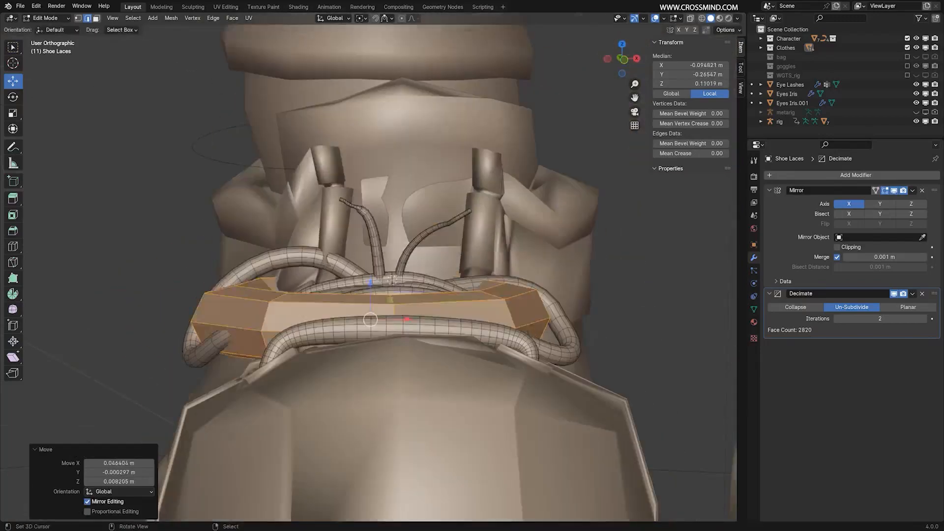
Shape the torus into a small upright ring around the crossing laces and adjust its thickness with Shrink/Fatten.
{"action": "key", "text": "s"}
{"action": "left_click", "coordinate": [388, 275]}
{"action": "key", "text": "s"}
{"action": "middle_click_drag", "start_coordinate": [304, 275], "coordinate": [511, 275]}
{"action": "left_click", "coordinate": [409, 289]}
{"action": "scroll", "coordinate": [442, 280], "scroll_direction": "up", "scroll_amount": 4}
{"action": "key", "text": "g"}
{"action": "key", "text": "alt+s"}
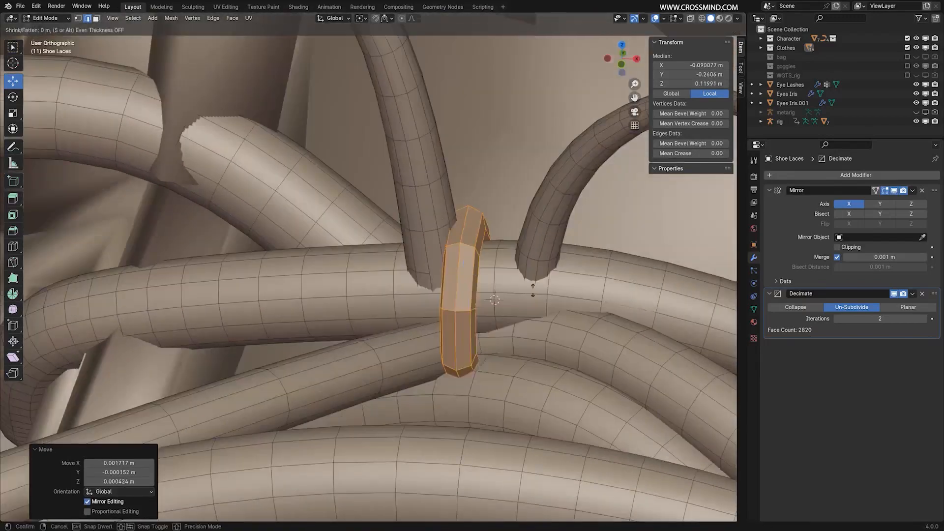
{"action": "left_click", "coordinate": [533, 289]}
{"action": "key", "text": "s"}
{"action": "key", "text": "alt+s"}
{"action": "left_click", "coordinate": [565, 304]}
Duplicate the knot ring and place the copy directly beside the original.
{"action": "middle_click_drag", "start_coordinate": [565, 304], "coordinate": [683, 266]}
{"action": "key", "text": "shift+d"}
{"action": "left_click", "coordinate": [557, 257]}
Select lace faces at the knot and shift them with proportional editing to fit the new rings.
{"action": "scroll", "coordinate": [354, 266], "scroll_direction": "down", "scroll_amount": 3}
{"action": "left_click", "coordinate": [326, 252]}
{"action": "key", "text": "l"}
{"action": "left_click", "coordinate": [327, 253], "text": "alt"}
{"action": "key", "text": "3"}
{"action": "left_click", "coordinate": [325, 261], "text": "alt"}
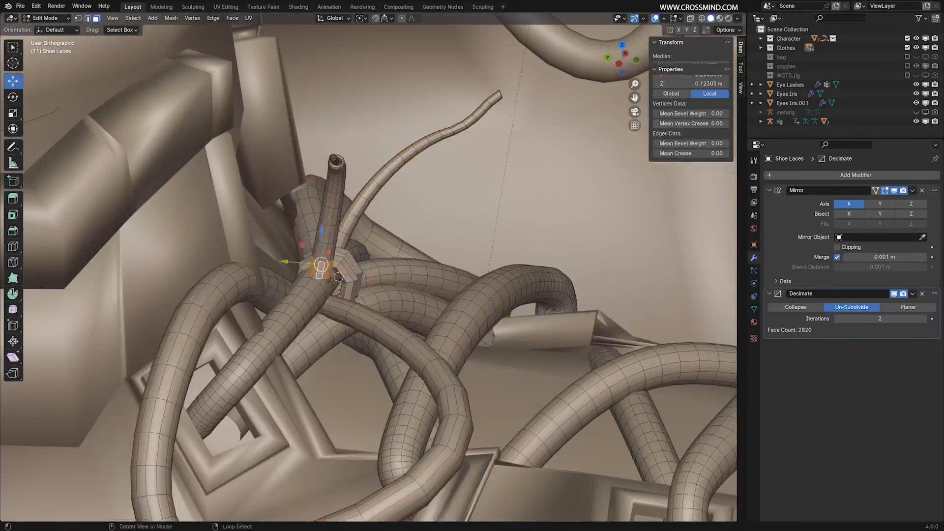
{"action": "middle_click_drag", "start_coordinate": [327, 261], "coordinate": [450, 277]}
{"action": "scroll", "coordinate": [435, 261], "scroll_direction": "up", "scroll_amount": 2}
{"action": "left_click", "coordinate": [431, 265], "text": "alt+shift"}
{"action": "scroll", "coordinate": [449, 276], "scroll_direction": "up", "scroll_amount": 2}
{"action": "key", "text": "ctrl+z"}
{"action": "right_click", "coordinate": [521, 281], "text": "alt+shift"}
{"action": "middle_click_drag", "start_coordinate": [521, 281], "coordinate": [408, 280]}
{"action": "middle_click_drag", "start_coordinate": [460, 15], "coordinate": [265, 310]}
{"action": "key", "text": "o"}
{"action": "key", "text": "g"}
{"action": "left_click", "coordinate": [315, 273]}
Lower the lace faces beneath the rings by about 0.0015 m with connected, smooth proportional editing.
{"action": "right_click", "coordinate": [312, 315], "text": "alt"}
{"action": "right_click", "coordinate": [534, 328], "text": "alt+shift"}
{"action": "key", "text": "g"}
{"action": "left_click", "coordinate": [531, 347]}
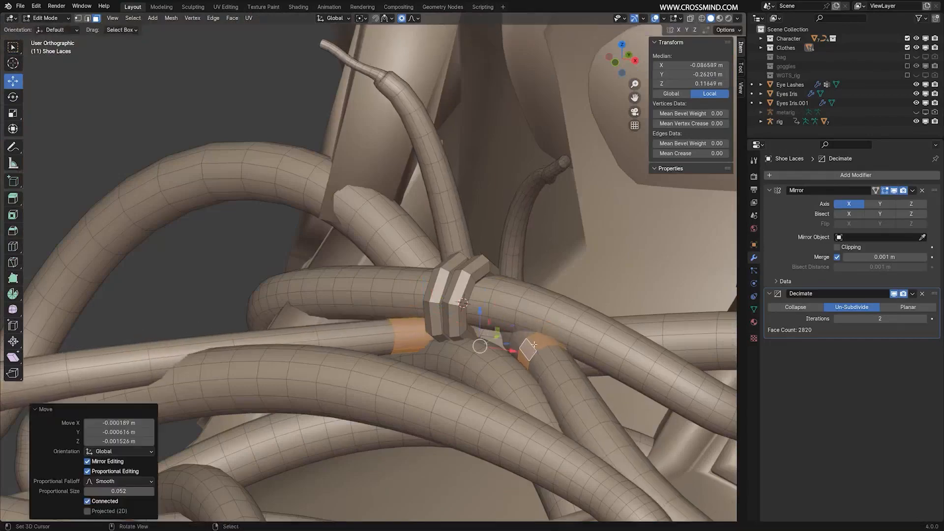
Shade the shoelaces smooth and set their Subdivision modifier levels to 1.
{"action": "key", "text": "Tab"}
{"action": "scroll", "coordinate": [521, 334], "scroll_direction": "down", "scroll_amount": 8}
{"action": "middle_click_drag", "start_coordinate": [521, 334], "coordinate": [508, 323]}
{"action": "scroll", "coordinate": [433, 312], "scroll_direction": "up", "scroll_amount": 3}
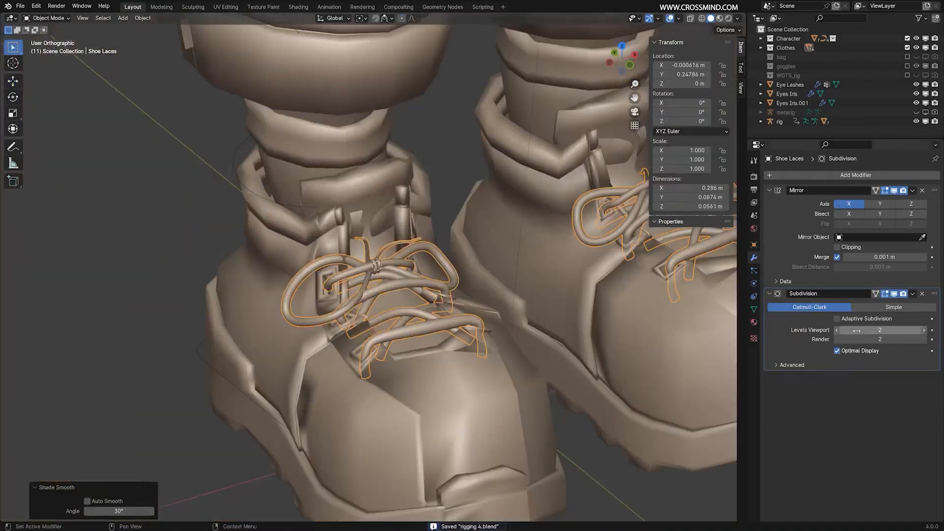
{"action": "left_click", "coordinate": [836, 330]}
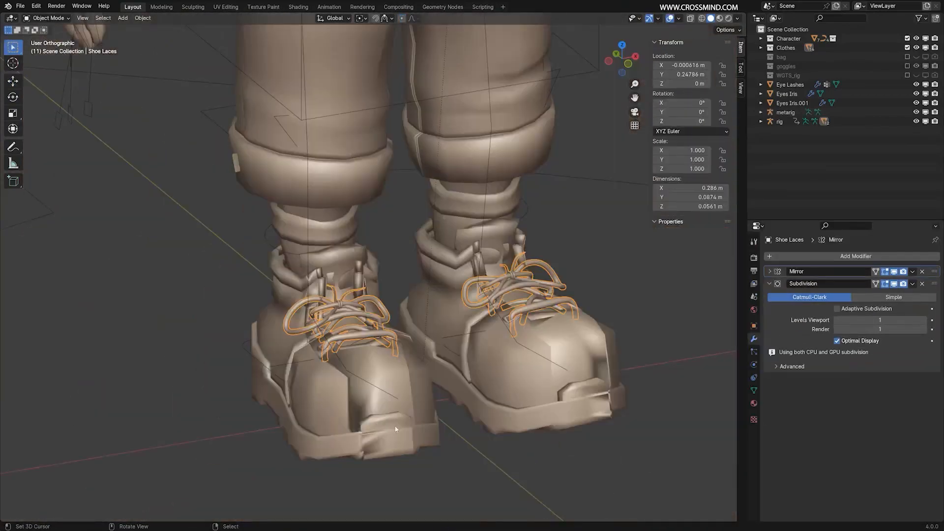
Parent the shoelaces to the rig using Armature Deform with Automatic Weights.
{"action": "middle_click_drag", "start_coordinate": [395, 429], "coordinate": [442, 366]}
{"action": "scroll", "coordinate": [362, 390], "scroll_direction": "up", "scroll_amount": 2}
{"action": "scroll", "coordinate": [363, 390], "scroll_direction": "down", "scroll_amount": 4}
{"action": "middle_click_drag", "start_coordinate": [362, 391], "coordinate": [405, 368]}
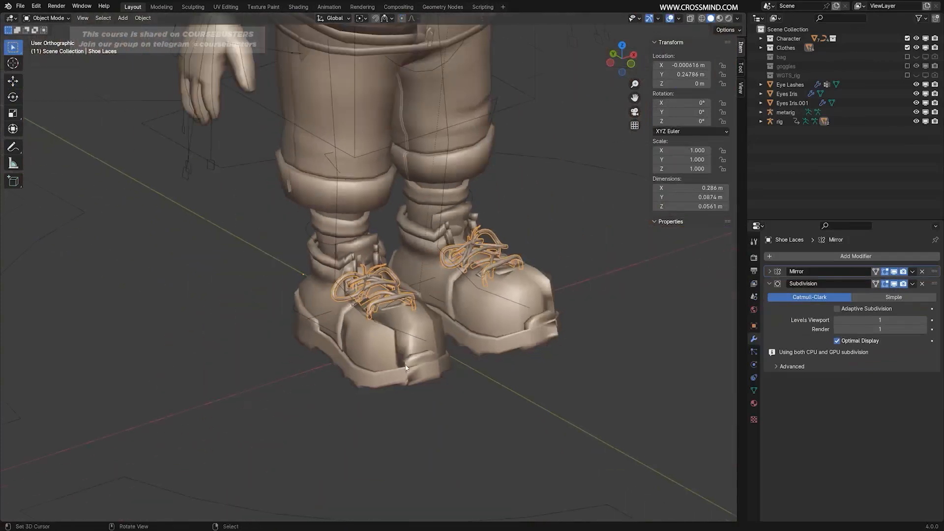
{"action": "scroll", "coordinate": [357, 322], "scroll_direction": "up", "scroll_amount": 3}
{"action": "right_click", "coordinate": [612, 154]}
{"action": "right_click", "coordinate": [579, 204]}
{"action": "scroll", "coordinate": [263, 236], "scroll_direction": "down", "scroll_amount": 4}
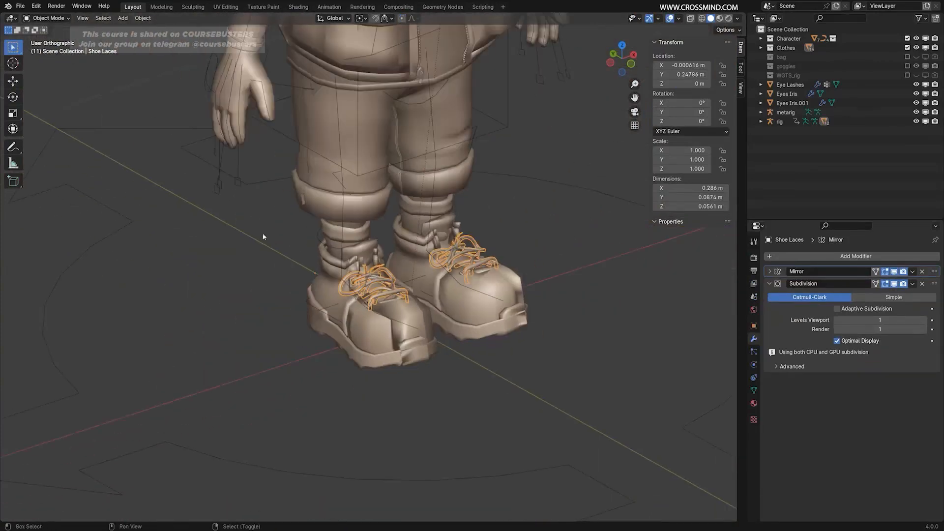
{"action": "right_click", "coordinate": [252, 191], "text": "shift"}
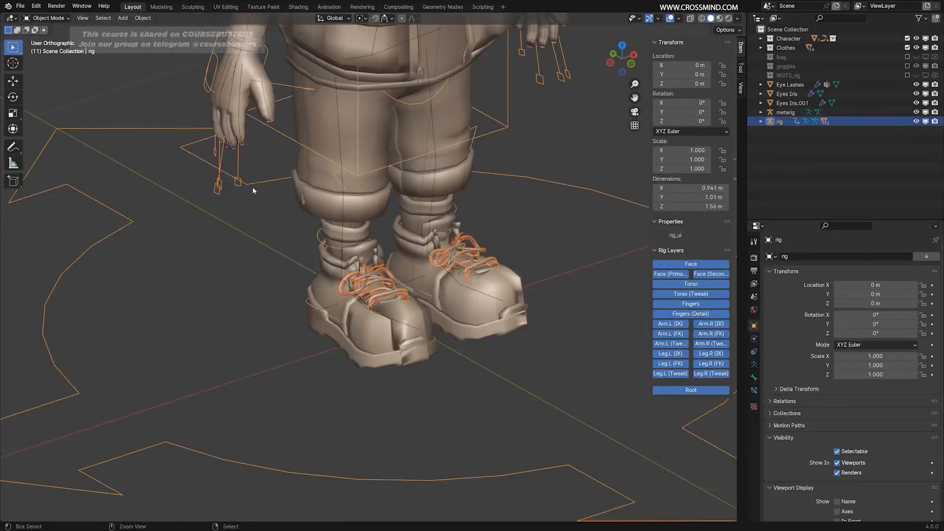
{"action": "key", "text": "ctrl+p"}
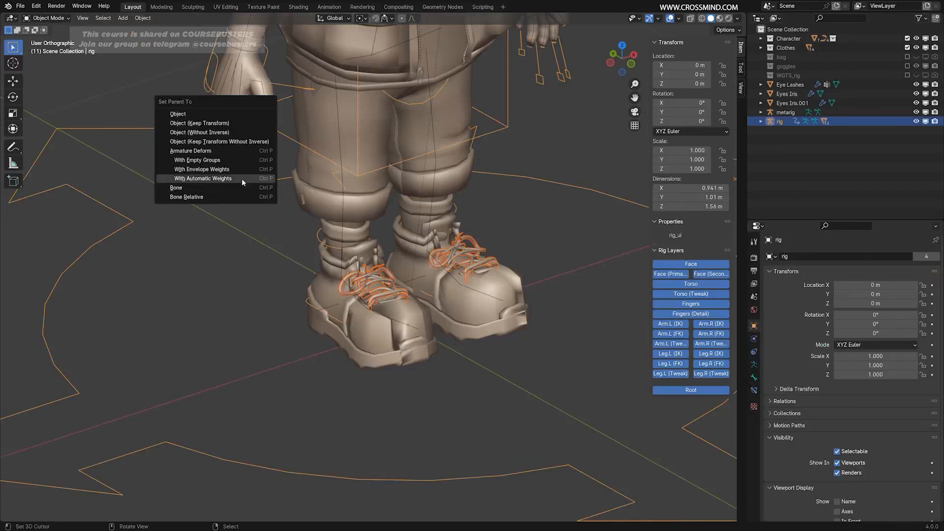
{"action": "left_click", "coordinate": [241, 178]}
Inspect the parented shoelaces closely around the eyelets, loops and knot.
{"action": "middle_click_drag", "start_coordinate": [495, 326], "coordinate": [453, 373]}
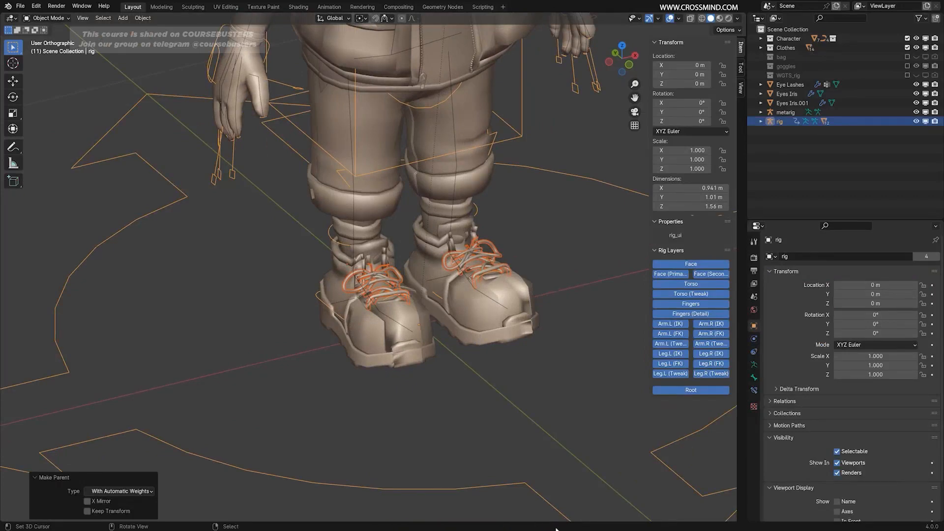
{"action": "scroll", "coordinate": [538, 344], "scroll_direction": "up", "scroll_amount": 6}
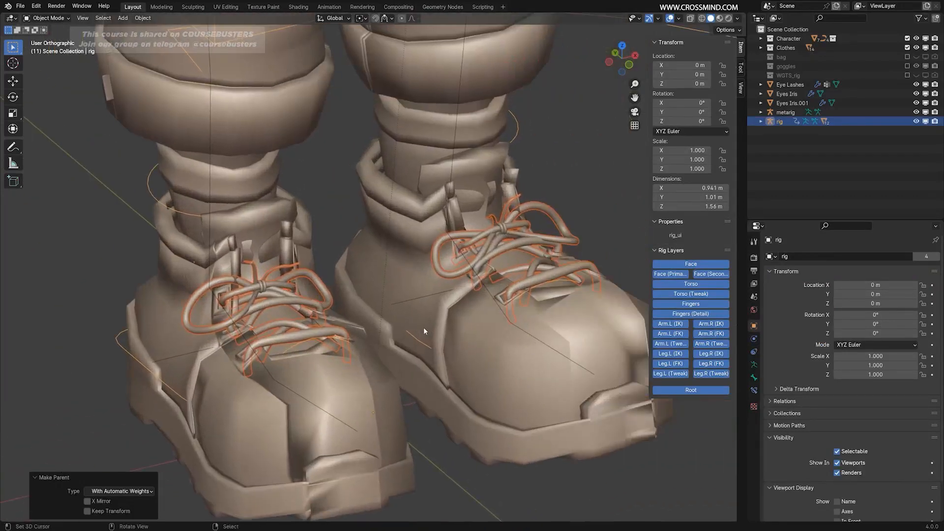
{"action": "middle_click_drag", "start_coordinate": [338, 341], "coordinate": [504, 364], "text": "shift"}
{"action": "scroll", "coordinate": [449, 363], "scroll_direction": "up", "scroll_amount": 4}
{"action": "scroll", "coordinate": [484, 344], "scroll_direction": "up", "scroll_amount": 2}
{"action": "scroll", "coordinate": [504, 365], "scroll_direction": "up", "scroll_amount": 4}
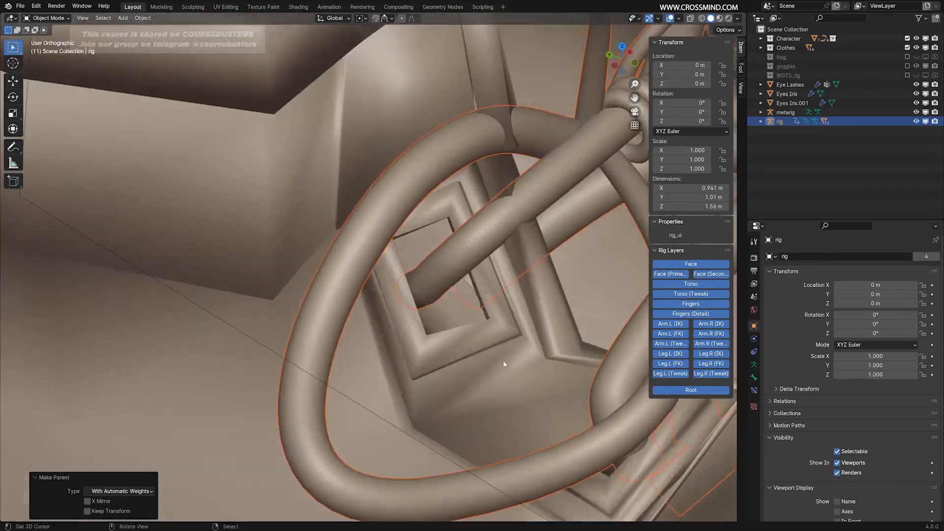
{"action": "middle_click_drag", "start_coordinate": [579, 285], "coordinate": [292, 407], "text": "shift"}
{"action": "scroll", "coordinate": [393, 275], "scroll_direction": "down", "scroll_amount": 3}
{"action": "middle_click_drag", "start_coordinate": [473, 259], "coordinate": [295, 323]}
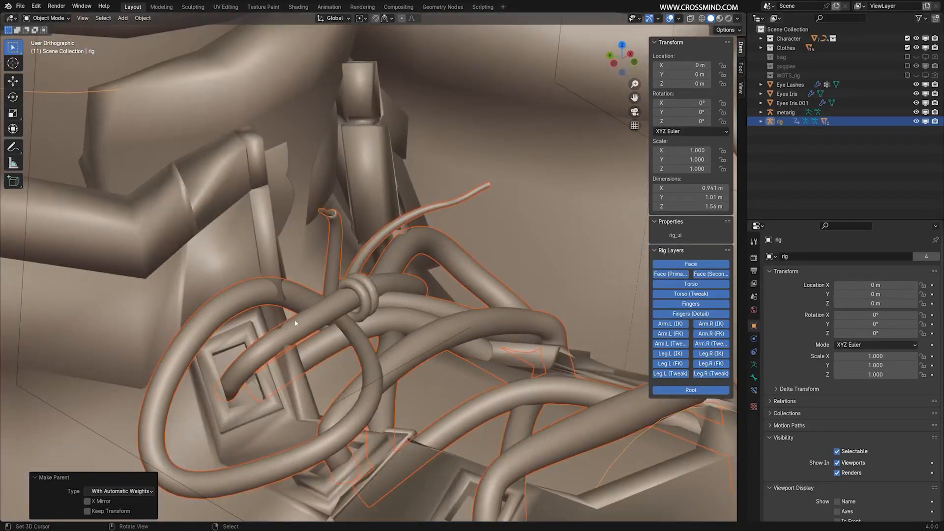
{"action": "scroll", "coordinate": [388, 317], "scroll_direction": "down", "scroll_amount": 3}
{"action": "middle_click_drag", "start_coordinate": [389, 313], "coordinate": [366, 326]}
{"action": "middle_click_drag", "start_coordinate": [412, 288], "coordinate": [502, 270]}
{"action": "scroll", "coordinate": [484, 315], "scroll_direction": "down", "scroll_amount": 8}
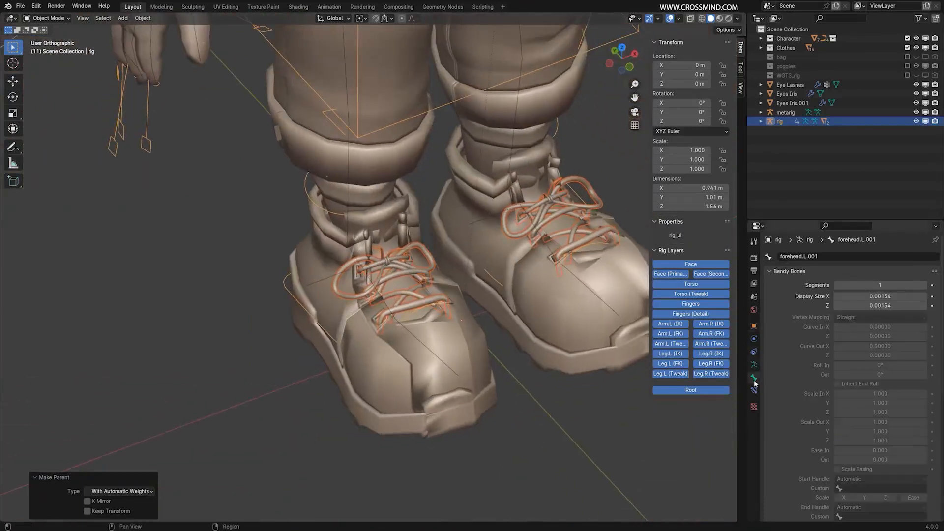
Check the shoelaces' Armature modifier and look through their vertex groups.
{"action": "left_click", "coordinate": [402, 267]}
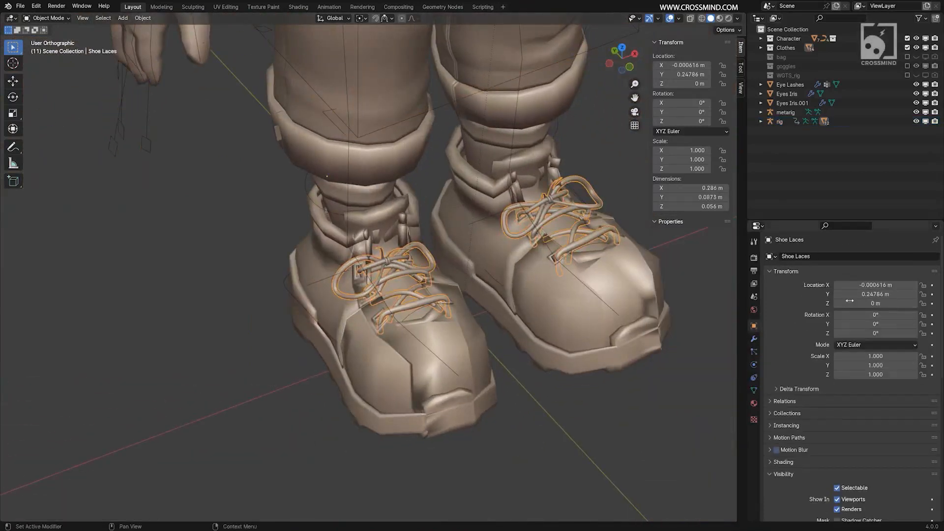
{"action": "left_click", "coordinate": [753, 339]}
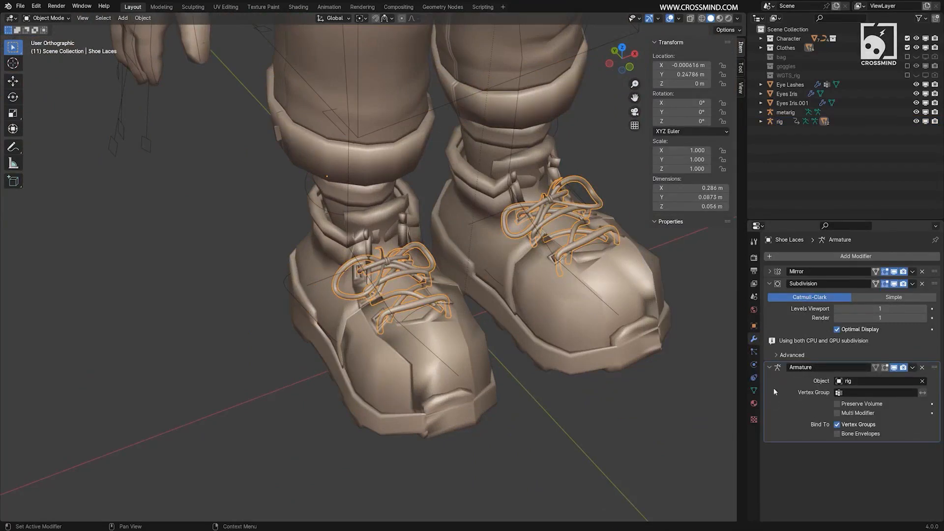
{"action": "left_click", "coordinate": [754, 390]}
{"action": "scroll", "coordinate": [915, 301], "scroll_direction": "up", "scroll_amount": 3}
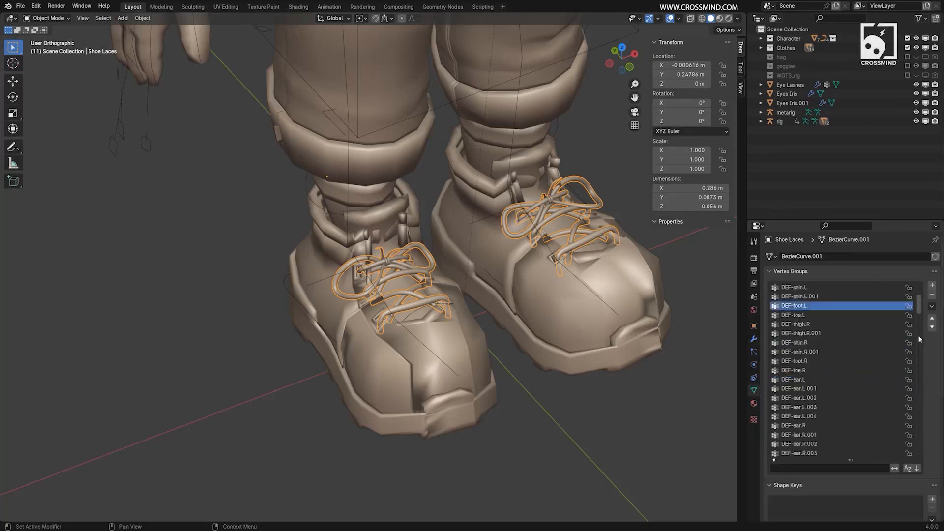
{"action": "scroll", "coordinate": [496, 281], "scroll_direction": "up", "scroll_amount": 2}
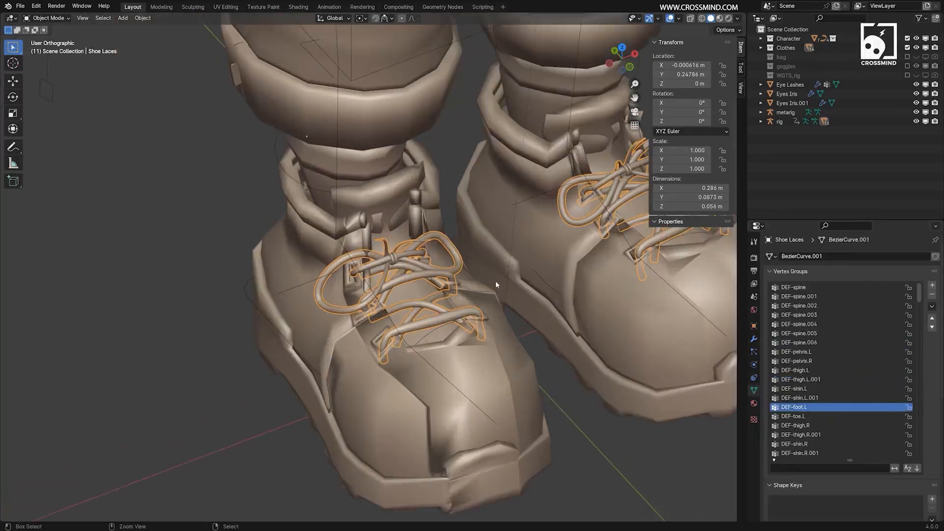
Switch the shoelaces to Weight Paint mode and activate DEF-foot.R among the vertex groups filtered by "foo".
{"action": "key", "text": "ctrl+Tab"}
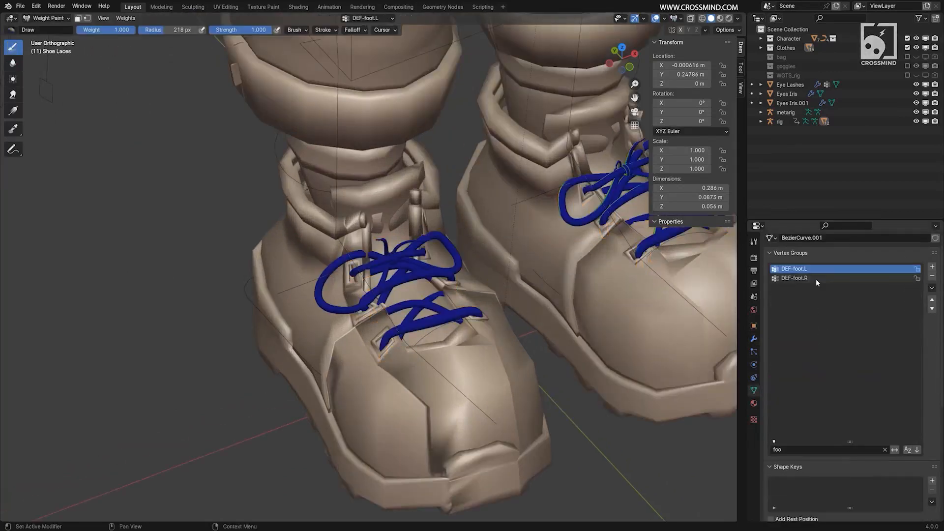
{"action": "left_click", "coordinate": [815, 278]}
{"action": "scroll", "coordinate": [816, 280], "scroll_direction": "up", "scroll_amount": 1, "text": "ctrl"}
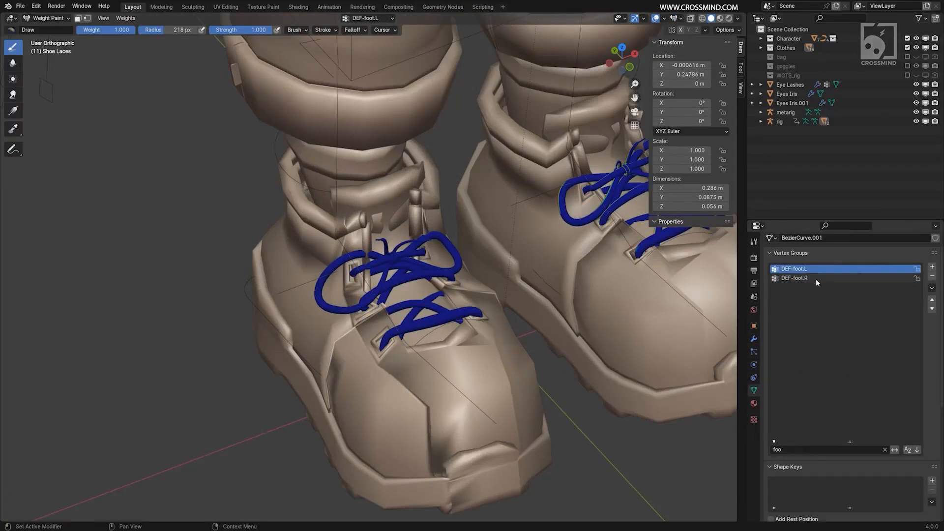
Paint full weight 1.000 for DEF-foot.R over the laces of the character's right shoe.
{"action": "scroll", "coordinate": [815, 280], "scroll_direction": "down", "scroll_amount": 1, "text": "ctrl"}
{"action": "scroll", "coordinate": [422, 312], "scroll_direction": "up", "scroll_amount": 2}
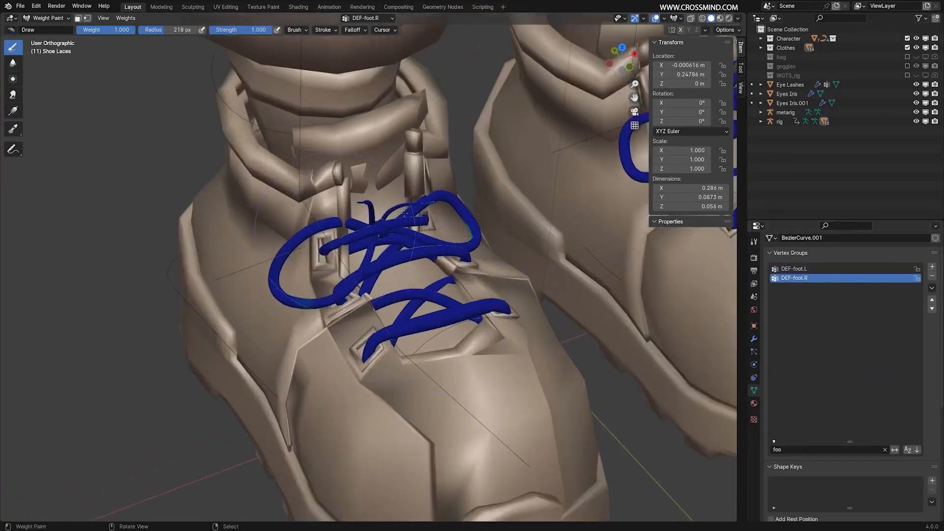
{"action": "scroll", "coordinate": [414, 245], "scroll_direction": "down", "scroll_amount": 1}
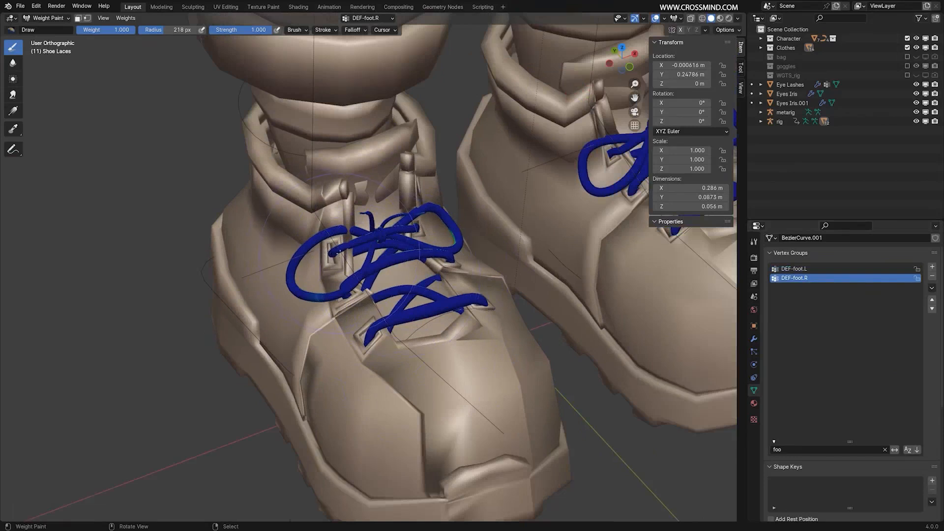
{"action": "left_click_drag", "start_coordinate": [344, 236], "coordinate": [491, 321]}
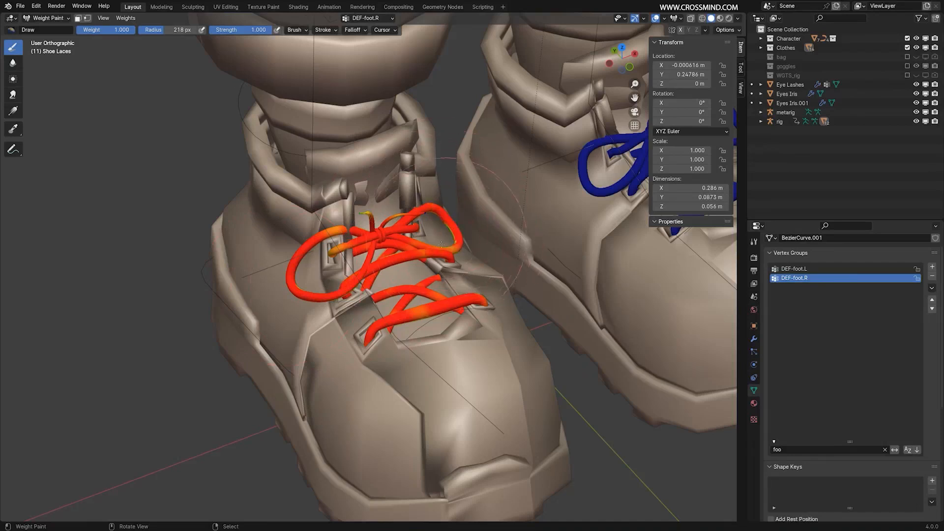
Check the weight brush's Front Faces Only option and return the shoelaces to Object Mode.
{"action": "left_click", "coordinate": [295, 30]}
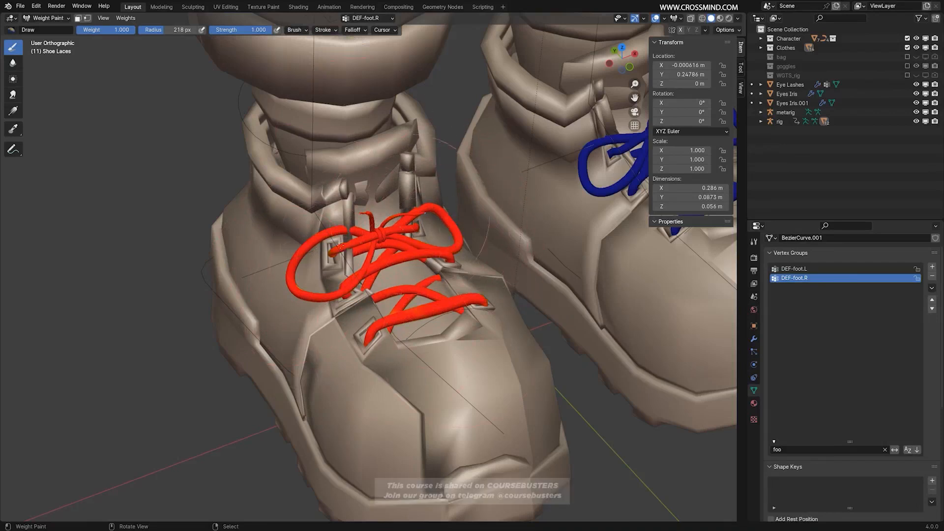
{"action": "left_click", "coordinate": [296, 31]}
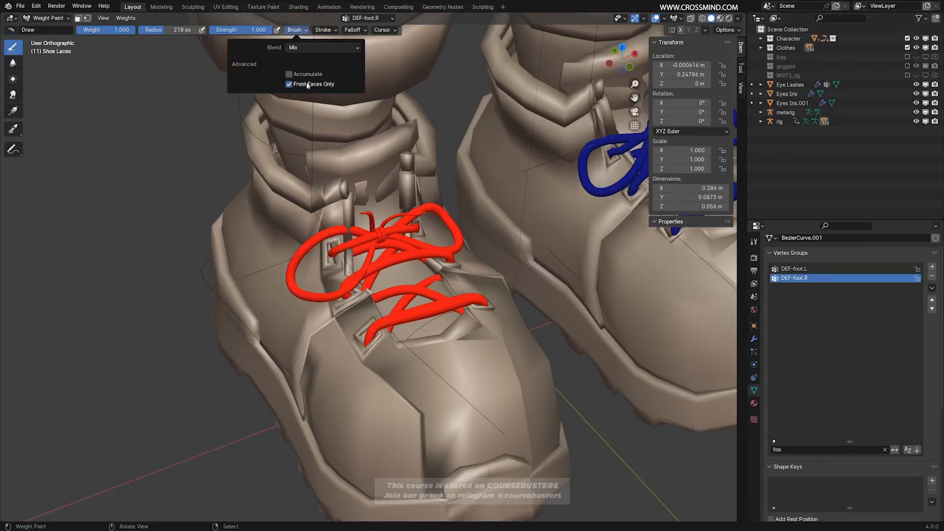
{"action": "scroll", "coordinate": [501, 206], "scroll_direction": "down", "scroll_amount": 4}
{"action": "key", "text": "ctrl+Tab"}
{"action": "scroll", "coordinate": [450, 294], "scroll_direction": "down", "scroll_amount": 3}
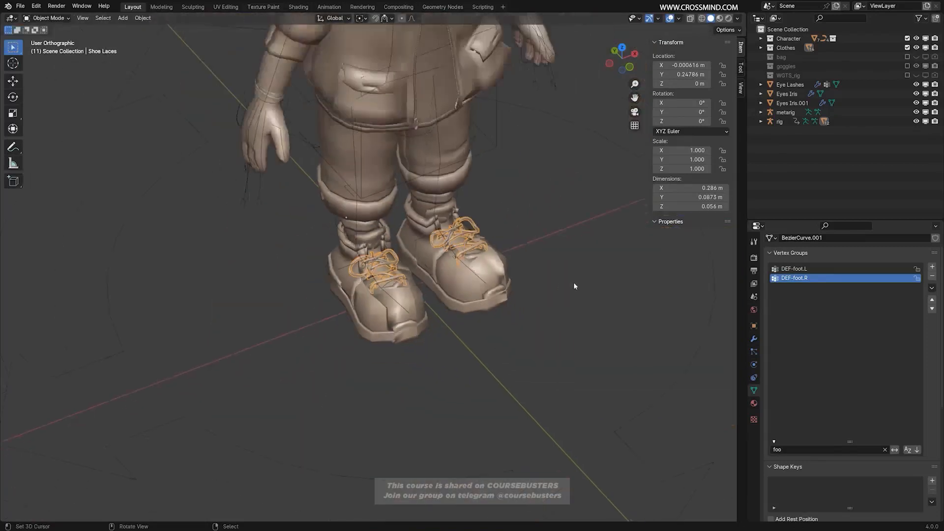
Switch the rig to Pose Mode and test-move and rotate the foot controls to check how the shoelaces follow.
{"action": "left_click", "coordinate": [474, 164]}
{"action": "key", "text": "ctrl+Tab"}
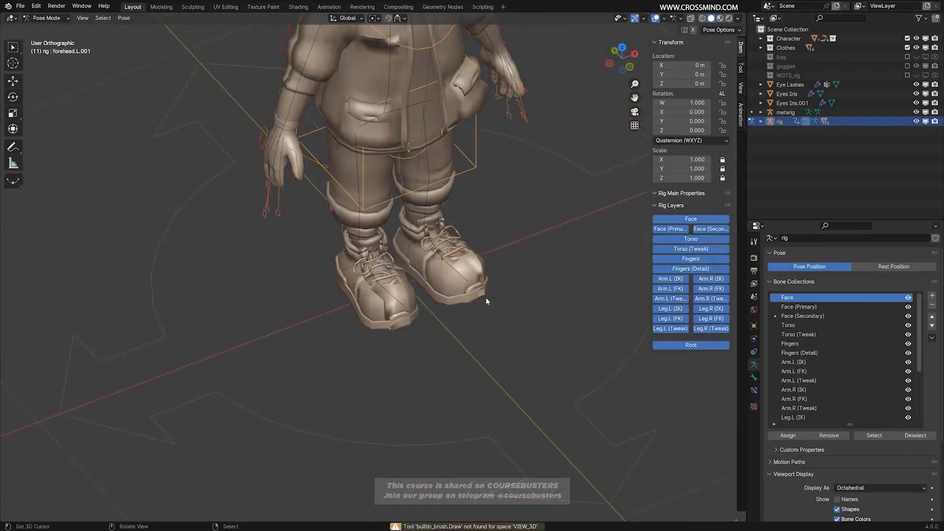
{"action": "scroll", "coordinate": [506, 283], "scroll_direction": "down", "scroll_amount": 3}
{"action": "scroll", "coordinate": [521, 270], "scroll_direction": "up", "scroll_amount": 4}
{"action": "mouse_move", "coordinate": [373, 290]}
{"action": "middle_mouse_down"}
{"action": "mouse_move", "coordinate": [427, 287]}
{"action": "mouse_move", "coordinate": [317, 298]}
{"action": "mouse_move", "coordinate": [379, 285]}
{"action": "middle_mouse_up"}
{"action": "right_click", "coordinate": [351, 309]}
{"action": "key", "text": "g"}
{"action": "right_click", "coordinate": [315, 290]}
{"action": "key", "text": "r"}
{"action": "right_click", "coordinate": [442, 286]}
Test-move the root control and the whole rig to look for parts that are not bound.
{"action": "scroll", "coordinate": [442, 287], "scroll_direction": "down", "scroll_amount": 3}
{"action": "right_click", "coordinate": [555, 314]}
{"action": "middle_click_drag", "start_coordinate": [555, 315], "coordinate": [523, 356]}
{"action": "key", "text": "g"}
{"action": "middle_click_drag", "start_coordinate": [543, 340], "coordinate": [477, 316]}
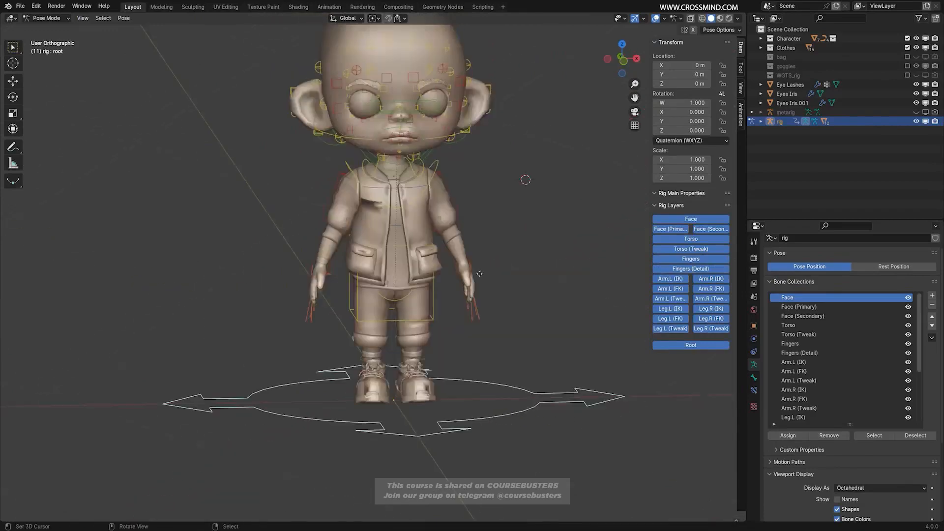
{"action": "key", "text": "g"}
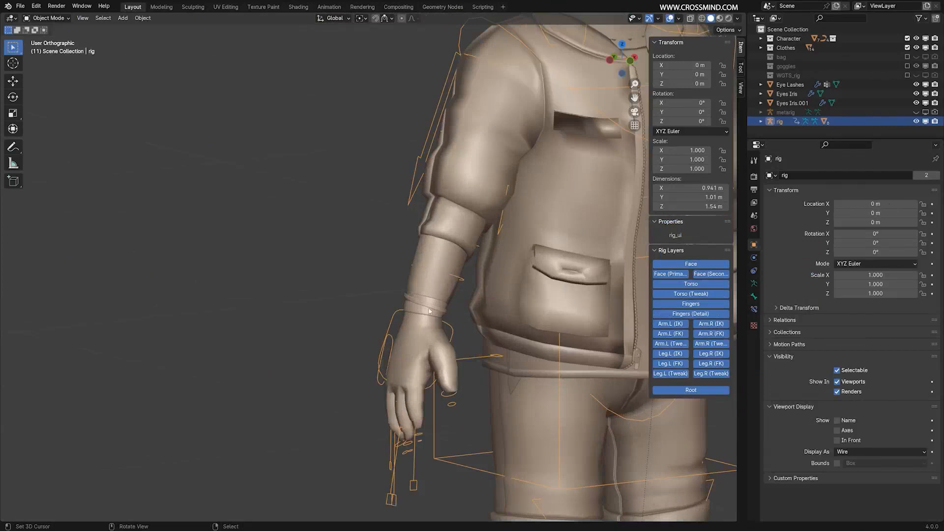
Parent the wristband on the character's right wrist to the rig with Automatic Weights.
{"action": "left_click", "coordinate": [426, 308]}
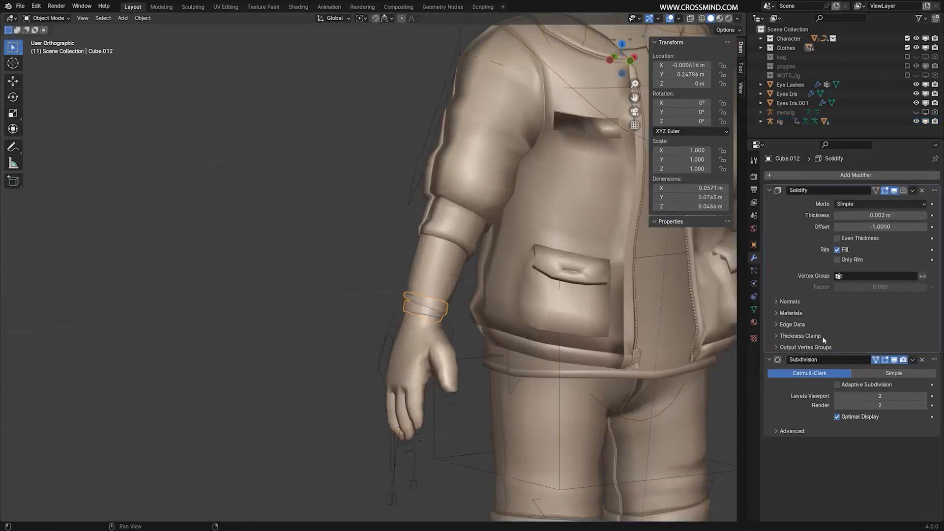
{"action": "scroll", "coordinate": [535, 263], "scroll_direction": "down", "scroll_amount": 6}
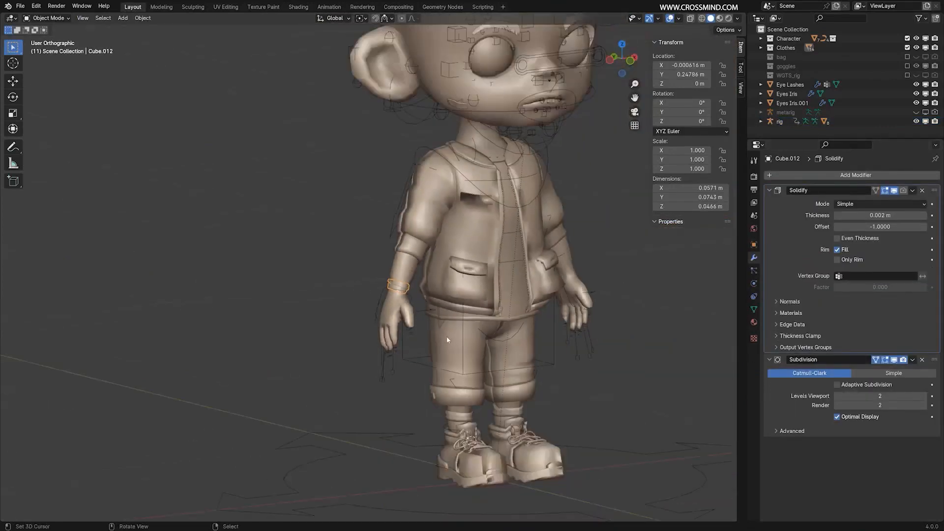
{"action": "right_click", "coordinate": [384, 343], "text": "shift"}
{"action": "key", "text": "ctrl+p"}
{"action": "left_click", "coordinate": [384, 331]}
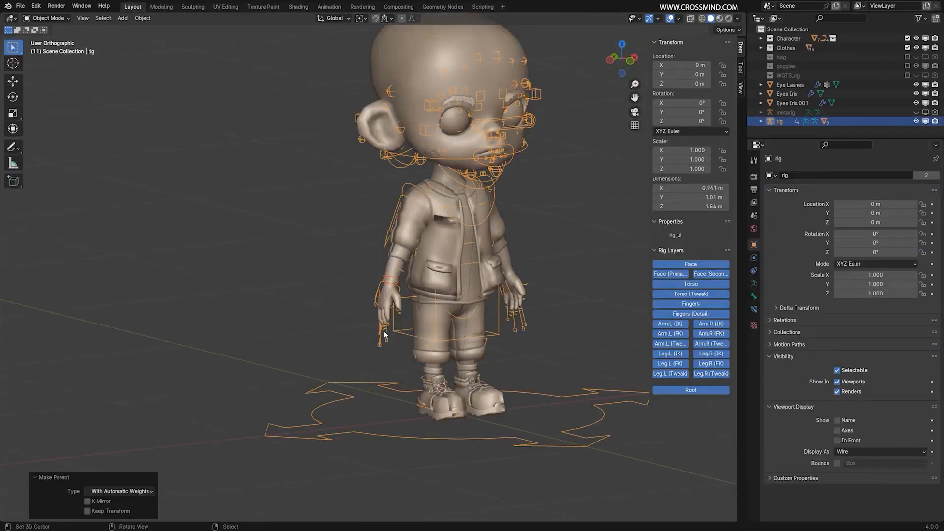
Test-move the rig around the arms and legs to check for further unbound clothing parts.
{"action": "scroll", "coordinate": [408, 315], "scroll_direction": "up", "scroll_amount": 3}
{"action": "key", "text": "g"}
{"action": "right_click", "coordinate": [613, 252]}
{"action": "middle_click_drag", "start_coordinate": [590, 305], "coordinate": [536, 59], "text": "shift"}
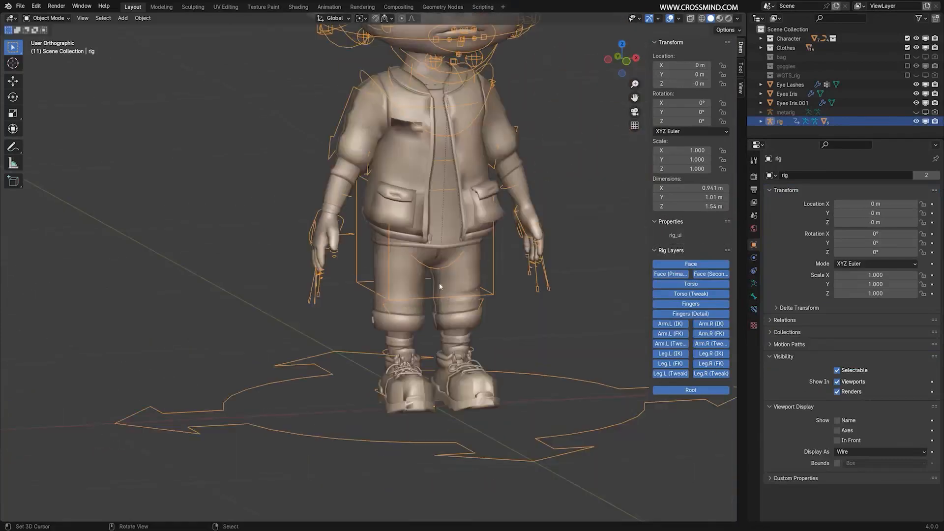
{"action": "key", "text": "g"}
{"action": "right_click", "coordinate": [344, 295]}
Parent the small tongue pieces above the shoelaces to the rig with Automatic Weights.
{"action": "scroll", "coordinate": [384, 366], "scroll_direction": "up", "scroll_amount": 7}
{"action": "middle_click_drag", "start_coordinate": [551, 320], "coordinate": [533, 319]}
{"action": "right_click", "coordinate": [533, 319]}
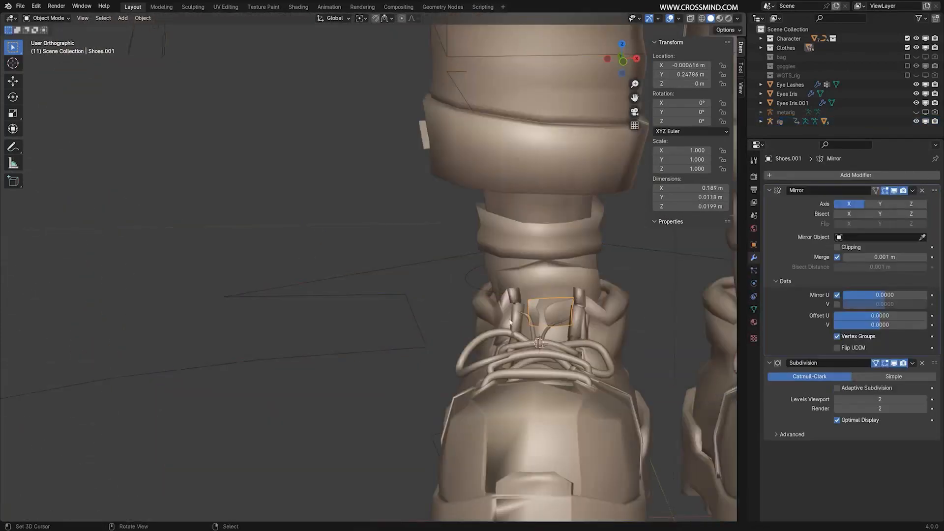
{"action": "left_click", "coordinate": [469, 290], "text": "shift"}
{"action": "key", "text": "ctrl+p"}
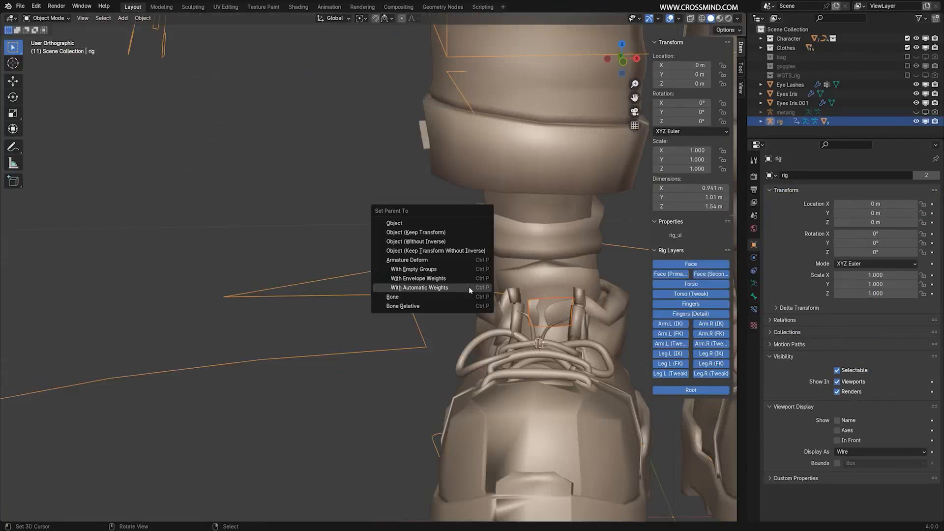
{"action": "left_click", "coordinate": [468, 286]}
Test-move the rig again to check the parts around the shoes.
{"action": "scroll", "coordinate": [419, 319], "scroll_direction": "down", "scroll_amount": 4}
{"action": "key", "text": "g"}
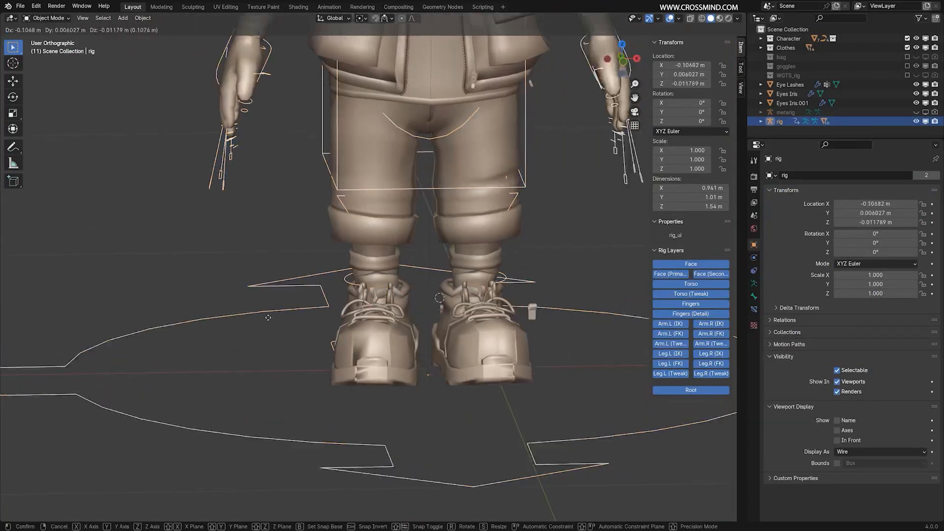
{"action": "right_click", "coordinate": [152, 344]}
{"action": "middle_click_drag", "start_coordinate": [334, 295], "coordinate": [511, 281]}
Parent the small heel tabs at the back of the shoes to the rig with Automatic Weights.
{"action": "scroll", "coordinate": [355, 280], "scroll_direction": "up", "scroll_amount": 2}
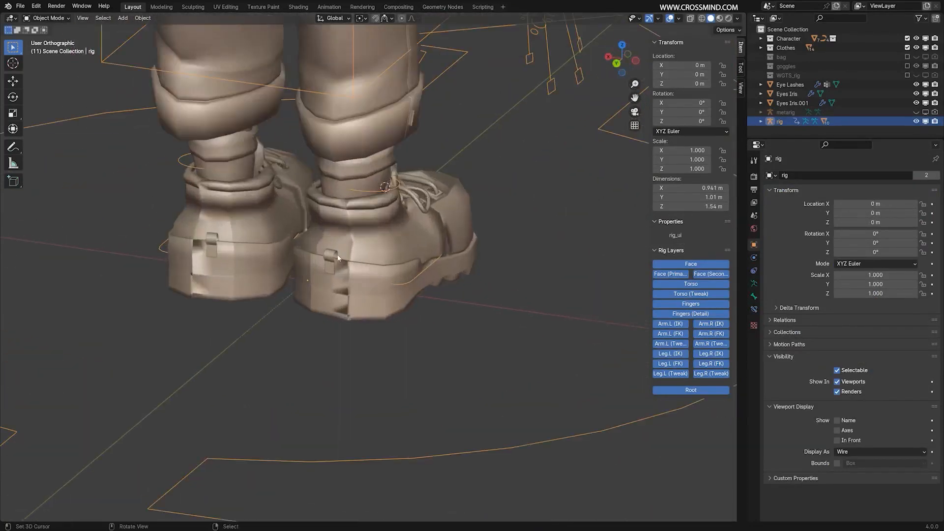
{"action": "left_click", "coordinate": [338, 258]}
{"action": "key", "text": "g"}
{"action": "right_click", "coordinate": [410, 287]}
{"action": "scroll", "coordinate": [410, 287], "scroll_direction": "up", "scroll_amount": 4}
{"action": "left_click", "coordinate": [347, 392], "text": "shift"}
{"action": "key", "text": "ctrl+p"}
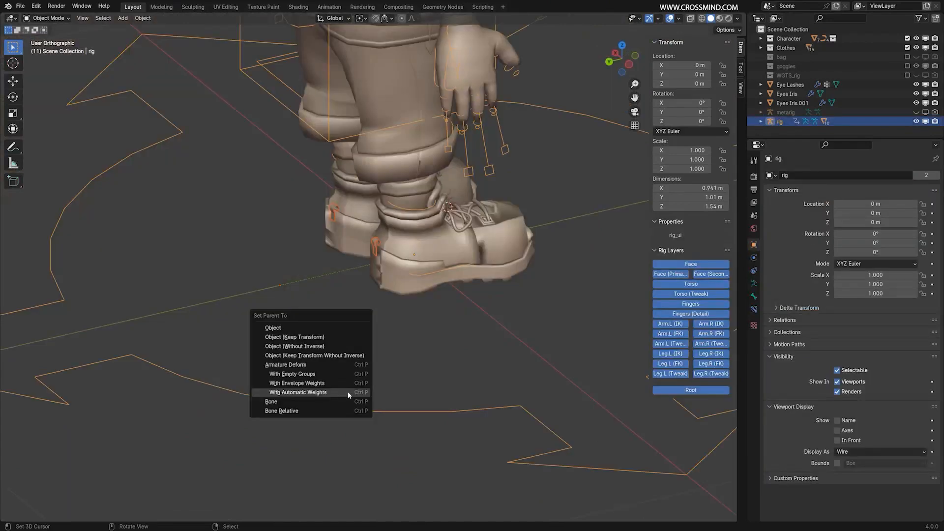
{"action": "left_click", "coordinate": [347, 391]}
Move the whole rig about 0.62 m sideways in negative X to examine which parts stay behind.
{"action": "scroll", "coordinate": [361, 386], "scroll_direction": "down", "scroll_amount": 3}
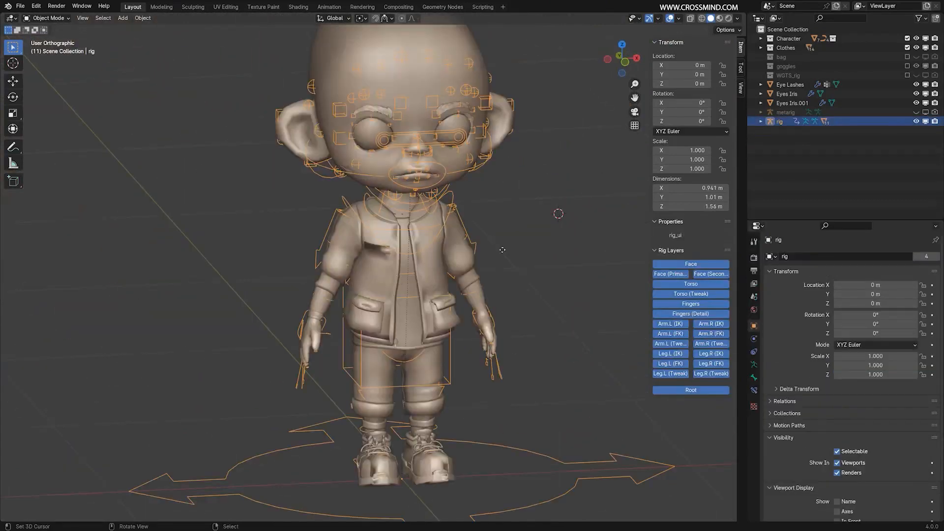
{"action": "key", "text": "g"}
{"action": "left_click", "coordinate": [300, 279]}
{"action": "middle_click_drag", "start_coordinate": [392, 221], "coordinate": [342, 213]}
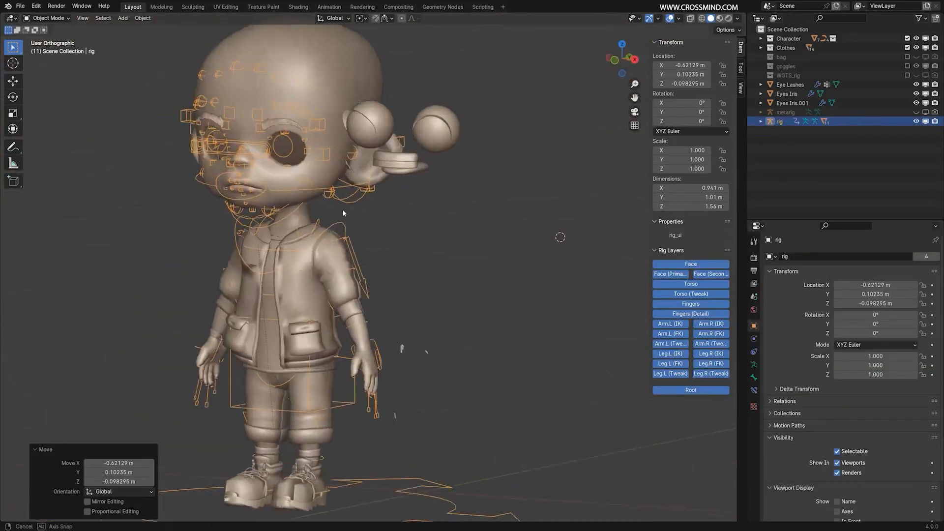
{"action": "scroll", "coordinate": [434, 288], "scroll_direction": "up", "scroll_amount": 1}
{"action": "middle_click_drag", "start_coordinate": [422, 184], "coordinate": [440, 194], "text": "shift"}
{"action": "scroll", "coordinate": [463, 274], "scroll_direction": "up", "scroll_amount": 3}
{"action": "scroll", "coordinate": [483, 235], "scroll_direction": "down", "scroll_amount": 6}
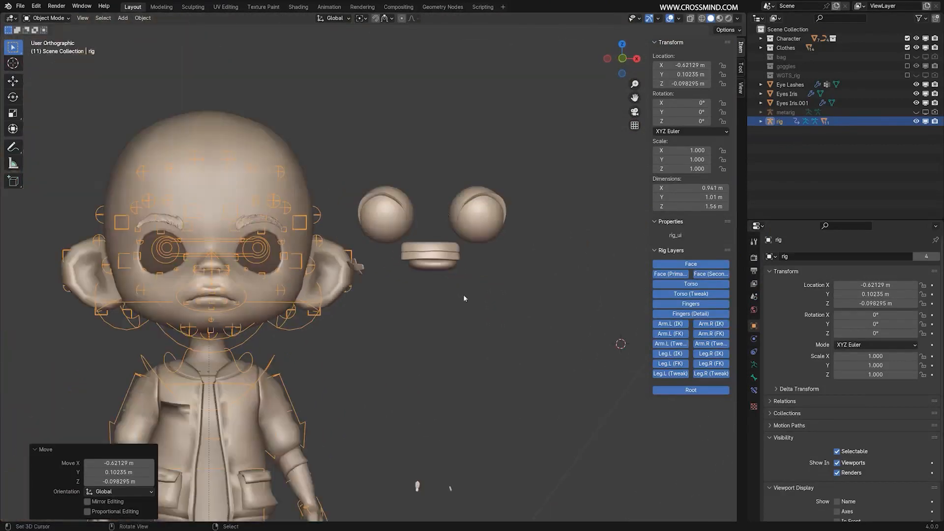
Clear the rig's location and save the file.
{"action": "middle_click_drag", "start_coordinate": [483, 238], "coordinate": [577, 315]}
{"action": "key", "text": "alt+g"}
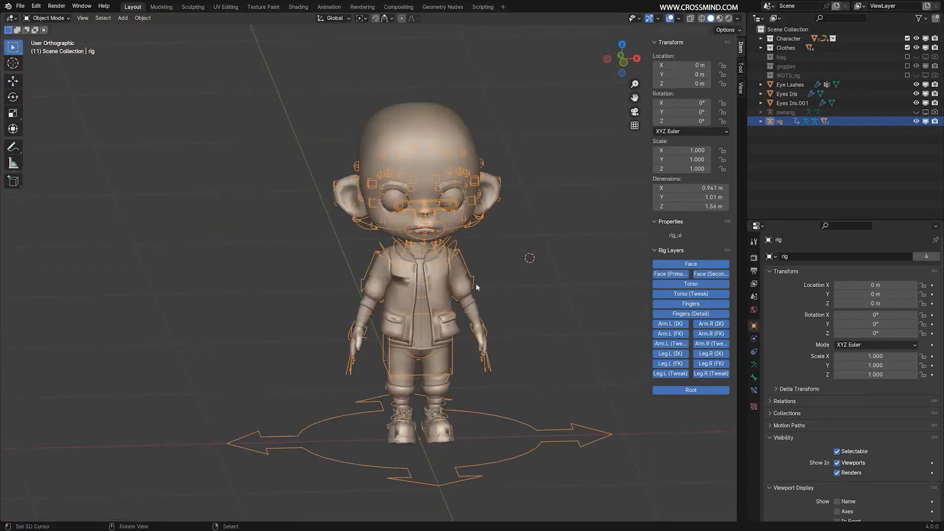
{"action": "key", "text": "ctrl+s"}
Test-move the eye_common control in Pose Mode from the front view.
{"action": "key", "text": "KP_1"}
{"action": "scroll", "coordinate": [495, 270], "scroll_direction": "up", "scroll_amount": 6}
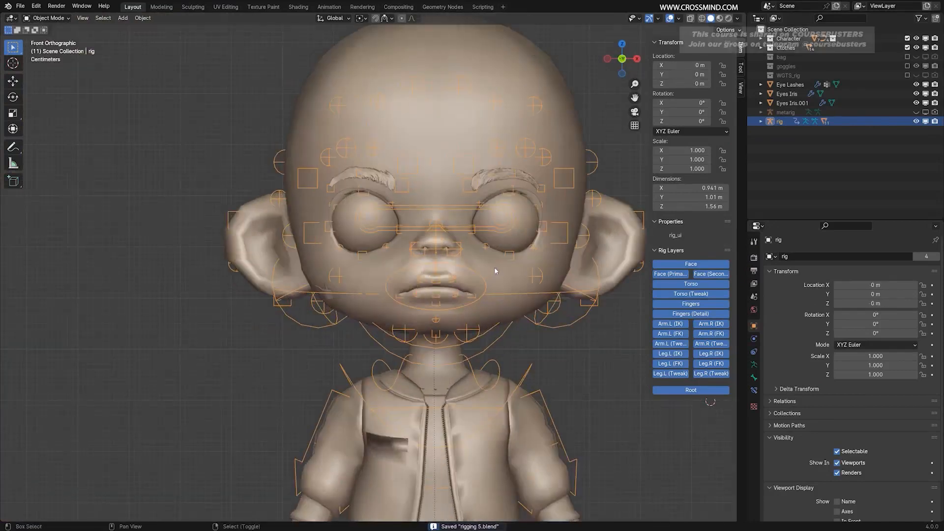
{"action": "scroll", "coordinate": [495, 271], "scroll_direction": "up", "scroll_amount": 3}
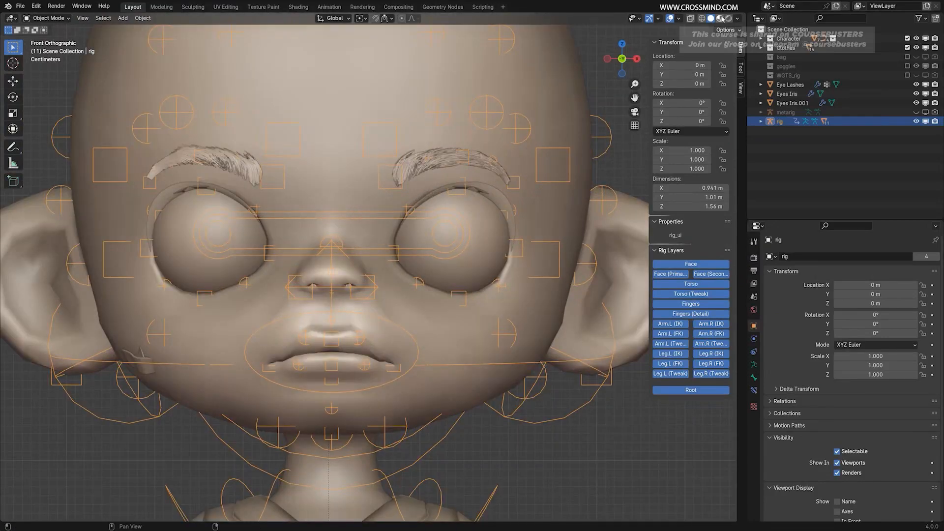
{"action": "scroll", "coordinate": [393, 254], "scroll_direction": "down", "scroll_amount": 1}
{"action": "key", "text": "ctrl+Tab"}
{"action": "left_click", "coordinate": [410, 255]}
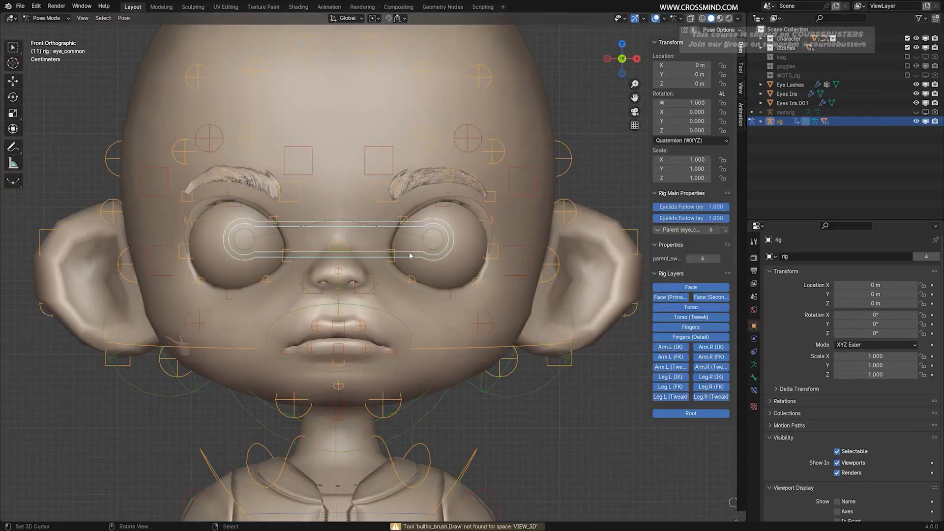
{"action": "scroll", "coordinate": [411, 255], "scroll_direction": "up", "scroll_amount": 3}
{"action": "key", "text": "g"}
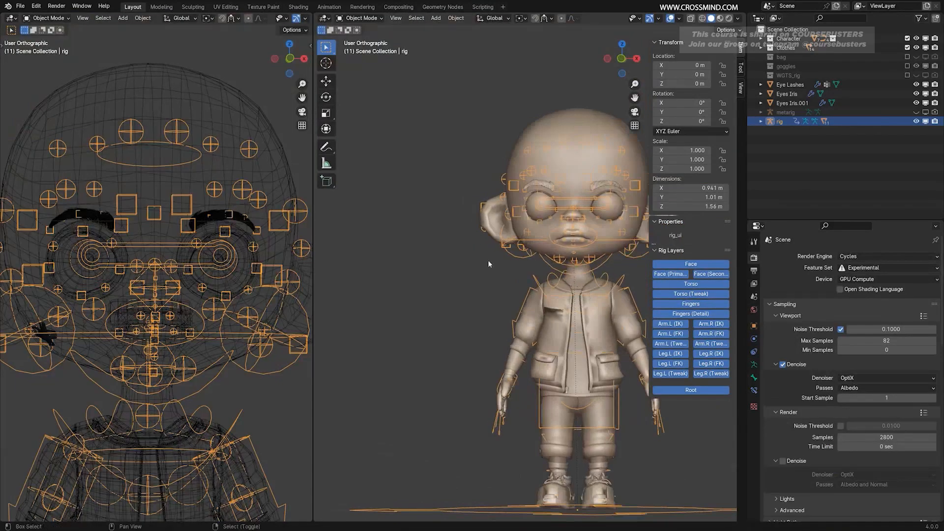
{"action": "scroll", "coordinate": [576, 255], "scroll_direction": "up", "scroll_amount": 4}
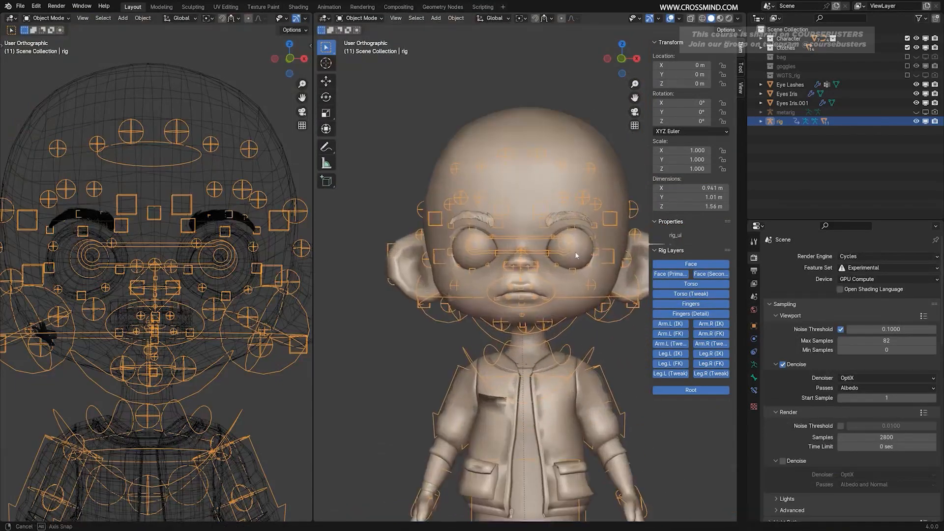
Set the Cycles viewport Max Samples to 2 for a rendered preview beside the working viewport.
{"action": "middle_click_drag", "start_coordinate": [576, 255], "coordinate": [582, 253]}
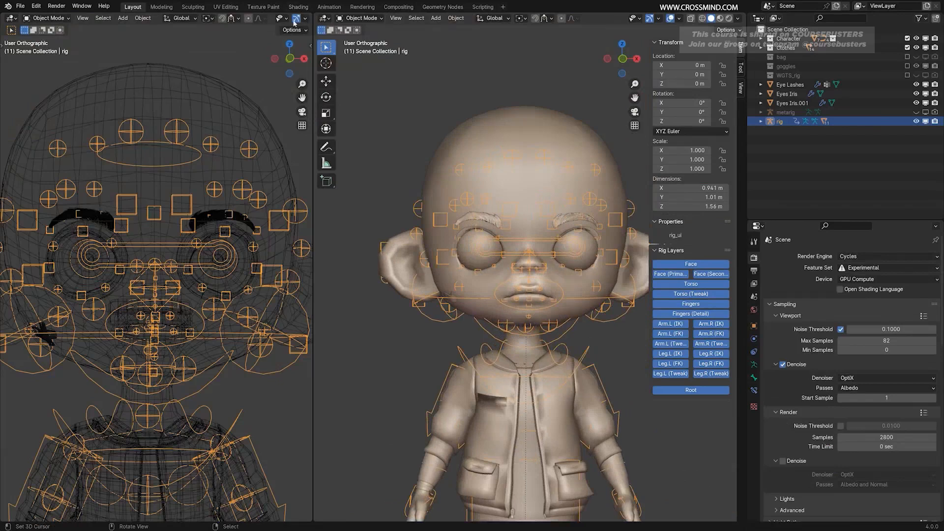
{"action": "scroll", "coordinate": [294, 23], "scroll_direction": "down", "scroll_amount": 4}
{"action": "scroll", "coordinate": [220, 123], "scroll_direction": "up", "scroll_amount": 2}
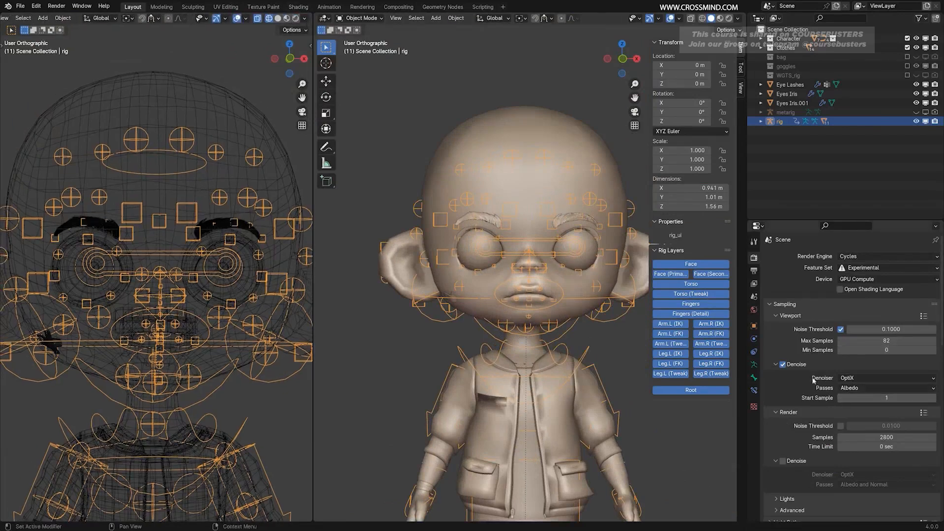
{"action": "left_click", "coordinate": [874, 340]}
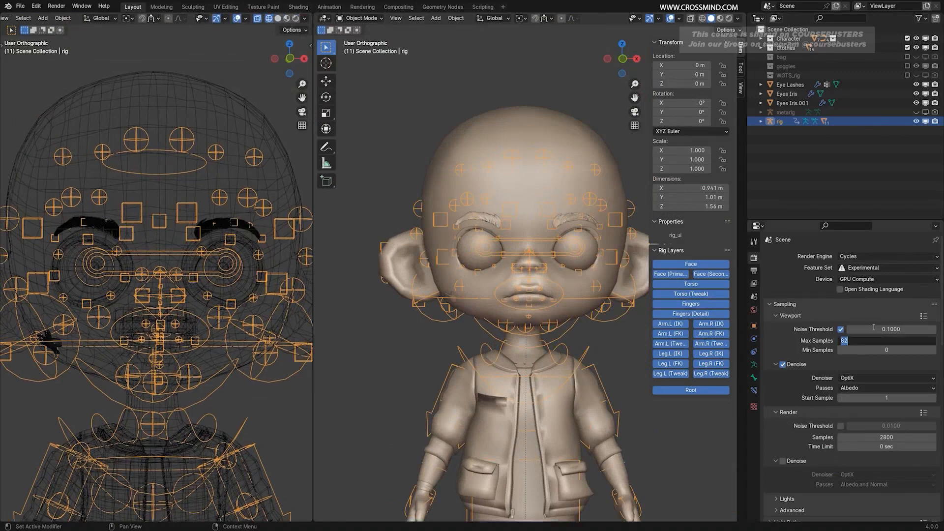
{"action": "key", "text": "BackSpace"}
{"action": "type", "text": "2"}
{"action": "key", "text": "Return"}
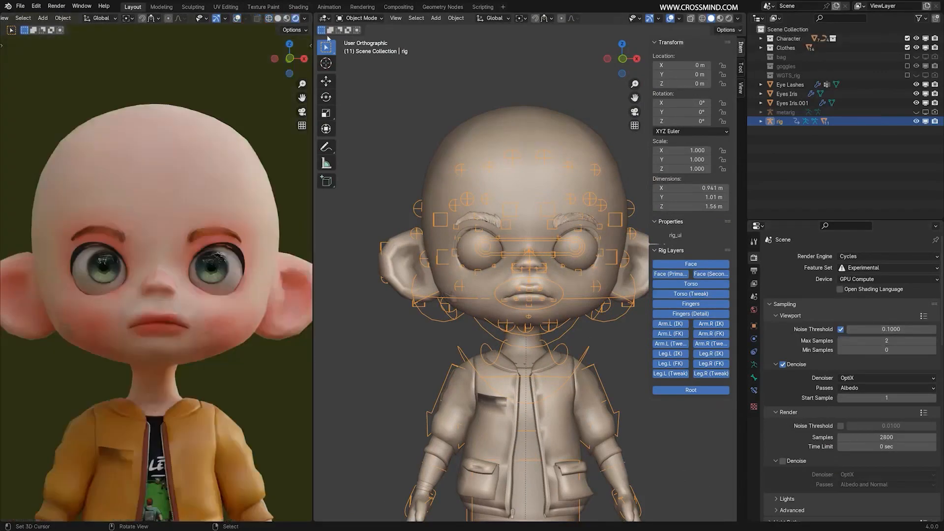
Select the eye_common control in Pose Mode and toggle the overlays of the rendered viewport.
{"action": "left_click", "coordinate": [355, 18]}
{"action": "left_click", "coordinate": [363, 49]}
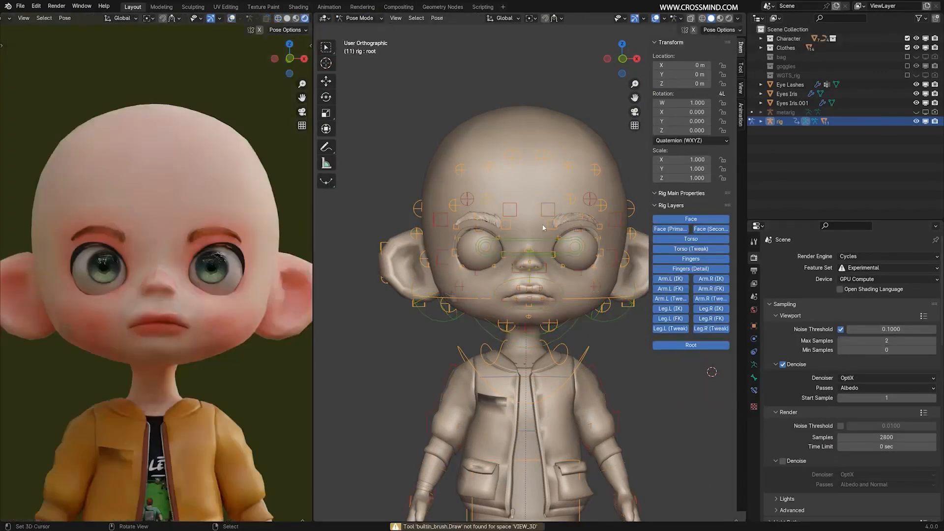
{"action": "left_click", "coordinate": [542, 244]}
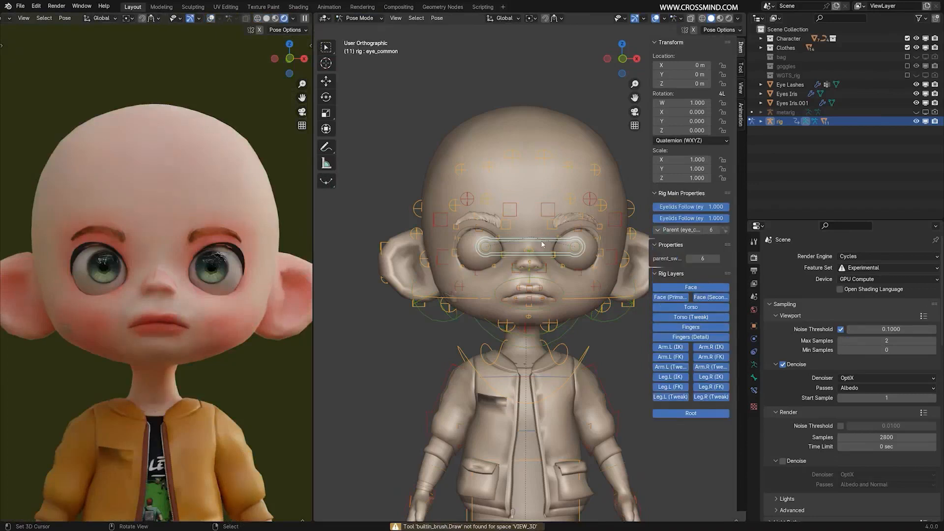
{"action": "left_click", "coordinate": [211, 19]}
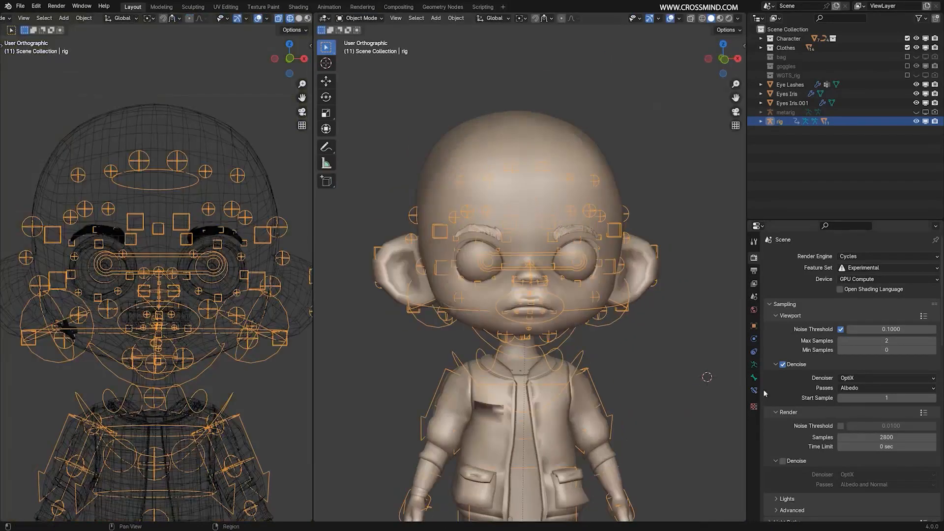
Show the rig's ORG and MCH bone collections for inspection, hide them again and switch the rig to Pose Mode.
{"action": "left_click", "coordinate": [755, 365]}
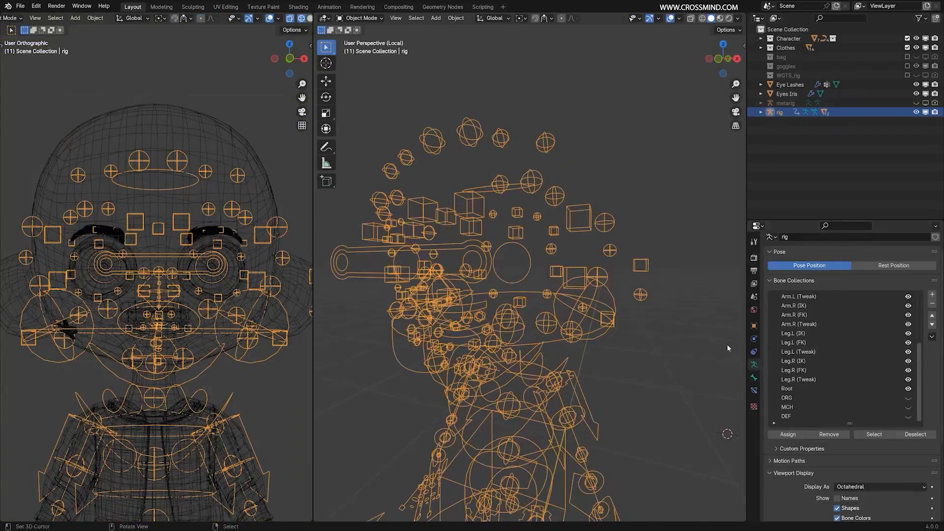
{"action": "left_click", "coordinate": [909, 398]}
{"action": "left_click", "coordinate": [908, 407]}
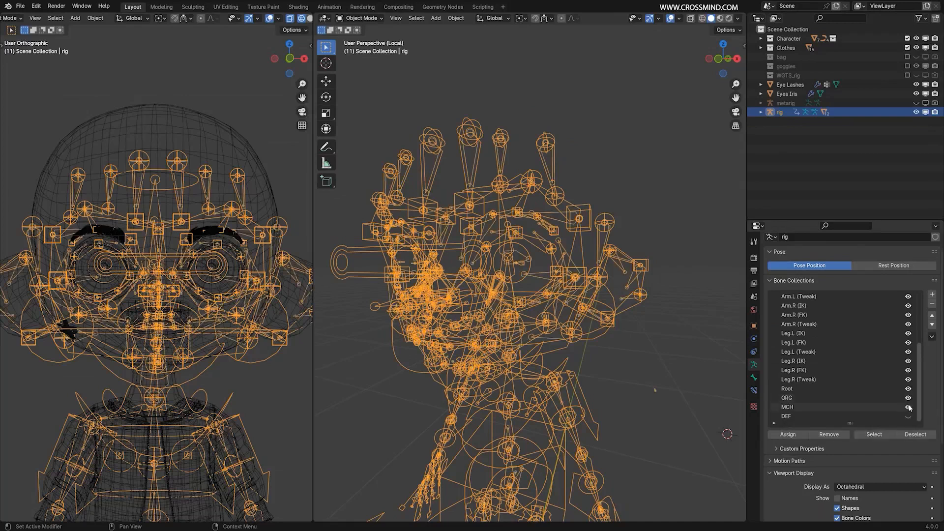
{"action": "left_click", "coordinate": [908, 407]}
{"action": "left_click", "coordinate": [908, 398]}
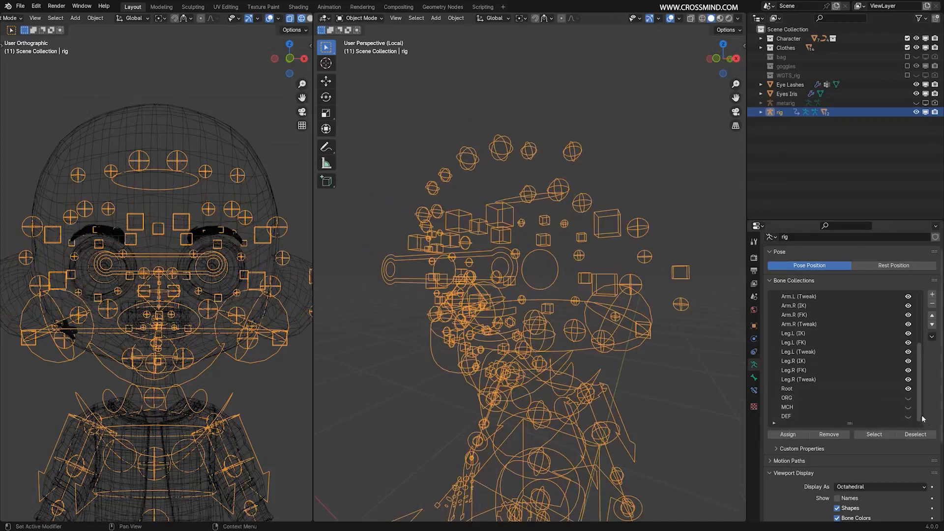
{"action": "key", "text": "ctrl+Tab"}
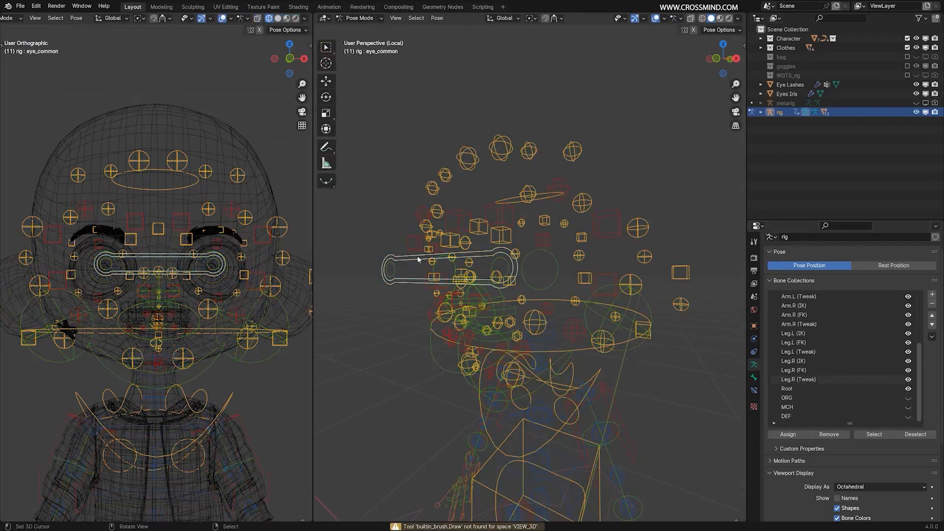
Test-move the eye_common control with the ORG bone collection shown, cancel the moves and hide ORG again.
{"action": "key", "text": "g"}
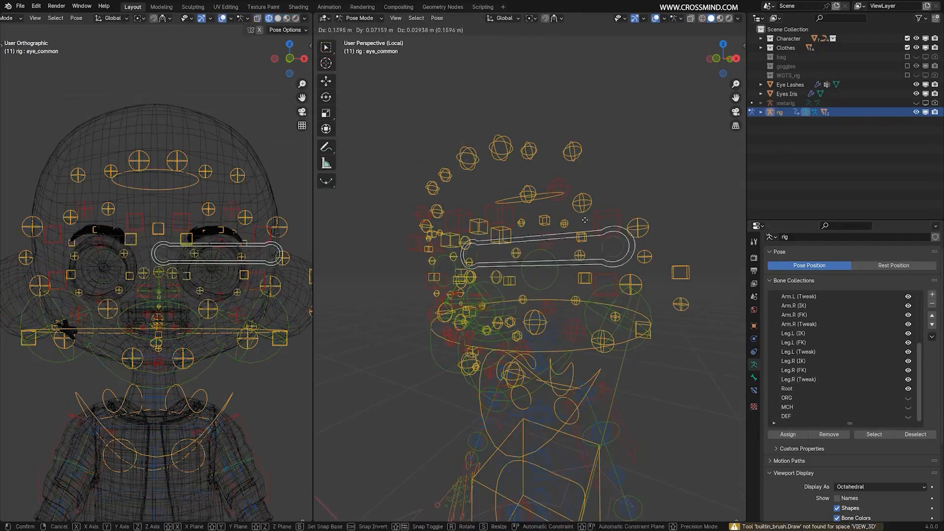
{"action": "right_click", "coordinate": [589, 328]}
{"action": "left_click", "coordinate": [908, 398]}
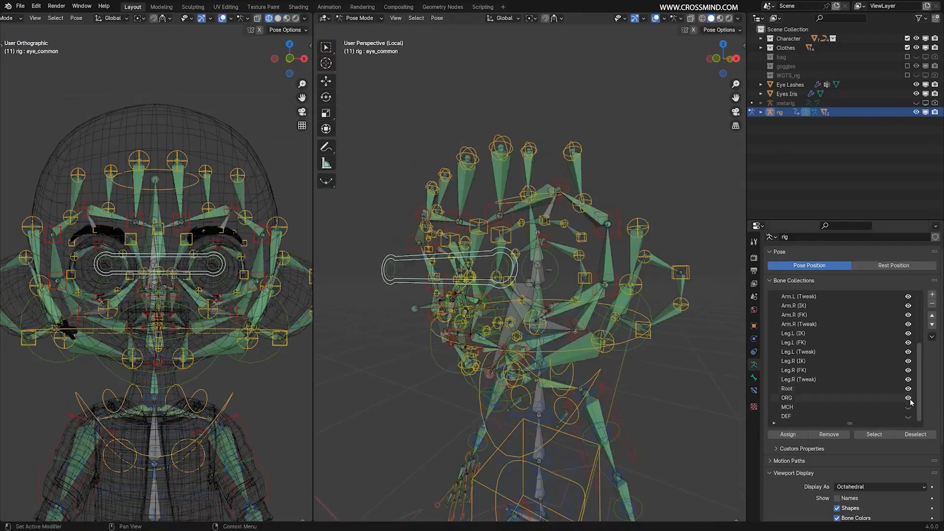
{"action": "key", "text": "g"}
{"action": "scroll", "coordinate": [599, 323], "scroll_direction": "up", "scroll_amount": 5}
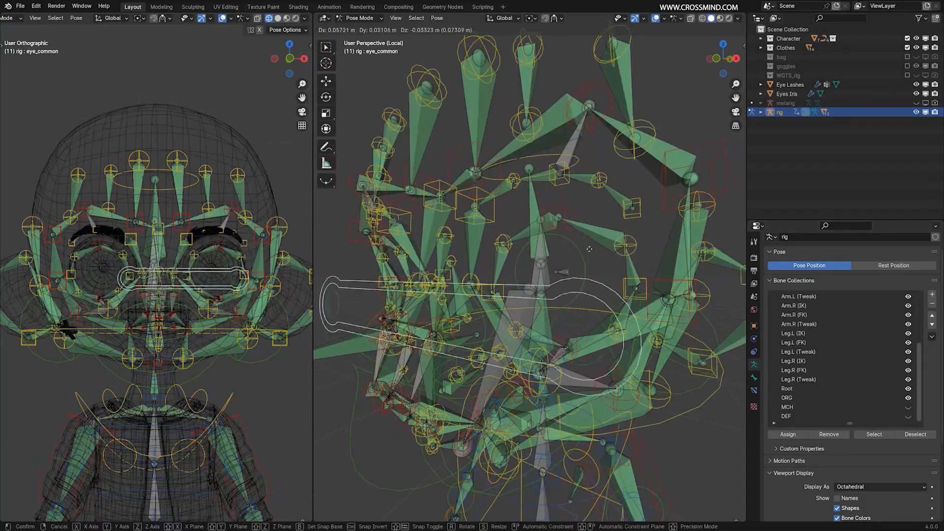
{"action": "right_click", "coordinate": [585, 276]}
{"action": "left_click", "coordinate": [909, 398]}
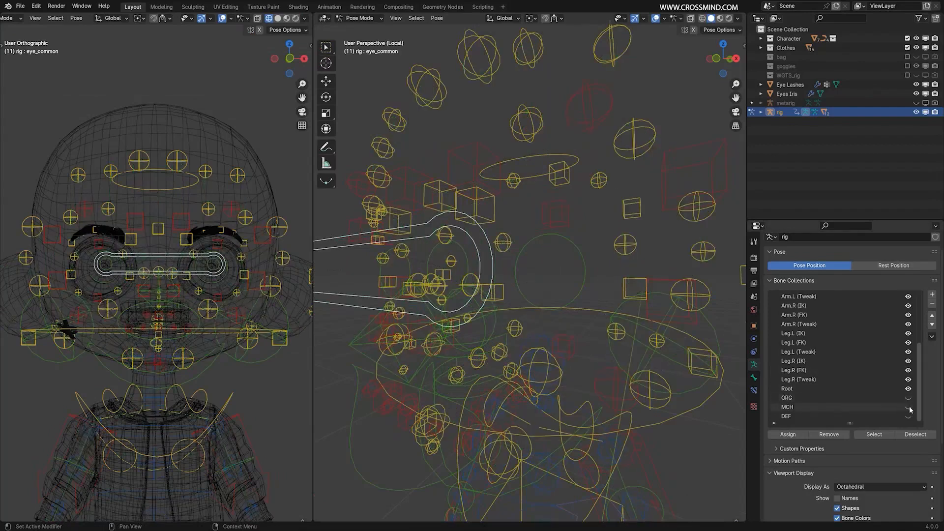
Show the MCH bone collection and test-move eye_common to identify the left eye's mechanism bone, ending with eye_common selected.
{"action": "left_click", "coordinate": [908, 408]}
{"action": "key", "text": "g"}
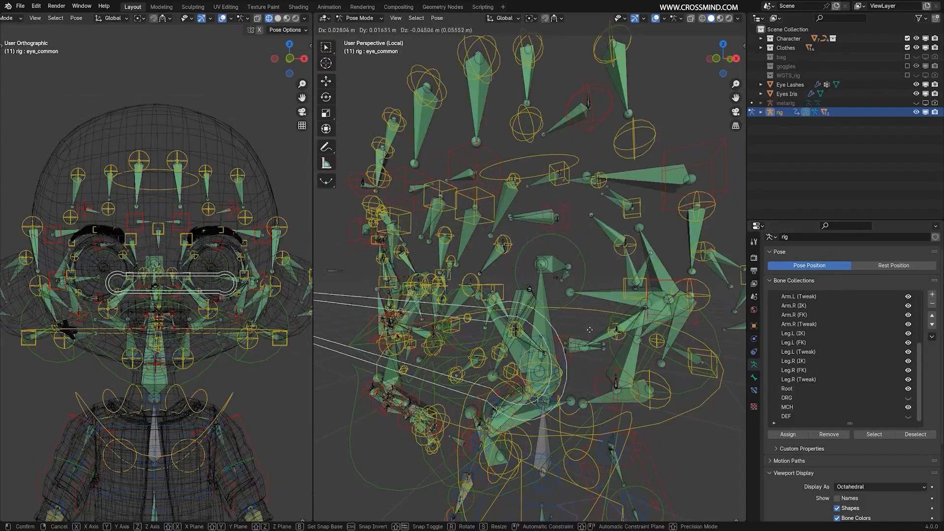
{"action": "left_click", "coordinate": [567, 280]}
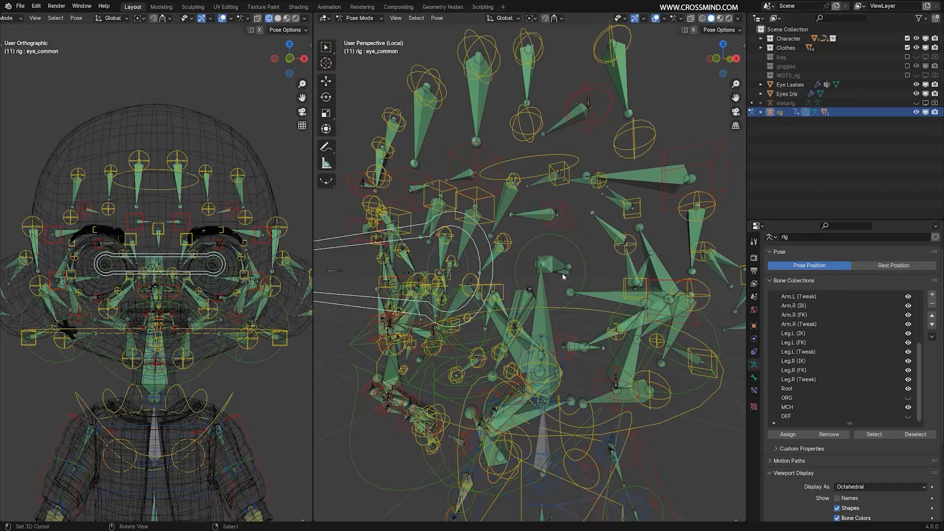
{"action": "left_click", "coordinate": [560, 274]}
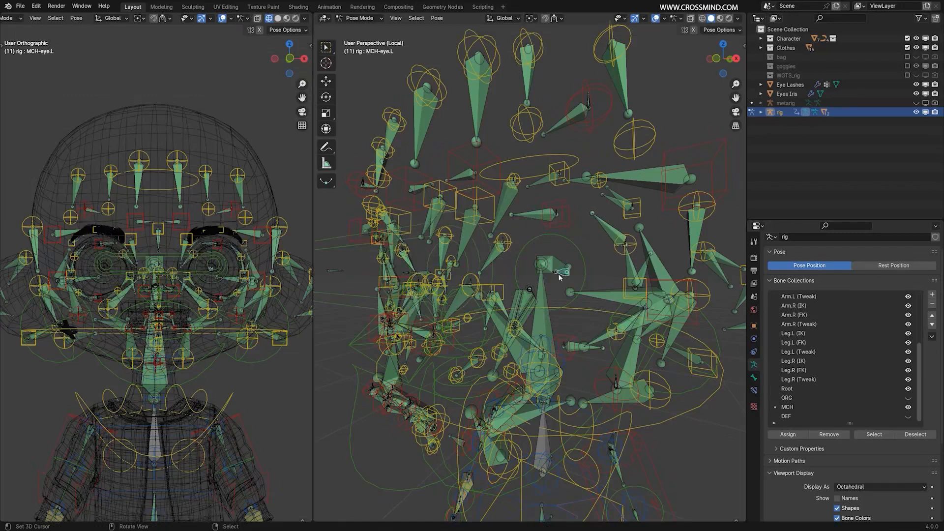
{"action": "left_click", "coordinate": [343, 238]}
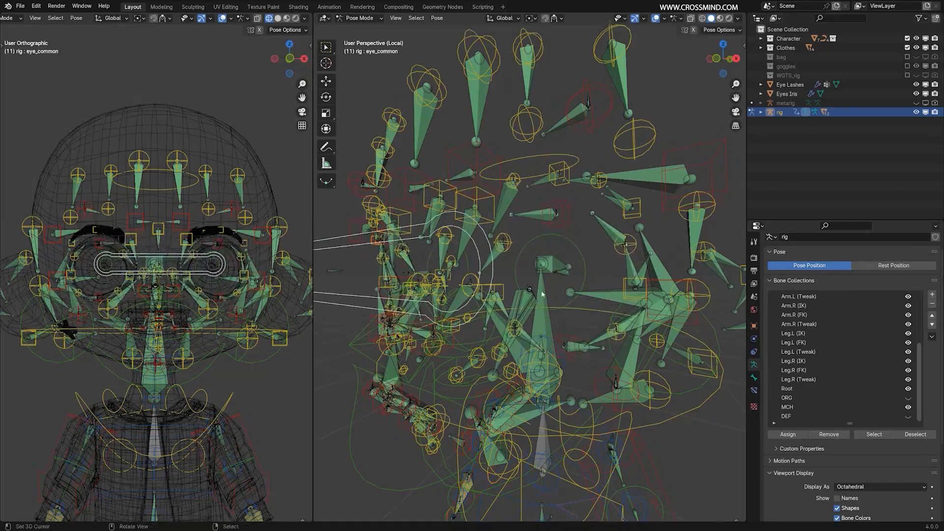
Show the DEF bone collection, test-move eye_common to check which deform bones follow it, and hide DEF again.
{"action": "left_click", "coordinate": [907, 416]}
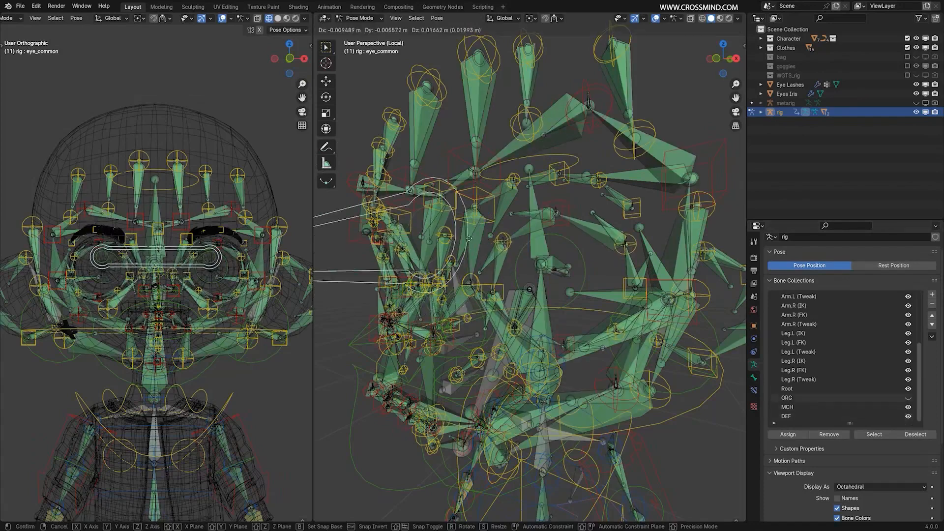
{"action": "left_click", "coordinate": [908, 418]}
{"action": "left_click", "coordinate": [908, 418]}
{"action": "middle_click_drag", "start_coordinate": [528, 310], "coordinate": [553, 309]}
{"action": "key", "text": "g"}
{"action": "right_click", "coordinate": [596, 313]}
{"action": "key", "text": "g"}
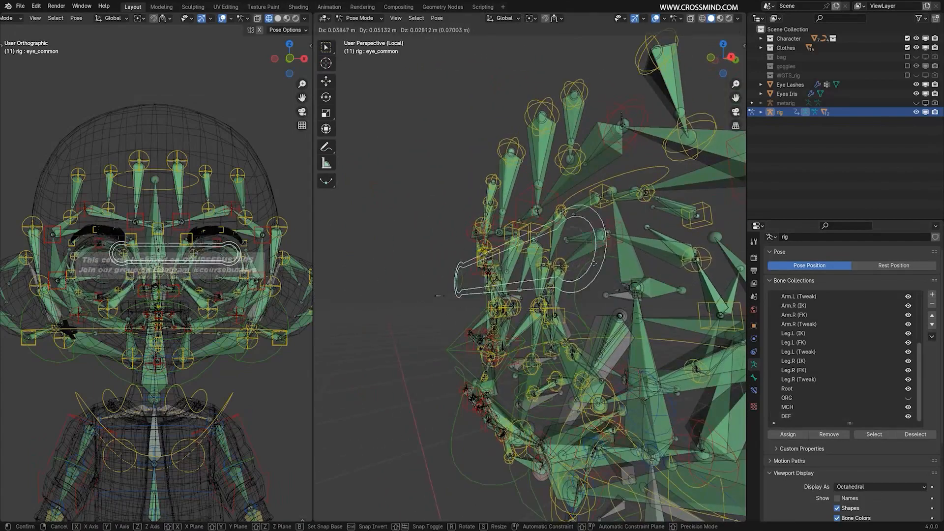
{"action": "right_click", "coordinate": [595, 344]}
{"action": "left_click", "coordinate": [908, 416]}
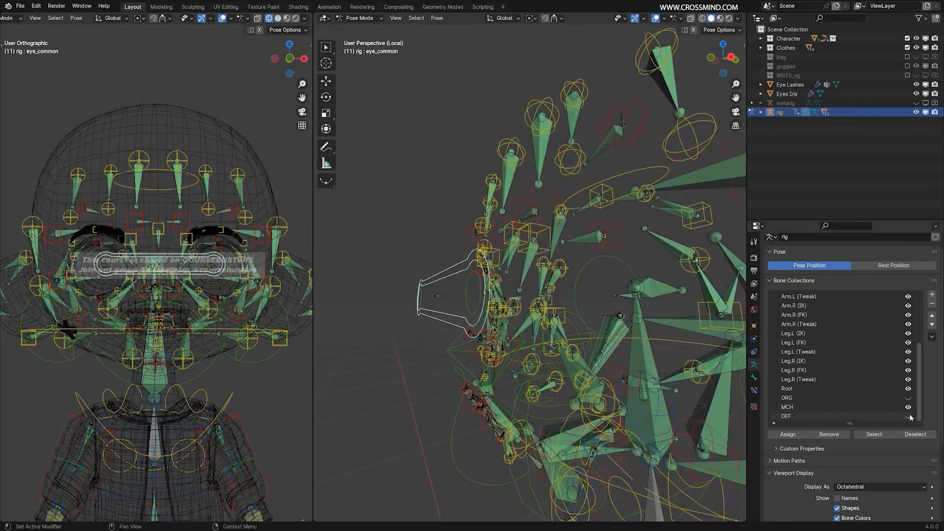
Recheck the MCH bones with a test move of eye_common, undo it and select the MCH-eye.L bone.
{"action": "left_click", "coordinate": [907, 407]}
{"action": "left_click", "coordinate": [908, 407]}
{"action": "key", "text": "g"}
{"action": "left_click", "coordinate": [623, 311]}
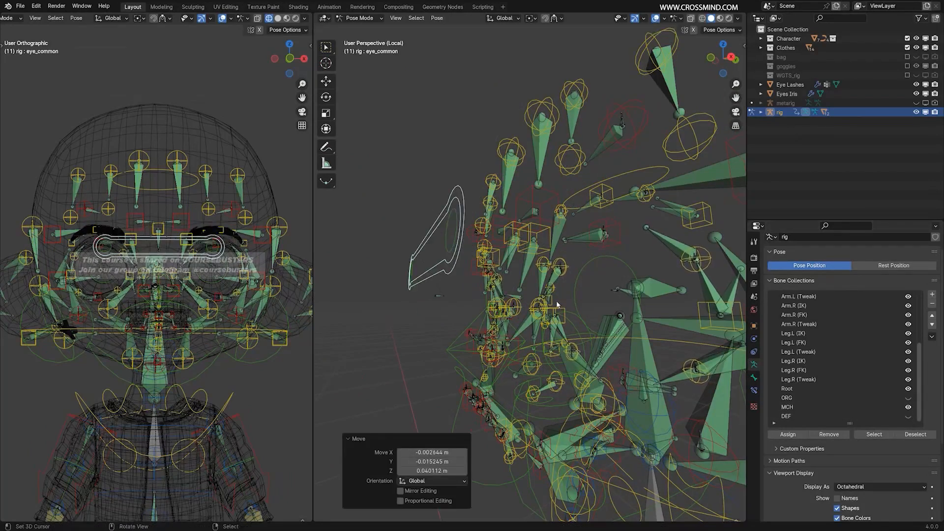
{"action": "key", "text": "ctrl+z"}
{"action": "right_click", "coordinate": [624, 296]}
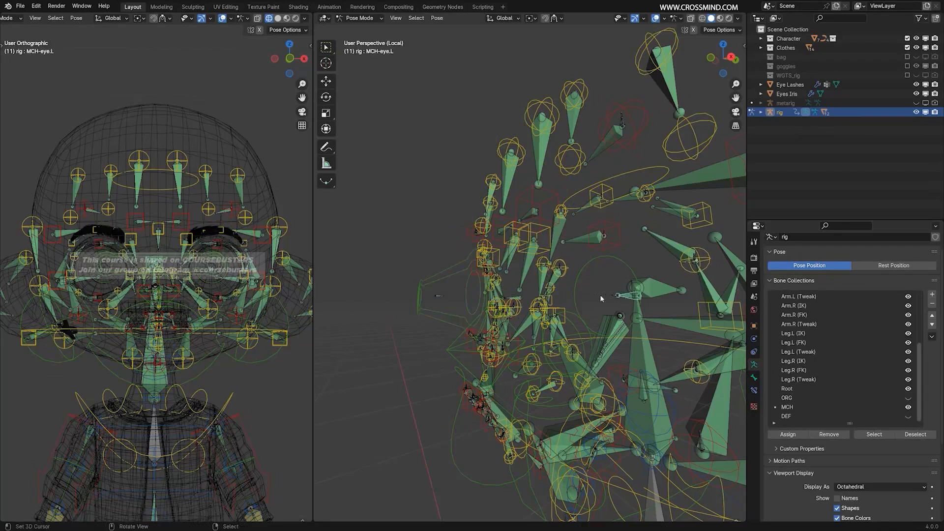
{"action": "mouse_move", "coordinate": [599, 294]}
{"action": "middle_mouse_down"}
{"action": "mouse_move", "coordinate": [616, 305]}
{"action": "mouse_move", "coordinate": [611, 296]}
{"action": "middle_mouse_up"}
Leave local view, switch to Object Mode and parent the left eye mesh Eyes Iris.001 to the rig's MCH-eye.L bone using Bone parenting.
{"action": "key", "text": "KP_Divide"}
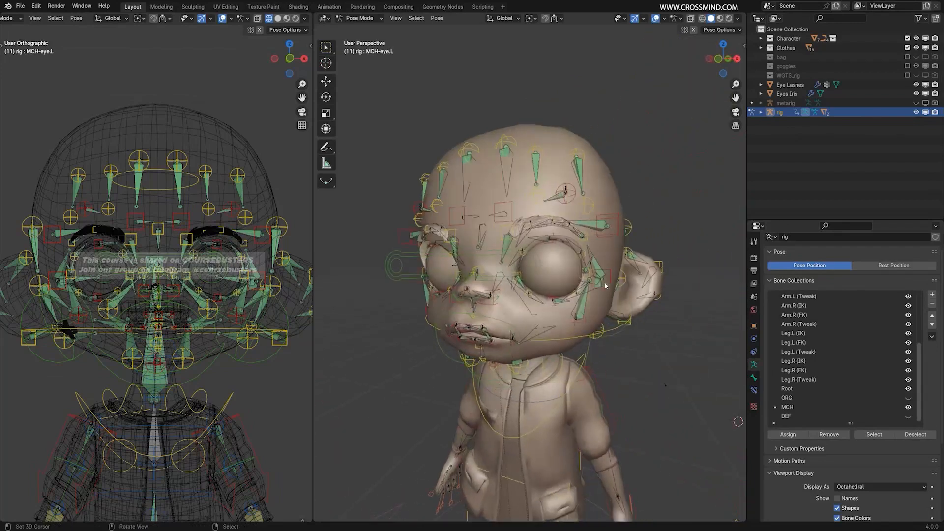
{"action": "scroll", "coordinate": [611, 280], "scroll_direction": "down", "scroll_amount": 5}
{"action": "key", "text": "ctrl+Tab"}
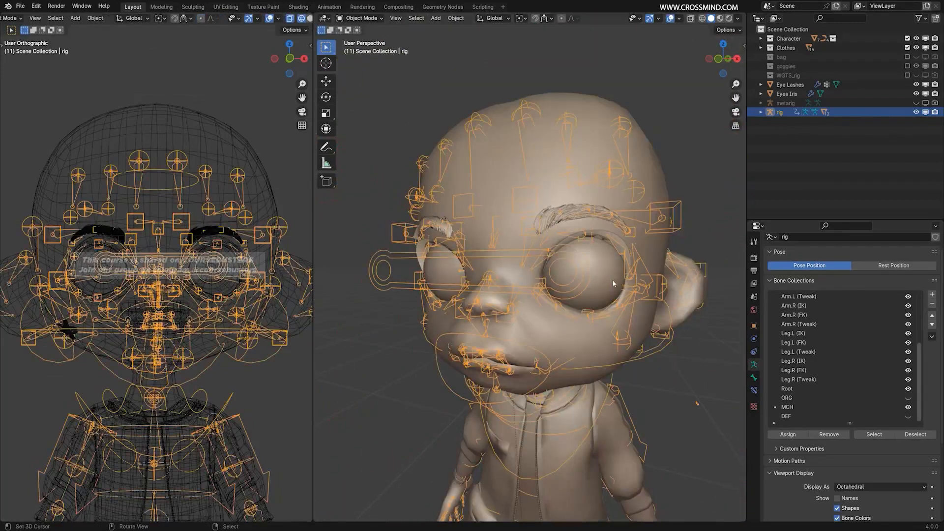
{"action": "key", "text": "z"}
{"action": "left_click", "coordinate": [588, 290]}
{"action": "key", "text": "shift+z"}
{"action": "left_click", "coordinate": [594, 263]}
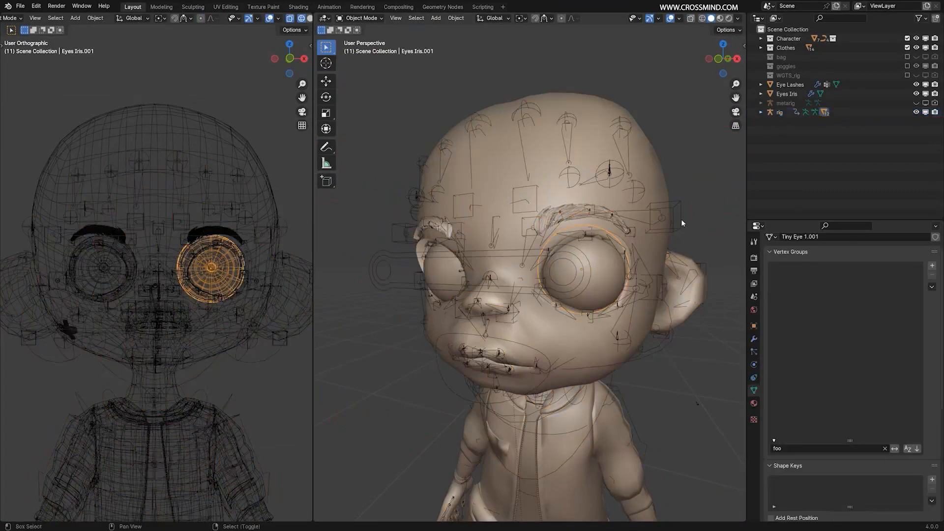
{"action": "left_click", "coordinate": [689, 245]}
{"action": "middle_click_drag", "start_coordinate": [689, 245], "coordinate": [668, 241]}
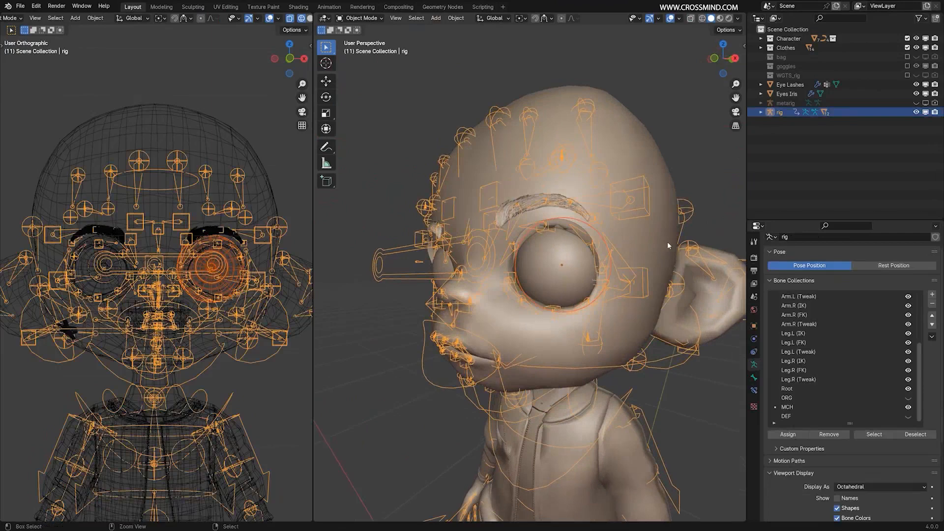
{"action": "key", "text": "ctrl+p"}
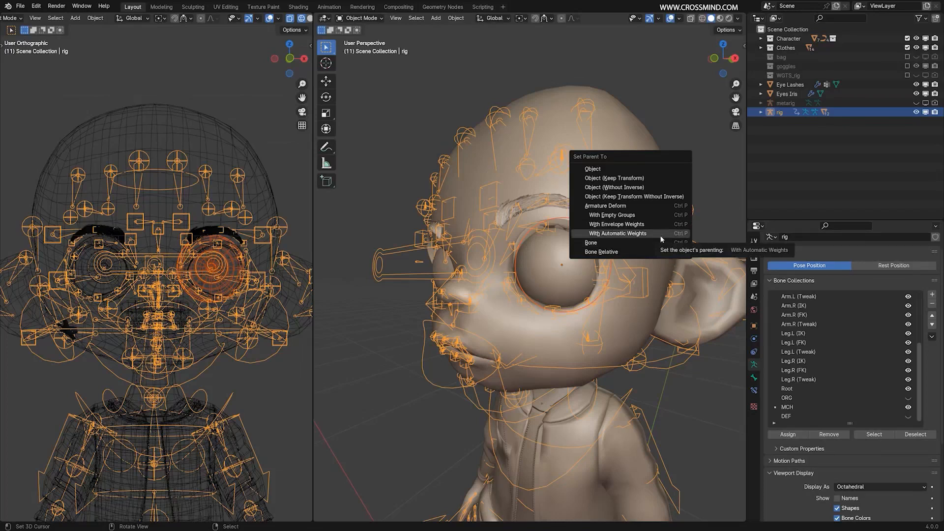
{"action": "left_click", "coordinate": [602, 242]}
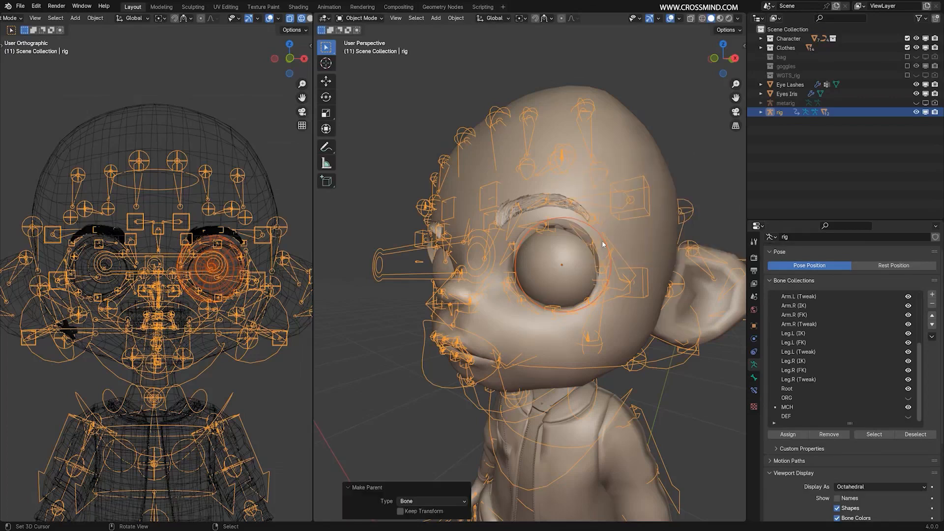
Test-move eye_common in Pose Mode with rendered shading to check the left eye, cancel it and restore wireframe shading.
{"action": "middle_click_drag", "start_coordinate": [516, 261], "coordinate": [645, 329]}
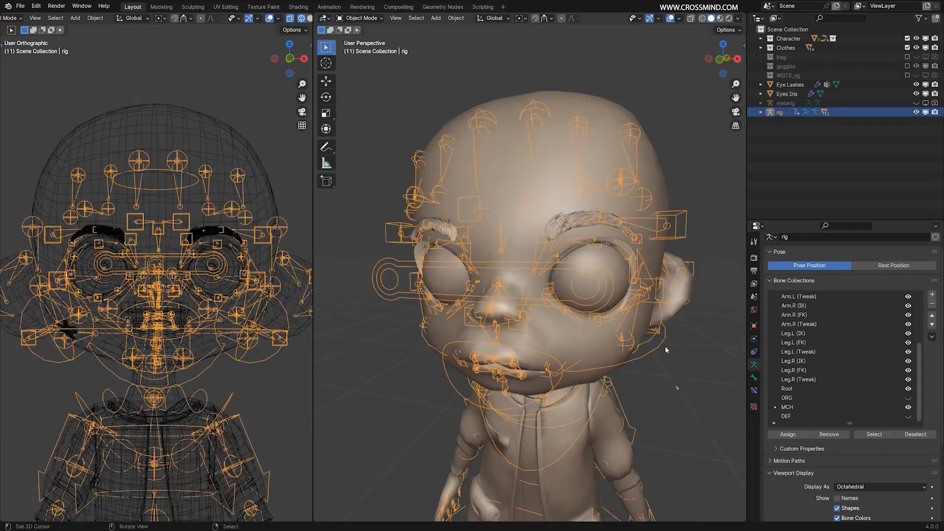
{"action": "key", "text": "ctrl+Tab"}
{"action": "left_click", "coordinate": [461, 255]}
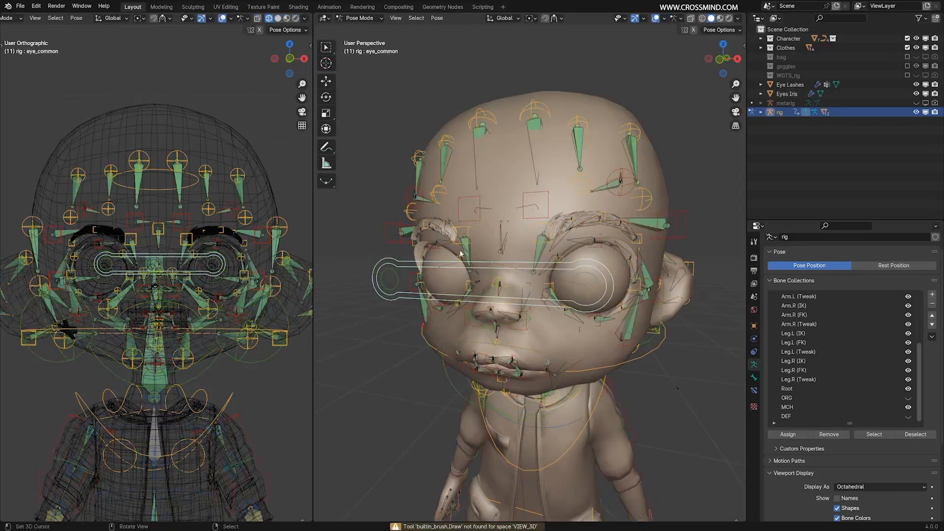
{"action": "left_click", "coordinate": [295, 18]}
{"action": "key", "text": "g"}
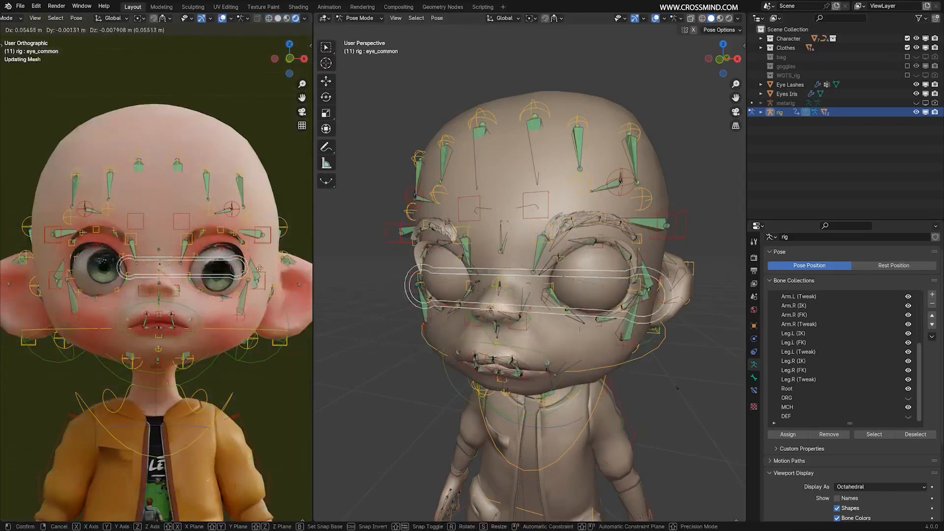
{"action": "right_click", "coordinate": [289, 274]}
{"action": "left_click", "coordinate": [269, 18]}
View the right eye in wireframe, test-move eye_common to find its mechanism bone and select MCH-eye.R.
{"action": "middle_click_drag", "start_coordinate": [457, 311], "coordinate": [571, 289]}
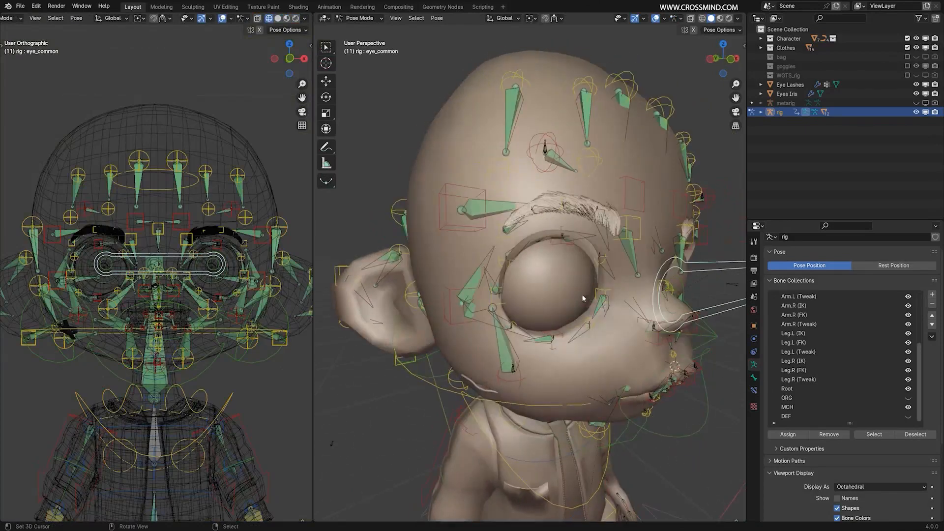
{"action": "key", "text": "shift+z"}
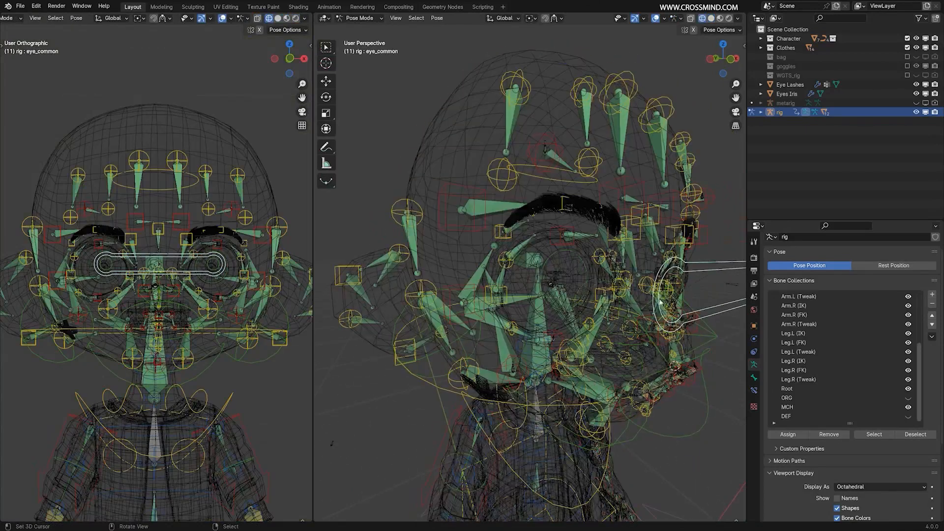
{"action": "middle_click_drag", "start_coordinate": [660, 301], "coordinate": [668, 300]}
{"action": "key", "text": "g"}
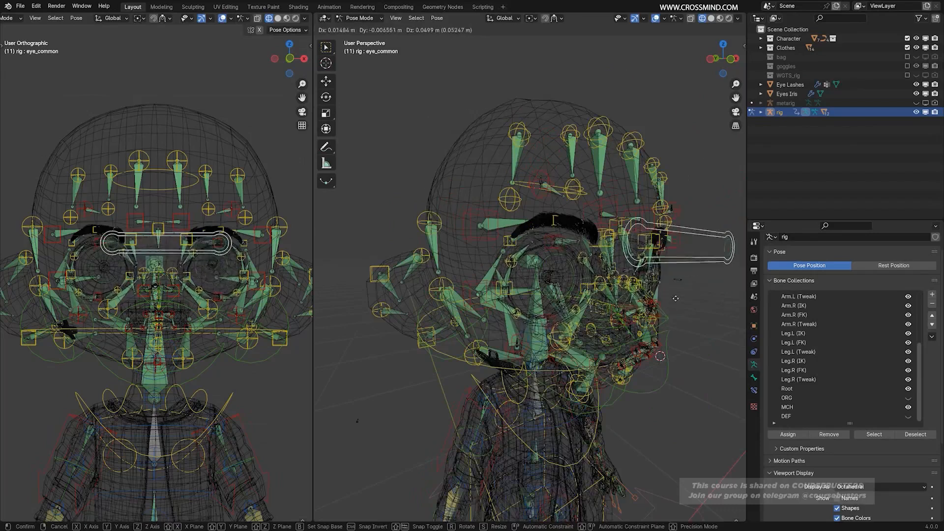
{"action": "right_click", "coordinate": [675, 301]}
{"action": "scroll", "coordinate": [664, 300], "scroll_direction": "up", "scroll_amount": 5}
{"action": "key", "text": "g"}
{"action": "right_click", "coordinate": [557, 288]}
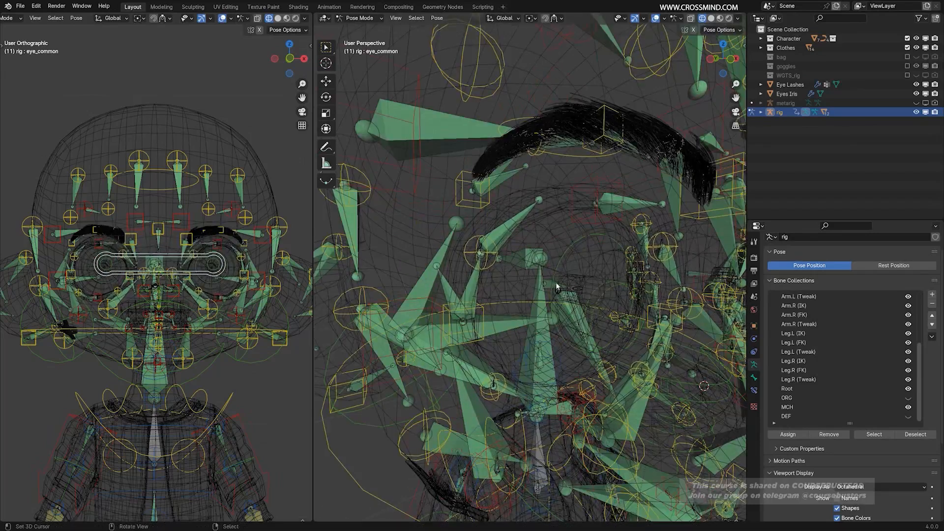
{"action": "left_click", "coordinate": [556, 288]}
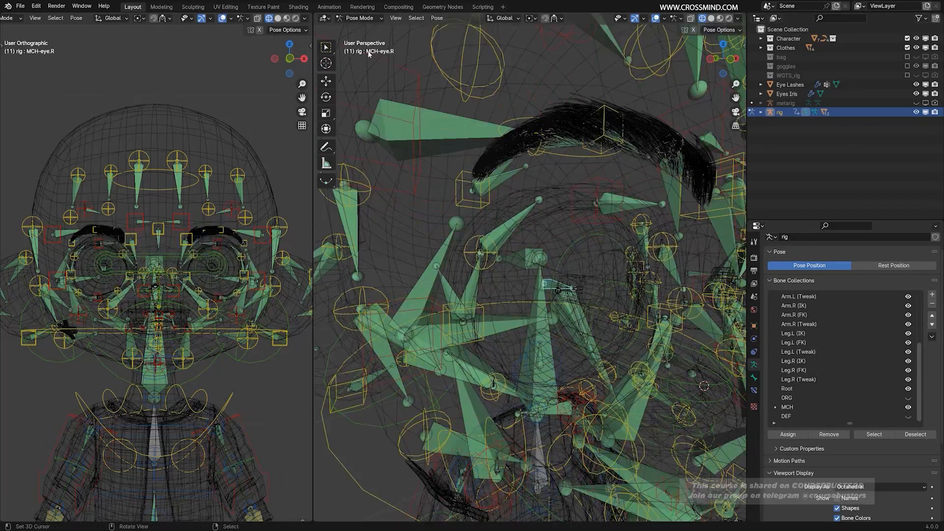
Return to solid shading and Object Mode, and parent the right eye mesh Eyes Iris to the MCH-eye.R bone using Bone parenting.
{"action": "scroll", "coordinate": [478, 214], "scroll_direction": "down", "scroll_amount": 6}
{"action": "key", "text": "shift+z"}
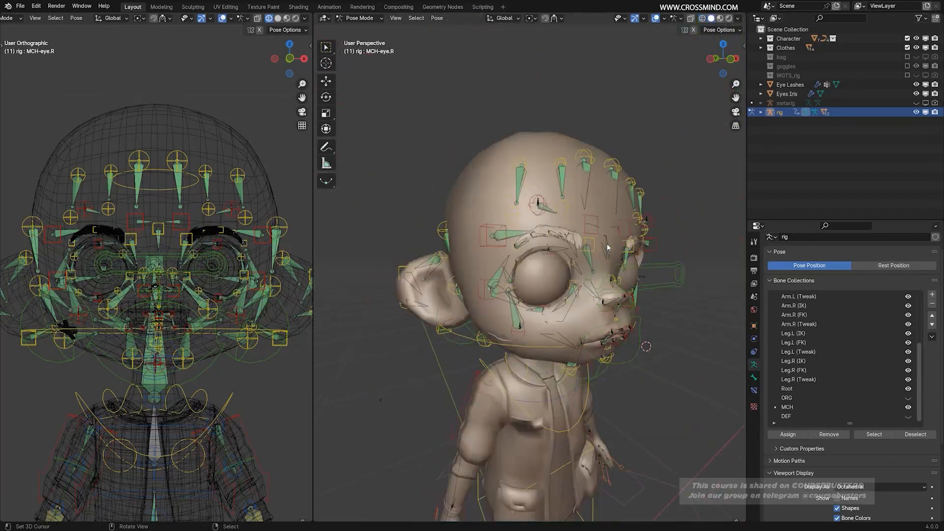
{"action": "mouse_move", "coordinate": [610, 245]}
{"action": "middle_mouse_down"}
{"action": "mouse_move", "coordinate": [600, 254]}
{"action": "mouse_move", "coordinate": [496, 241]}
{"action": "middle_mouse_up"}
{"action": "key", "text": "ctrl+Tab"}
{"action": "middle_click_drag", "start_coordinate": [595, 250], "coordinate": [599, 248]}
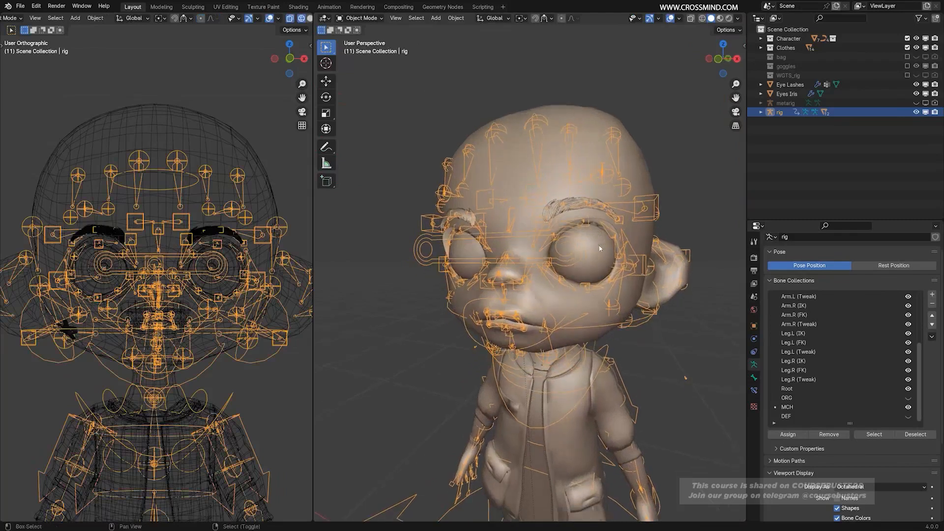
{"action": "middle_click_drag", "start_coordinate": [466, 264], "coordinate": [480, 265]}
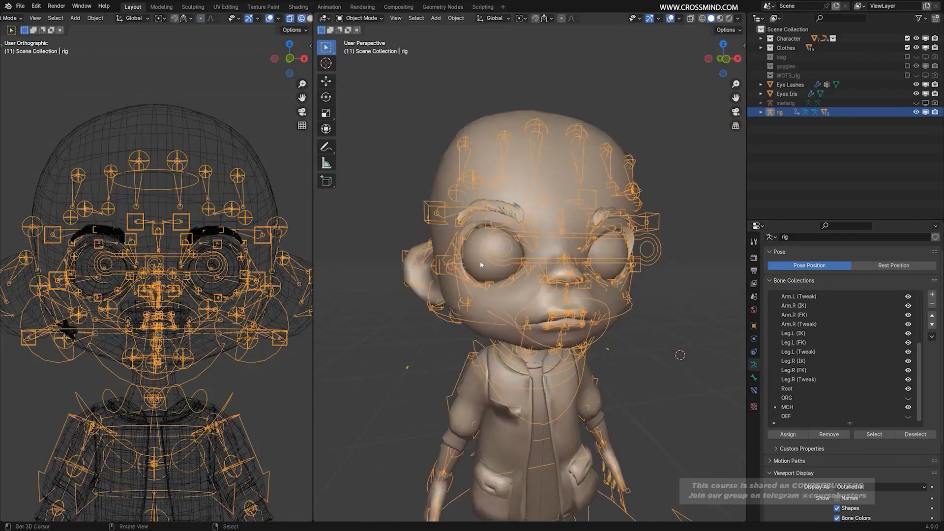
{"action": "left_click", "coordinate": [480, 264]}
{"action": "left_click", "coordinate": [422, 211], "text": "shift"}
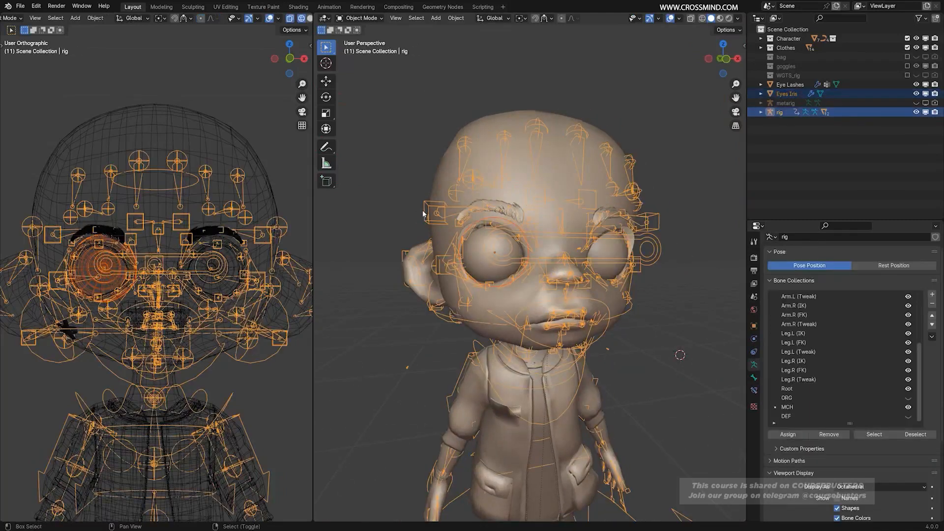
{"action": "key", "text": "ctrl+p"}
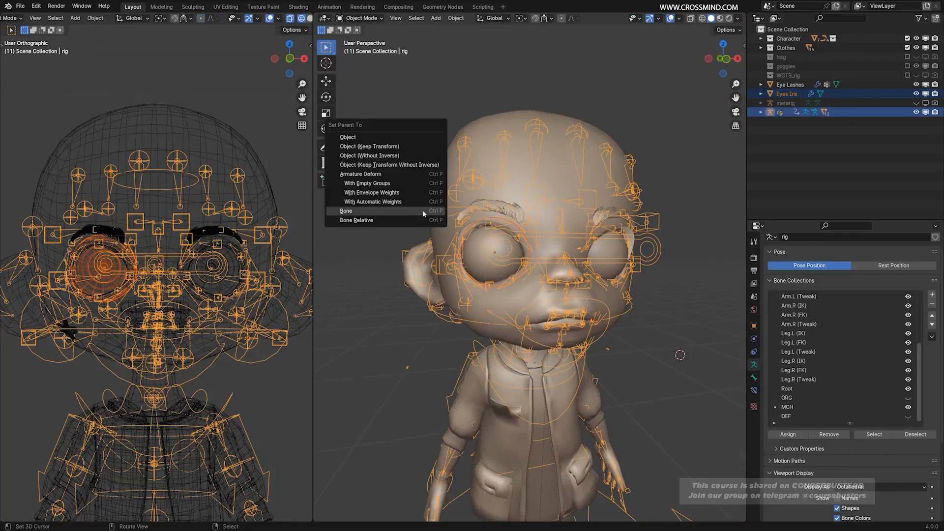
{"action": "left_click", "coordinate": [423, 210]}
Test-move eye_common in Pose Mode with a rendered preview to check that both eyes follow, and cancel the move.
{"action": "key", "text": "KP_5"}
{"action": "scroll", "coordinate": [297, 20], "scroll_direction": "down", "scroll_amount": 2}
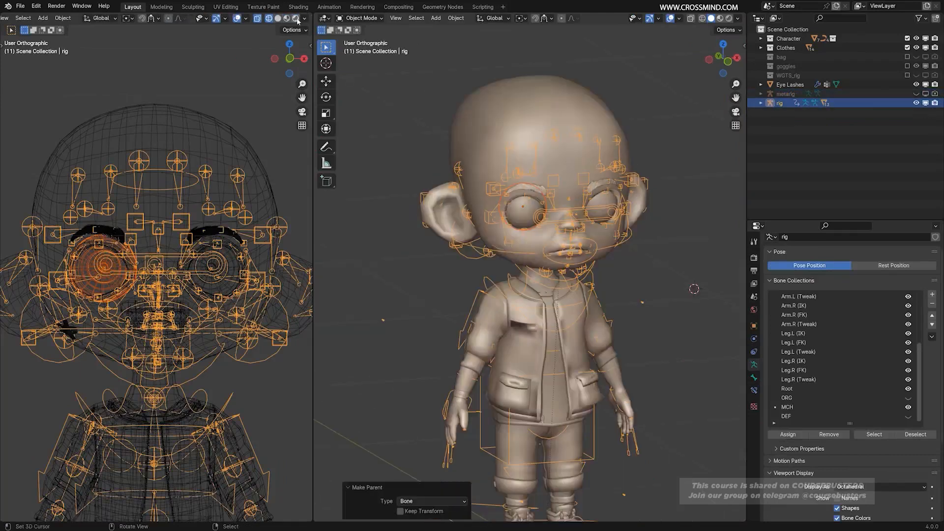
{"action": "left_click", "coordinate": [295, 18]}
{"action": "key", "text": "ctrl+Tab"}
{"action": "key", "text": "g"}
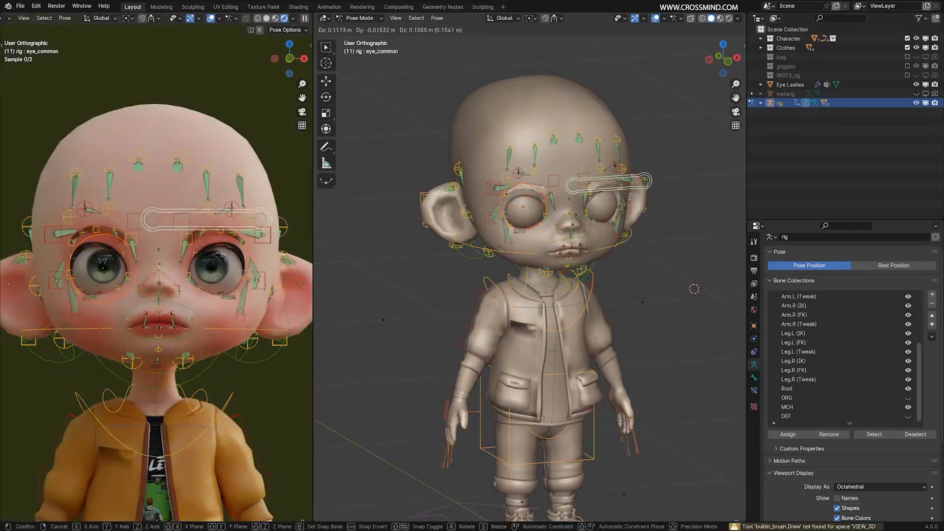
{"action": "right_click", "coordinate": [593, 255]}
{"action": "key", "text": "ctrl+Tab"}
{"action": "key", "text": "ctrl+Tab"}
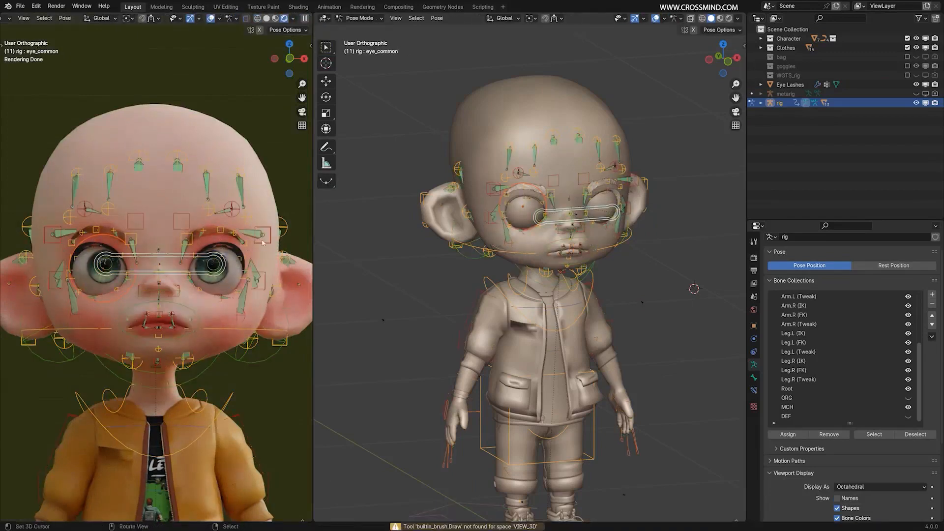
Set the face-preview viewport back to solid shading, view the character from the front and save the file.
{"action": "left_click", "coordinate": [266, 19]}
{"action": "middle_click_drag", "start_coordinate": [600, 221], "coordinate": [580, 221]}
{"action": "middle_click_drag", "start_coordinate": [580, 221], "coordinate": [559, 252], "text": "shift"}
{"action": "scroll", "coordinate": [559, 252], "scroll_direction": "up", "scroll_amount": 2}
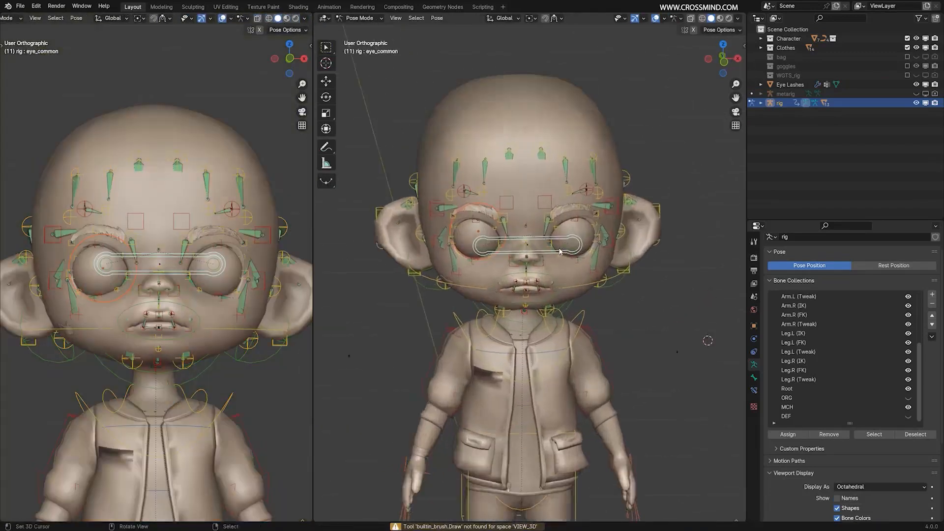
{"action": "key", "text": "ctrl+s"}
Return to Object Mode and parent the Eye Lashes mesh to the rig with automatic weights.
{"action": "scroll", "coordinate": [576, 207], "scroll_direction": "up", "scroll_amount": 3}
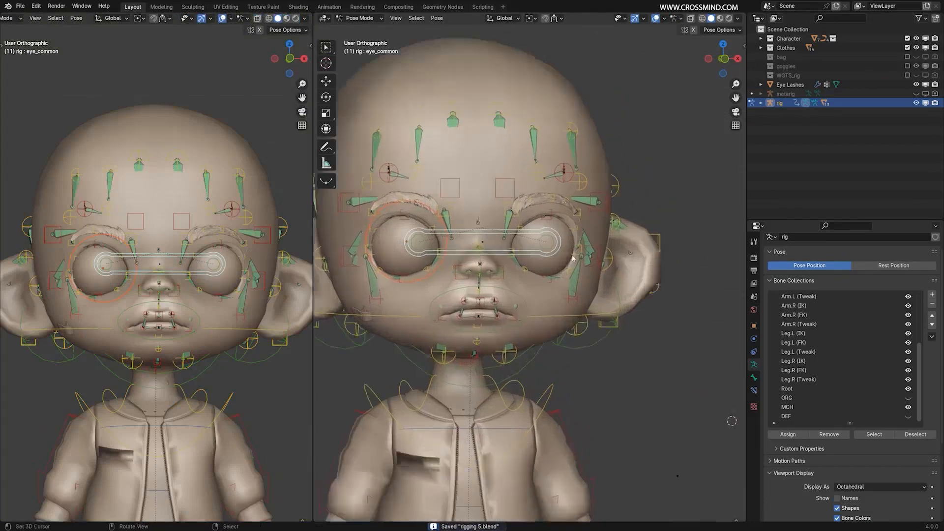
{"action": "key", "text": "ctrl+Tab"}
{"action": "scroll", "coordinate": [576, 207], "scroll_direction": "up", "scroll_amount": 2}
{"action": "left_click", "coordinate": [621, 266]}
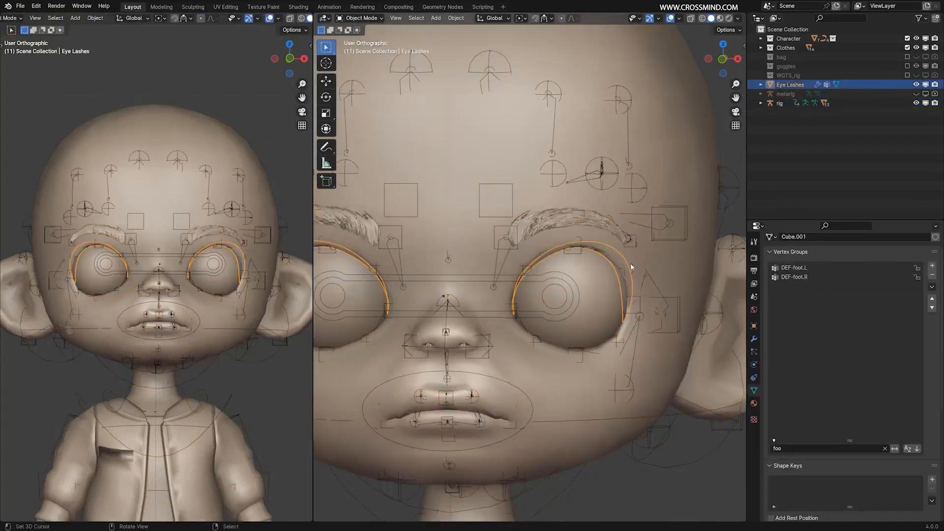
{"action": "scroll", "coordinate": [631, 267], "scroll_direction": "down", "scroll_amount": 3}
{"action": "left_click", "coordinate": [651, 222], "text": "shift"}
{"action": "key", "text": "ctrl+p"}
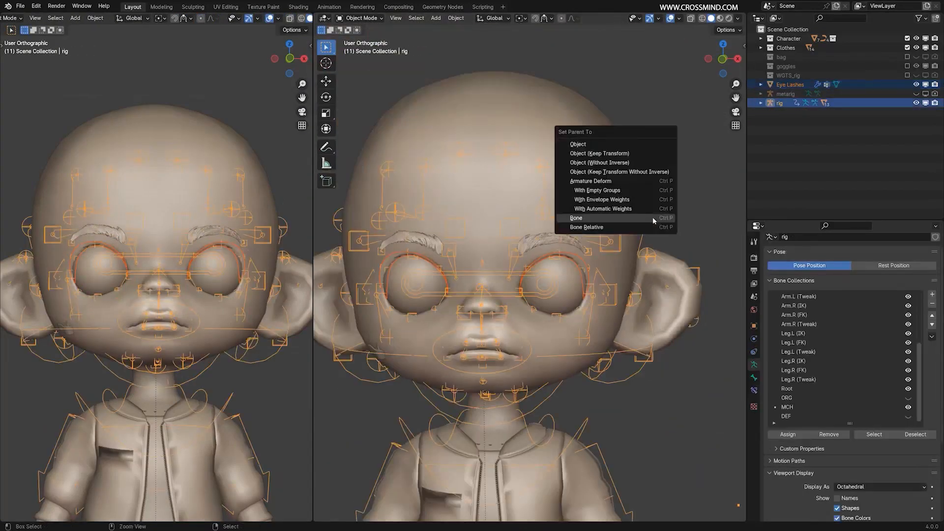
{"action": "left_click", "coordinate": [650, 209]}
Parent the small cross-shaped mesh Cube.001 beside the character's right cheek to the rig with automatic weights.
{"action": "scroll", "coordinate": [596, 273], "scroll_direction": "down", "scroll_amount": 5}
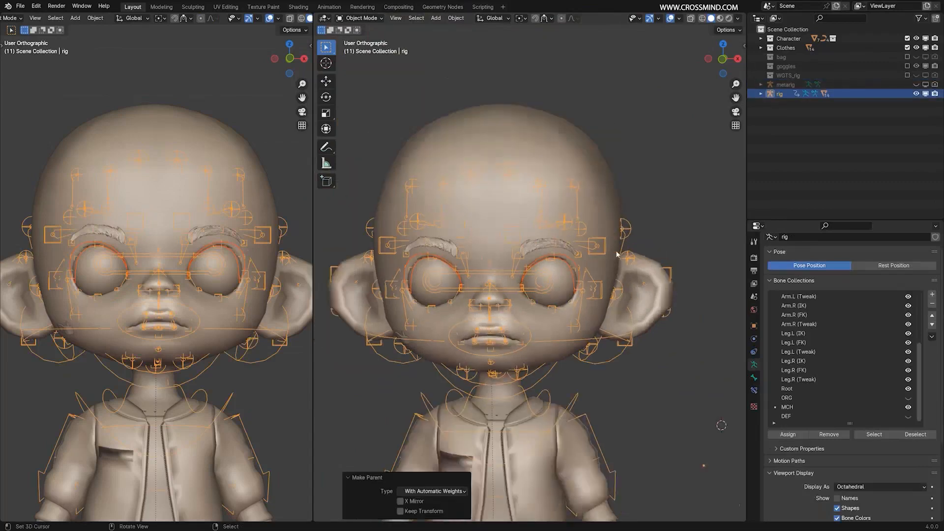
{"action": "middle_click_drag", "start_coordinate": [608, 398], "coordinate": [616, 384], "text": "shift"}
{"action": "left_click", "coordinate": [611, 508]}
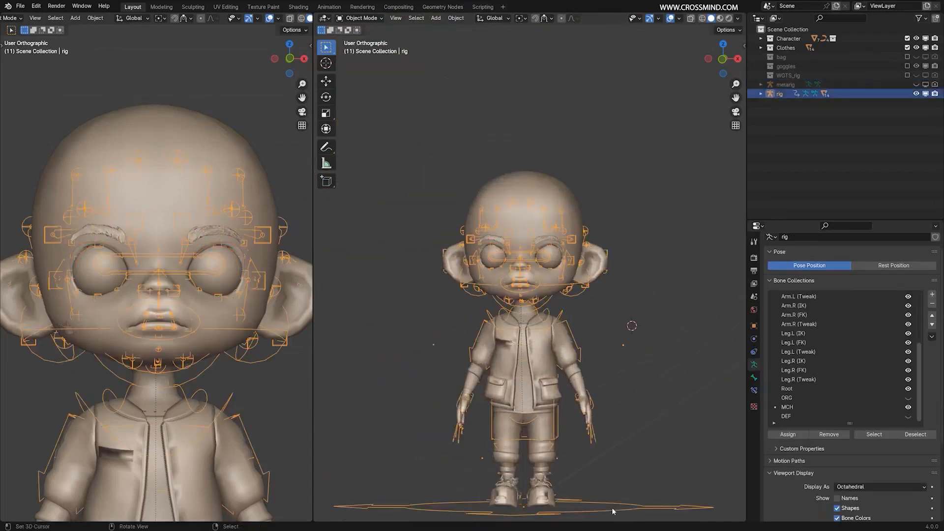
{"action": "scroll", "coordinate": [467, 281], "scroll_direction": "up", "scroll_amount": 7}
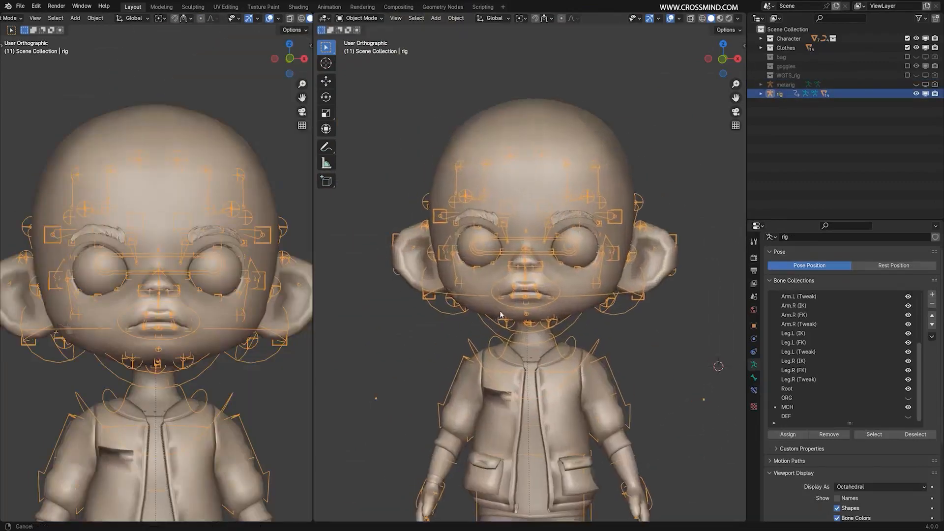
{"action": "left_click", "coordinate": [513, 297]}
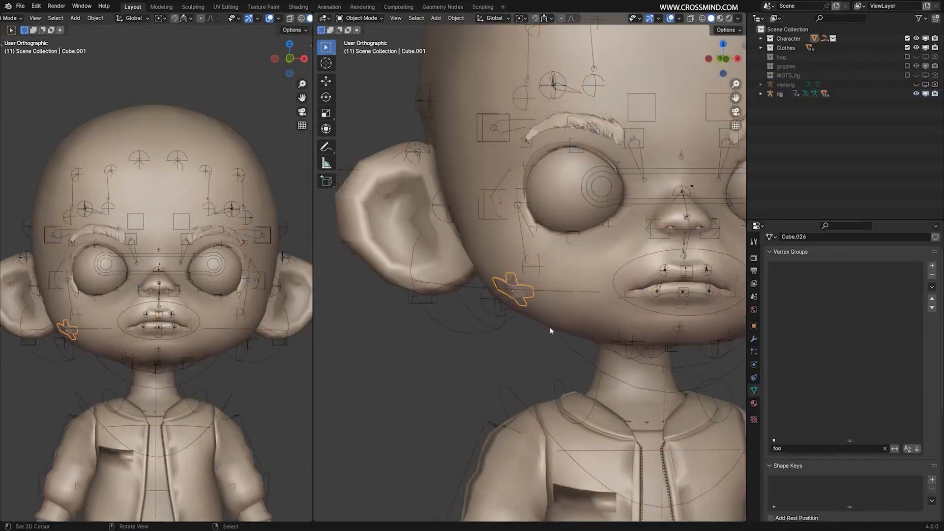
{"action": "scroll", "coordinate": [545, 327], "scroll_direction": "down", "scroll_amount": 5}
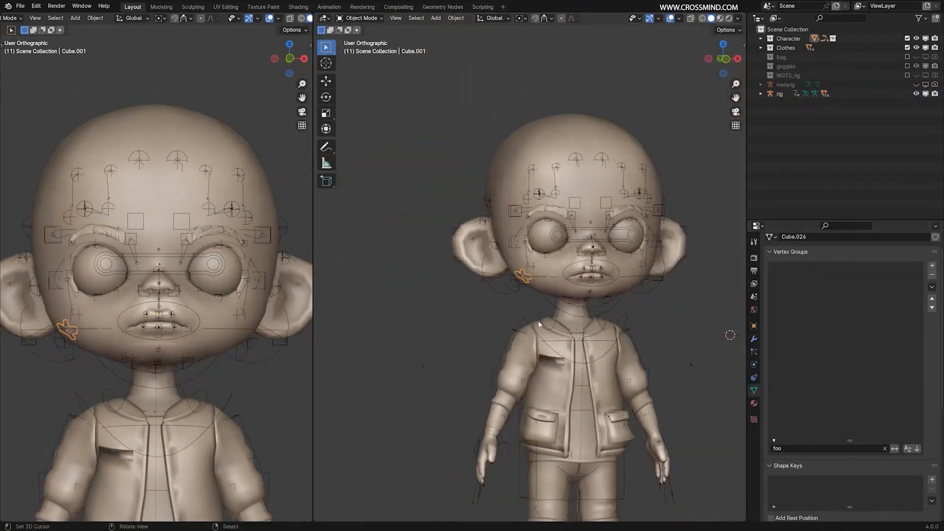
{"action": "left_click", "coordinate": [507, 291], "text": "shift"}
{"action": "key", "text": "ctrl+p"}
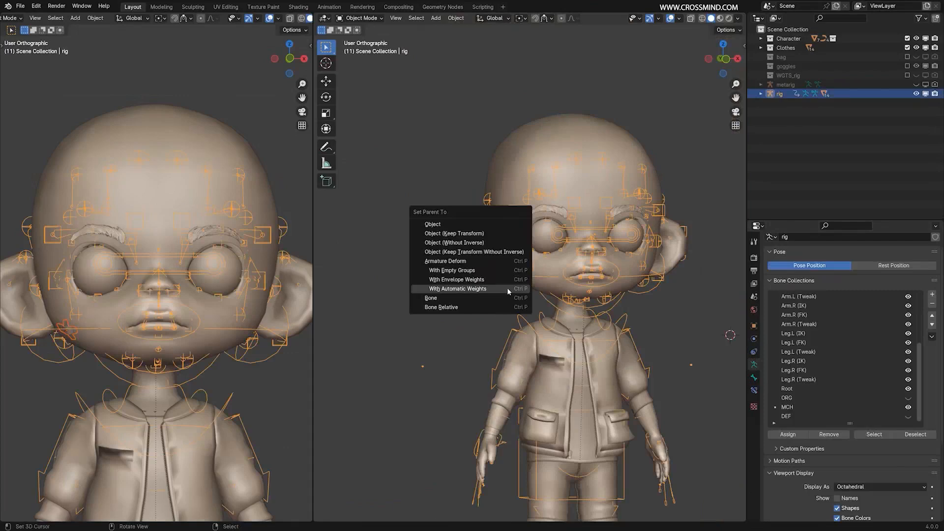
{"action": "left_click", "coordinate": [508, 291]}
Test-move the whole rig in Object Mode to check that every mesh follows, and cancel the move.
{"action": "scroll", "coordinate": [508, 291], "scroll_direction": "down", "scroll_amount": 5}
{"action": "middle_click_drag", "start_coordinate": [512, 372], "coordinate": [510, 325], "text": "shift"}
{"action": "scroll", "coordinate": [509, 325], "scroll_direction": "up", "scroll_amount": 2}
{"action": "key", "text": "g"}
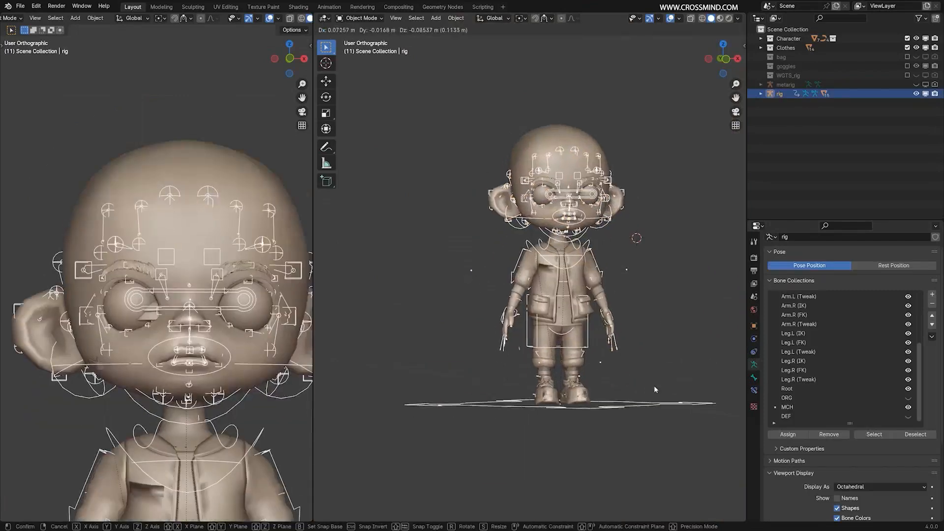
{"action": "right_click", "coordinate": [654, 387]}
Select the Character Body mesh, locate it in the object hierarchy and hide it to expose the teeth.
{"action": "scroll", "coordinate": [654, 386], "scroll_direction": "up", "scroll_amount": 3}
{"action": "middle_click_drag", "start_coordinate": [663, 155], "coordinate": [618, 306], "text": "shift"}
{"action": "scroll", "coordinate": [544, 264], "scroll_direction": "up", "scroll_amount": 1}
{"action": "left_click", "coordinate": [684, 108]}
{"action": "left_click", "coordinate": [638, 193]}
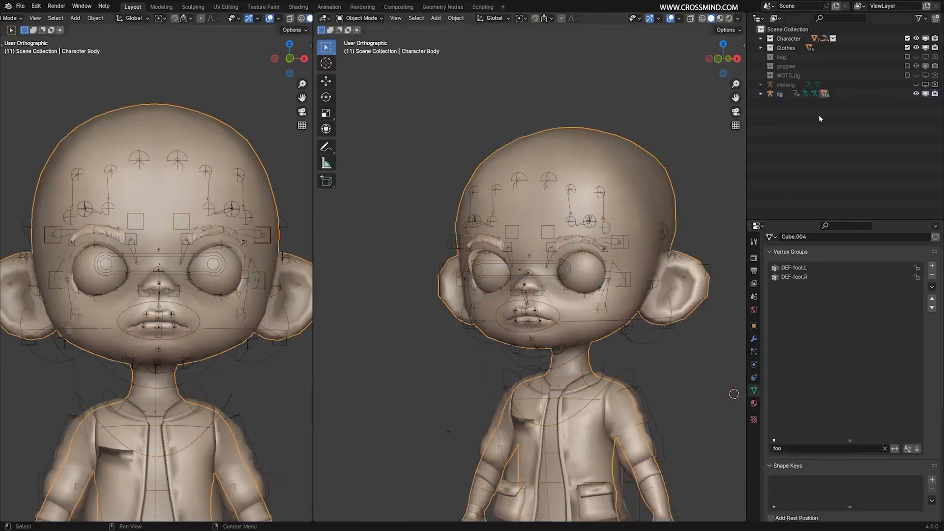
{"action": "key", "text": "KP_Decimal"}
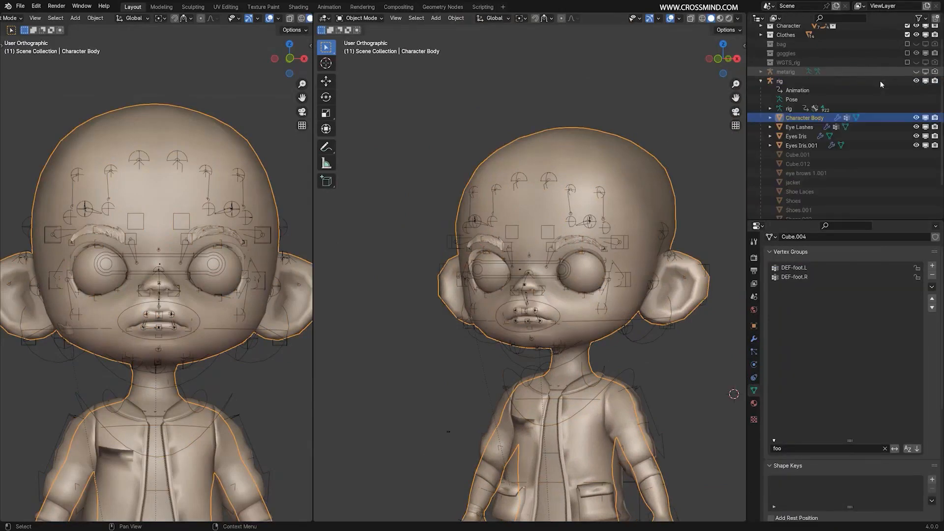
{"action": "left_click", "coordinate": [917, 119]}
{"action": "left_click", "coordinate": [934, 118]}
Select the rig and hide its MCH bone collection.
{"action": "scroll", "coordinate": [432, 379], "scroll_direction": "up", "scroll_amount": 3}
{"action": "mouse_move", "coordinate": [636, 295]}
{"action": "middle_mouse_down", "text": "shift"}
{"action": "mouse_move", "coordinate": [649, 273]}
{"action": "mouse_move", "coordinate": [648, 302]}
{"action": "middle_mouse_up", "text": "shift"}
{"action": "left_click", "coordinate": [682, 306]}
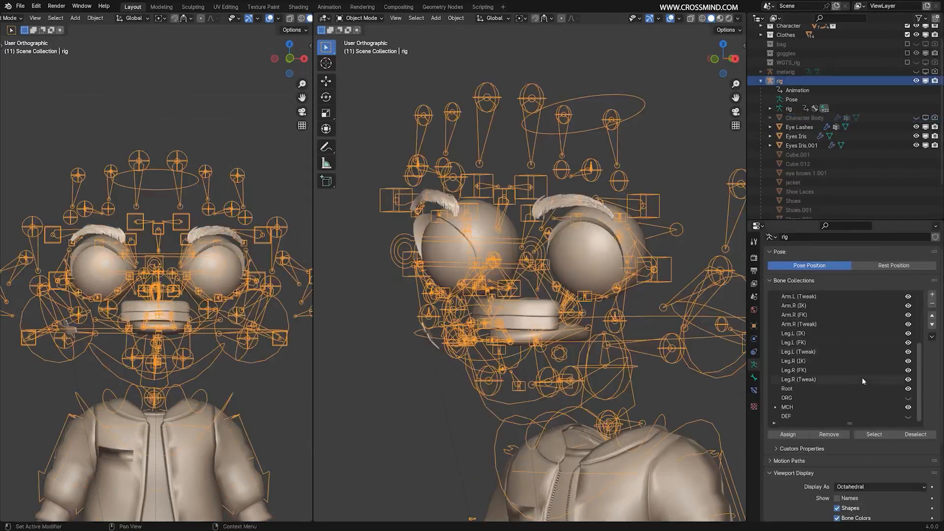
{"action": "left_click", "coordinate": [908, 407]}
{"action": "left_click", "coordinate": [908, 407]}
{"action": "left_click", "coordinate": [907, 407]}
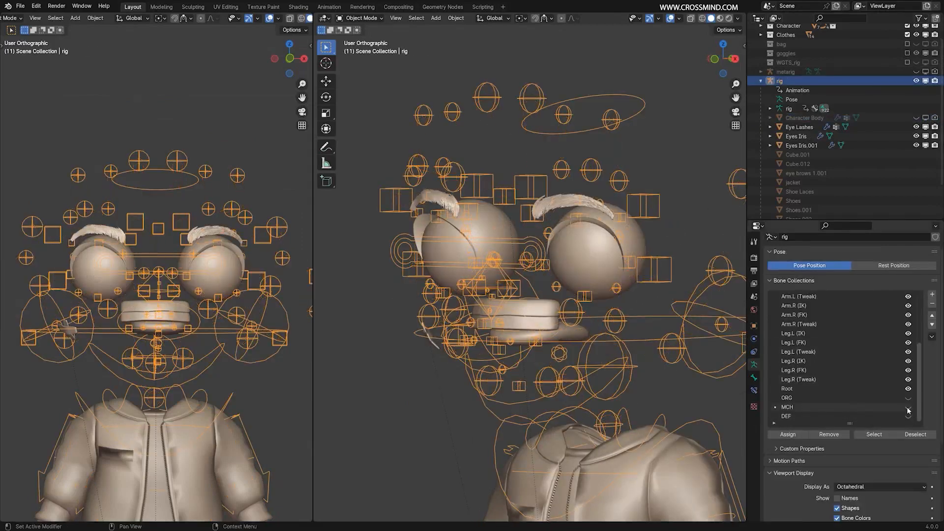
Show the Rig Layers, hide Face (Primary) while keeping Face (Secondary) visible, and view the teeth from the right in wireframe.
{"action": "key", "text": "n"}
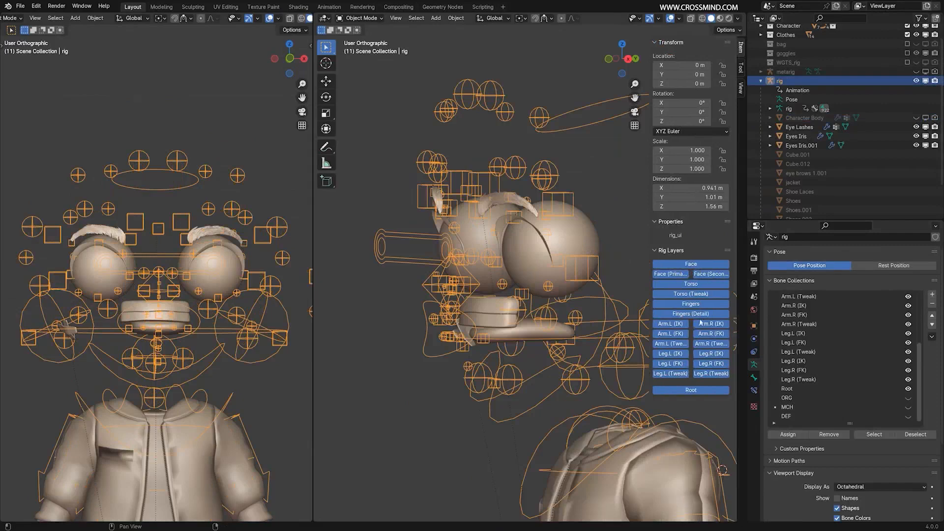
{"action": "left_click", "coordinate": [711, 274]}
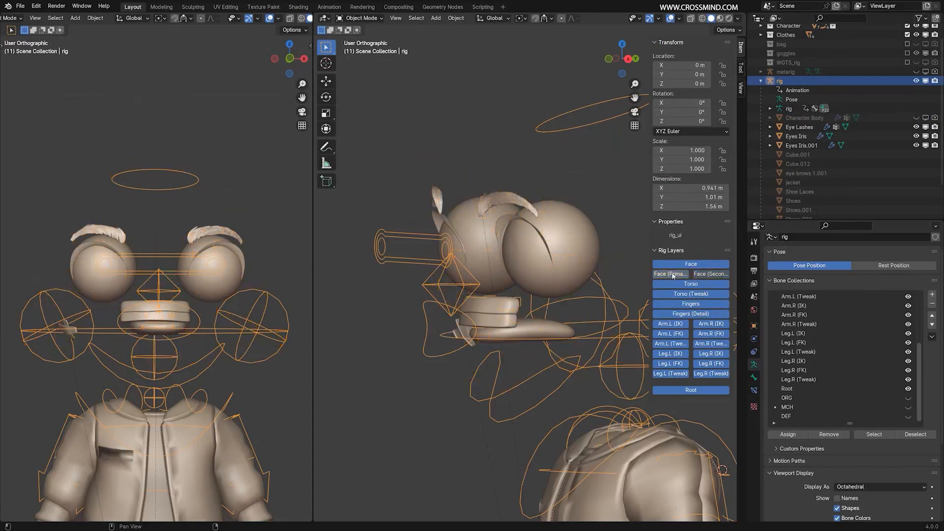
{"action": "left_click", "coordinate": [669, 274]}
{"action": "middle_click_drag", "start_coordinate": [634, 288], "coordinate": [457, 293]}
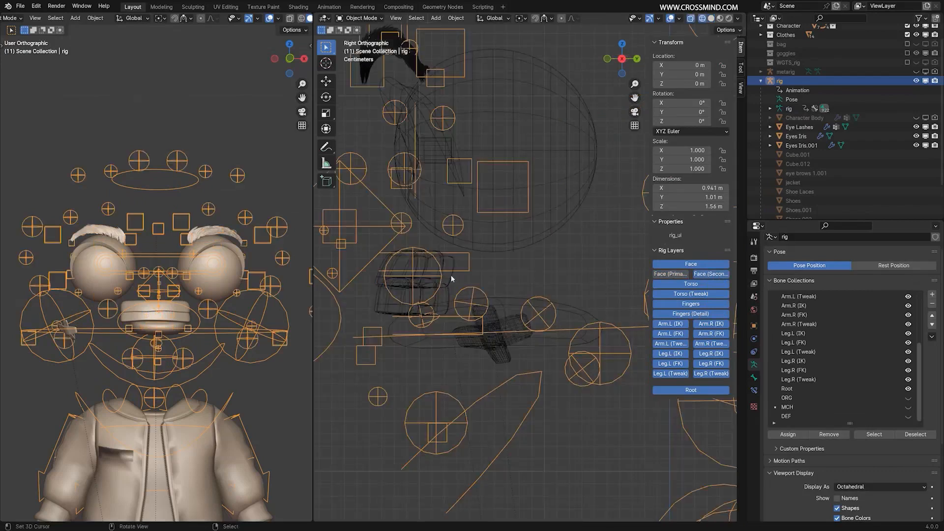
{"action": "middle_click_drag", "start_coordinate": [526, 282], "coordinate": [580, 284], "text": "shift"}
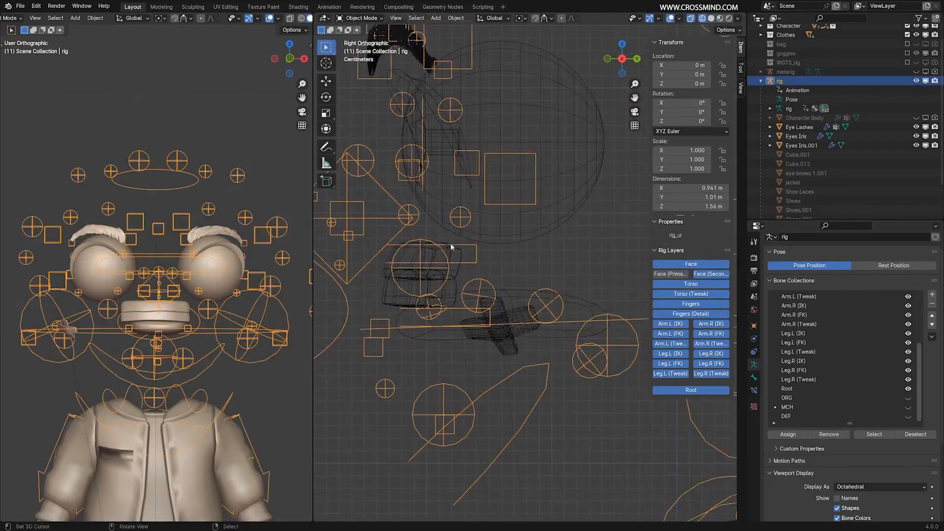
Duplicate the lower block of the teeth and place the copy about 0.038 m below and 0.006 m along Y.
{"action": "left_click", "coordinate": [451, 247]}
{"action": "left_click", "coordinate": [466, 247]}
{"action": "mouse_move", "coordinate": [542, 255]}
{"action": "middle_mouse_down", "text": "shift"}
{"action": "mouse_move", "coordinate": [603, 252]}
{"action": "mouse_move", "coordinate": [558, 249]}
{"action": "middle_mouse_up", "text": "shift"}
{"action": "right_click", "coordinate": [600, 253]}
{"action": "scroll", "coordinate": [521, 272], "scroll_direction": "up", "scroll_amount": 3}
{"action": "right_click", "coordinate": [560, 277]}
{"action": "key", "text": "shift+d"}
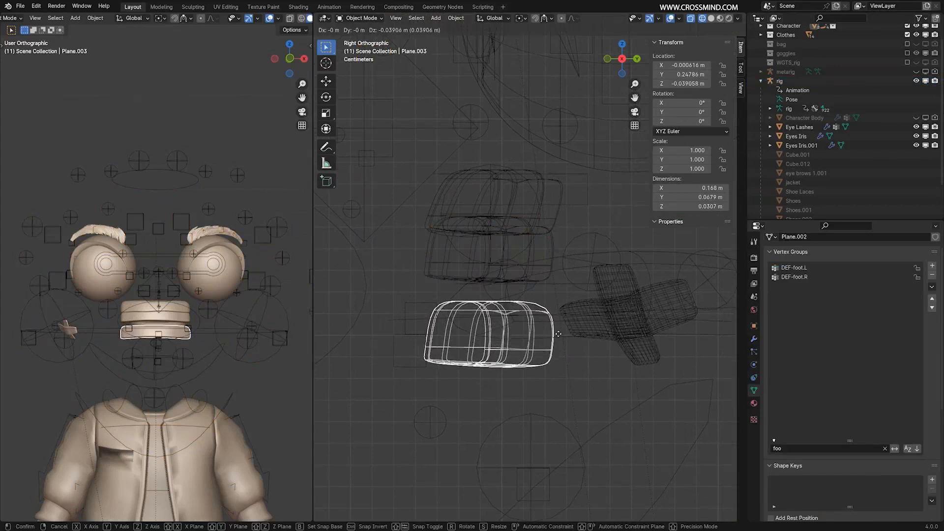
{"action": "left_click", "coordinate": [572, 331]}
Try rotating the teeth copy, cancel the rotation and set the copy's origin to its geometry.
{"action": "key", "text": "r"}
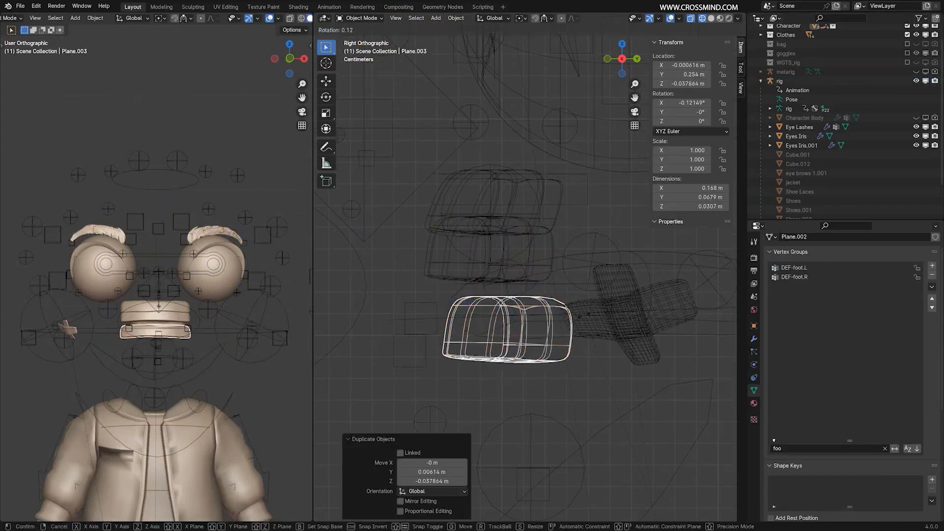
{"action": "key", "text": "Escape"}
{"action": "left_click", "coordinate": [456, 18]}
{"action": "mouse_move", "coordinate": [485, 37]}
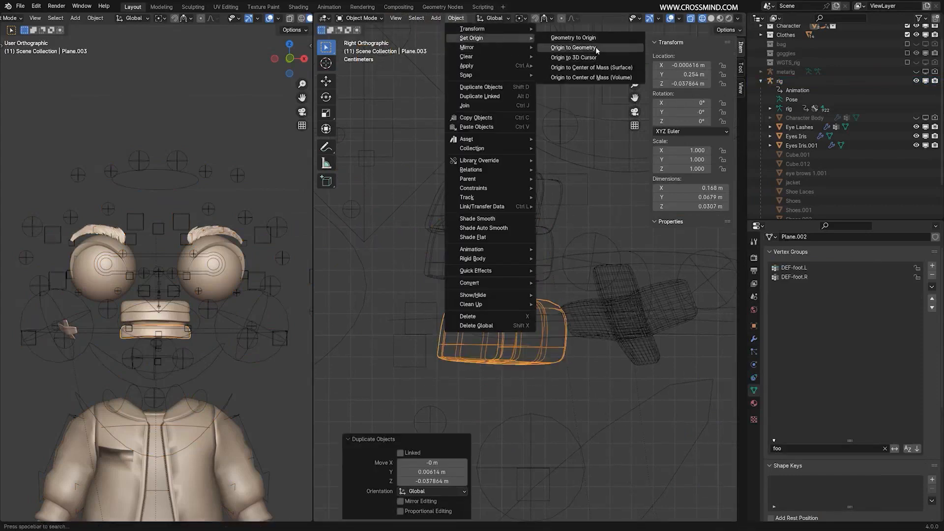
{"action": "left_click", "coordinate": [595, 48]}
Flip the entire teeth copy vertically in Edit Mode by scaling it -1 along Z, and return to Object Mode.
{"action": "key", "text": "Tab"}
{"action": "key", "text": "a"}
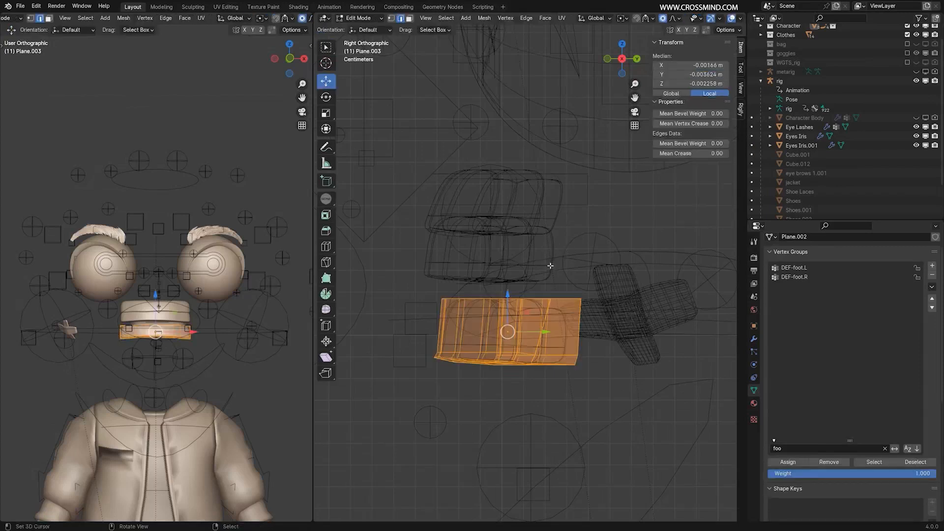
{"action": "type", "text": "sz"}
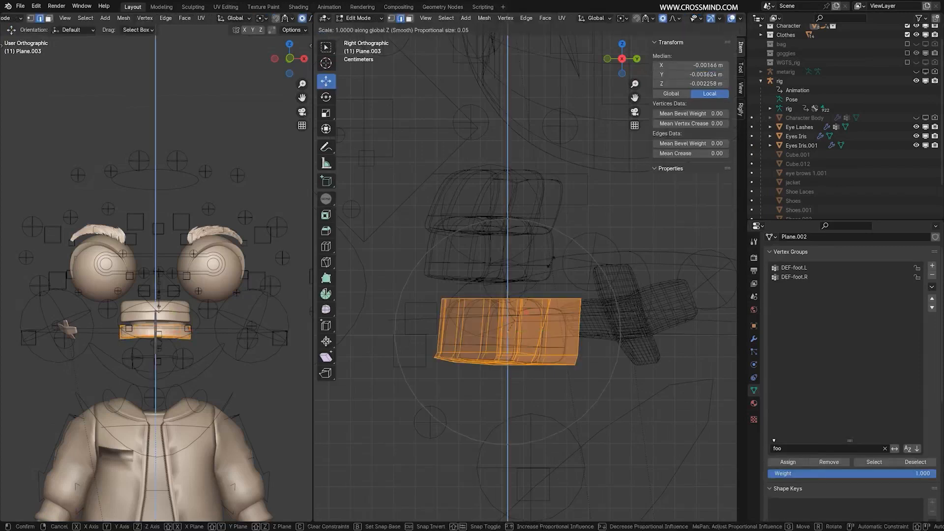
{"action": "type", "text": "-1"}
{"action": "key", "text": "Return"}
{"action": "scroll", "coordinate": [516, 330], "scroll_direction": "up", "scroll_amount": 2}
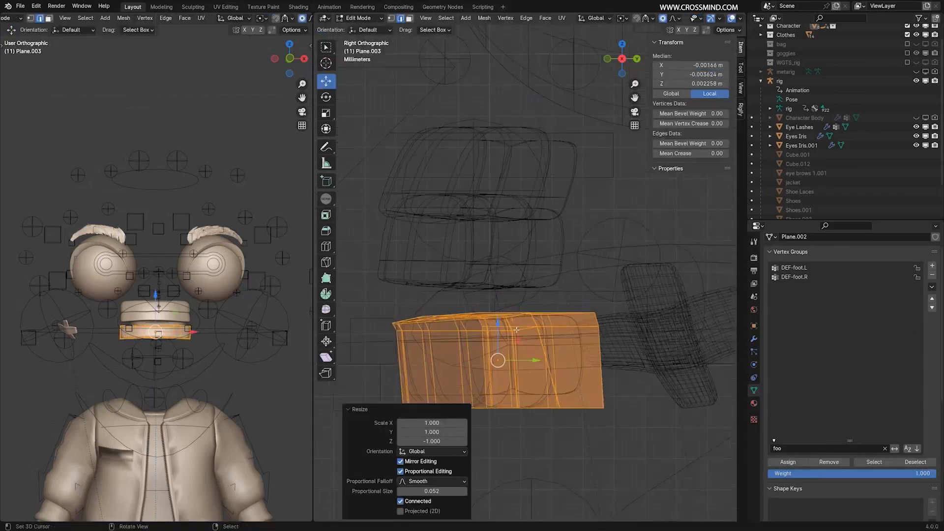
{"action": "key", "text": "Tab"}
Nudge the flipped teeth copy slightly, then try a further move and cancel it.
{"action": "scroll", "coordinate": [611, 361], "scroll_direction": "down", "scroll_amount": 2}
{"action": "middle_click_drag", "start_coordinate": [558, 339], "coordinate": [570, 329], "text": "shift"}
{"action": "key", "text": "g"}
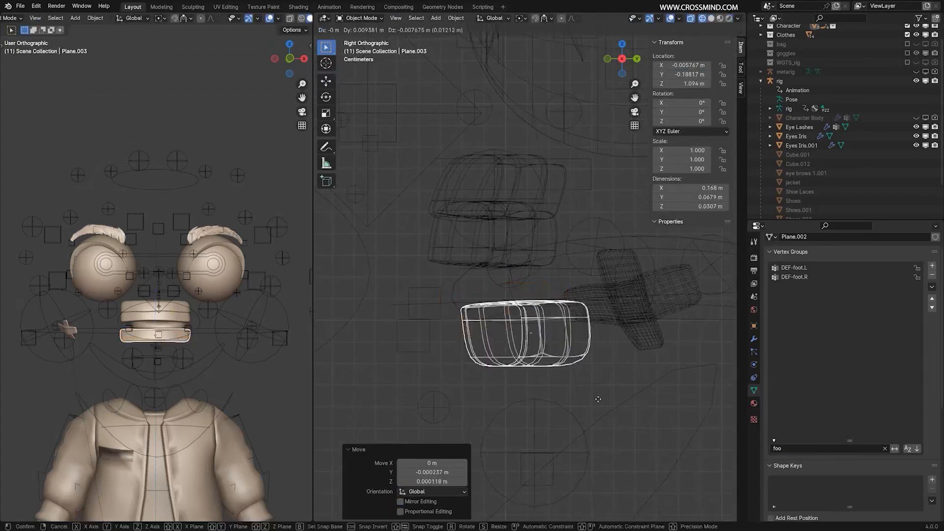
{"action": "right_click", "coordinate": [583, 248]}
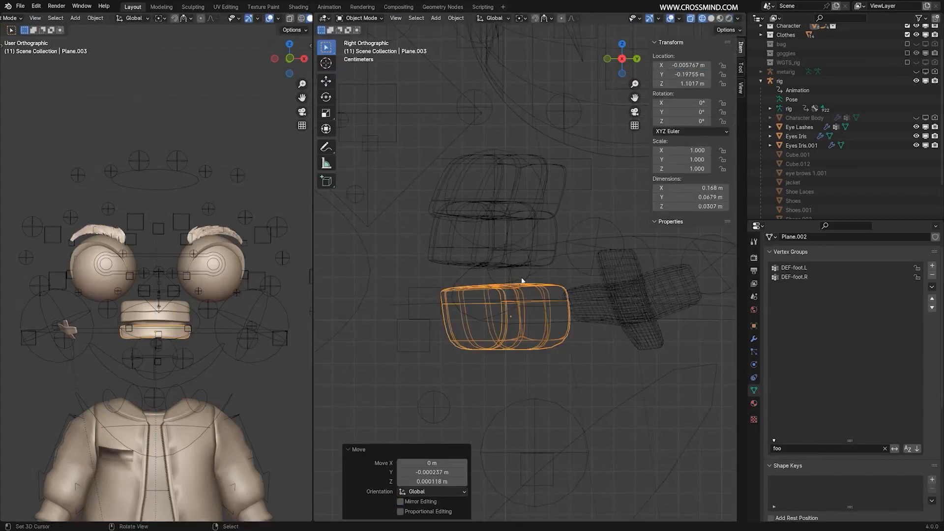
Compare the flipped teeth with the teeth.B control in Pose Mode using solid and wireframe shading, and return to Object Mode.
{"action": "key", "text": "shift+z"}
{"action": "left_click", "coordinate": [590, 223]}
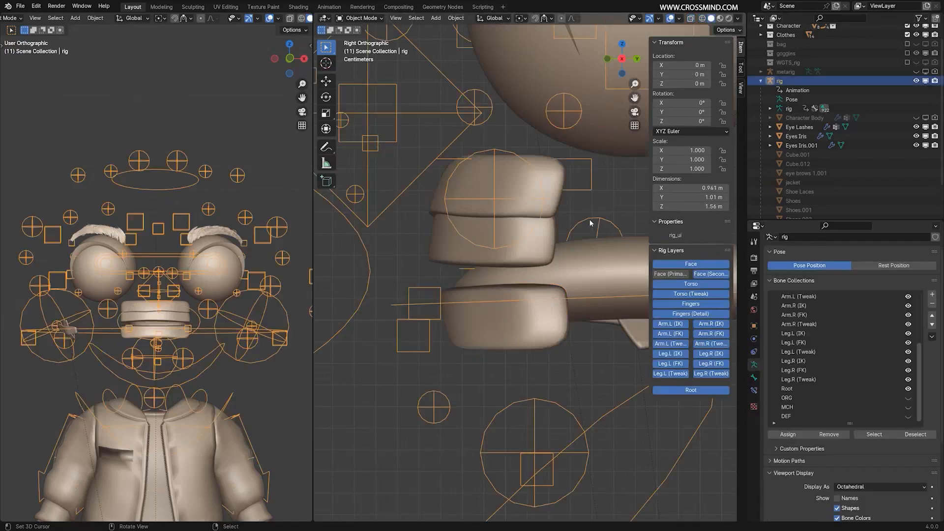
{"action": "key", "text": "ctrl+Tab"}
{"action": "key", "text": "shift+z"}
{"action": "key", "text": "alt+a"}
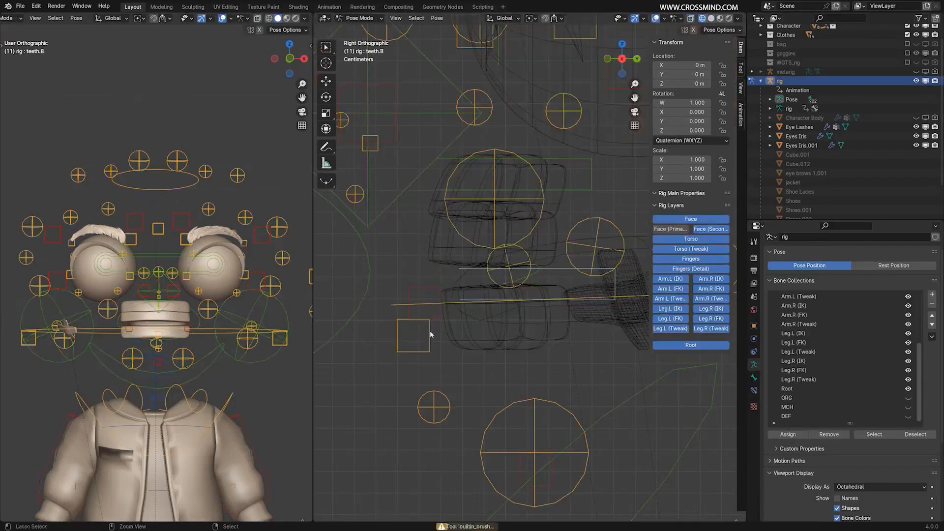
{"action": "key", "text": "ctrl+Tab"}
Move the flipped teeth up against the block above and tilt them to about -2.74° on X.
{"action": "right_click", "coordinate": [570, 323]}
{"action": "key", "text": "g"}
{"action": "left_click", "coordinate": [574, 305]}
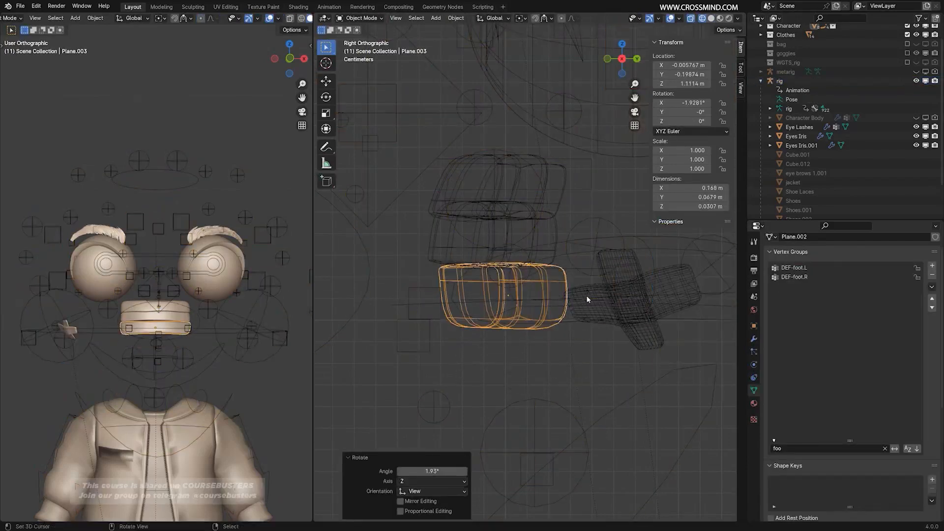
{"action": "key", "text": "r"}
{"action": "left_click", "coordinate": [584, 296]}
{"action": "key", "text": "g"}
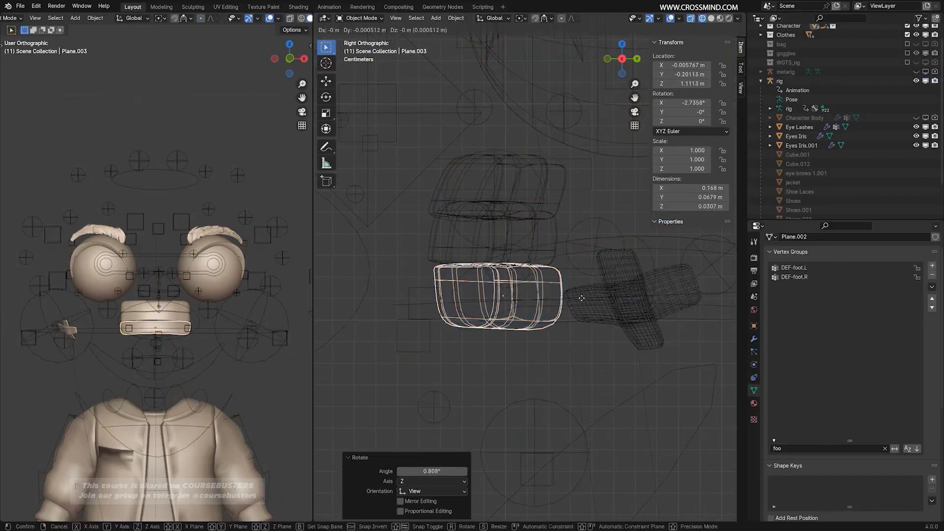
{"action": "left_click", "coordinate": [583, 297]}
{"action": "key", "text": "g"}
{"action": "left_click", "coordinate": [583, 298]}
{"action": "scroll", "coordinate": [587, 307], "scroll_direction": "down", "scroll_amount": 2}
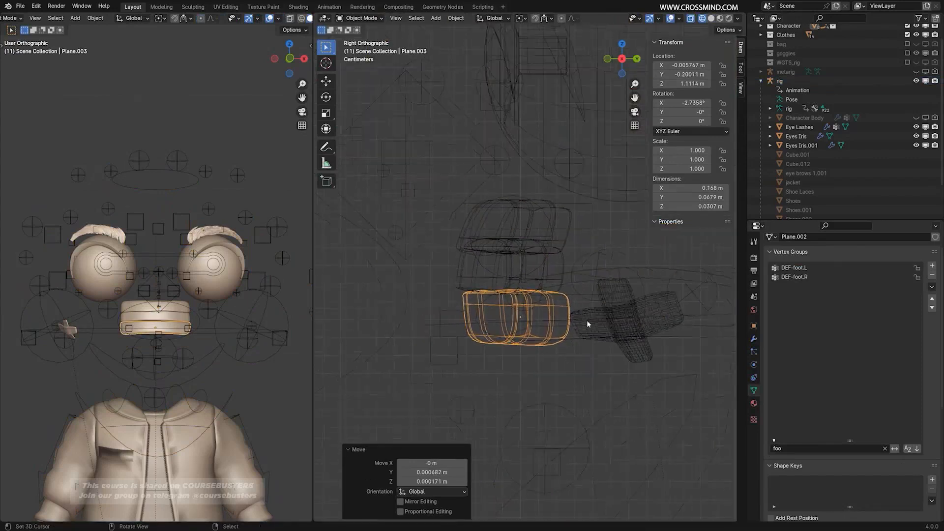
Make teeth.T the rig's active bone in Pose Mode and return to Object Mode.
{"action": "scroll", "coordinate": [570, 332], "scroll_direction": "up", "scroll_amount": 1}
{"action": "middle_click_drag", "start_coordinate": [521, 311], "coordinate": [577, 286]}
{"action": "key", "text": "KP_1"}
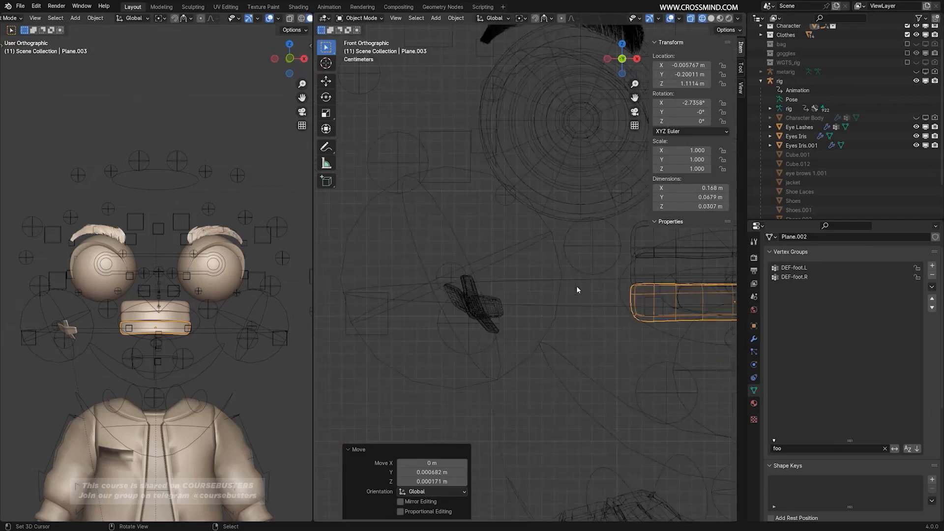
{"action": "key", "text": "KP_Decimal"}
{"action": "key", "text": "KP_3"}
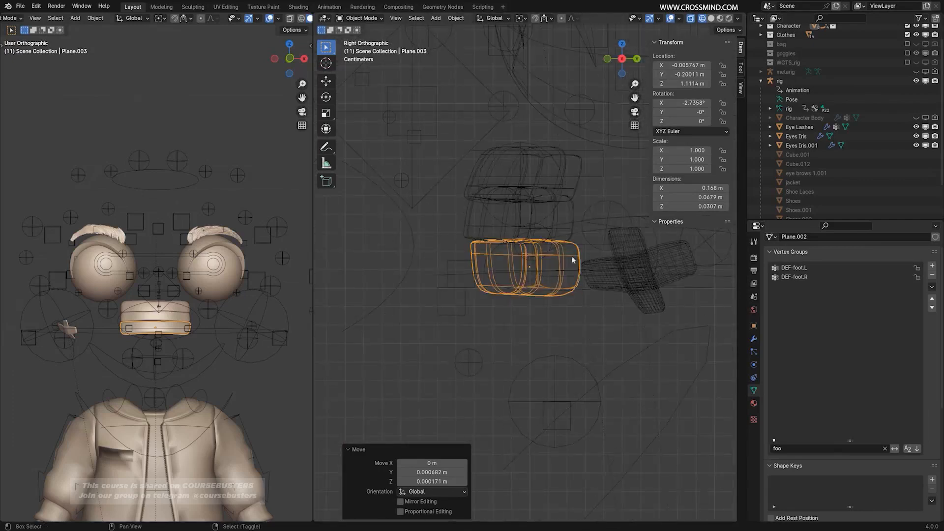
{"action": "middle_click_drag", "start_coordinate": [599, 191], "coordinate": [559, 213], "text": "shift"}
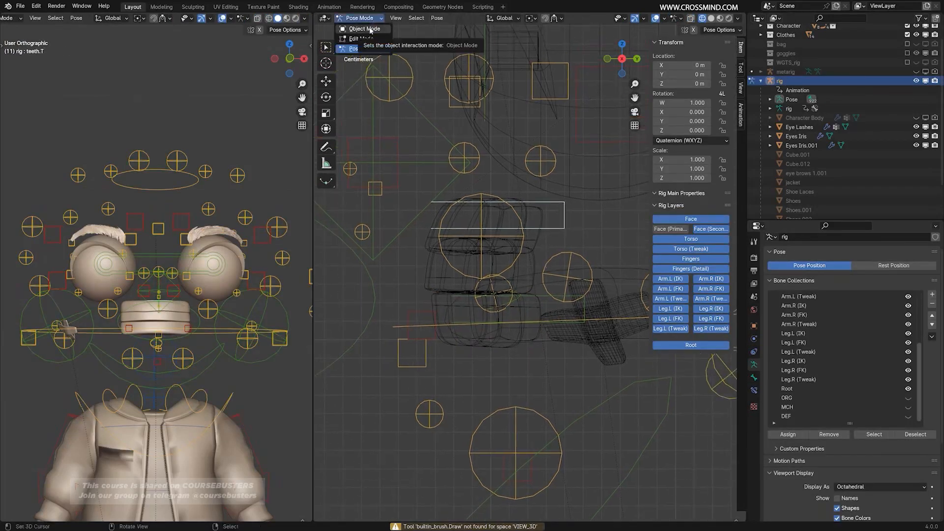
{"action": "left_click", "coordinate": [365, 29]}
Parent the top two teeth blocks to the rig's teeth.T bone using the Bone parenting type.
{"action": "right_click", "coordinate": [534, 261]}
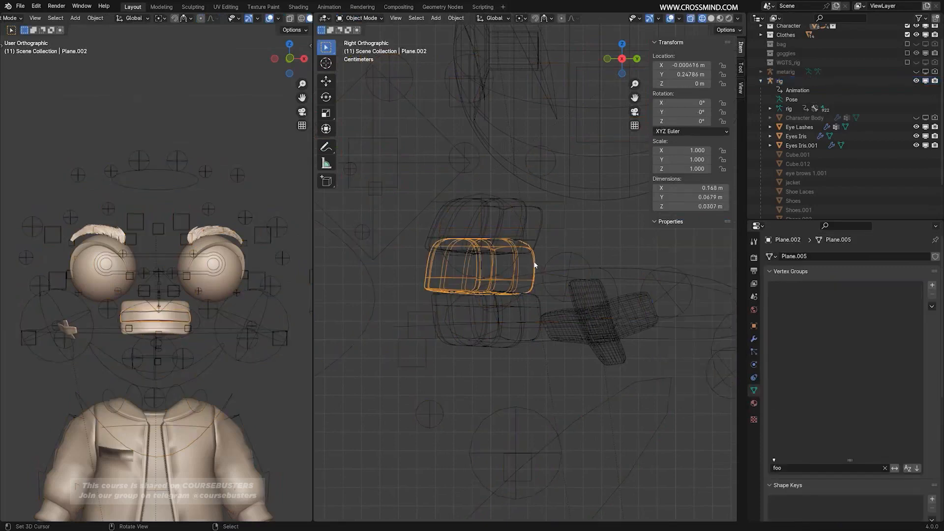
{"action": "right_click", "coordinate": [539, 239], "text": "shift"}
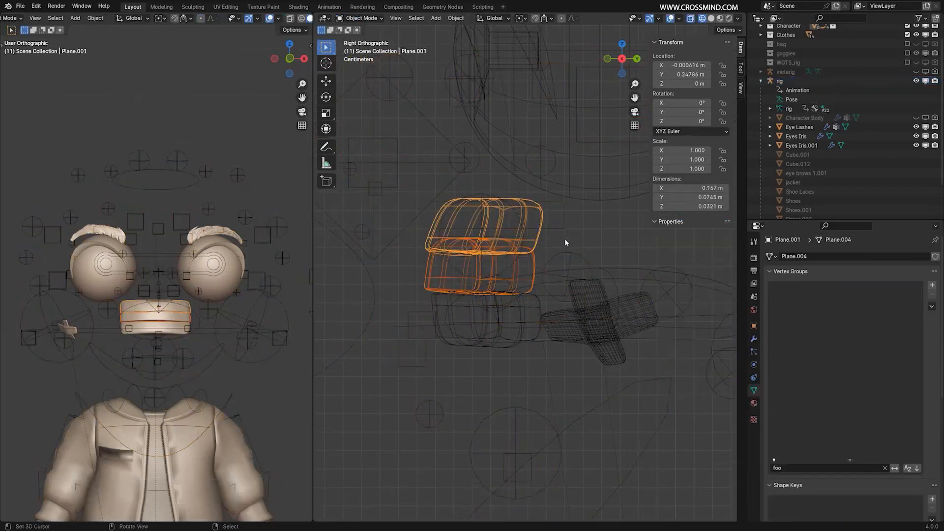
{"action": "right_click", "coordinate": [563, 226], "text": "shift"}
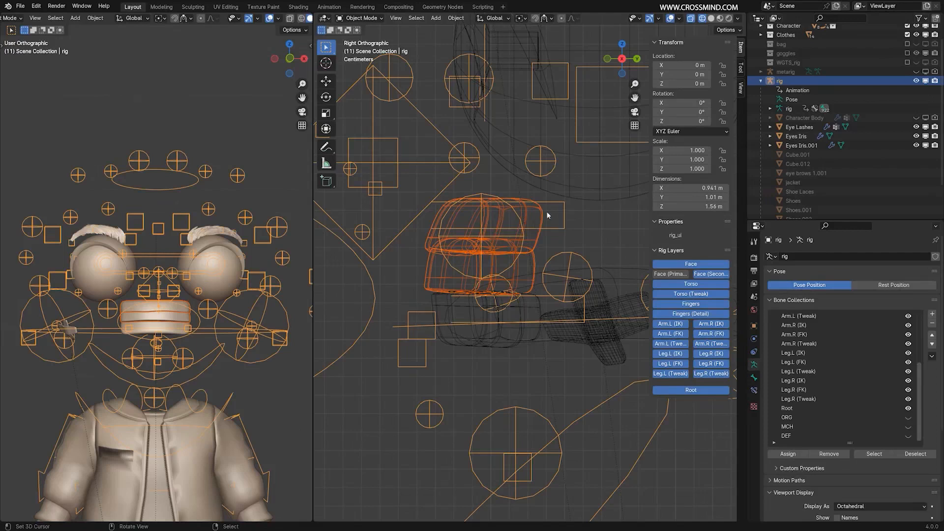
{"action": "key", "text": "ctrl+p"}
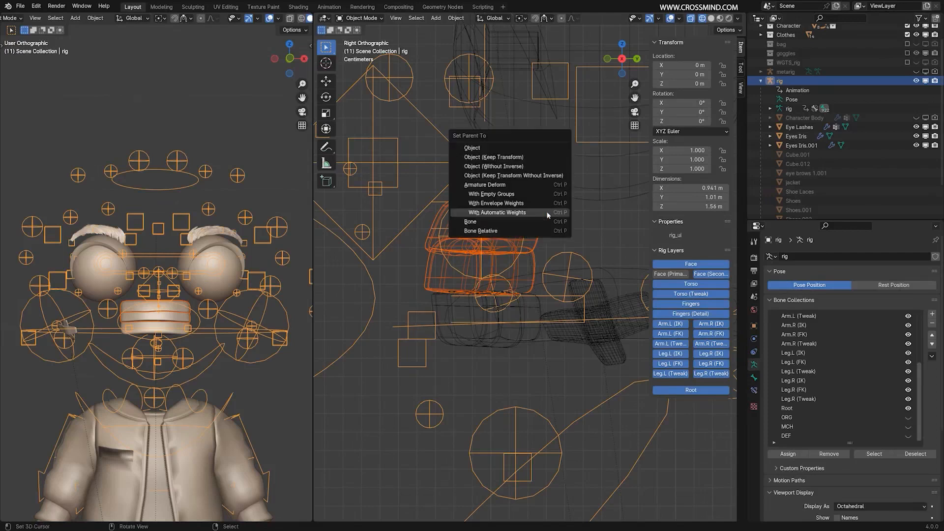
{"action": "left_click", "coordinate": [475, 222]}
{"action": "scroll", "coordinate": [567, 226], "scroll_direction": "down", "scroll_amount": 2}
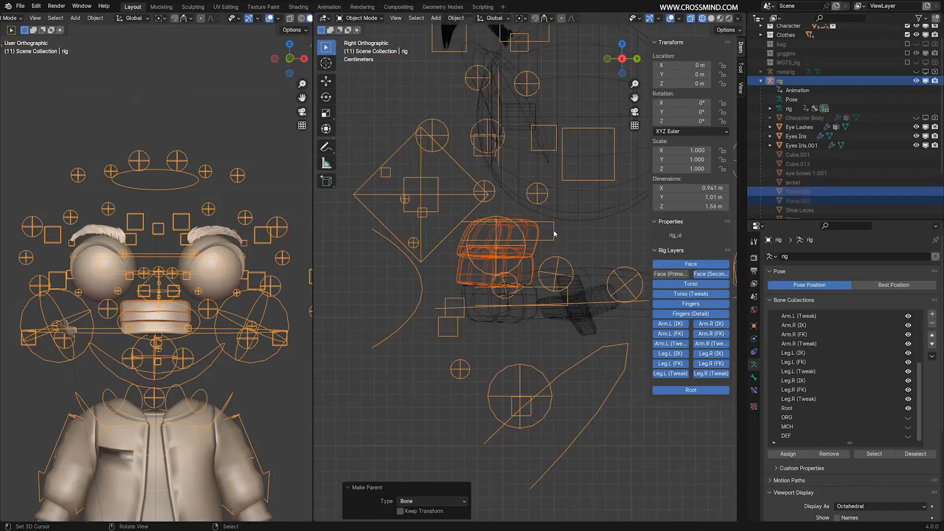
Test the upper teeth by moving the teeth.T control in Pose Mode, and cancel the move.
{"action": "key", "text": "ctrl+Tab"}
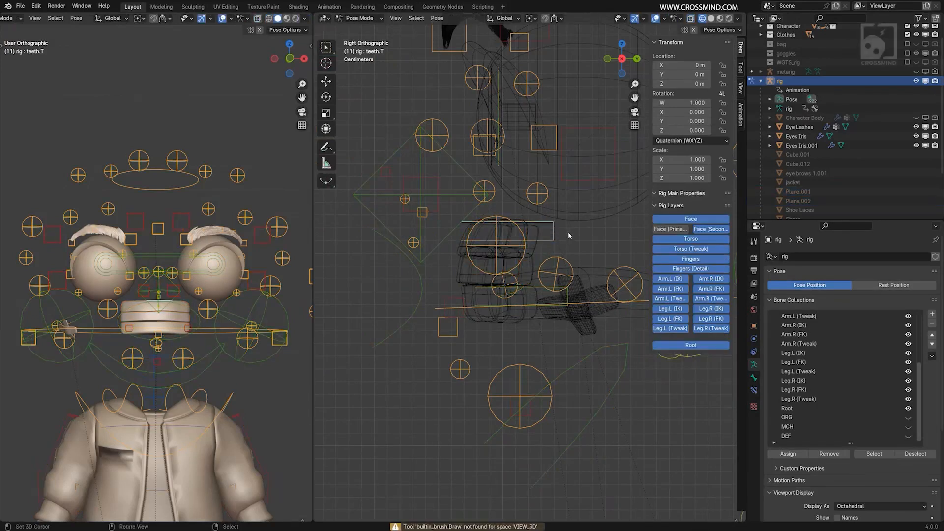
{"action": "key", "text": "g"}
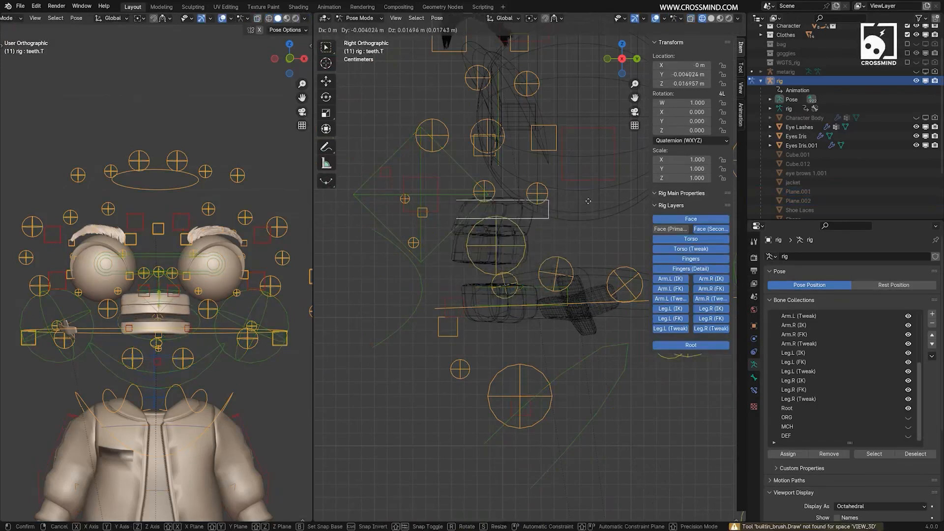
{"action": "right_click", "coordinate": [560, 248]}
{"action": "scroll", "coordinate": [555, 275], "scroll_direction": "up", "scroll_amount": 3}
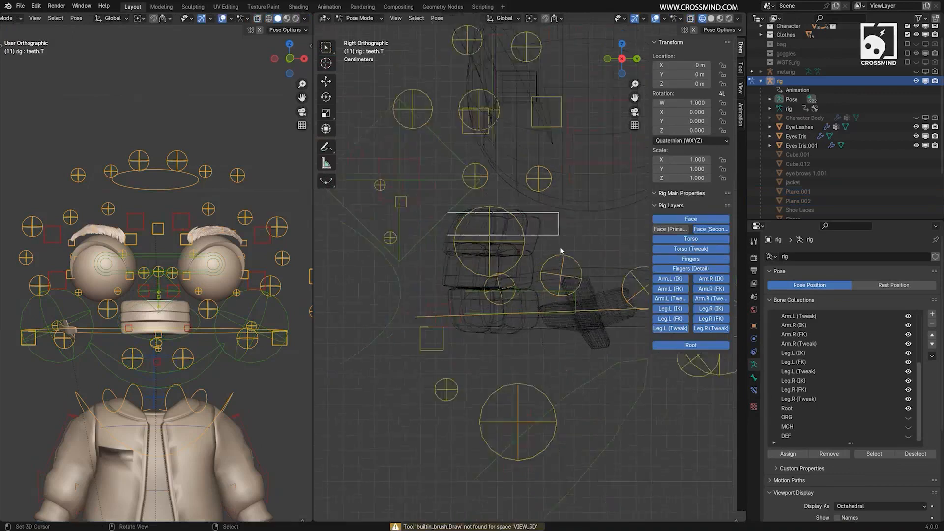
Make teeth.B the active bone, try moving it and cancel, and return to Object Mode.
{"action": "left_click", "coordinate": [547, 304]}
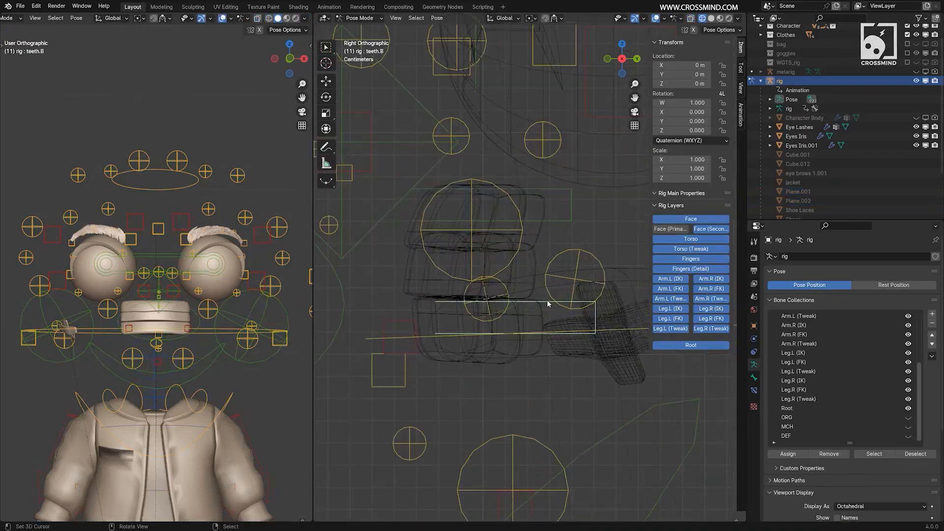
{"action": "key", "text": "g"}
{"action": "right_click", "coordinate": [575, 321]}
{"action": "scroll", "coordinate": [481, 234], "scroll_direction": "down", "scroll_amount": 3}
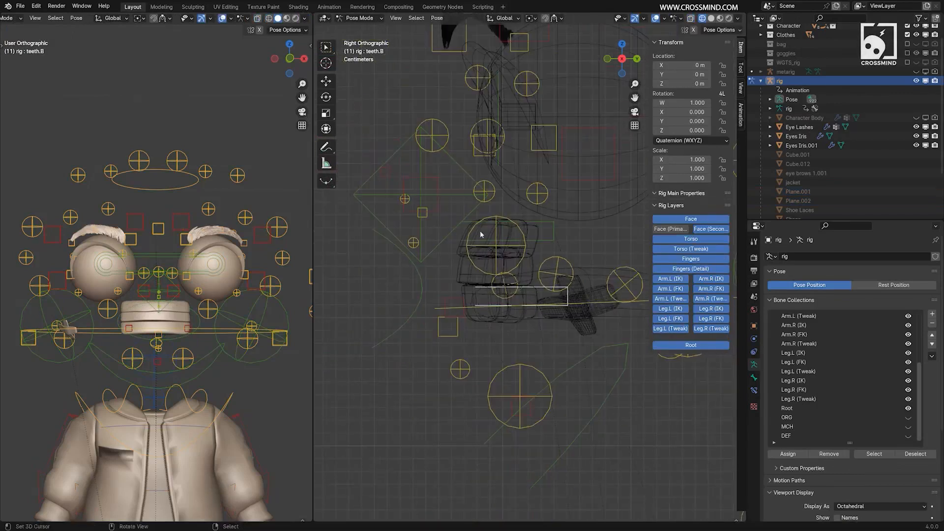
{"action": "left_click", "coordinate": [367, 19]}
{"action": "left_click", "coordinate": [364, 29]}
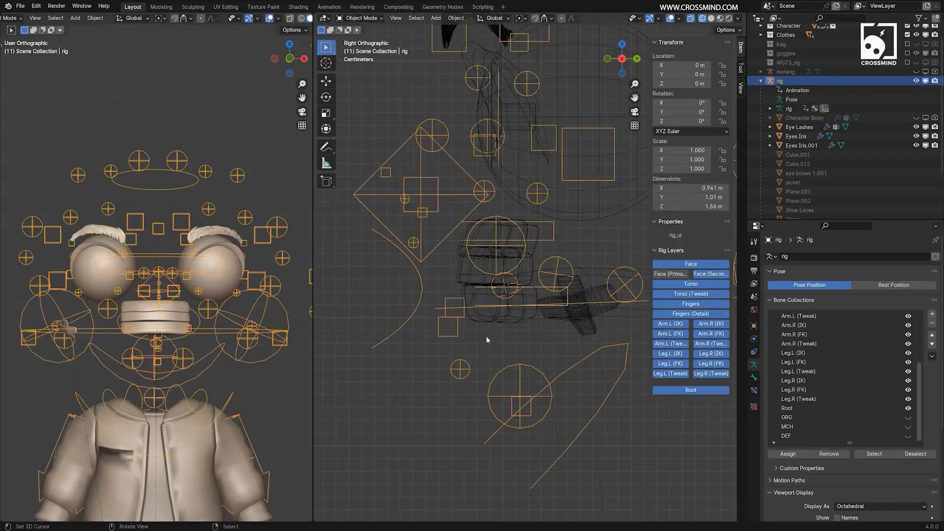
Parent the bottom teeth block to the rig's teeth.B bone using the Bone parenting type.
{"action": "scroll", "coordinate": [485, 331], "scroll_direction": "up", "scroll_amount": 2}
{"action": "left_click", "coordinate": [512, 345]}
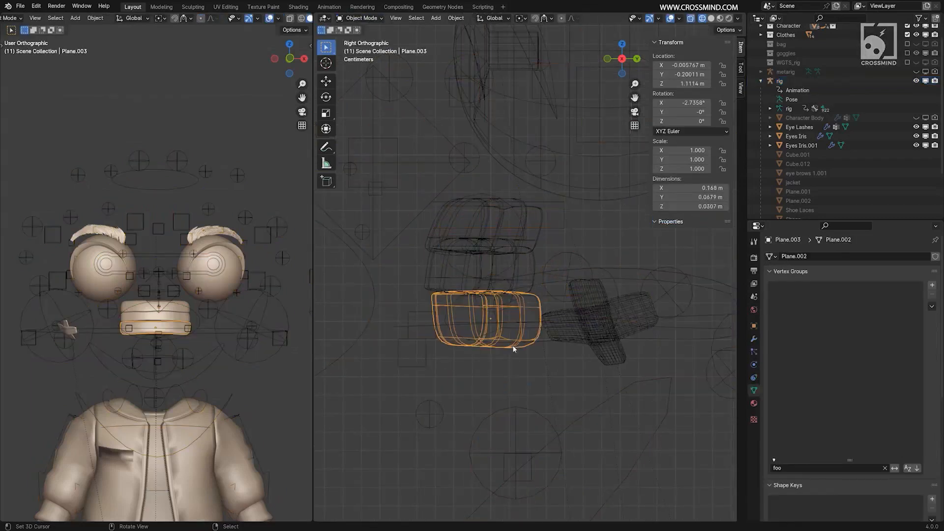
{"action": "middle_click_drag", "start_coordinate": [554, 333], "coordinate": [609, 324], "text": "shift"}
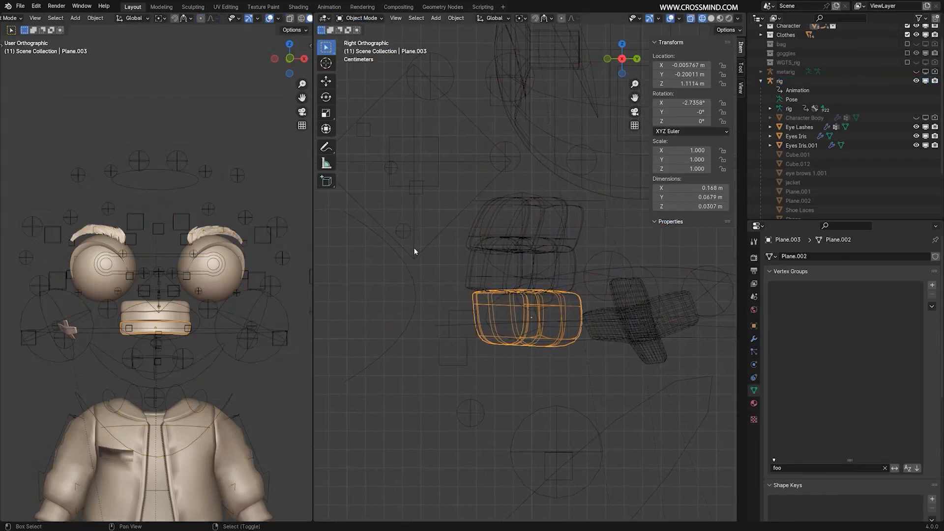
{"action": "left_click", "coordinate": [414, 251]}
{"action": "key", "text": "ctrl+p"}
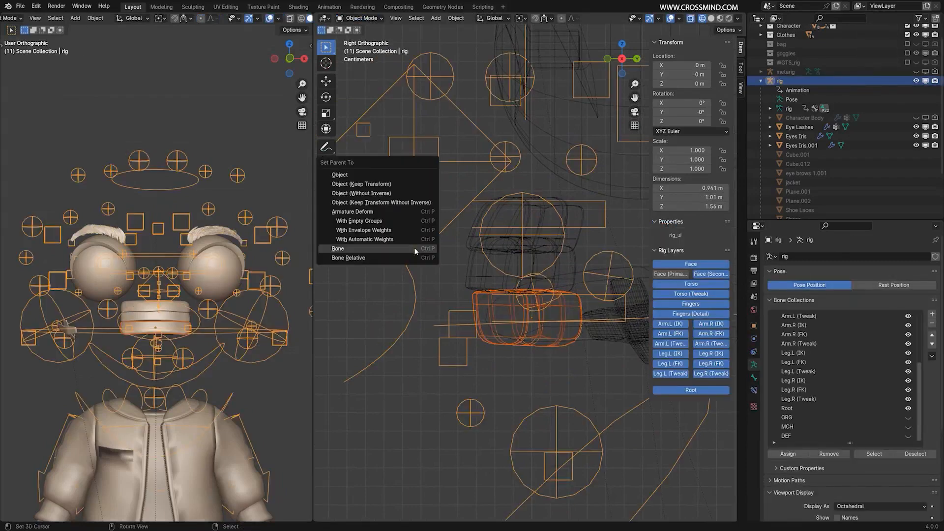
{"action": "left_click", "coordinate": [414, 248]}
{"action": "scroll", "coordinate": [410, 313], "scroll_direction": "down", "scroll_amount": 3}
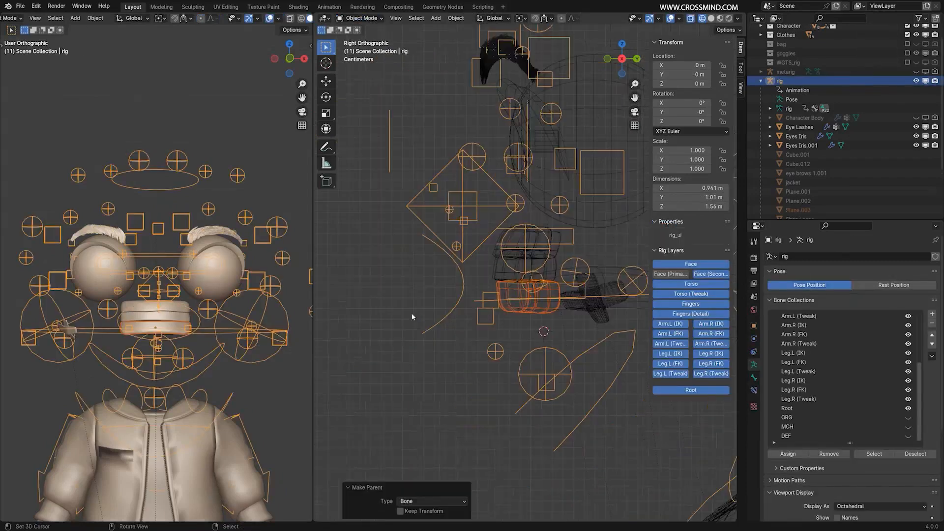
Test moving the teeth.B control in Pose Mode, cancel the move, and return to Object Mode.
{"action": "left_click", "coordinate": [358, 17]}
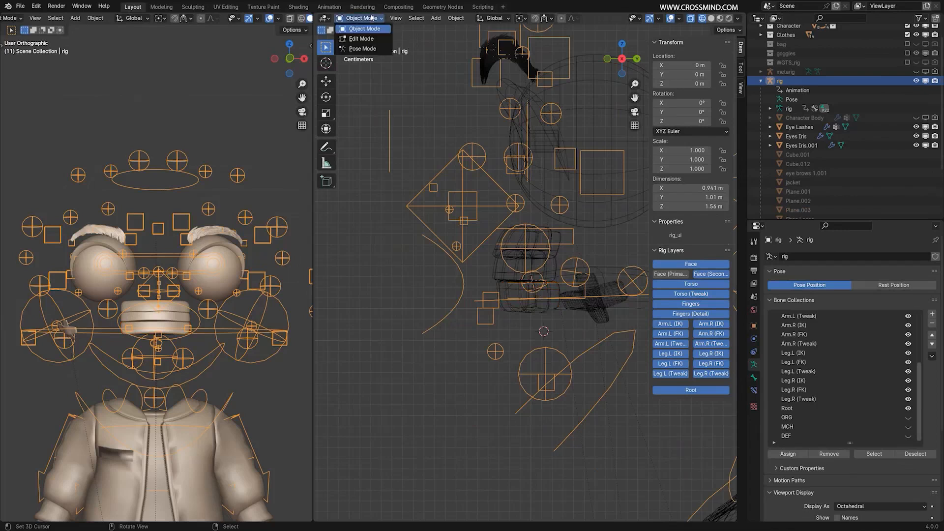
{"action": "left_click", "coordinate": [363, 51]}
{"action": "key", "text": "g"}
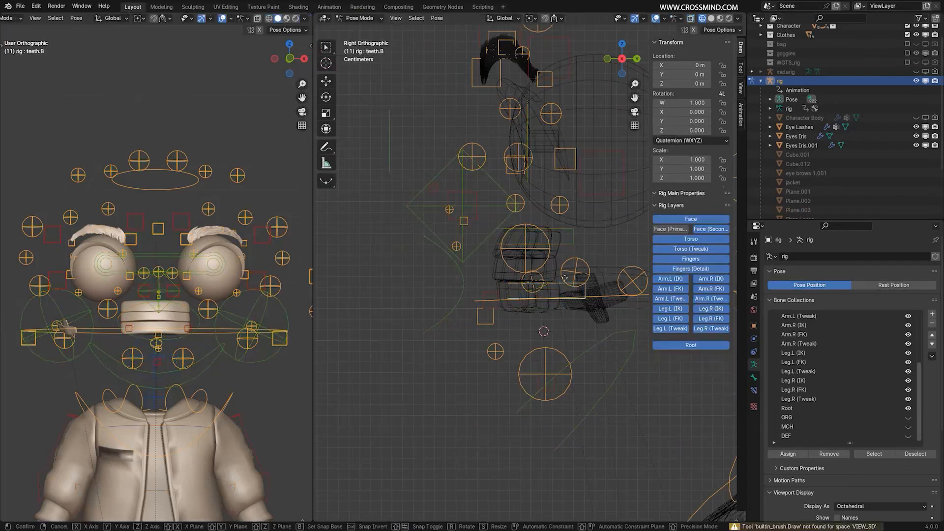
{"action": "right_click", "coordinate": [565, 278]}
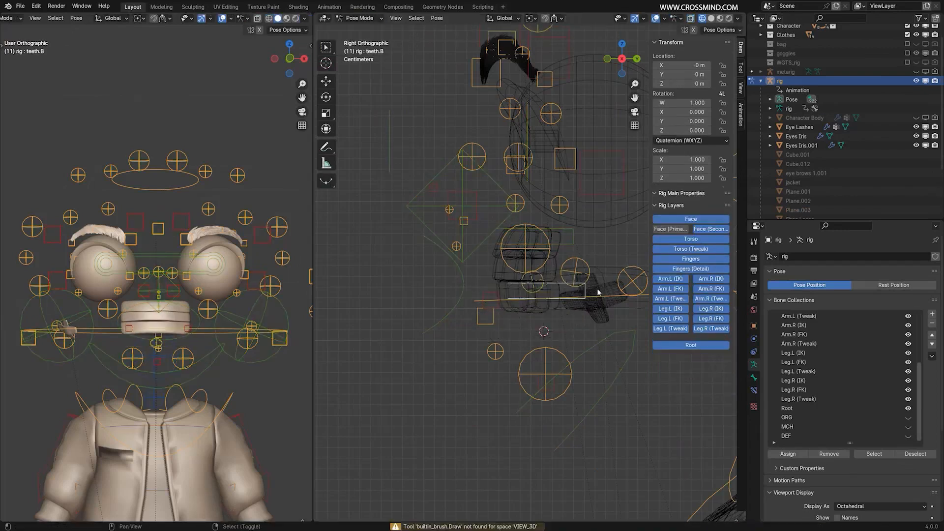
{"action": "scroll", "coordinate": [509, 284], "scroll_direction": "down", "scroll_amount": 2}
{"action": "key", "text": "ctrl+Tab"}
{"action": "scroll", "coordinate": [531, 266], "scroll_direction": "up", "scroll_amount": 2}
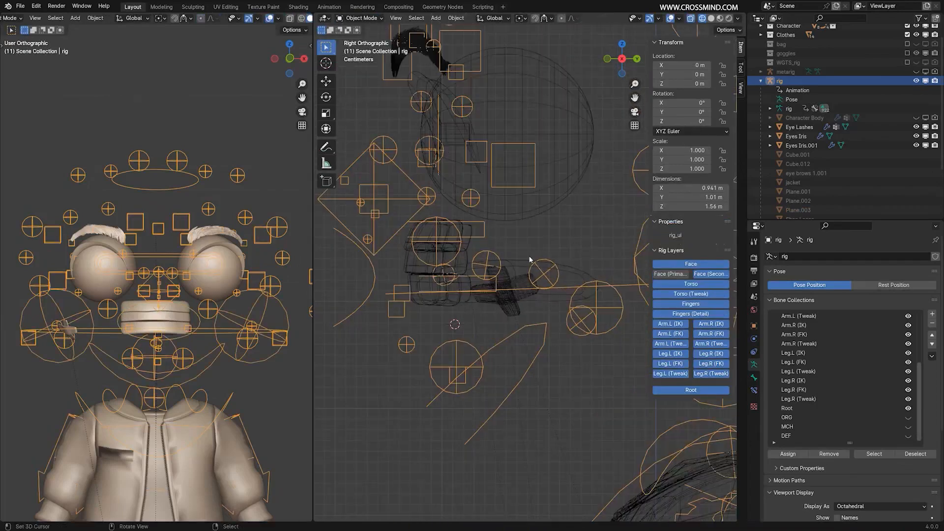
Select the tongue mesh, save the file, and isolate the tongue in solid shading for mesh editing.
{"action": "right_click", "coordinate": [529, 259]}
{"action": "middle_click_drag", "start_coordinate": [511, 266], "coordinate": [586, 305]}
{"action": "key", "text": "ctrl+s"}
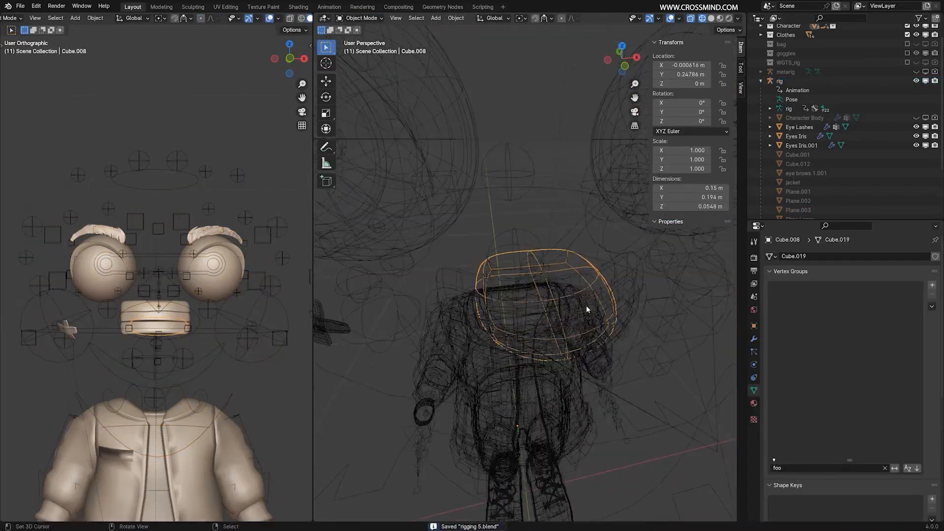
{"action": "key", "text": "slash"}
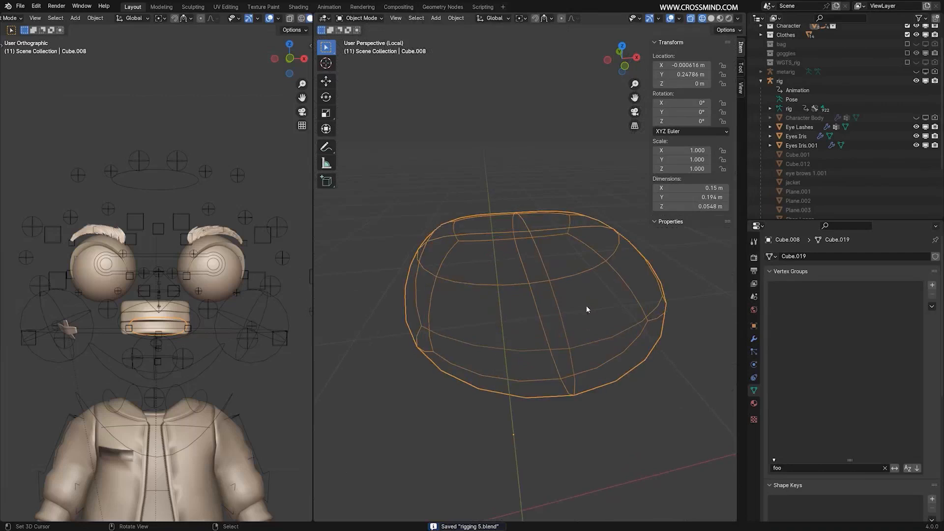
{"action": "key", "text": "shift+z"}
{"action": "key", "text": "Tab"}
{"action": "middle_click_drag", "start_coordinate": [606, 325], "coordinate": [637, 346]}
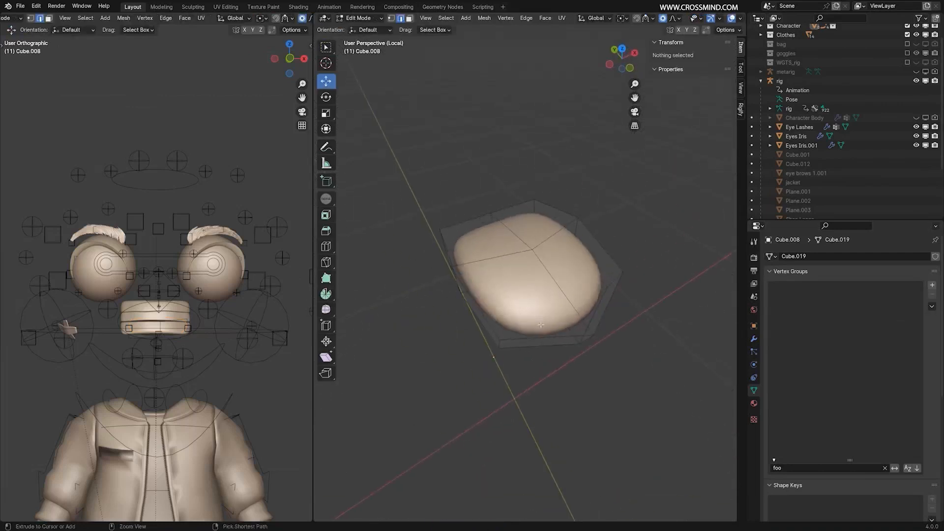
Add one crosswise edge loop near the tongue's front and one lengthwise loop, both without sliding.
{"action": "key", "text": "ctrl+r"}
{"action": "left_click", "coordinate": [542, 336]}
{"action": "right_click", "coordinate": [541, 336]}
{"action": "middle_click_drag", "start_coordinate": [541, 336], "coordinate": [479, 272]}
{"action": "key", "text": "ctrl+r"}
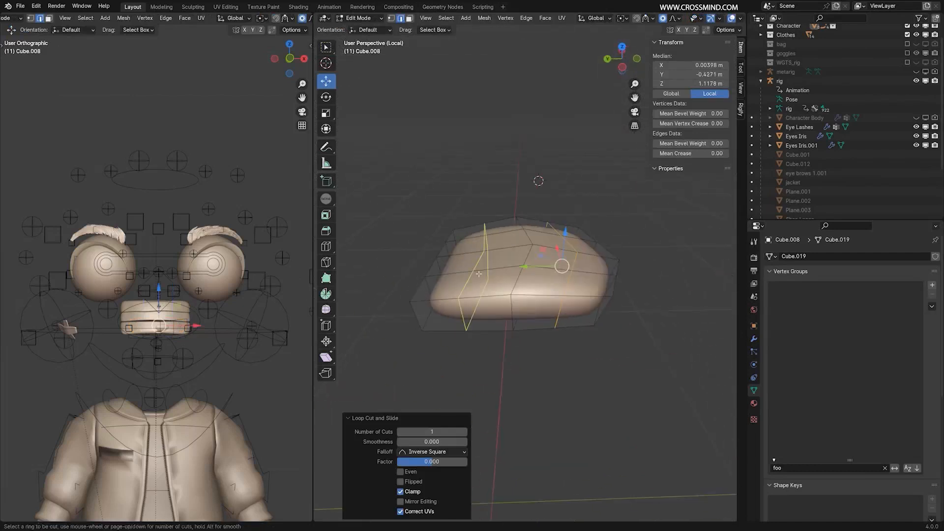
{"action": "left_click", "coordinate": [478, 271]}
{"action": "right_click", "coordinate": [478, 272]}
From the top view, scale the front corner edges of the tongue with proportional editing to reshape its tip.
{"action": "key", "text": "KP_7"}
{"action": "key", "text": "g"}
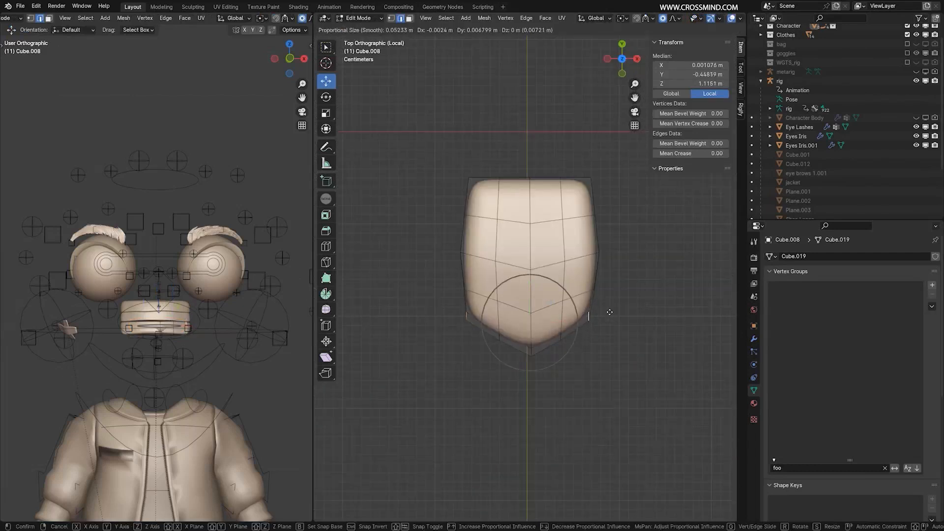
{"action": "right_click", "coordinate": [641, 322]}
{"action": "key", "text": "s"}
{"action": "left_click", "coordinate": [630, 322]}
{"action": "key", "text": "s"}
{"action": "middle_click_drag", "start_coordinate": [630, 322], "coordinate": [514, 257]}
Select several tongue faces, move them along Z to make the tongue thinner, and return to Object Mode.
{"action": "left_click", "coordinate": [584, 274]}
{"action": "key", "text": "3"}
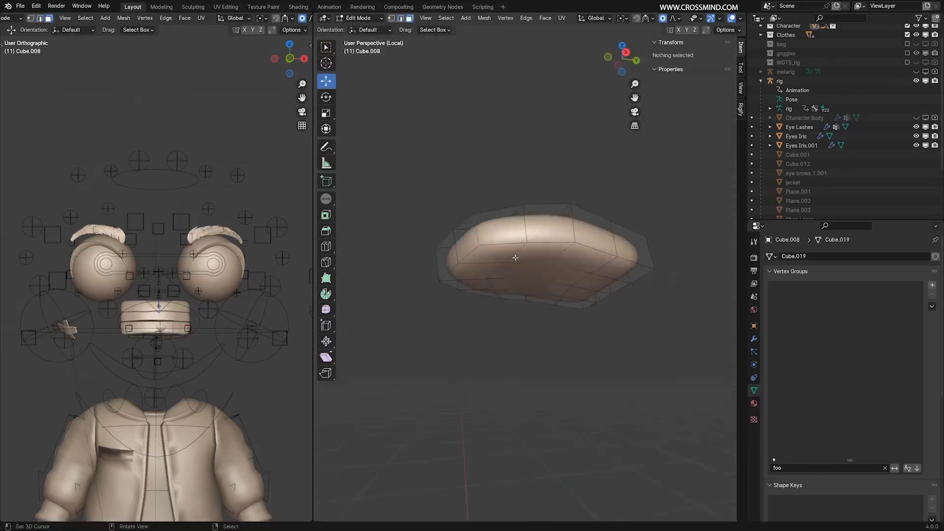
{"action": "left_click", "coordinate": [492, 255]}
{"action": "left_click", "coordinate": [620, 276], "text": "ctrl"}
{"action": "left_click", "coordinate": [475, 256], "text": "ctrl"}
{"action": "middle_click_drag", "start_coordinate": [573, 295], "coordinate": [551, 286]}
{"action": "key", "text": "g"}
{"action": "key", "text": "z"}
{"action": "left_click", "coordinate": [551, 285]}
{"action": "key", "text": "Tab"}
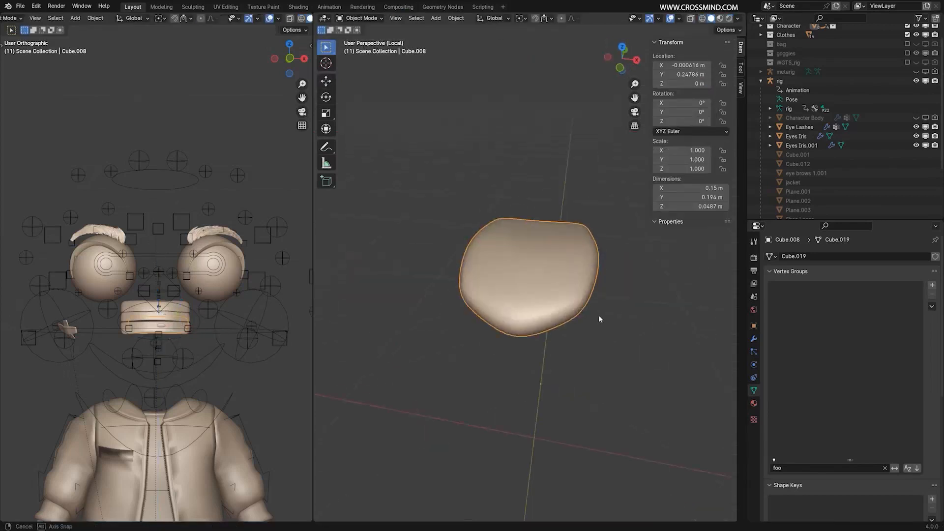
Select two edges at the tongue's front in Edit Mode and move them along Y.
{"action": "key", "text": "Tab"}
{"action": "key", "text": "2"}
{"action": "right_click", "coordinate": [562, 294]}
{"action": "right_click", "coordinate": [497, 299], "text": "shift"}
{"action": "key", "text": "g"}
{"action": "key", "text": "y"}
{"action": "left_click", "coordinate": [609, 326]}
{"action": "middle_click_drag", "start_coordinate": [609, 326], "coordinate": [506, 266]}
Adjust the edges on both halves of the tongue's top along Z, and leave Edit Mode and local view.
{"action": "right_click", "coordinate": [498, 255]}
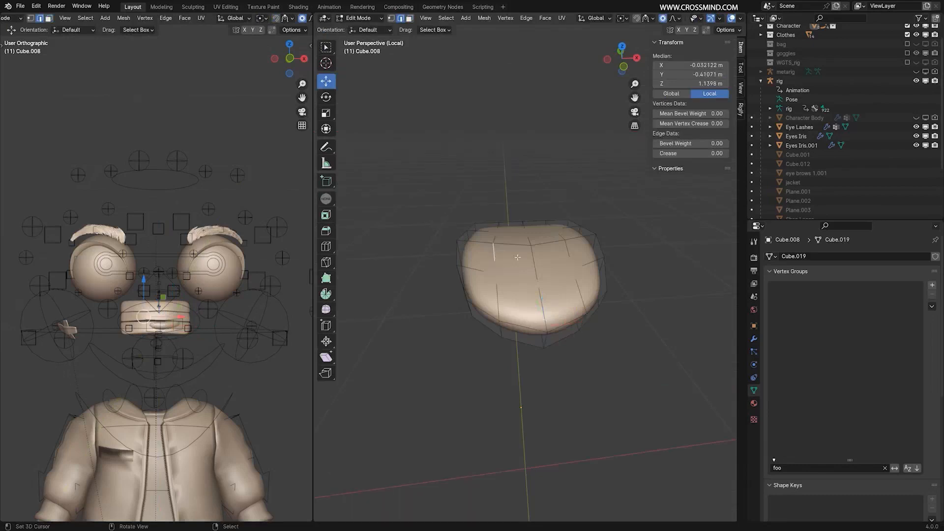
{"action": "right_click", "coordinate": [565, 249], "text": "shift"}
{"action": "middle_click_drag", "start_coordinate": [564, 248], "coordinate": [560, 217]}
{"action": "key", "text": "g"}
{"action": "key", "text": "z"}
{"action": "left_click", "coordinate": [555, 246]}
{"action": "key", "text": "Tab"}
{"action": "key", "text": "KP_Divide"}
{"action": "key", "text": "KP_1"}
{"action": "key", "text": "KP_3"}
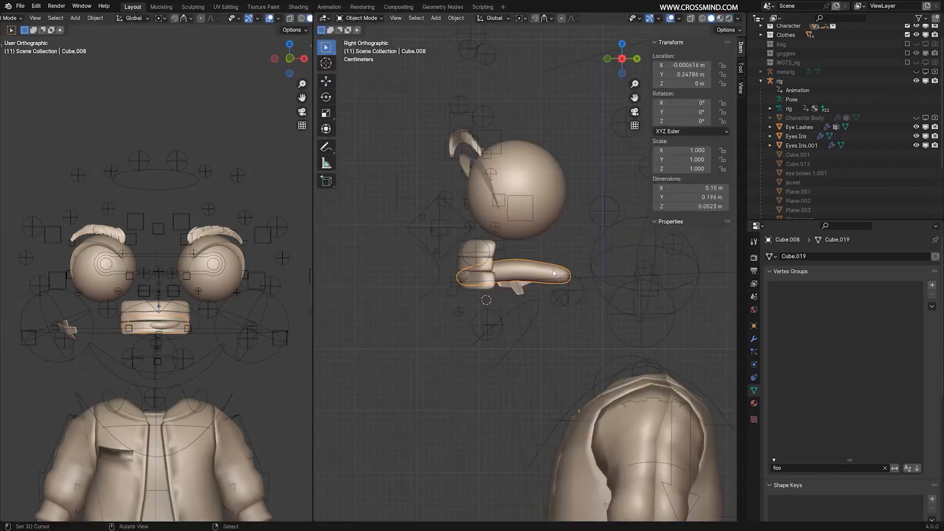
{"action": "scroll", "coordinate": [531, 272], "scroll_direction": "up", "scroll_amount": 3}
Show the rig's ORG bone collection and select the tweak_tongue.003 control in Pose Mode.
{"action": "right_click", "coordinate": [549, 289]}
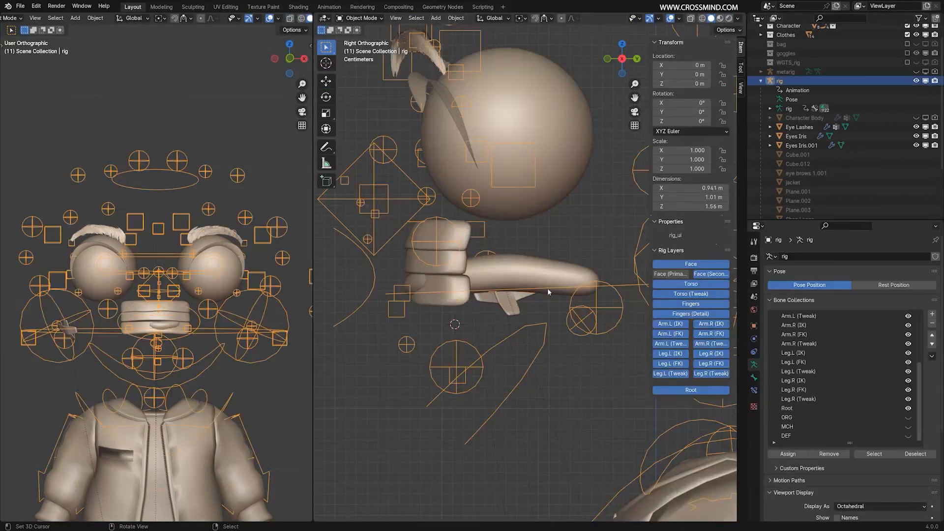
{"action": "left_click", "coordinate": [908, 416]}
{"action": "key", "text": "ctrl+Tab"}
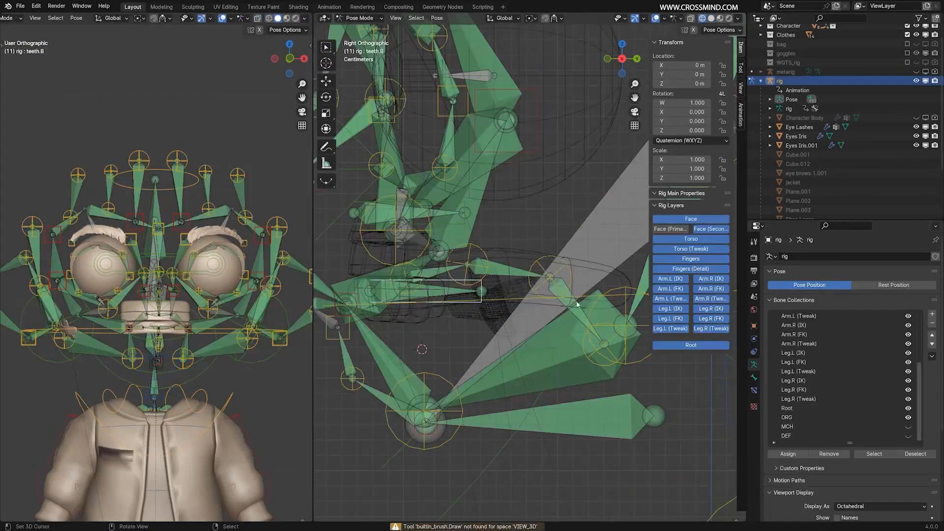
{"action": "middle_click_drag", "start_coordinate": [577, 302], "coordinate": [565, 294], "text": "shift"}
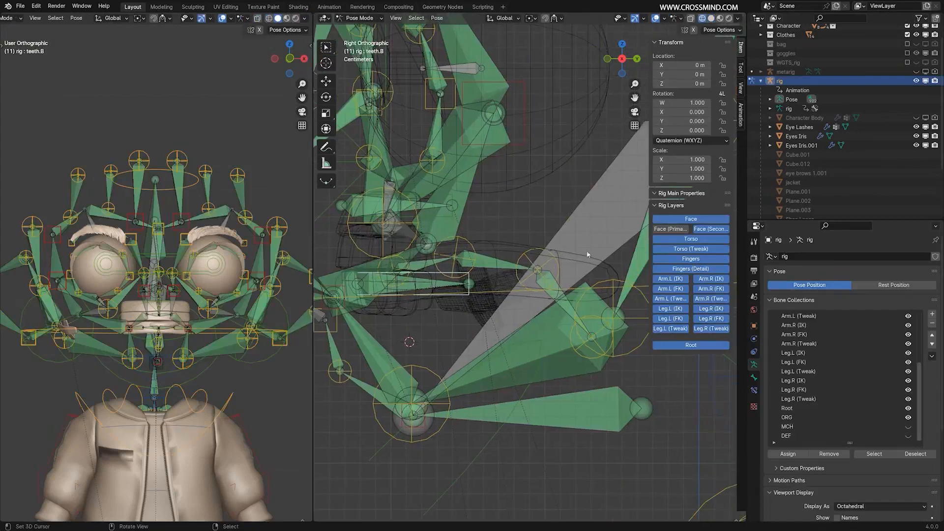
{"action": "left_click", "coordinate": [590, 356]}
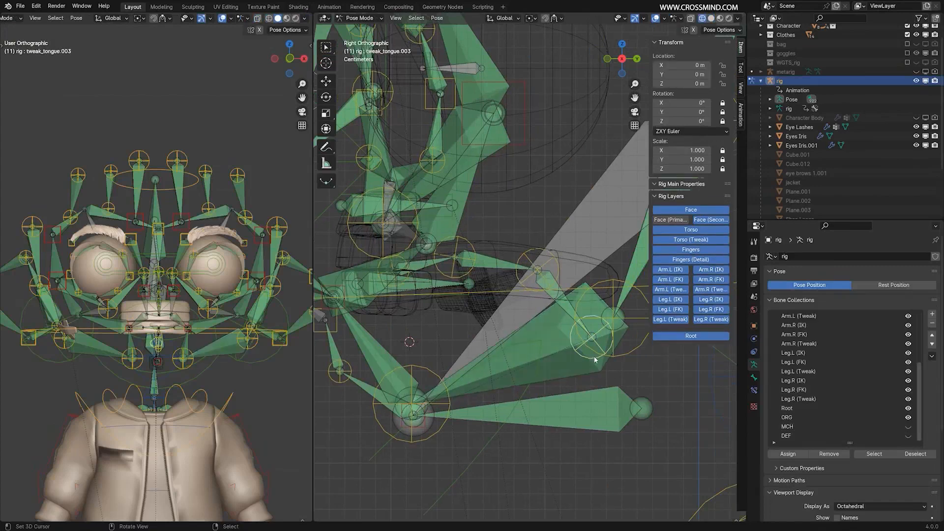
Move the tweak_tongue.003 control 0.017244 m along Y and 0.032093 m along Z, and apply the pose as rest pose.
{"action": "key", "text": "g"}
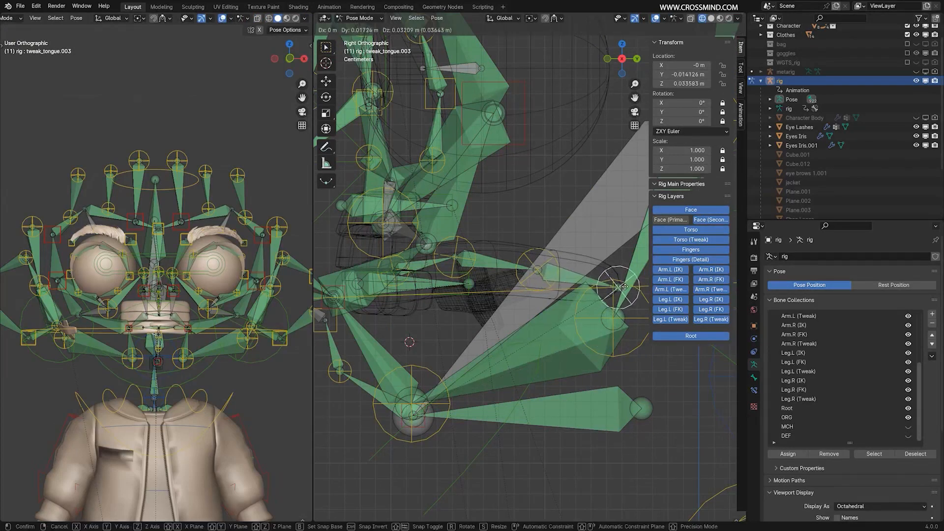
{"action": "left_click", "coordinate": [626, 290]}
{"action": "scroll", "coordinate": [613, 302], "scroll_direction": "down", "scroll_amount": 2}
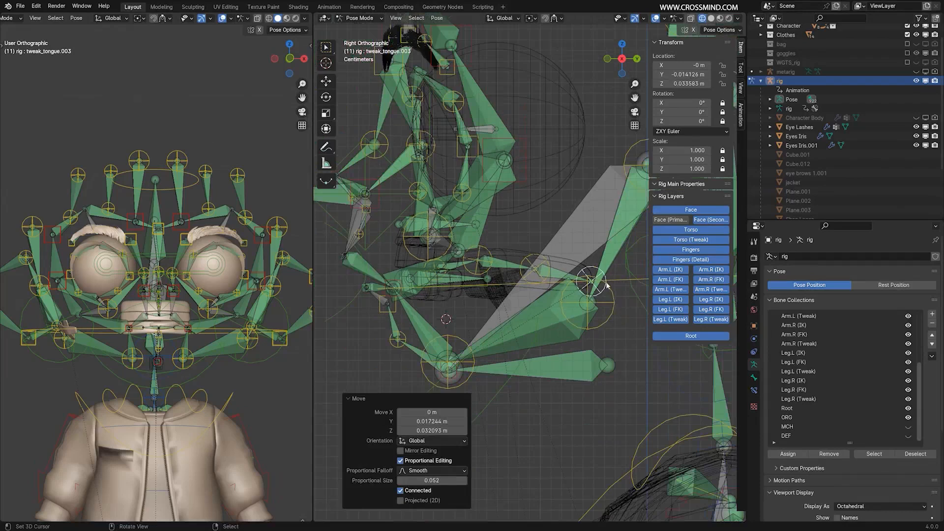
{"action": "key", "text": "ctrl+a"}
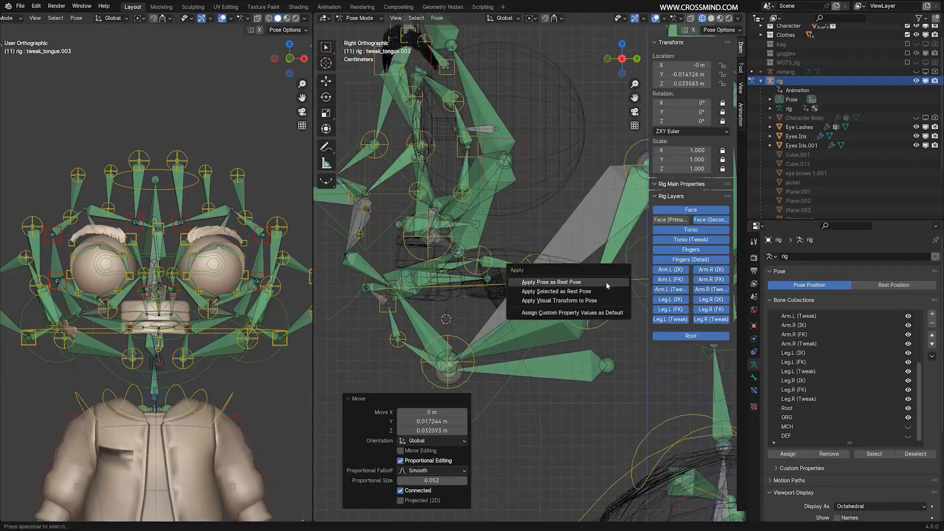
{"action": "left_click", "coordinate": [568, 284]}
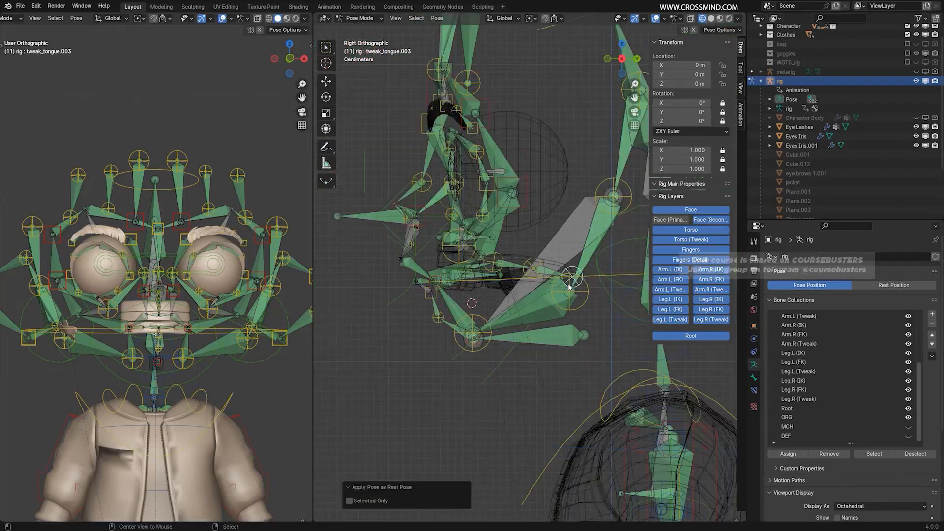
{"action": "scroll", "coordinate": [570, 287], "scroll_direction": "up", "scroll_amount": 2}
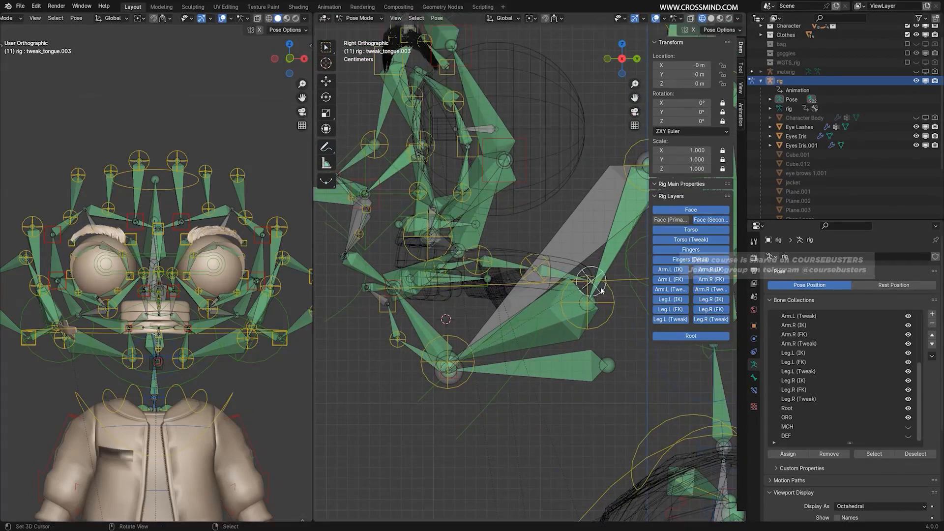
{"action": "scroll", "coordinate": [554, 276], "scroll_direction": "up", "scroll_amount": 3}
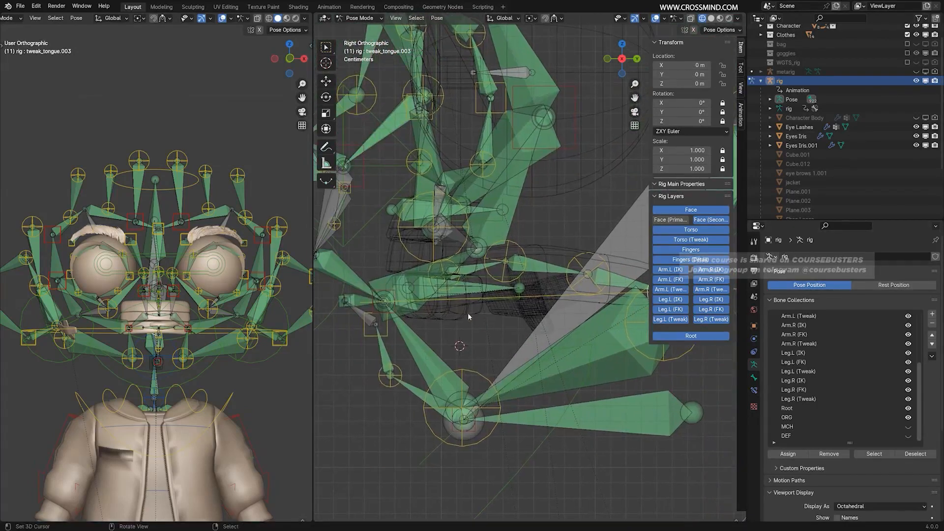
Try moving the eye_common control in Pose Mode.
{"action": "scroll", "coordinate": [526, 261], "scroll_direction": "down", "scroll_amount": 4}
{"action": "right_click", "coordinate": [396, 162]}
{"action": "key", "text": "g"}
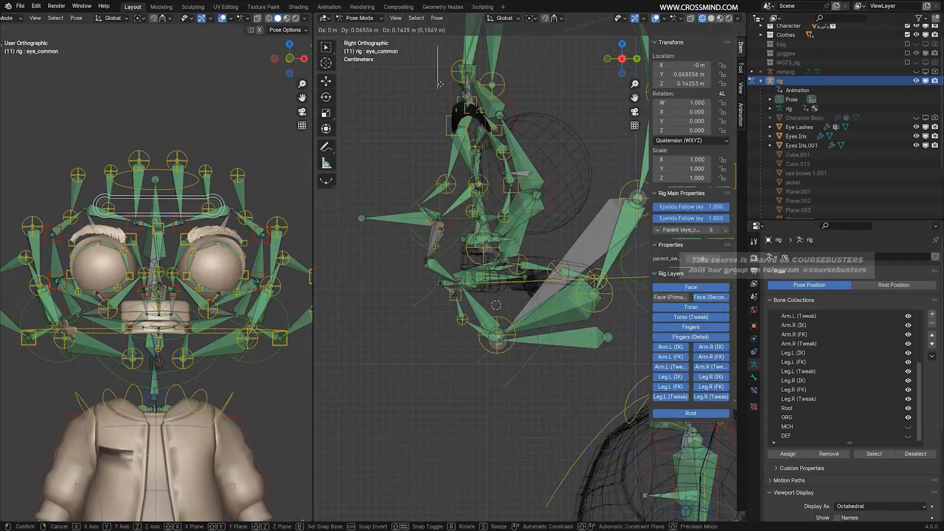
{"action": "right_click", "coordinate": [417, 122]}
Rotate the chest control by -64.4° to test how the rig bends.
{"action": "scroll", "coordinate": [417, 122], "scroll_direction": "down", "scroll_amount": 4}
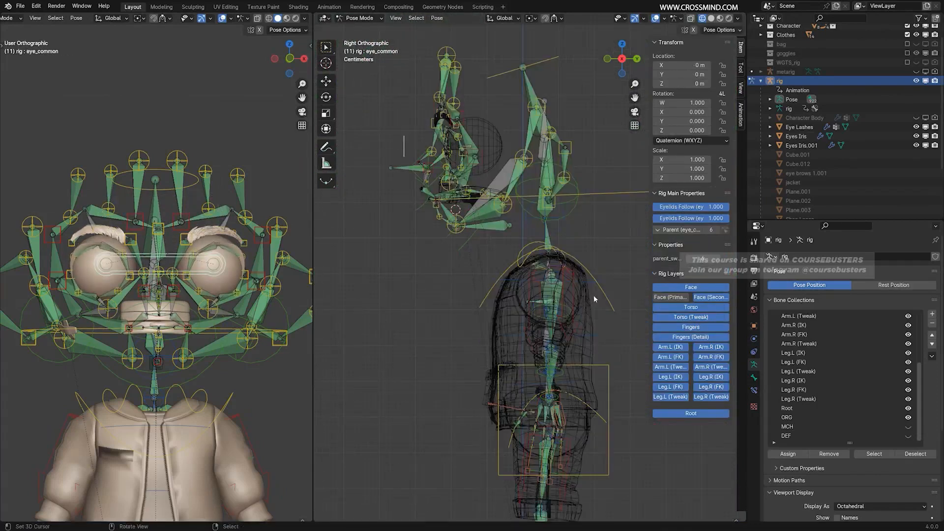
{"action": "right_click", "coordinate": [609, 295]}
{"action": "key", "text": "r"}
{"action": "left_click", "coordinate": [491, 224]}
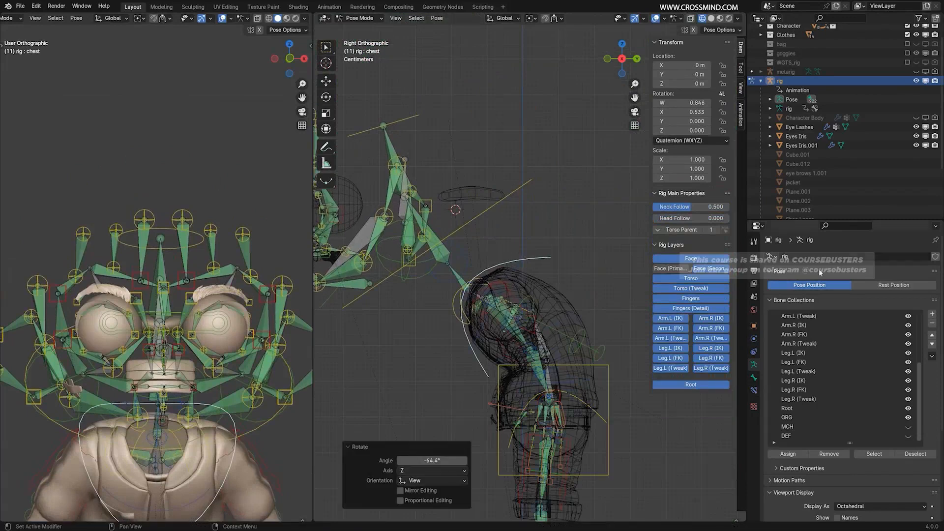
{"action": "middle_click_drag", "start_coordinate": [468, 267], "coordinate": [536, 268], "text": "shift"}
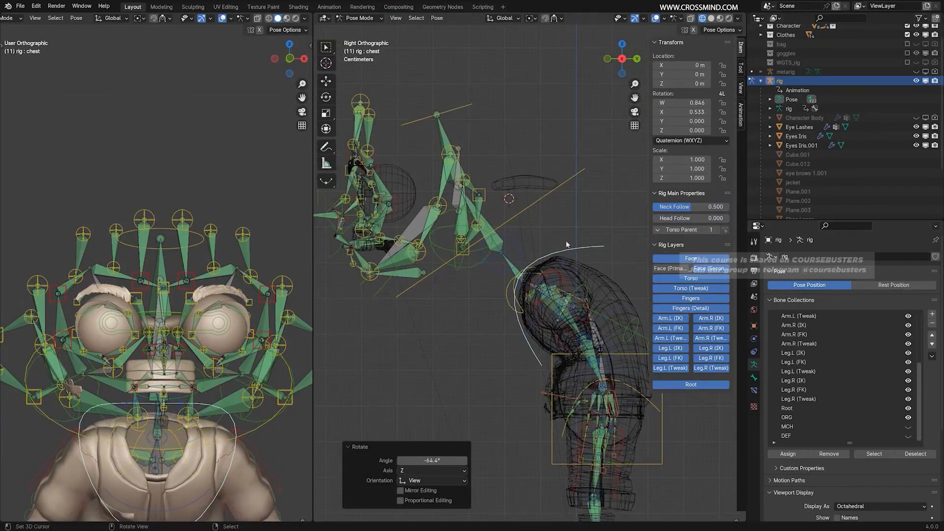
Compare the armature's Rest Position with its Pose Position, and clear the chest control's rotation.
{"action": "left_click", "coordinate": [923, 288]}
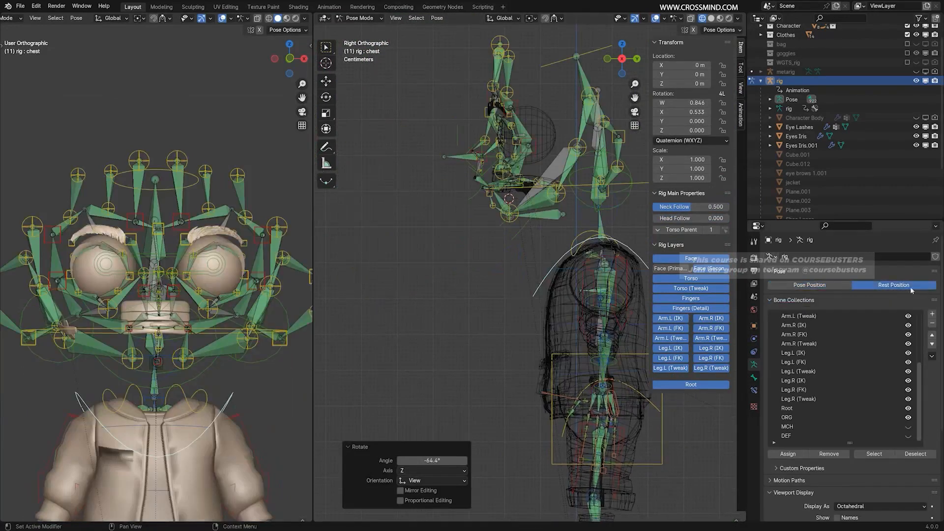
{"action": "left_click", "coordinate": [815, 285]}
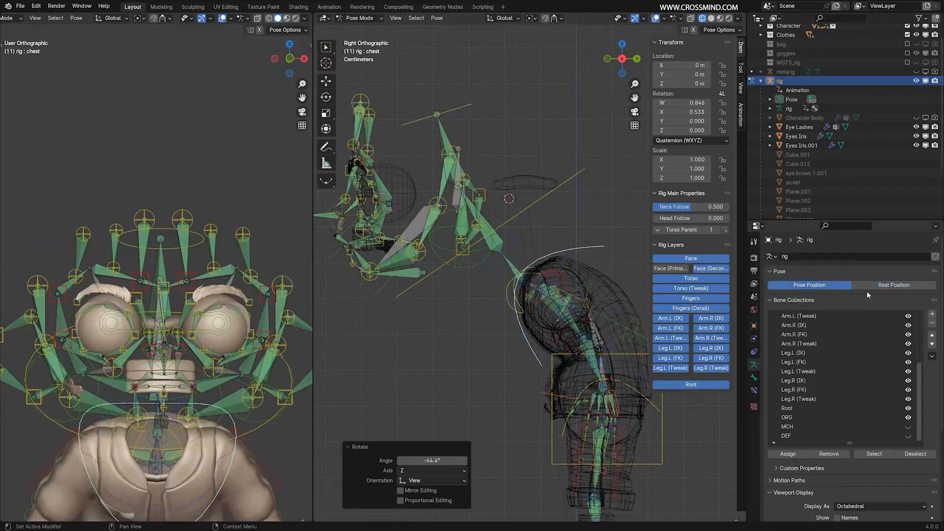
{"action": "left_click", "coordinate": [886, 286]}
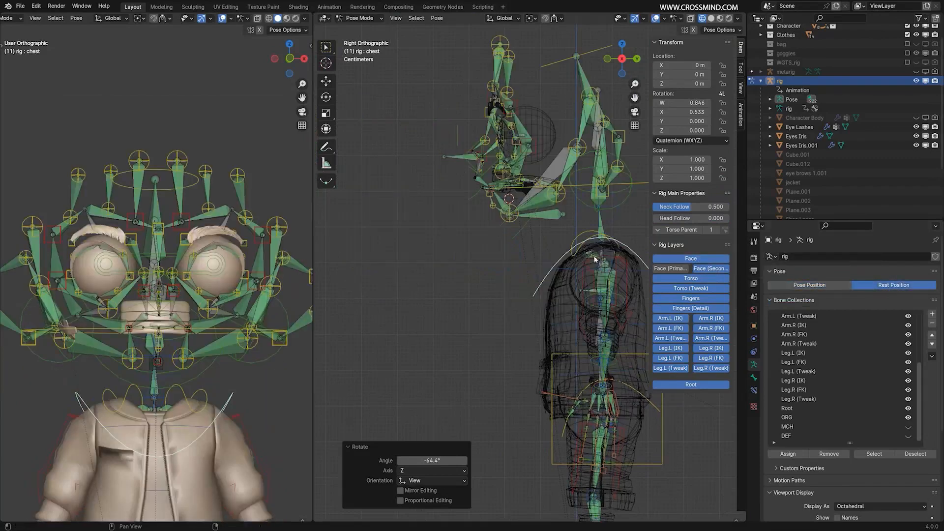
{"action": "middle_click_drag", "start_coordinate": [595, 259], "coordinate": [532, 283], "text": "shift"}
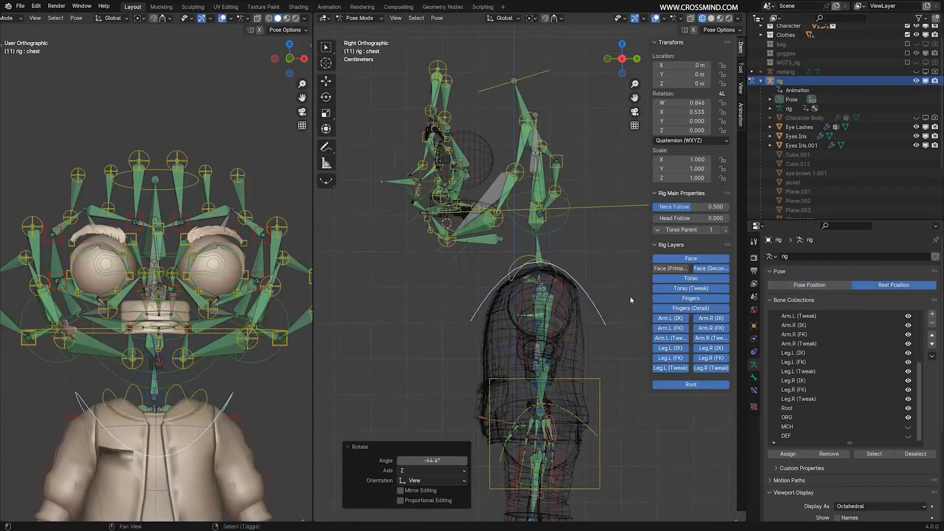
{"action": "left_click", "coordinate": [824, 286]}
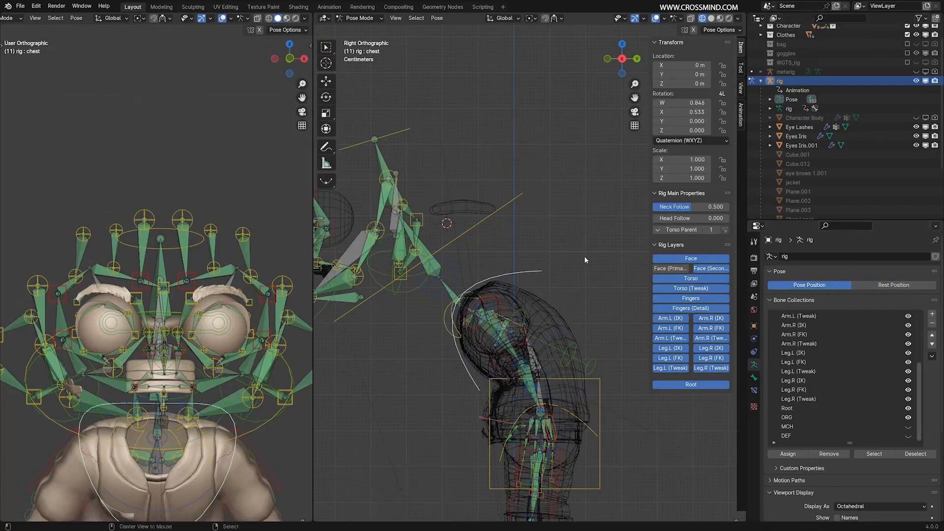
{"action": "key", "text": "alt+r"}
{"action": "scroll", "coordinate": [584, 256], "scroll_direction": "up", "scroll_amount": 3}
{"action": "middle_click_drag", "start_coordinate": [590, 237], "coordinate": [598, 255], "text": "shift"}
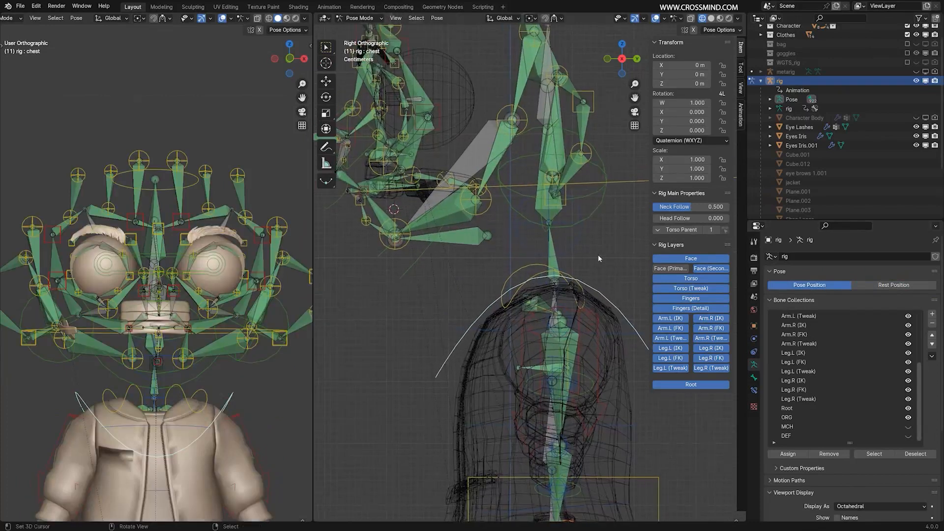
Hide the viewport sidebar and return the rig to Object Mode.
{"action": "scroll", "coordinate": [597, 254], "scroll_direction": "down", "scroll_amount": 3}
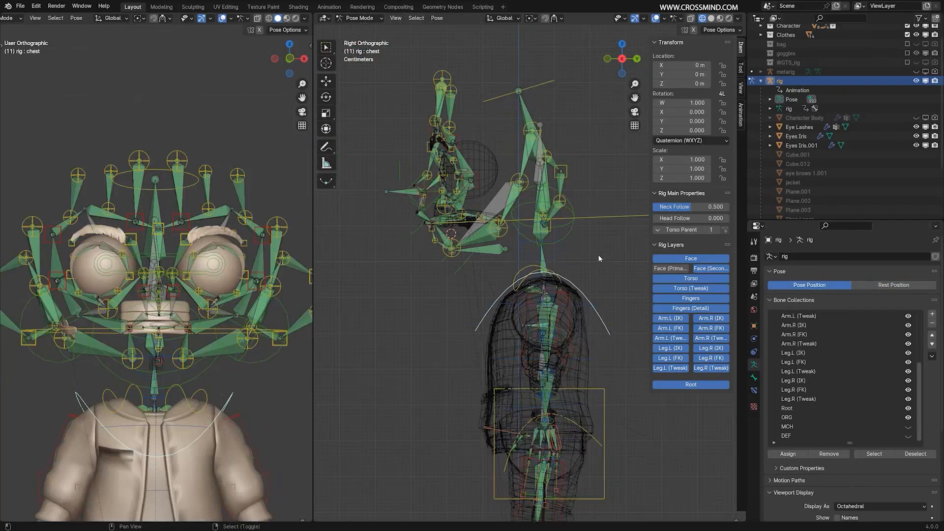
{"action": "scroll", "coordinate": [598, 255], "scroll_direction": "up", "scroll_amount": 3}
{"action": "key", "text": "n"}
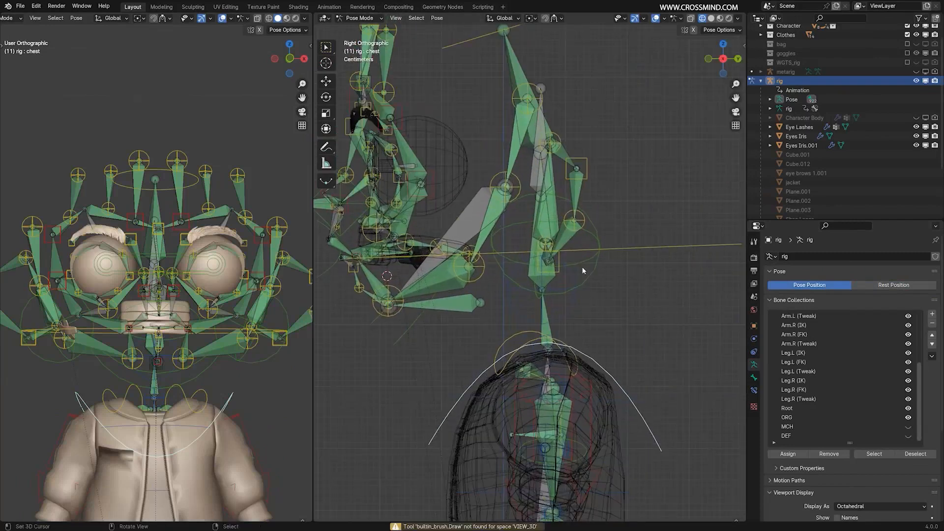
{"action": "scroll", "coordinate": [672, 311], "scroll_direction": "up", "scroll_amount": 2}
{"action": "middle_click_drag", "start_coordinate": [509, 253], "coordinate": [575, 260], "text": "shift"}
{"action": "scroll", "coordinate": [596, 254], "scroll_direction": "up", "scroll_amount": 2}
{"action": "key", "text": "ctrl+Tab"}
Select the tongue mesh and the rig, and parent the tongue to the rig with Automatic Weights.
{"action": "right_click", "coordinate": [614, 259]}
{"action": "scroll", "coordinate": [574, 259], "scroll_direction": "up", "scroll_amount": 1}
{"action": "scroll", "coordinate": [574, 259], "scroll_direction": "down", "scroll_amount": 2}
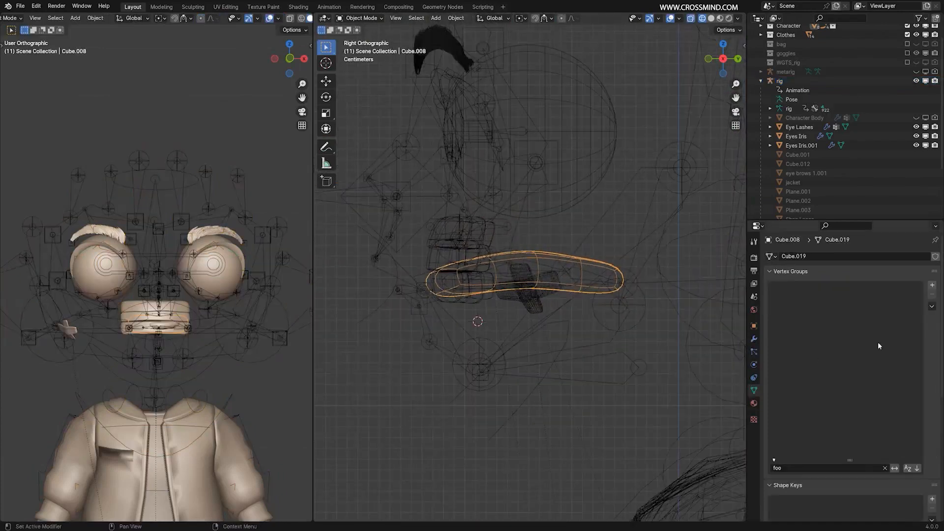
{"action": "left_click", "coordinate": [931, 307]}
{"action": "right_click", "coordinate": [613, 210], "text": "shift"}
{"action": "scroll", "coordinate": [613, 208], "scroll_direction": "down", "scroll_amount": 2}
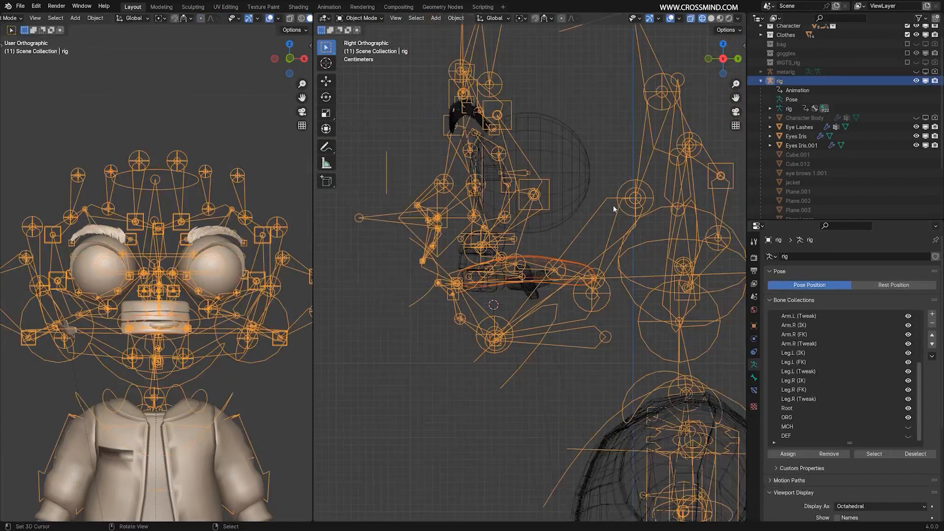
{"action": "key", "text": "ctrl+p"}
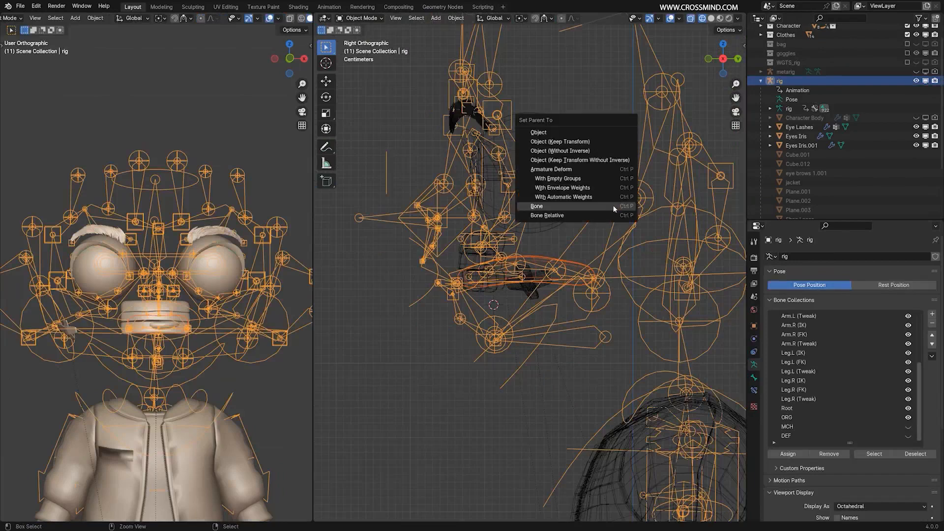
{"action": "left_click", "coordinate": [588, 198]}
Switch the rig to Pose Mode and hide its ORG bone collection.
{"action": "key", "text": "ctrl+Tab"}
{"action": "scroll", "coordinate": [486, 293], "scroll_direction": "up", "scroll_amount": 2}
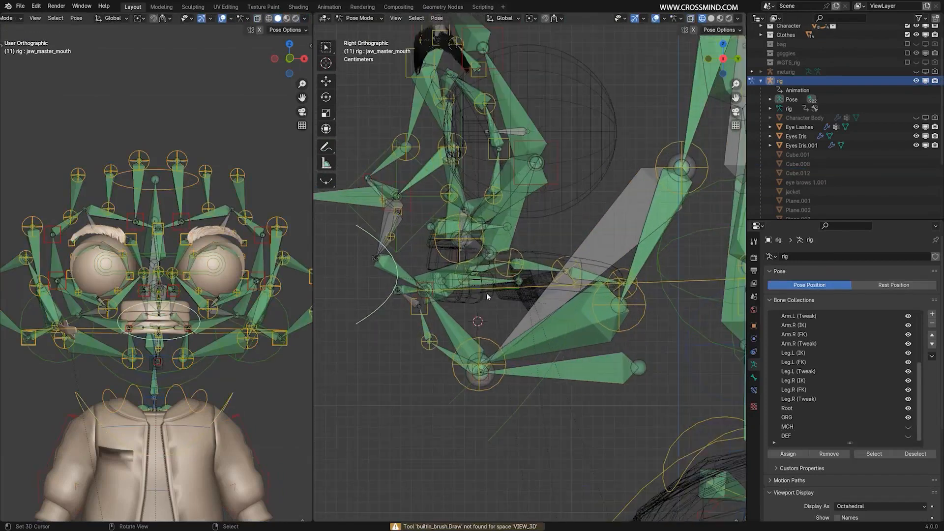
{"action": "left_click", "coordinate": [459, 269]}
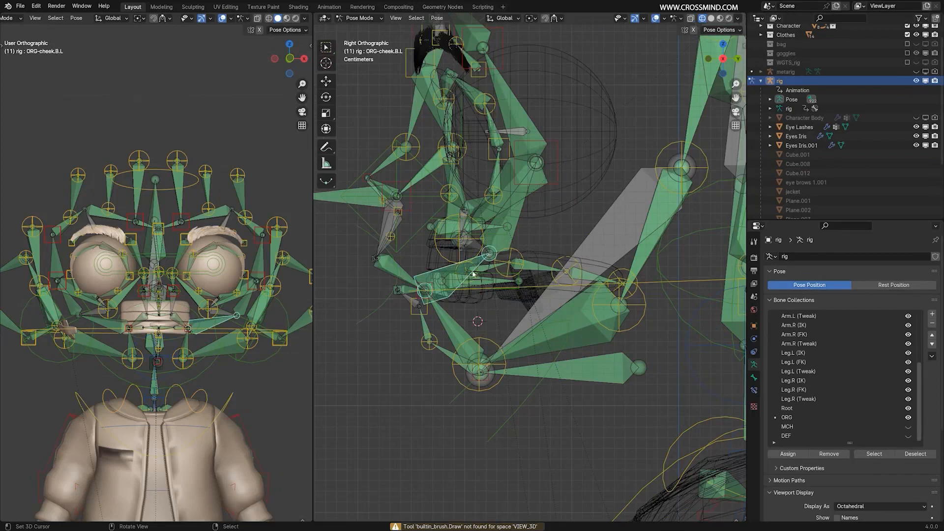
{"action": "left_click", "coordinate": [479, 275]}
{"action": "scroll", "coordinate": [927, 432], "scroll_direction": "down", "scroll_amount": 3}
{"action": "left_click", "coordinate": [908, 362]}
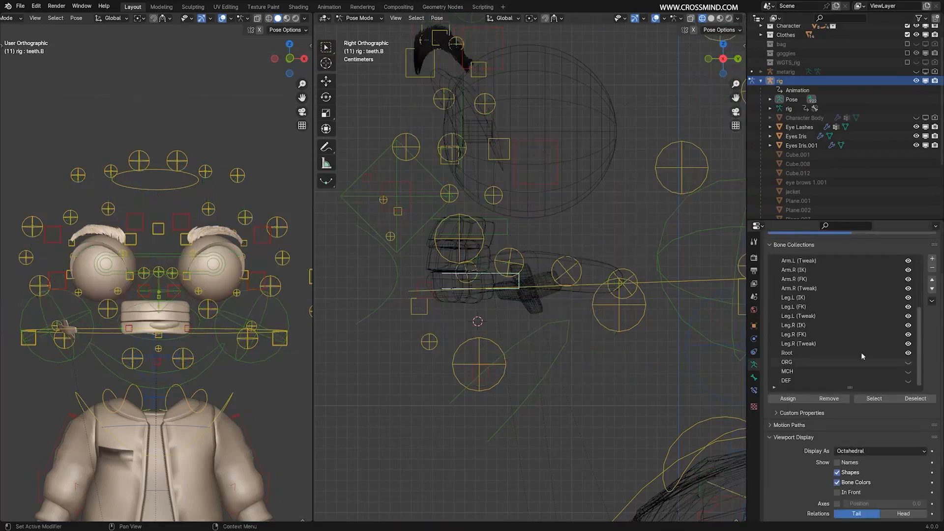
Select the tweak_tongue control and try moving it in wireframe and in solid shading to test the tongue.
{"action": "scroll", "coordinate": [489, 308], "scroll_direction": "up", "scroll_amount": 1}
{"action": "left_click", "coordinate": [514, 290]}
{"action": "key", "text": "g"}
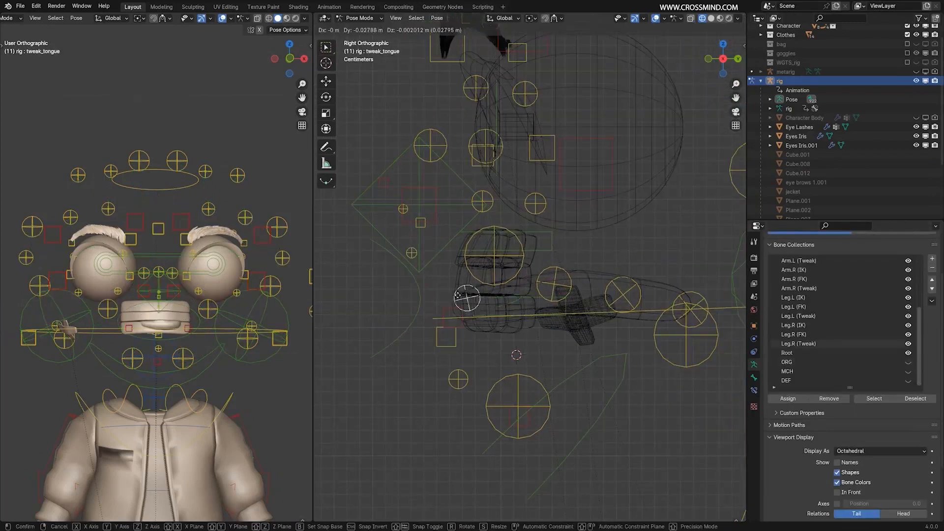
{"action": "right_click", "coordinate": [475, 216]}
{"action": "mouse_move", "coordinate": [491, 279]}
{"action": "middle_mouse_down"}
{"action": "mouse_move", "coordinate": [588, 316]}
{"action": "mouse_move", "coordinate": [617, 300]}
{"action": "middle_mouse_up"}
{"action": "key", "text": "z"}
{"action": "left_click", "coordinate": [686, 300]}
{"action": "mouse_move", "coordinate": [501, 305]}
{"action": "middle_mouse_down"}
{"action": "mouse_move", "coordinate": [590, 319]}
{"action": "mouse_move", "coordinate": [614, 351]}
{"action": "middle_mouse_up"}
{"action": "key", "text": "g"}
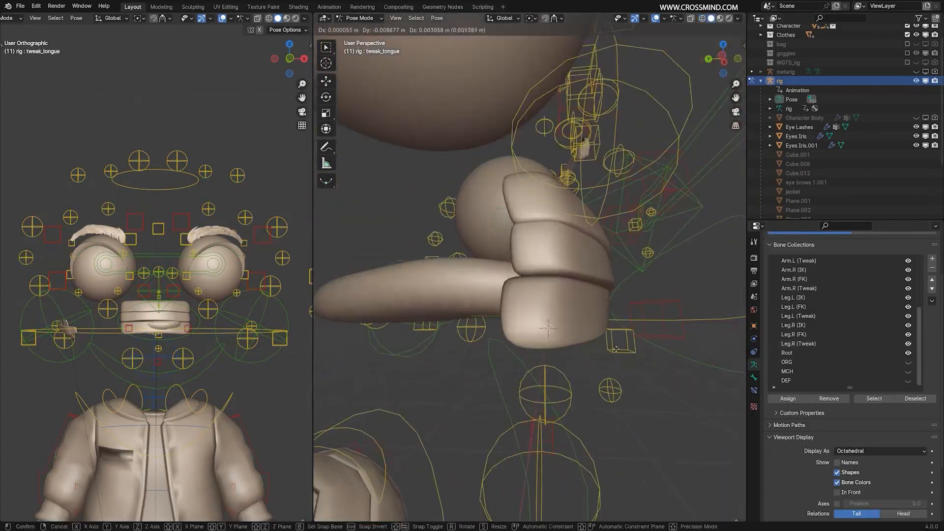
{"action": "right_click", "coordinate": [601, 317]}
Test the tweak_tongue control's movement from the mouth's side, switching back to wireframe shading.
{"action": "middle_click_drag", "start_coordinate": [600, 314], "coordinate": [516, 300]}
{"action": "key", "text": "g"}
{"action": "right_click", "coordinate": [511, 276]}
{"action": "key", "text": "z"}
{"action": "left_click", "coordinate": [438, 305]}
{"action": "middle_click_drag", "start_coordinate": [437, 305], "coordinate": [322, 311]}
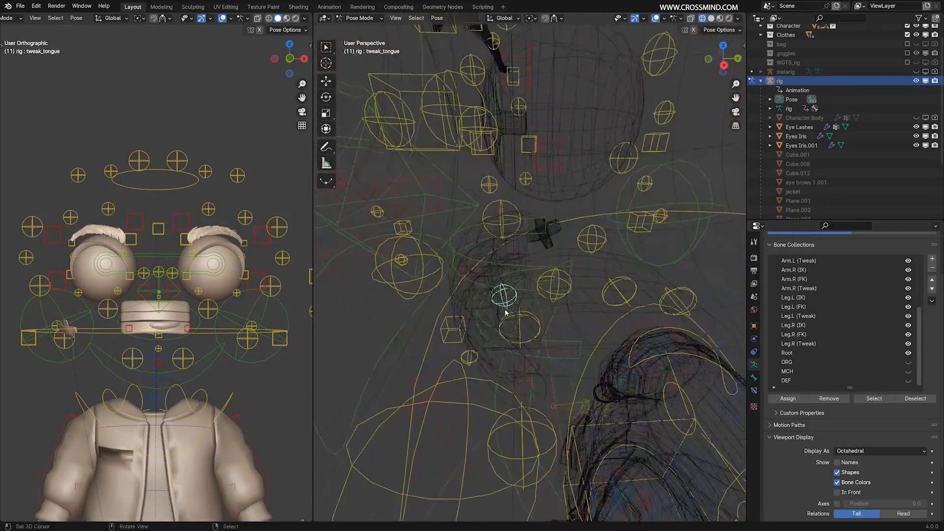
{"action": "key", "text": "g"}
{"action": "right_click", "coordinate": [513, 239]}
Check the tongue's deformation in solid shading from above by trial-moving the tweak_tongue control.
{"action": "mouse_move", "coordinate": [513, 241]}
{"action": "middle_mouse_down"}
{"action": "mouse_move", "coordinate": [644, 344]}
{"action": "mouse_move", "coordinate": [669, 346]}
{"action": "mouse_move", "coordinate": [656, 350]}
{"action": "middle_mouse_up"}
{"action": "key", "text": "z"}
{"action": "left_click", "coordinate": [483, 250]}
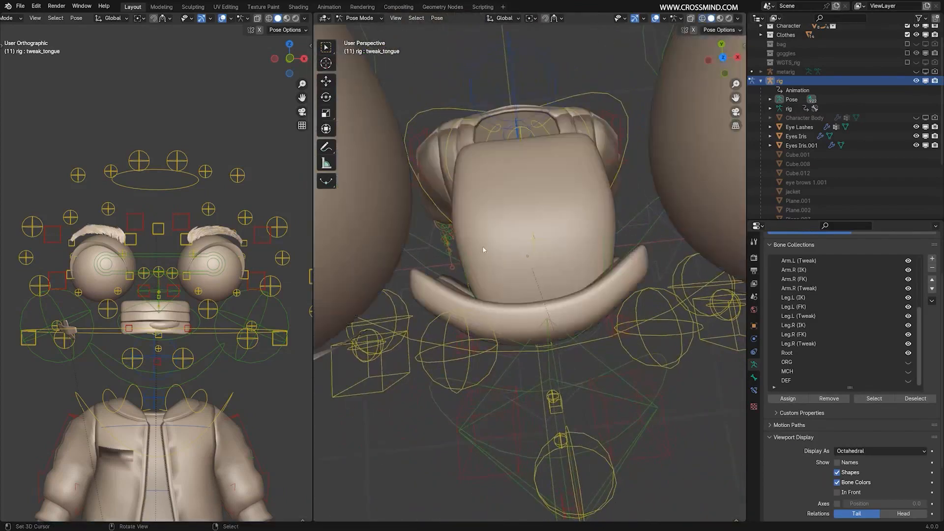
{"action": "middle_click_drag", "start_coordinate": [482, 250], "coordinate": [564, 252]}
{"action": "key", "text": "g"}
{"action": "right_click", "coordinate": [512, 255]}
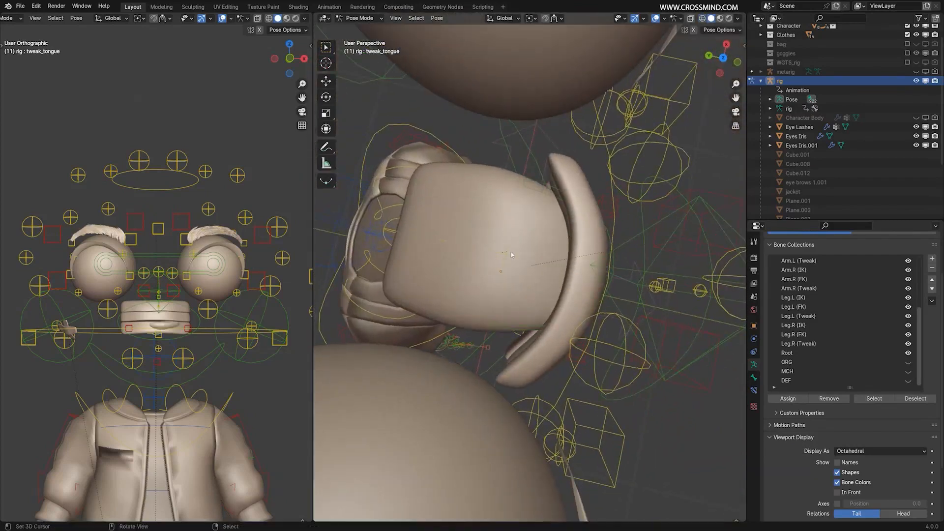
Isolate the rig in local view in Object Mode and save the file.
{"action": "key", "text": "ctrl+Tab"}
{"action": "key", "text": "KP_Divide"}
{"action": "key", "text": "ctrl+s"}
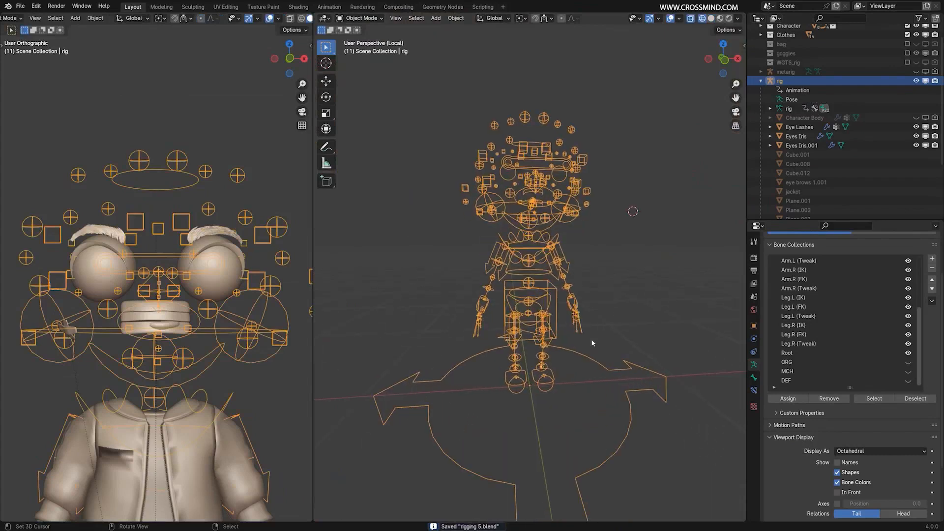
{"action": "scroll", "coordinate": [592, 338], "scroll_direction": "up", "scroll_amount": 2}
{"action": "scroll", "coordinate": [603, 244], "scroll_direction": "down", "scroll_amount": 2}
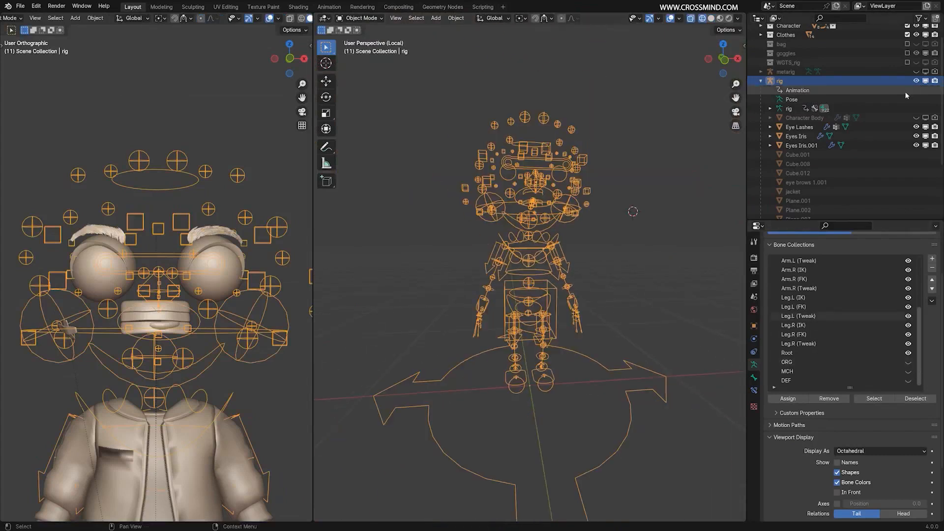
Make the Character Body mesh visible in the viewport and in renders.
{"action": "left_click", "coordinate": [915, 118]}
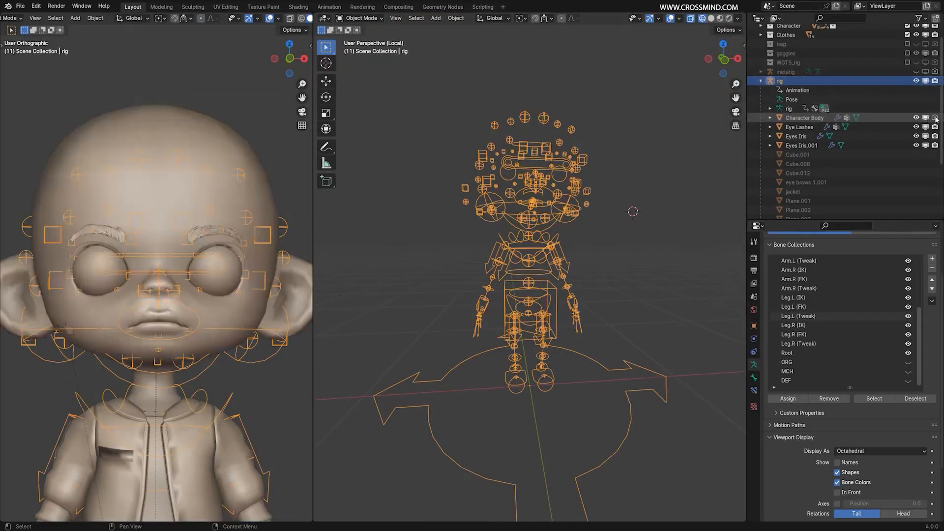
{"action": "left_click", "coordinate": [934, 118]}
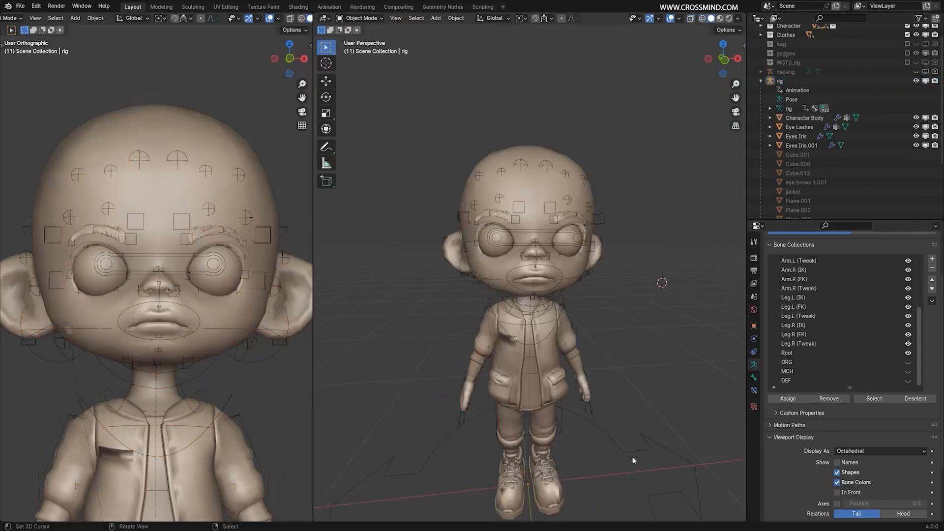
{"action": "middle_click_drag", "start_coordinate": [633, 455], "coordinate": [609, 323], "text": "shift"}
Test-move the whole rig in Object Mode to find objects that do not follow it.
{"action": "right_click", "coordinate": [643, 392]}
{"action": "key", "text": "g"}
{"action": "right_click", "coordinate": [658, 366]}
{"action": "scroll", "coordinate": [609, 322], "scroll_direction": "up", "scroll_amount": 2}
{"action": "key", "text": "g"}
{"action": "left_click", "coordinate": [523, 342]}
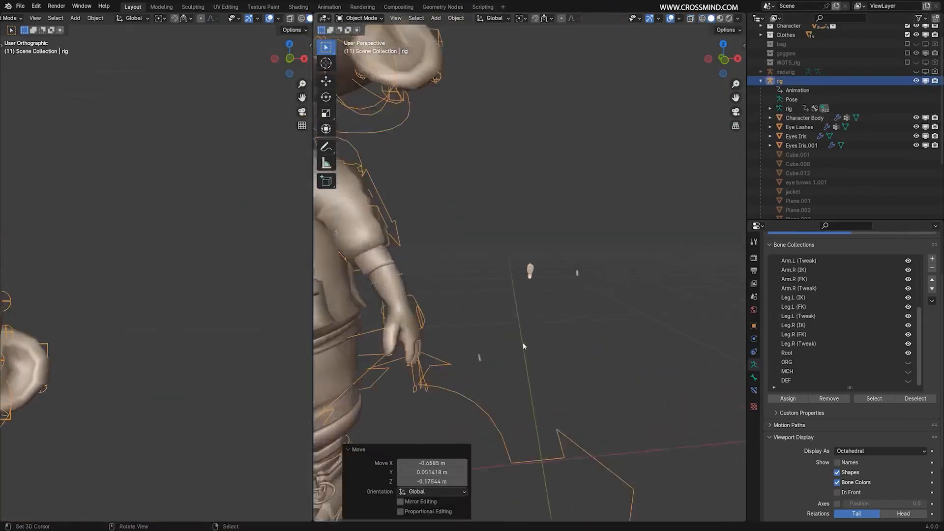
{"action": "key", "text": "g"}
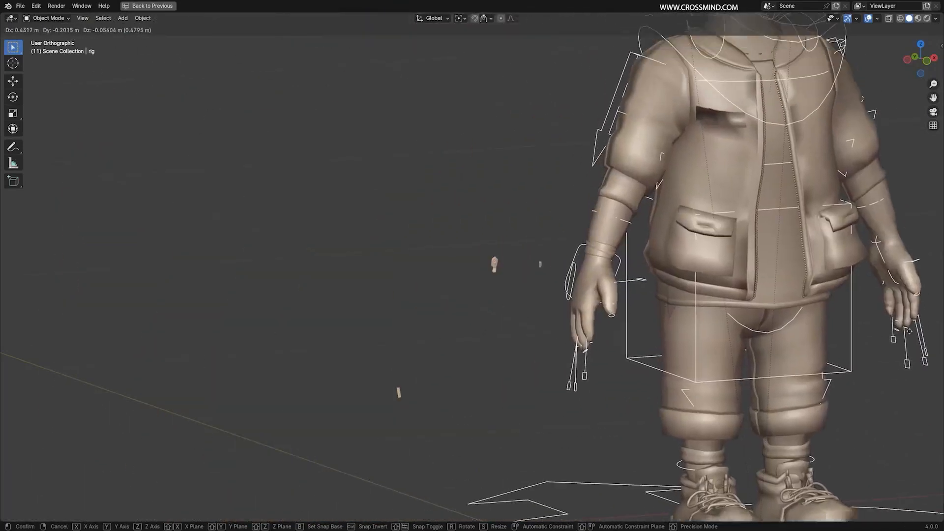
{"action": "right_click", "coordinate": [621, 317]}
Select the zip parts at the lower front edges of the jacket, including the Zip object.
{"action": "scroll", "coordinate": [620, 317], "scroll_direction": "up", "scroll_amount": 6}
{"action": "right_click", "coordinate": [576, 337]}
{"action": "middle_click_drag", "start_coordinate": [550, 259], "coordinate": [547, 328], "text": "shift"}
{"action": "right_click", "coordinate": [711, 344], "text": "shift"}
{"action": "scroll", "coordinate": [620, 344], "scroll_direction": "up", "scroll_amount": 1}
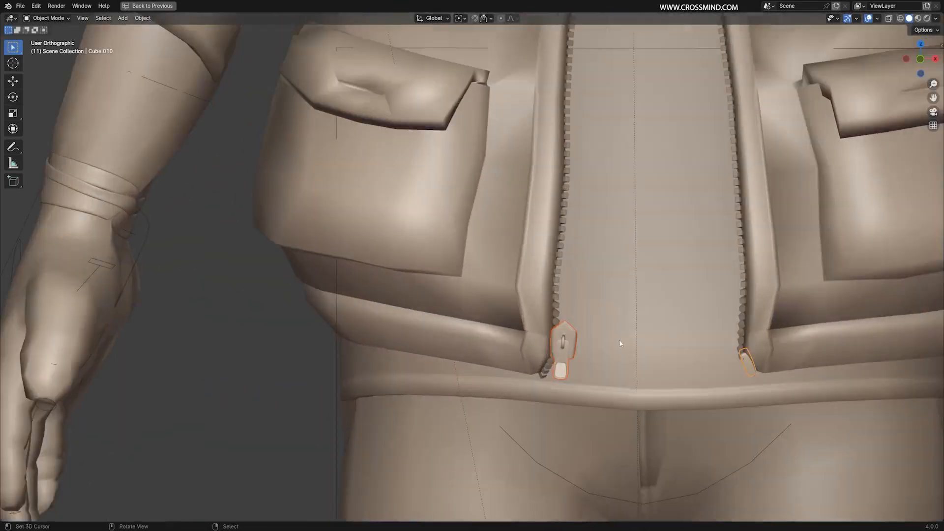
{"action": "middle_click_drag", "start_coordinate": [407, 399], "coordinate": [382, 332], "text": "shift"}
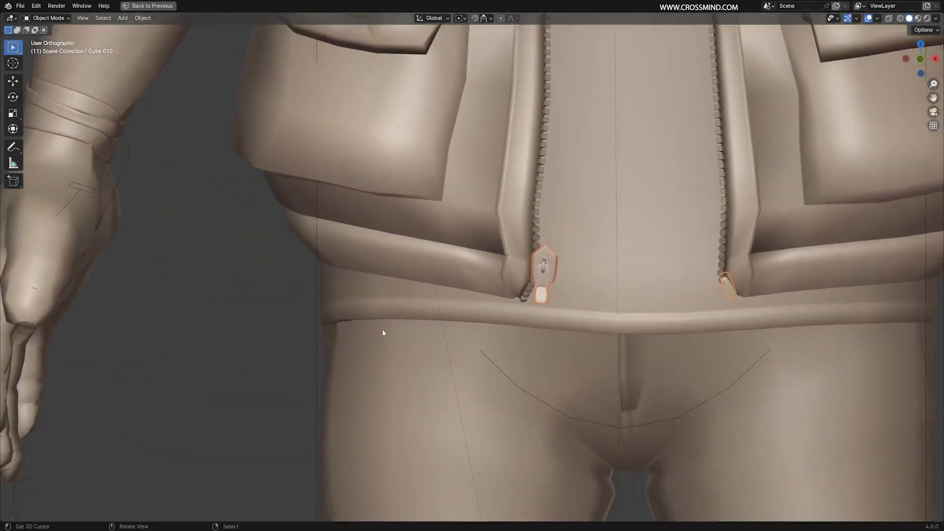
{"action": "right_click", "coordinate": [551, 275]}
{"action": "scroll", "coordinate": [698, 170], "scroll_direction": "down", "scroll_amount": 6}
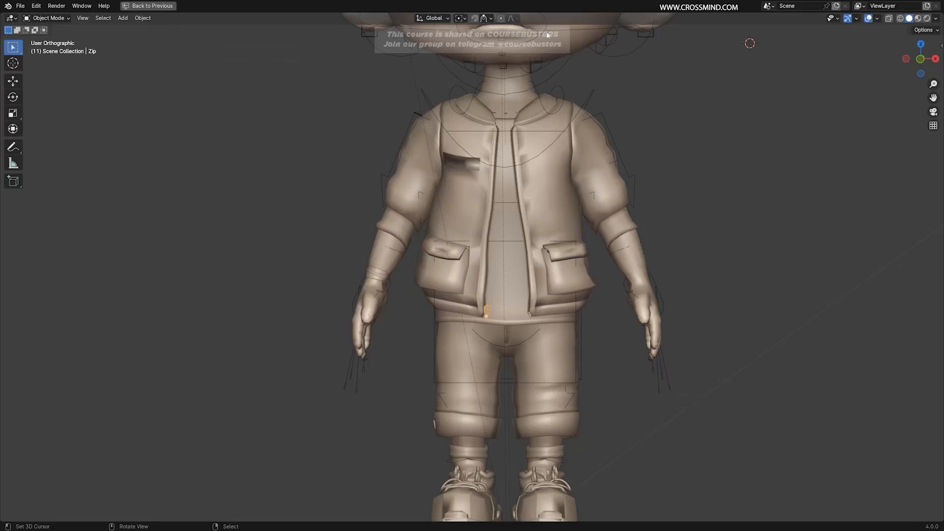
Select the jacket vertex next to the zip pull at the lower front edge in wireframe Edit Mode.
{"action": "scroll", "coordinate": [520, 350], "scroll_direction": "up", "scroll_amount": 6}
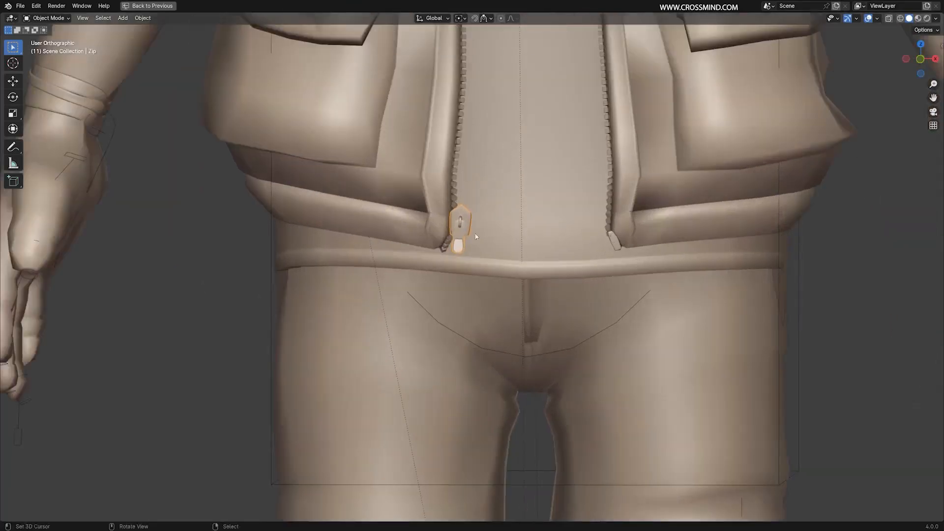
{"action": "left_click", "coordinate": [615, 239]}
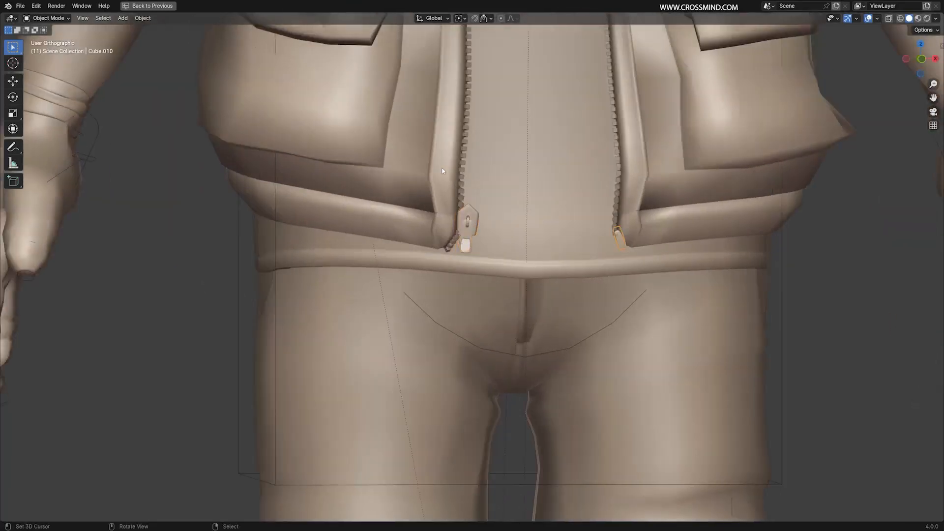
{"action": "left_click", "coordinate": [441, 206]}
{"action": "key", "text": "Tab"}
{"action": "key", "text": "shift+z"}
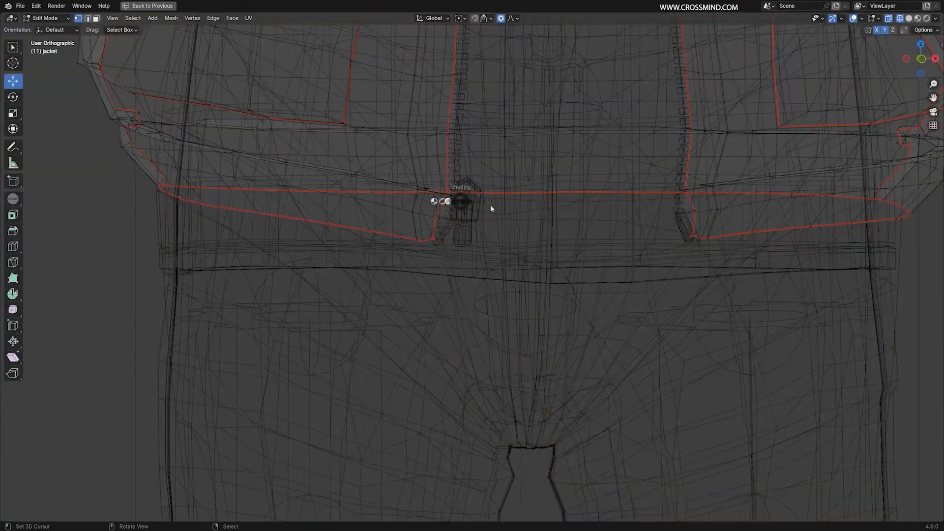
{"action": "left_click", "coordinate": [490, 207]}
{"action": "key", "text": "shift+z"}
{"action": "right_click", "coordinate": [453, 196]}
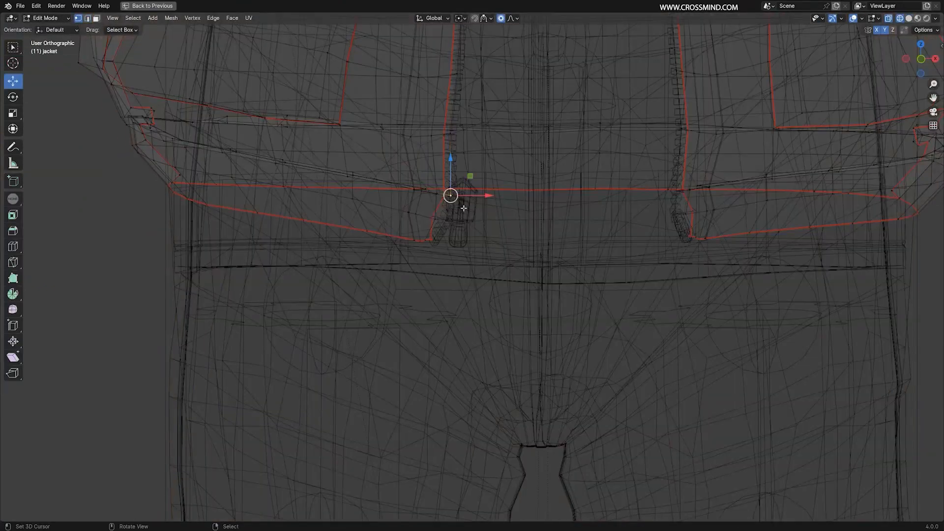
{"action": "middle_click_drag", "start_coordinate": [464, 209], "coordinate": [463, 199]}
Vertex-parent the zip pull to the selected jacket vertex and return to Object Mode.
{"action": "left_click", "coordinate": [71, 32]}
{"action": "left_click", "coordinate": [55, 20]}
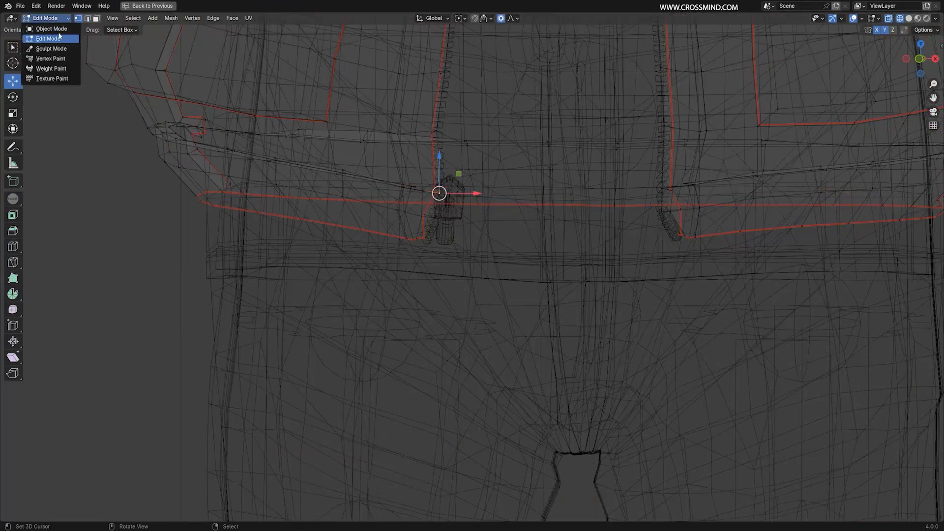
{"action": "left_click", "coordinate": [52, 28]}
{"action": "key", "text": "shift+z"}
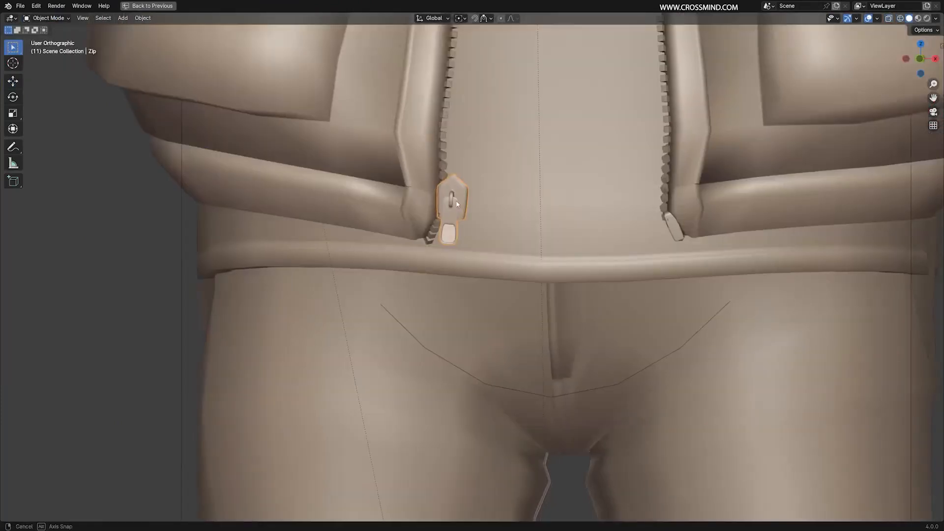
{"action": "left_click", "coordinate": [418, 160], "text": "shift"}
{"action": "middle_click_drag", "start_coordinate": [427, 166], "coordinate": [460, 173]}
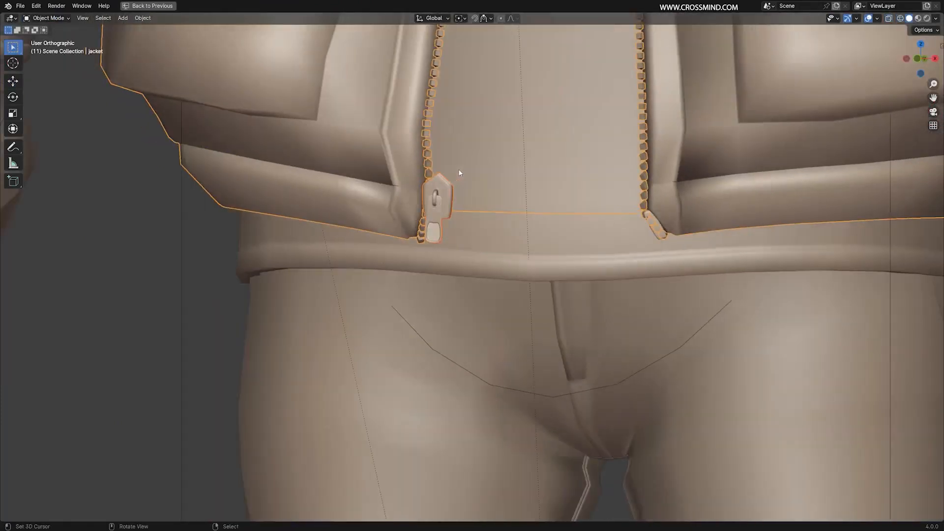
{"action": "key", "text": "Tab"}
{"action": "key", "text": "ctrl+p"}
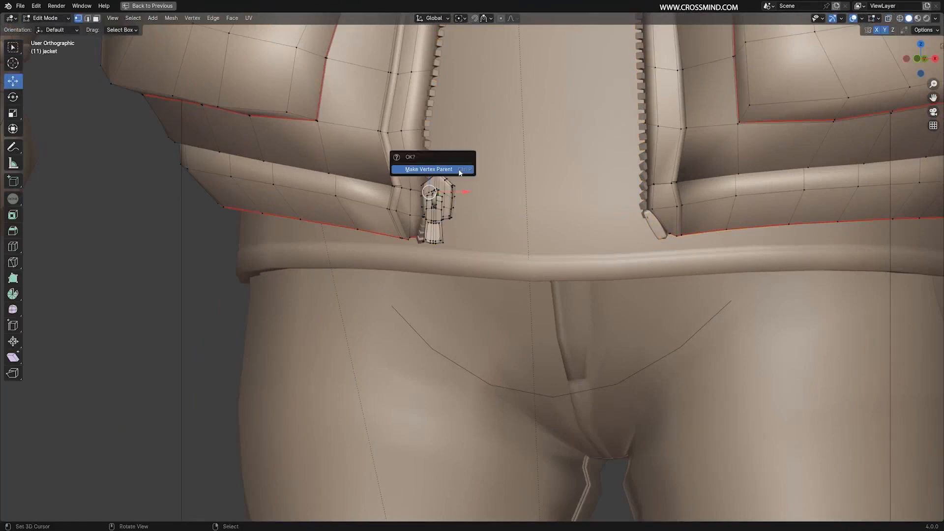
{"action": "left_click", "coordinate": [460, 171]}
{"action": "key", "text": "Tab"}
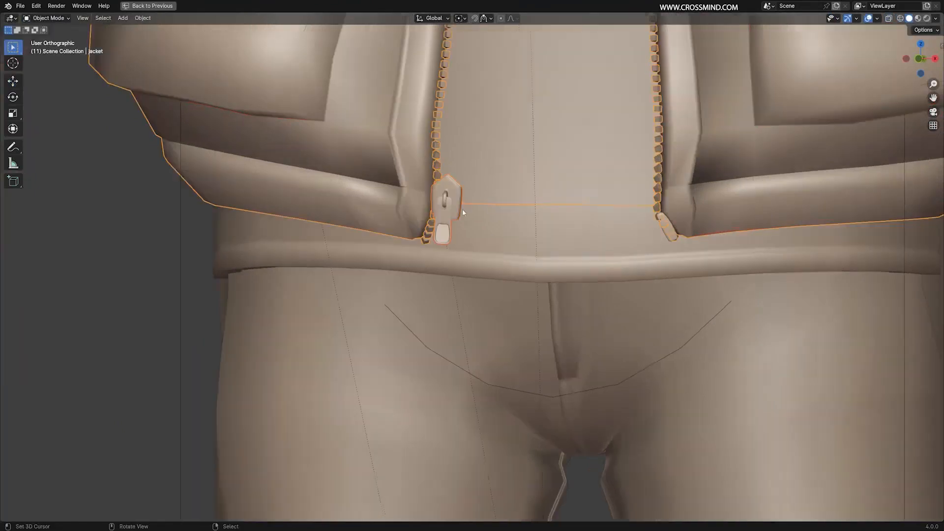
Select the jacket and test-move it in Object Mode to check the zip pull's parenting.
{"action": "right_click", "coordinate": [87, 218]}
{"action": "right_click", "coordinate": [364, 206]}
{"action": "middle_click_drag", "start_coordinate": [483, 237], "coordinate": [493, 240]}
{"action": "key", "text": "g"}
{"action": "right_click", "coordinate": [526, 222]}
{"action": "middle_click_drag", "start_coordinate": [468, 206], "coordinate": [470, 228], "text": "shift"}
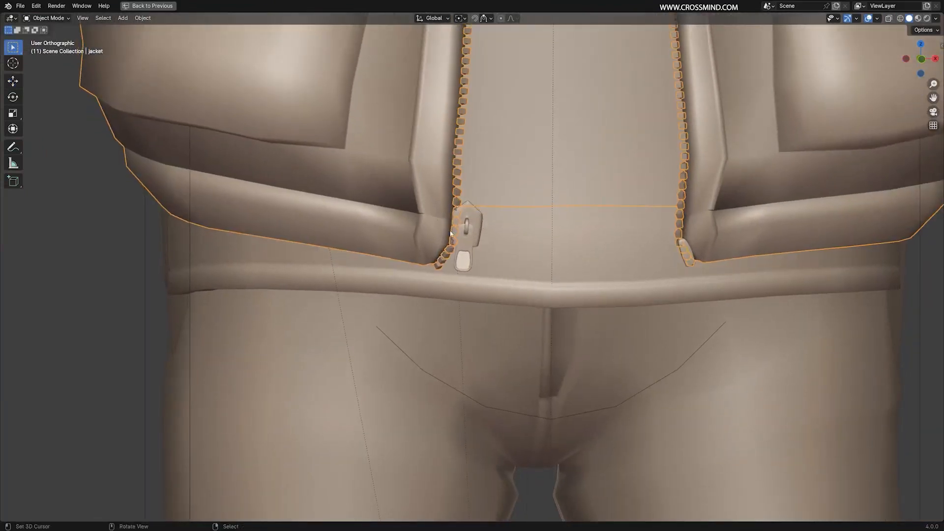
{"action": "middle_click_drag", "start_coordinate": [452, 217], "coordinate": [449, 222]}
Test-move the jacket vertex beside the zip pull in Edit Mode to check that the pull follows.
{"action": "key", "text": "Tab"}
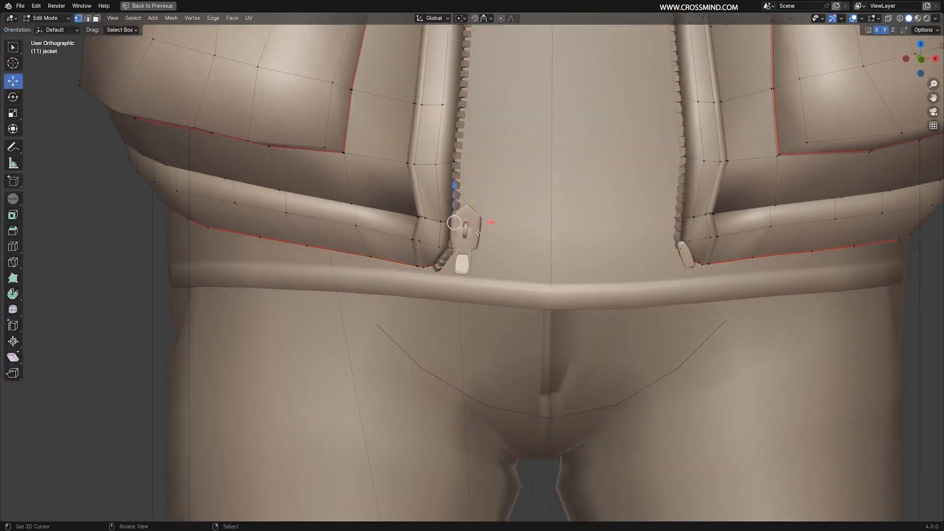
{"action": "key", "text": "g"}
{"action": "right_click", "coordinate": [520, 228]}
{"action": "key", "text": "shift+z"}
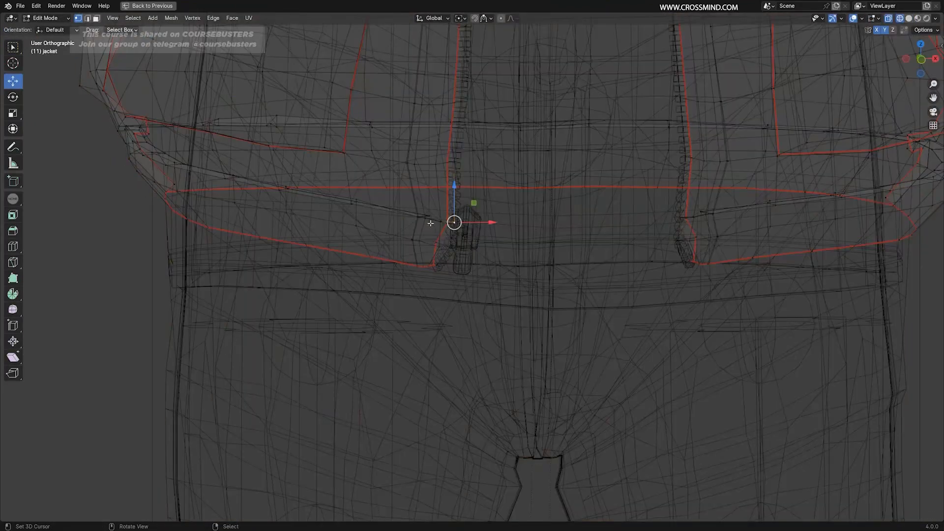
{"action": "key", "text": "z"}
{"action": "left_click", "coordinate": [526, 221]}
{"action": "key", "text": "g"}
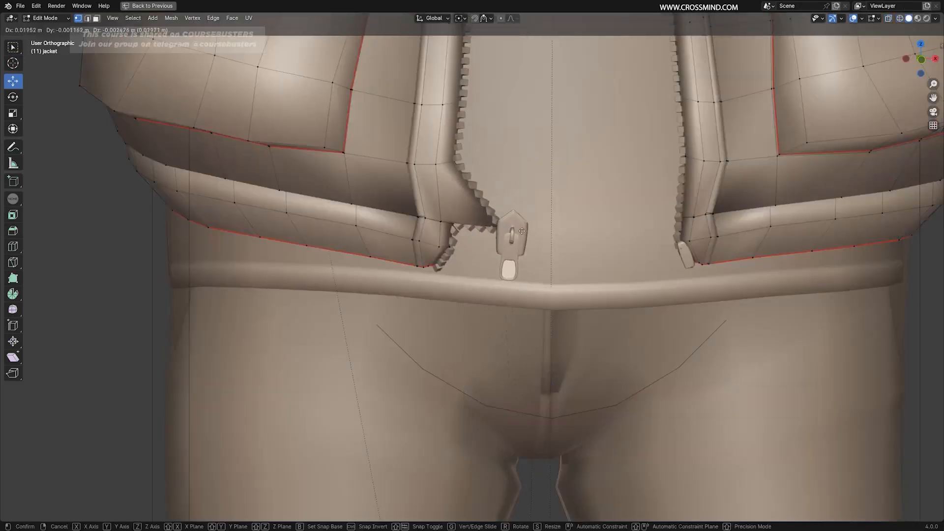
{"action": "left_click", "coordinate": [463, 235]}
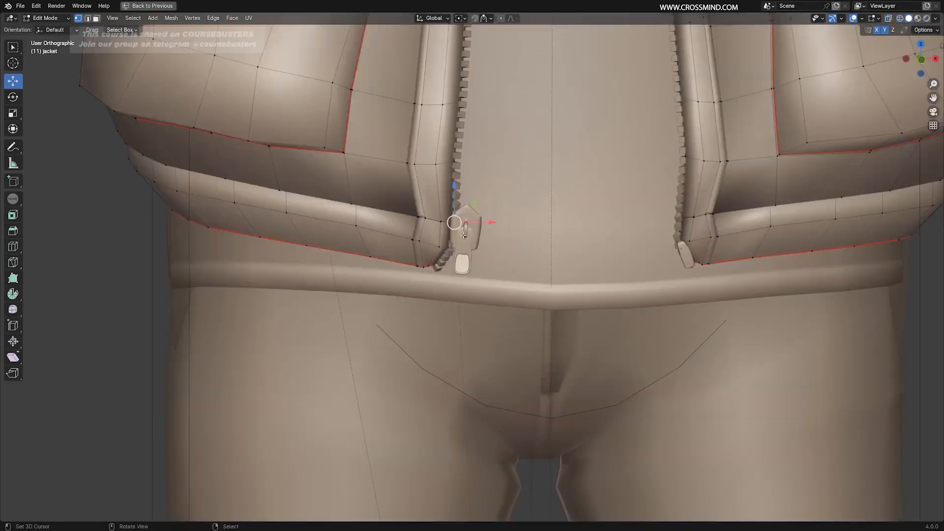
Select the jacket vertex next to the small zip end piece on the opposite front edge in wireframe Edit Mode.
{"action": "middle_click_drag", "start_coordinate": [611, 253], "coordinate": [595, 254]}
{"action": "middle_click_drag", "start_coordinate": [595, 254], "coordinate": [521, 259], "text": "shift"}
{"action": "scroll", "coordinate": [565, 260], "scroll_direction": "up", "scroll_amount": 1}
{"action": "key", "text": "Tab"}
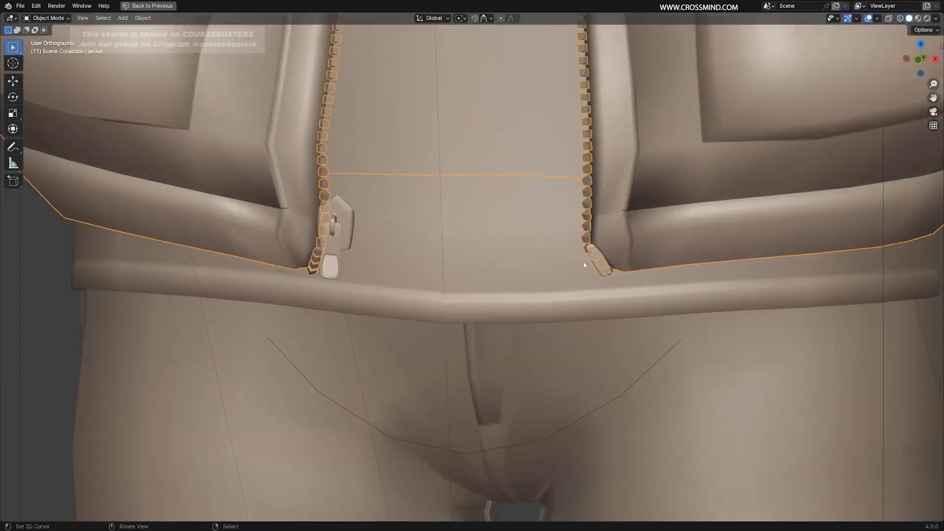
{"action": "key", "text": "z"}
{"action": "right_click", "coordinate": [671, 215]}
{"action": "right_click", "coordinate": [670, 216]}
{"action": "key", "text": "Tab"}
{"action": "key", "text": "z"}
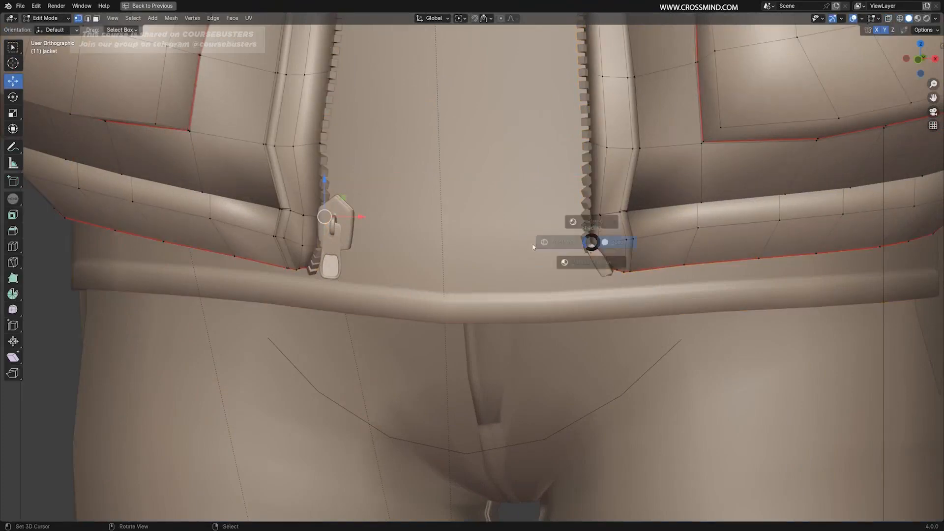
{"action": "left_click", "coordinate": [532, 246]}
{"action": "right_click", "coordinate": [595, 245]}
{"action": "middle_click_drag", "start_coordinate": [603, 253], "coordinate": [591, 250]}
Vertex-parent the zip end piece Cube.010 to the selected jacket vertex in solid shading.
{"action": "key", "text": "z"}
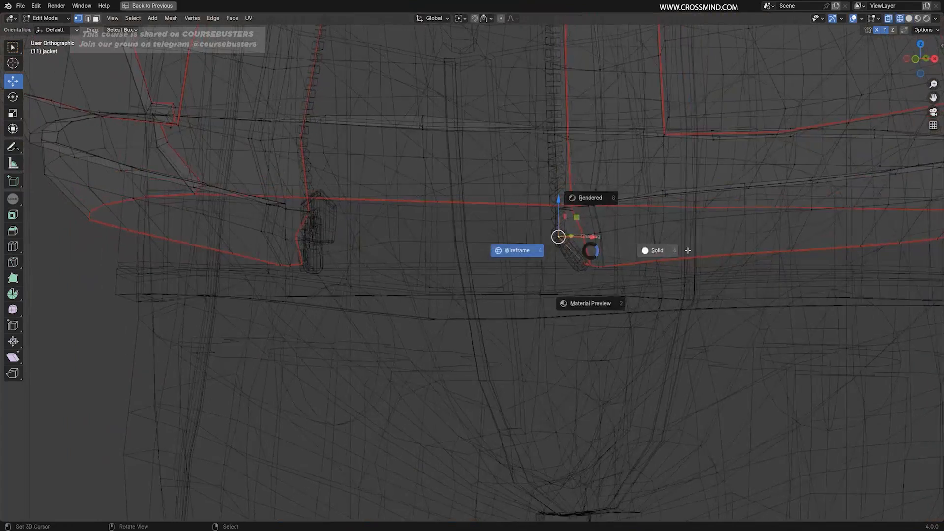
{"action": "left_click", "coordinate": [687, 250]}
{"action": "key", "text": "Tab"}
{"action": "right_click", "coordinate": [572, 261], "text": "shift"}
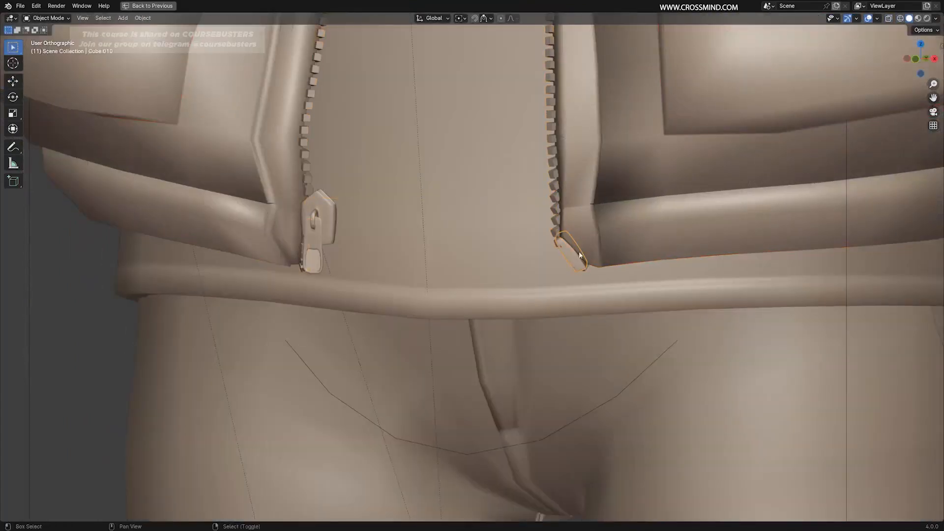
{"action": "right_click", "coordinate": [592, 224], "text": "shift"}
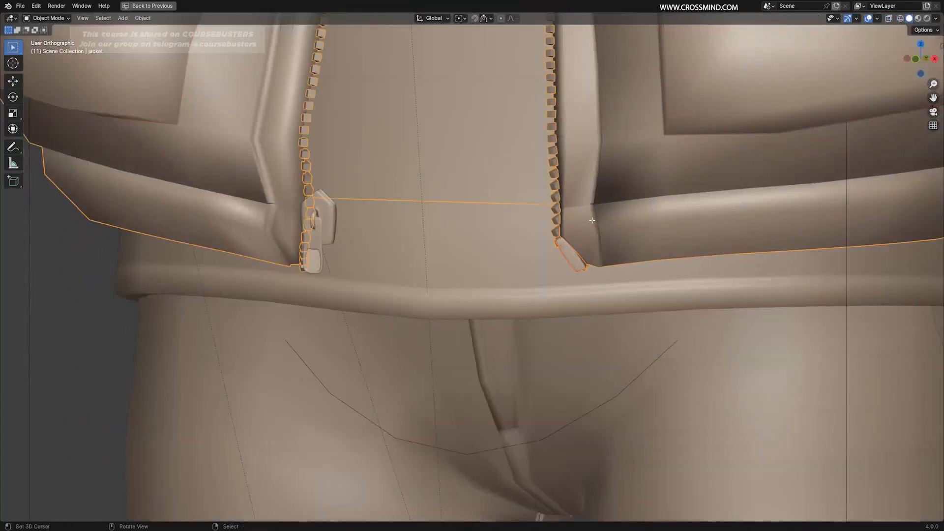
{"action": "key", "text": "Tab"}
{"action": "key", "text": "ctrl+p"}
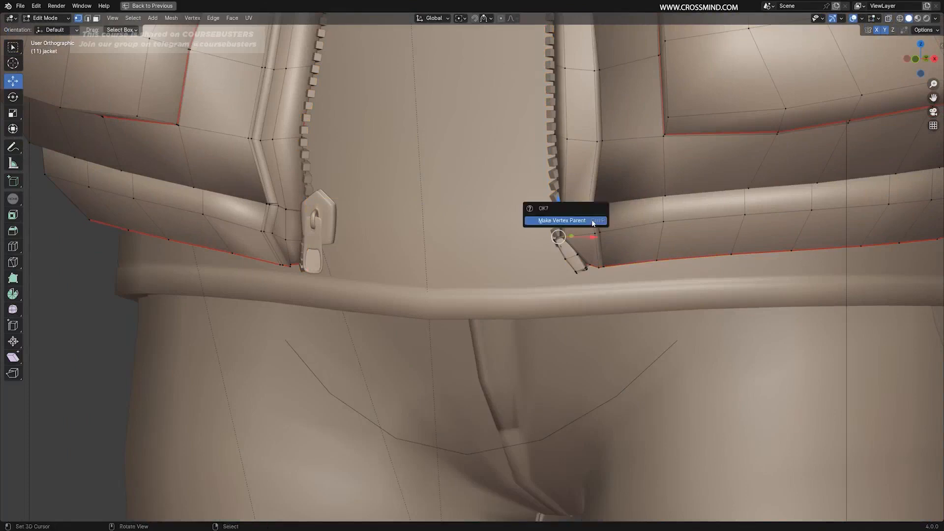
{"action": "left_click", "coordinate": [565, 220]}
Return to Object Mode and inspect the zip parts along the jacket's lower front edges.
{"action": "scroll", "coordinate": [580, 223], "scroll_direction": "down", "scroll_amount": 4}
{"action": "key", "text": "ctrl+Tab"}
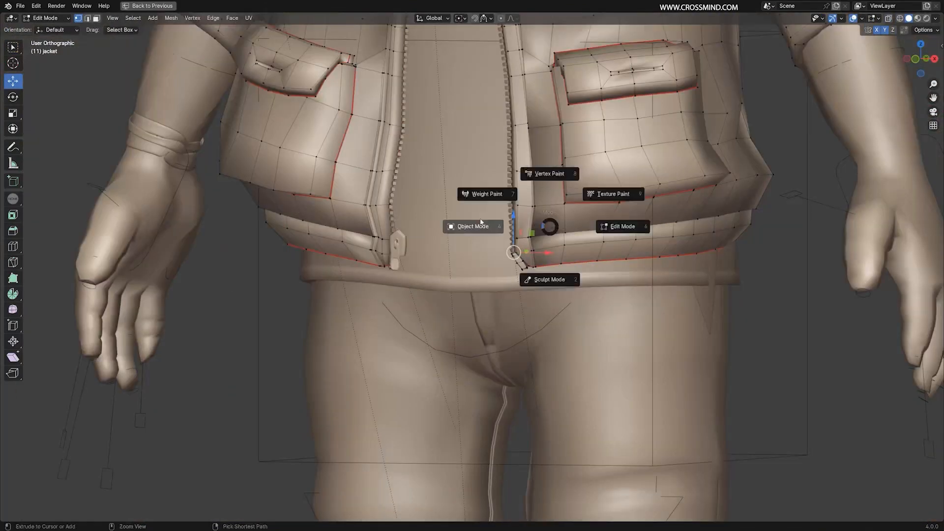
{"action": "left_click", "coordinate": [481, 222]}
{"action": "middle_click_drag", "start_coordinate": [547, 234], "coordinate": [568, 237]}
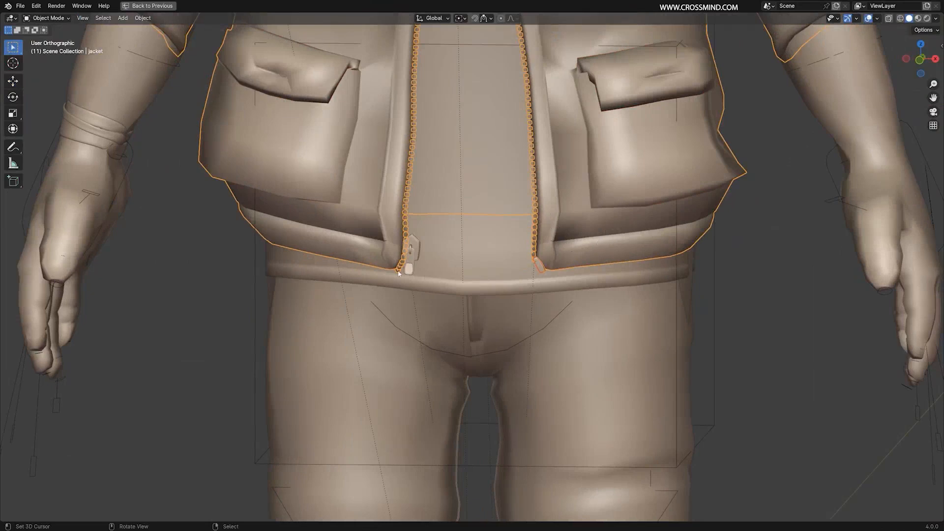
{"action": "scroll", "coordinate": [399, 274], "scroll_direction": "up", "scroll_amount": 2}
{"action": "scroll", "coordinate": [610, 253], "scroll_direction": "down", "scroll_amount": 4}
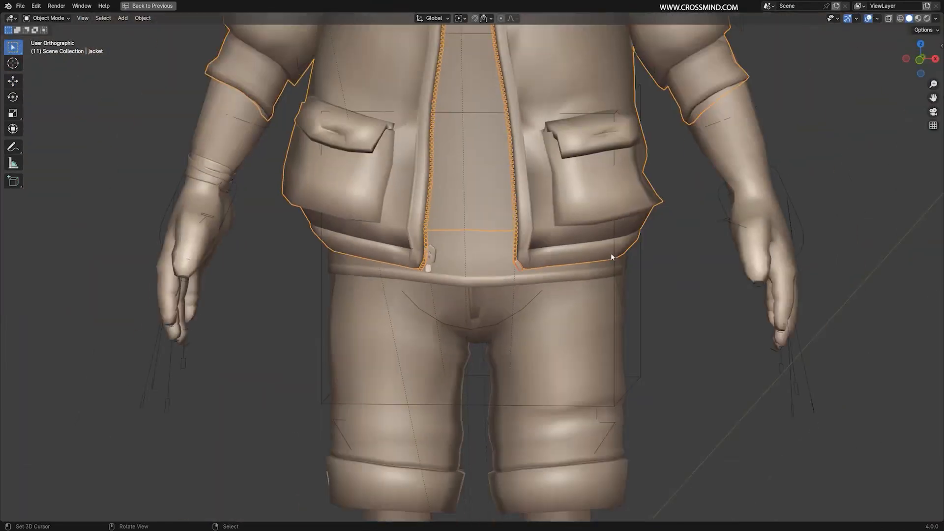
{"action": "scroll", "coordinate": [611, 252], "scroll_direction": "down", "scroll_amount": 6}
{"action": "middle_click_drag", "start_coordinate": [610, 252], "coordinate": [623, 300]}
Select the rig, restore the full window layout and save the file.
{"action": "right_click", "coordinate": [592, 410]}
{"action": "scroll", "coordinate": [609, 339], "scroll_direction": "down", "scroll_amount": 2}
{"action": "middle_click_drag", "start_coordinate": [623, 300], "coordinate": [693, 307]}
{"action": "key", "text": "KP_Divide"}
{"action": "key", "text": "KP_Divide"}
{"action": "key", "text": "ctrl+space"}
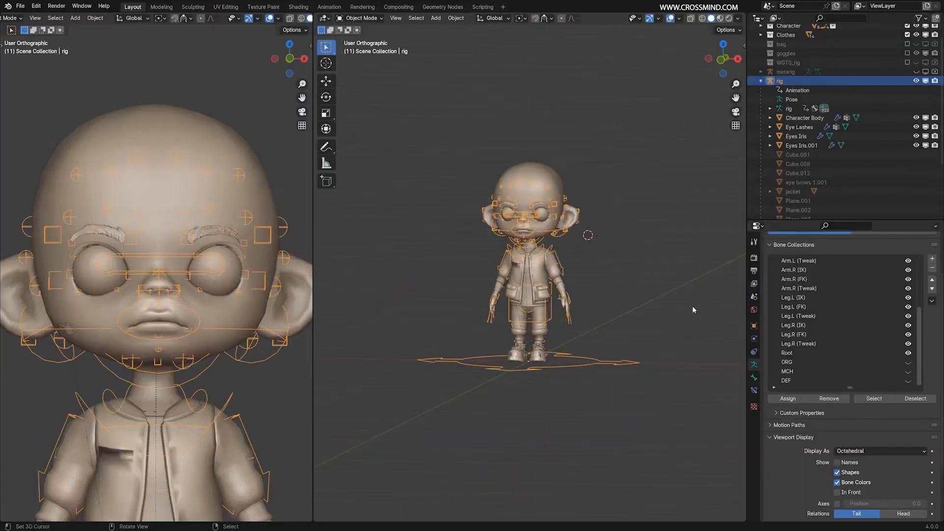
{"action": "scroll", "coordinate": [693, 309], "scroll_direction": "up", "scroll_amount": 2}
{"action": "key", "text": "ctrl+s"}
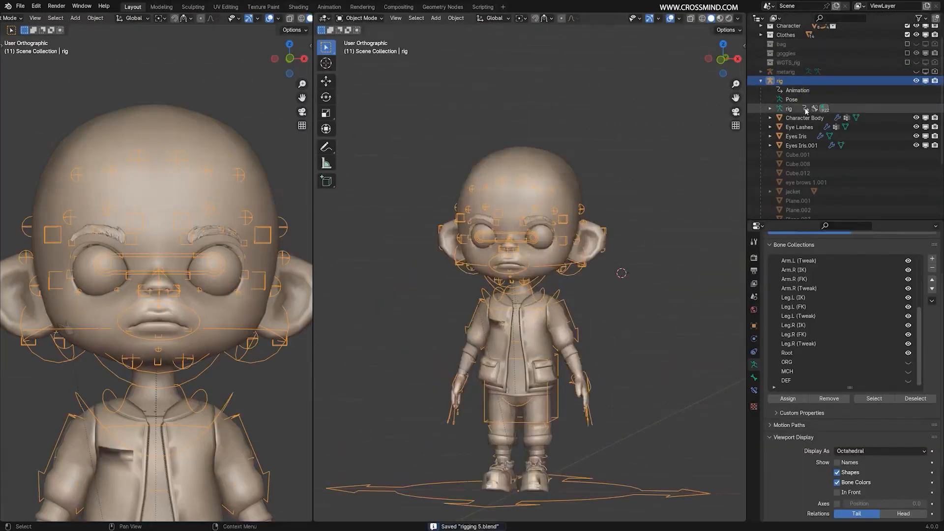
Make the Cap object in the Clothes collection visible in the viewport.
{"action": "scroll", "coordinate": [777, 64], "scroll_direction": "up", "scroll_amount": 2}
{"action": "left_click", "coordinate": [761, 48]}
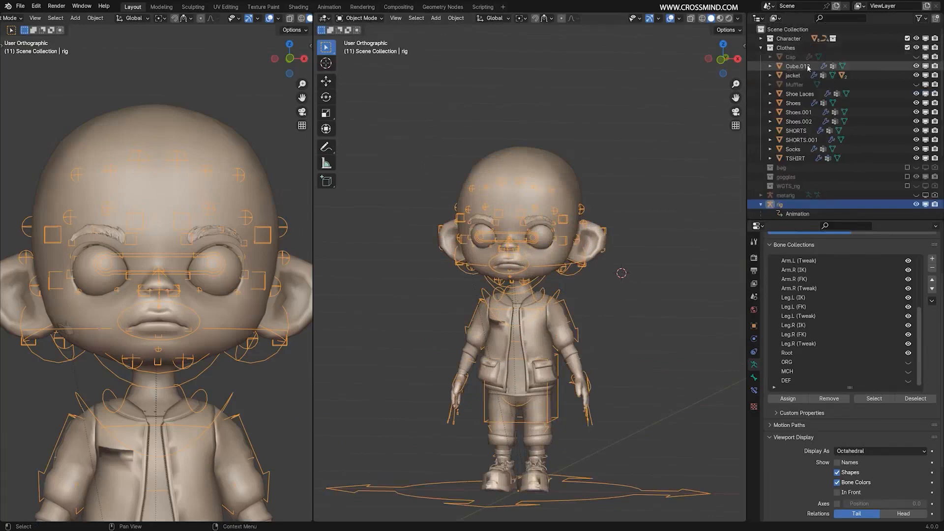
{"action": "left_click", "coordinate": [916, 57]}
{"action": "middle_click_drag", "start_coordinate": [542, 153], "coordinate": [603, 153]}
{"action": "scroll", "coordinate": [679, 210], "scroll_direction": "up", "scroll_amount": 3}
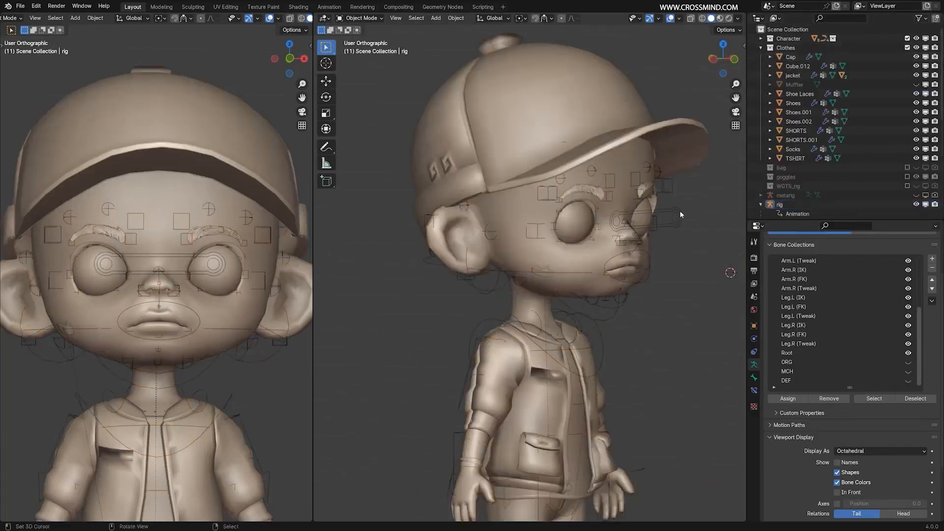
Switch to wireframe and check the rig's active bone in Pose Mode before returning to Object Mode.
{"action": "key", "text": "shift+z"}
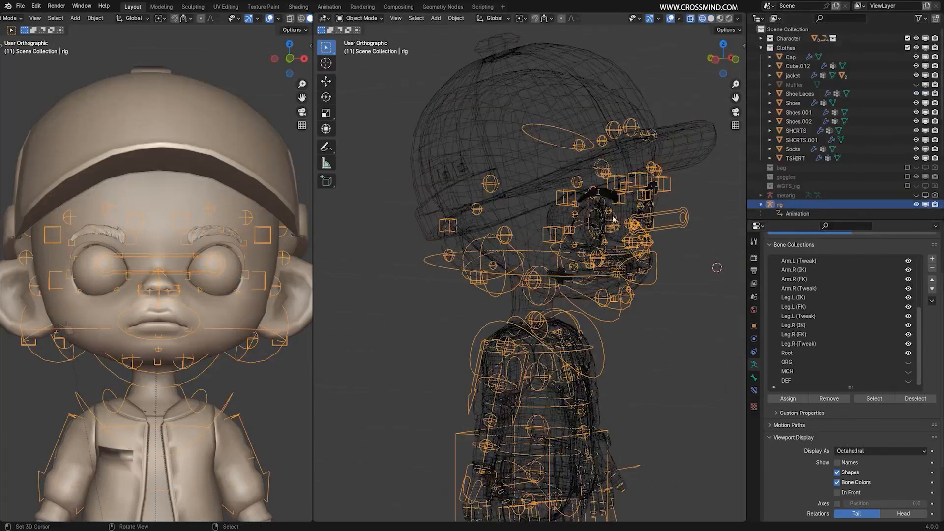
{"action": "left_click", "coordinate": [359, 18]}
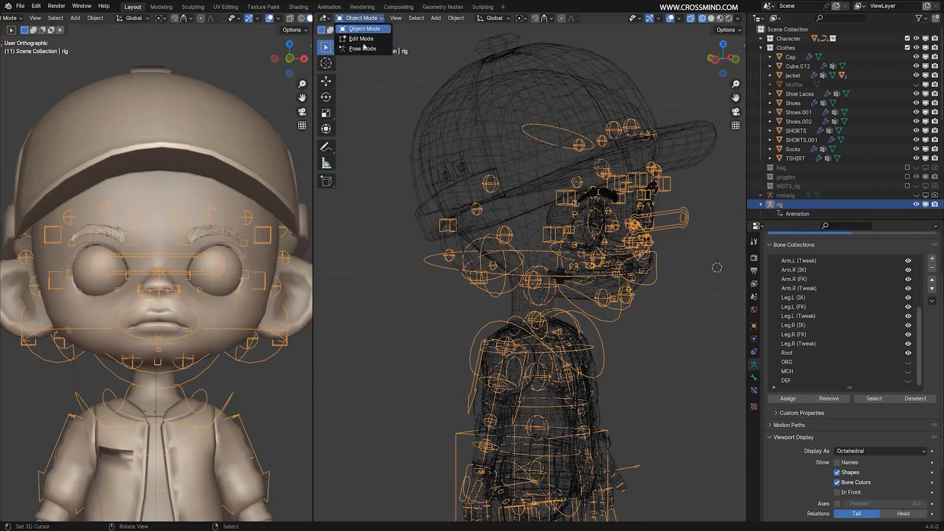
{"action": "left_click", "coordinate": [355, 49]}
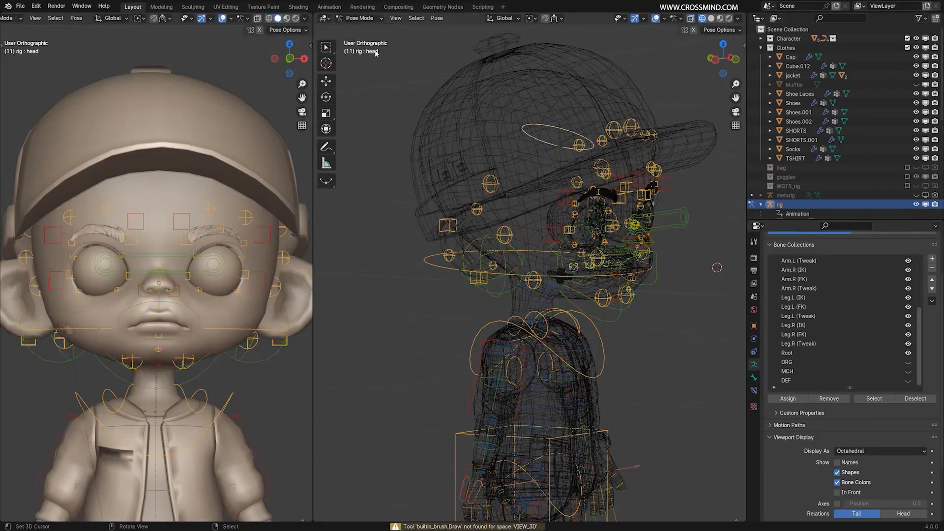
{"action": "middle_click_drag", "start_coordinate": [623, 171], "coordinate": [587, 182]}
{"action": "key", "text": "ctrl+Tab"}
{"action": "key", "text": "Tab"}
{"action": "key", "text": "Tab"}
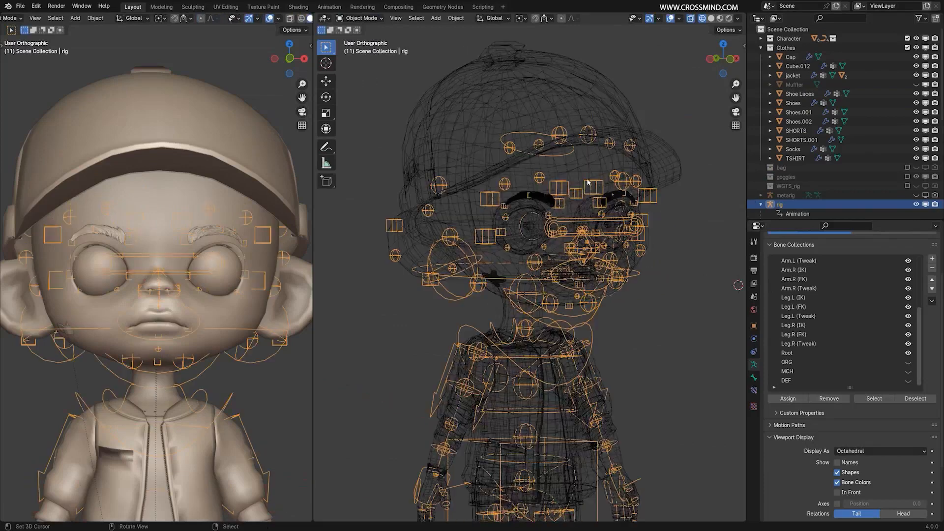
Parent the Cap to the rig's active head bone using the Bone option.
{"action": "middle_click_drag", "start_coordinate": [674, 162], "coordinate": [708, 167]}
{"action": "right_click", "coordinate": [563, 58]}
{"action": "right_click", "coordinate": [673, 220], "text": "shift"}
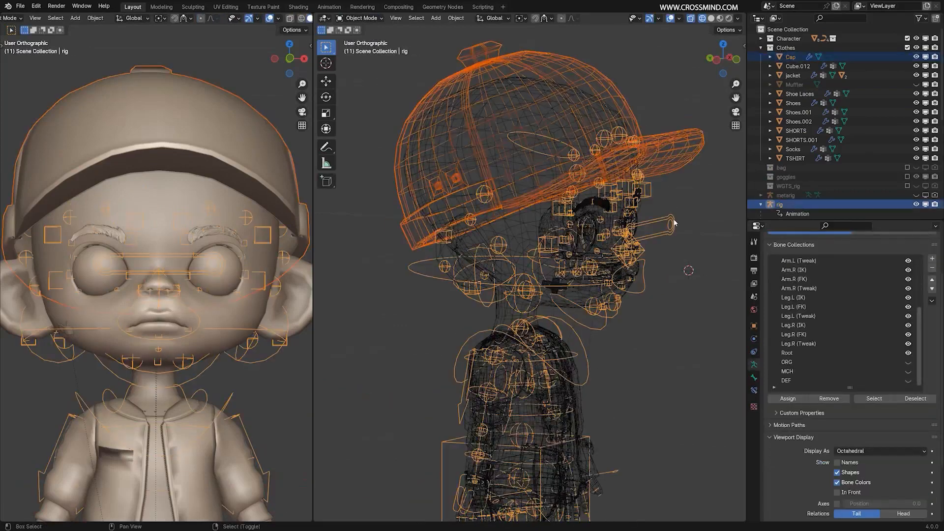
{"action": "key", "text": "ctrl+p"}
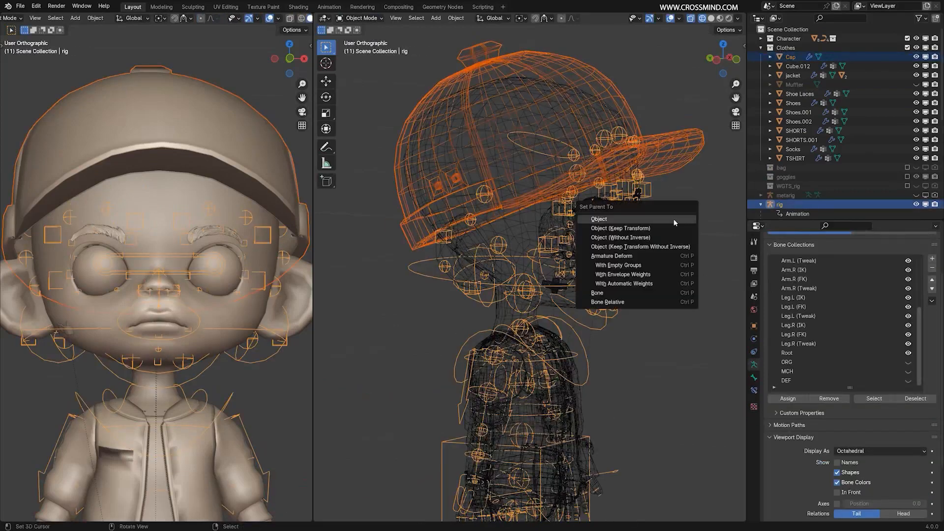
{"action": "left_click", "coordinate": [618, 291]}
{"action": "middle_click_drag", "start_coordinate": [649, 269], "coordinate": [661, 270]}
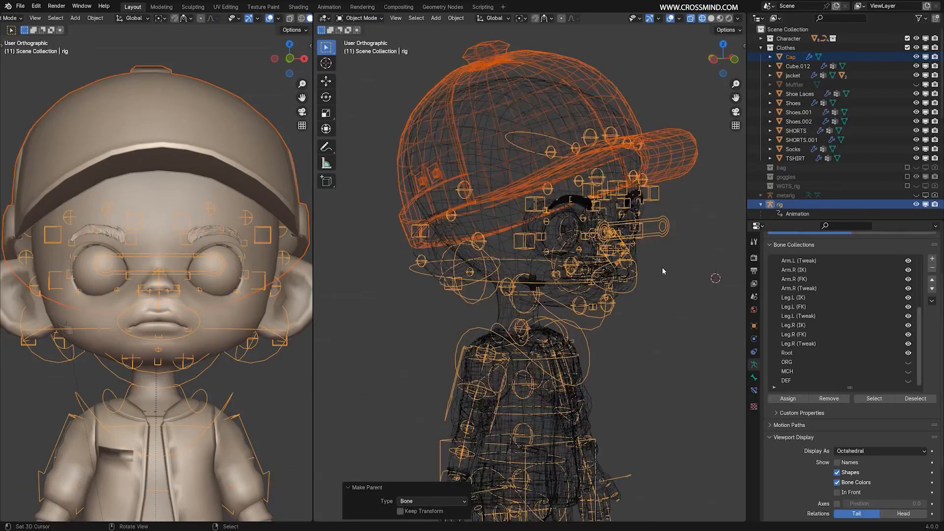
{"action": "left_click", "coordinate": [641, 280]}
Put the rig in Pose Mode with solid shading and test-rotate the chest bone to check that the cap follows.
{"action": "right_click", "coordinate": [597, 340]}
{"action": "key", "text": "ctrl+Tab"}
{"action": "key", "text": "shift+z"}
{"action": "right_click", "coordinate": [589, 343]}
{"action": "scroll", "coordinate": [607, 337], "scroll_direction": "down", "scroll_amount": 2}
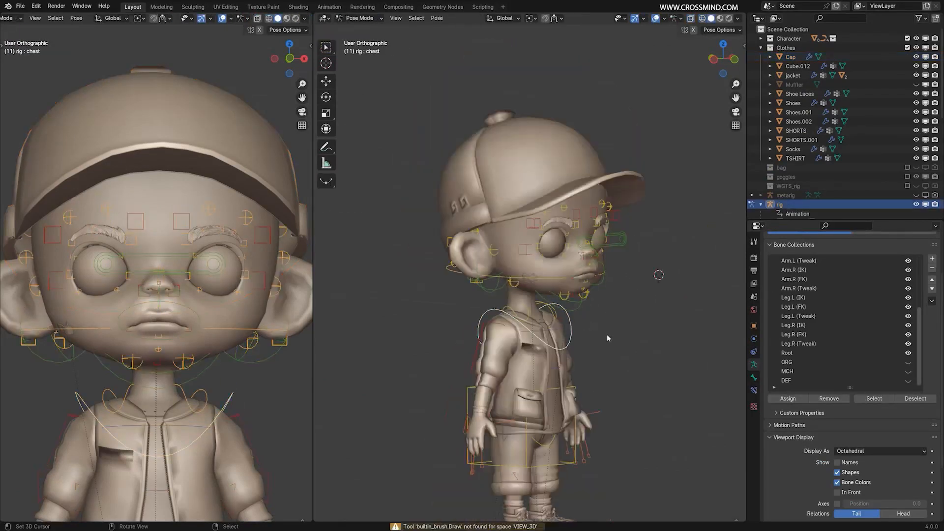
{"action": "key", "text": "r"}
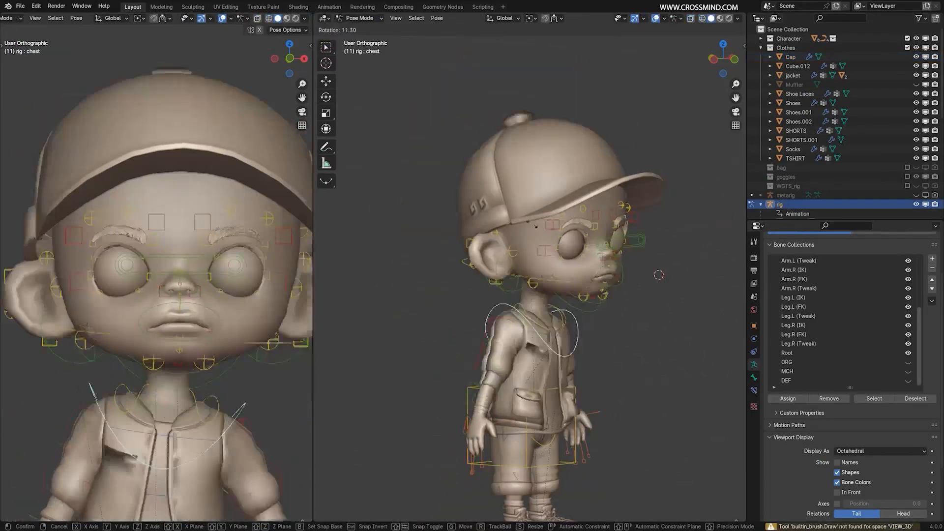
{"action": "right_click", "coordinate": [536, 263]}
Test-rotate the neck bone from the front and the side to check the cap's attachment, then cancel the rotation.
{"action": "right_click", "coordinate": [525, 282]}
{"action": "middle_click_drag", "start_coordinate": [524, 284], "coordinate": [484, 281]}
{"action": "key", "text": "r"}
{"action": "right_click", "coordinate": [477, 214]}
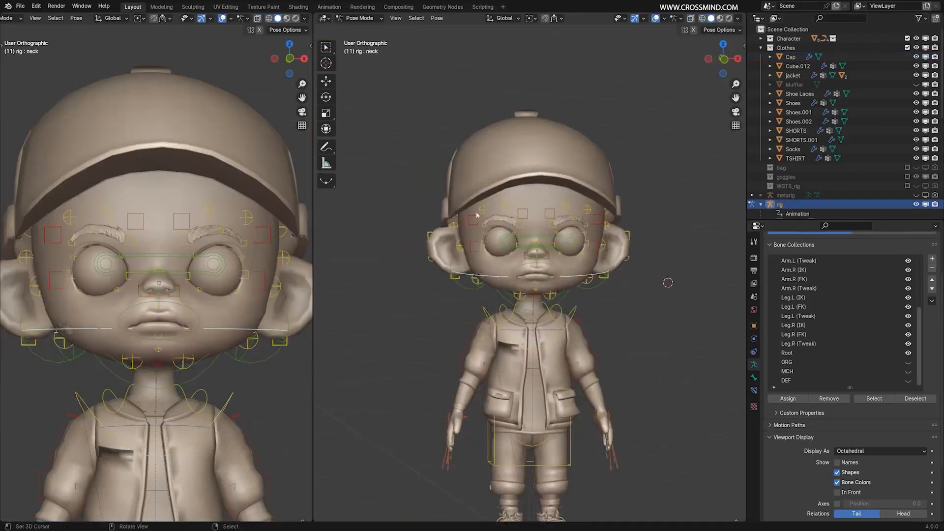
{"action": "middle_click_drag", "start_coordinate": [476, 213], "coordinate": [523, 170]}
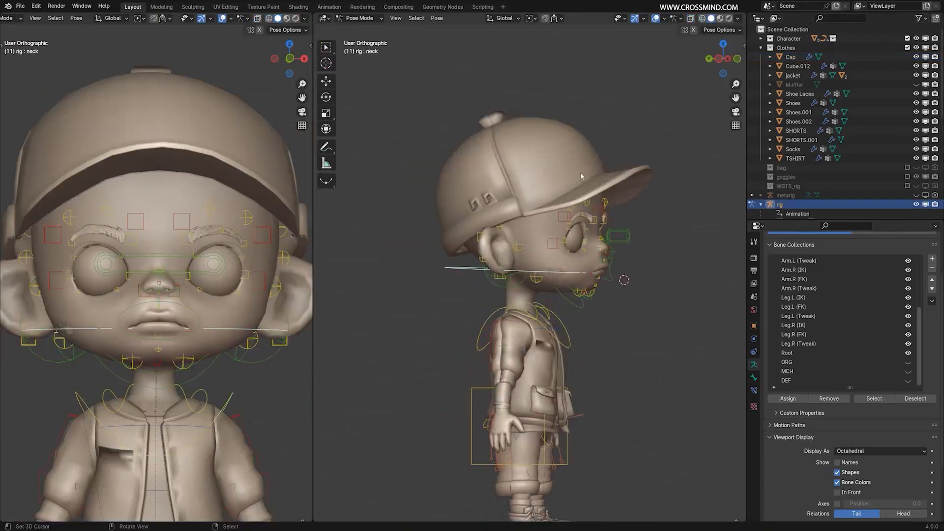
{"action": "middle_click_drag", "start_coordinate": [580, 175], "coordinate": [493, 214]}
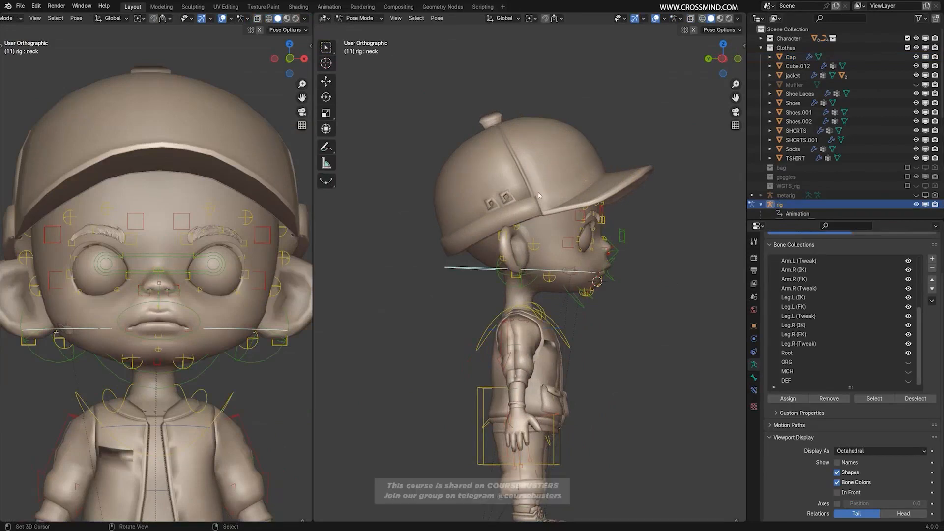
{"action": "key", "text": "r"}
{"action": "right_click", "coordinate": [531, 159]}
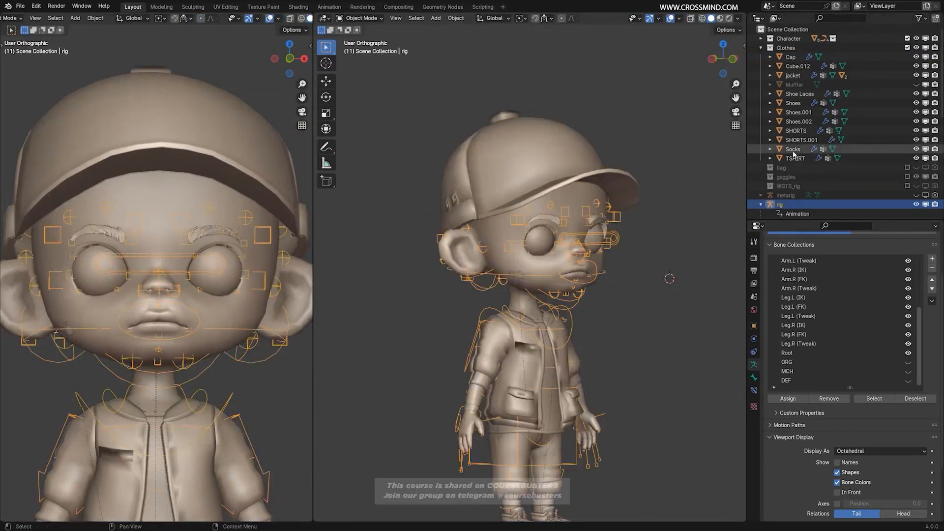
Expand the HAIR collection inside Character and make the NurbsCurve.014 hair curve visible in the viewport.
{"action": "left_click", "coordinate": [761, 47]}
{"action": "left_click", "coordinate": [760, 39]}
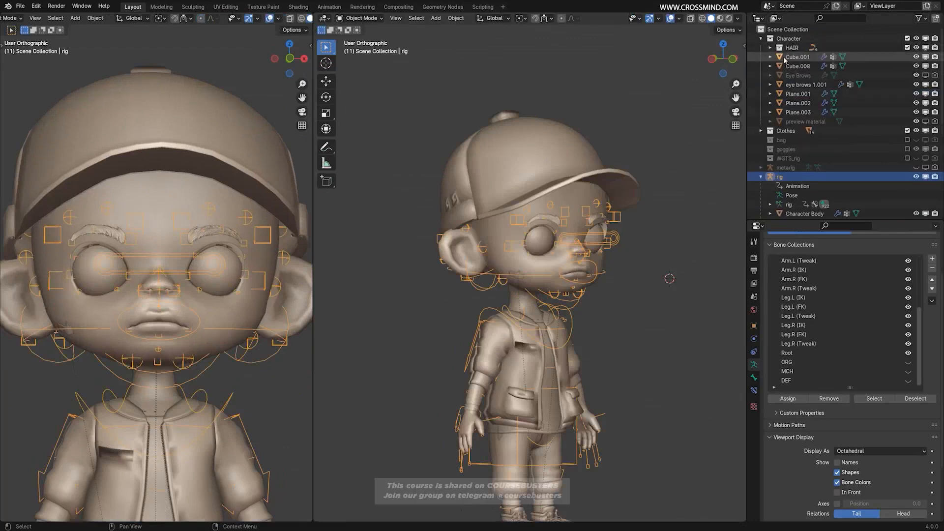
{"action": "left_click", "coordinate": [789, 50]}
{"action": "left_click", "coordinate": [770, 48]}
{"action": "left_click", "coordinate": [915, 85]}
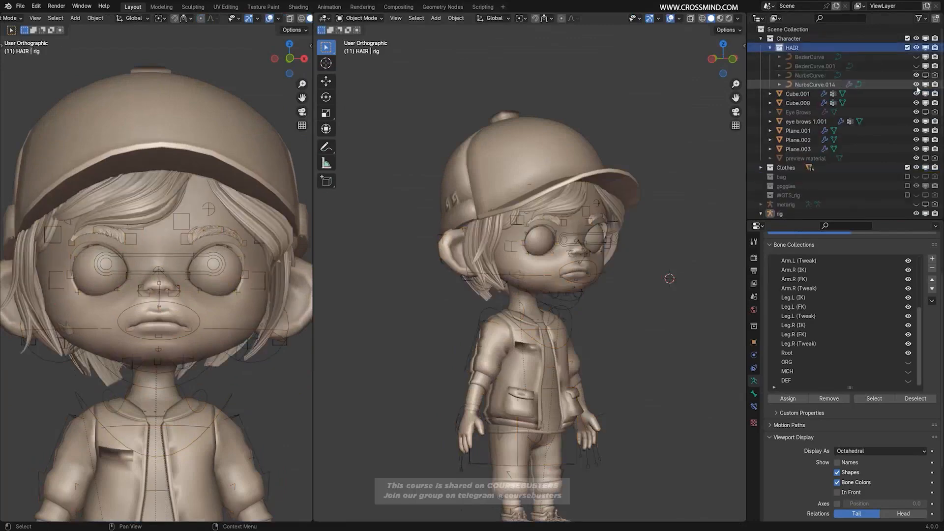
Make the head bone the rig's active bone in Pose Mode using wireframe display, and return to Object Mode.
{"action": "left_click", "coordinate": [633, 275]}
{"action": "scroll", "coordinate": [633, 275], "scroll_direction": "up", "scroll_amount": 1}
{"action": "key", "text": "ctrl+Tab"}
{"action": "key", "text": "shift+z"}
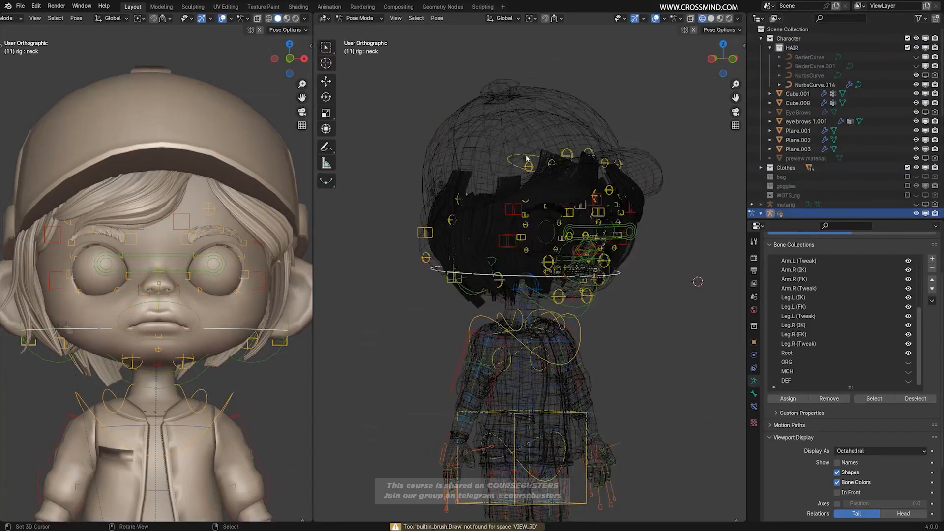
{"action": "middle_click_drag", "start_coordinate": [530, 160], "coordinate": [560, 156]}
{"action": "scroll", "coordinate": [553, 143], "scroll_direction": "up", "scroll_amount": 2}
{"action": "right_click", "coordinate": [542, 111]}
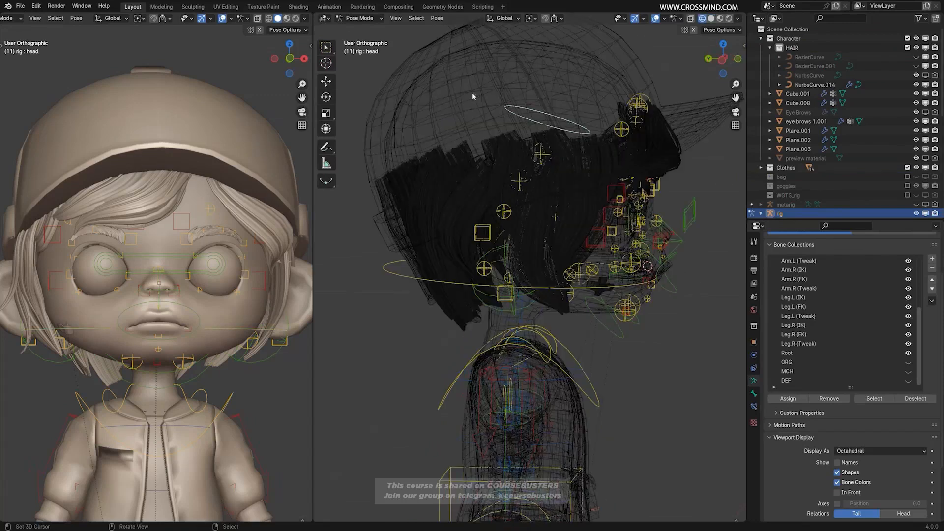
{"action": "left_click", "coordinate": [360, 19]}
{"action": "left_click", "coordinate": [364, 29]}
In solid shading, parent the NurbsCurve.014 hair to the rig's active head bone using the Bone option.
{"action": "scroll", "coordinate": [688, 203], "scroll_direction": "down", "scroll_amount": 2}
{"action": "middle_click_drag", "start_coordinate": [711, 206], "coordinate": [689, 202]}
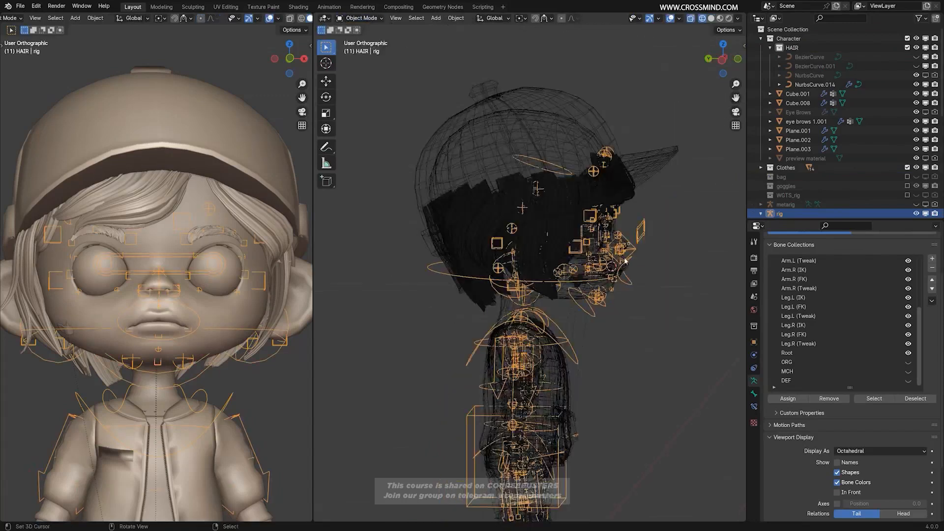
{"action": "key", "text": "shift+z"}
{"action": "key", "text": "alt+a"}
{"action": "left_click", "coordinate": [633, 191]}
{"action": "scroll", "coordinate": [653, 217], "scroll_direction": "up", "scroll_amount": 2}
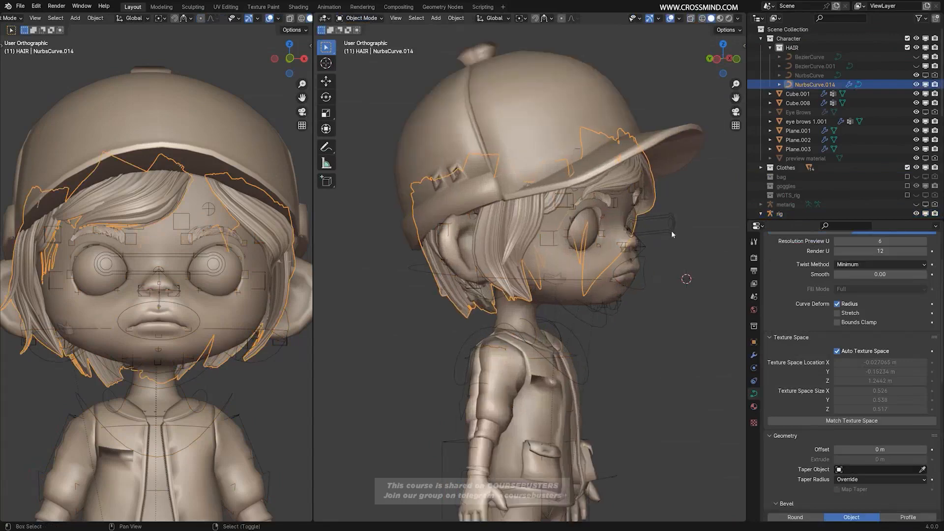
{"action": "left_click", "coordinate": [672, 234], "text": "shift"}
{"action": "key", "text": "ctrl+p"}
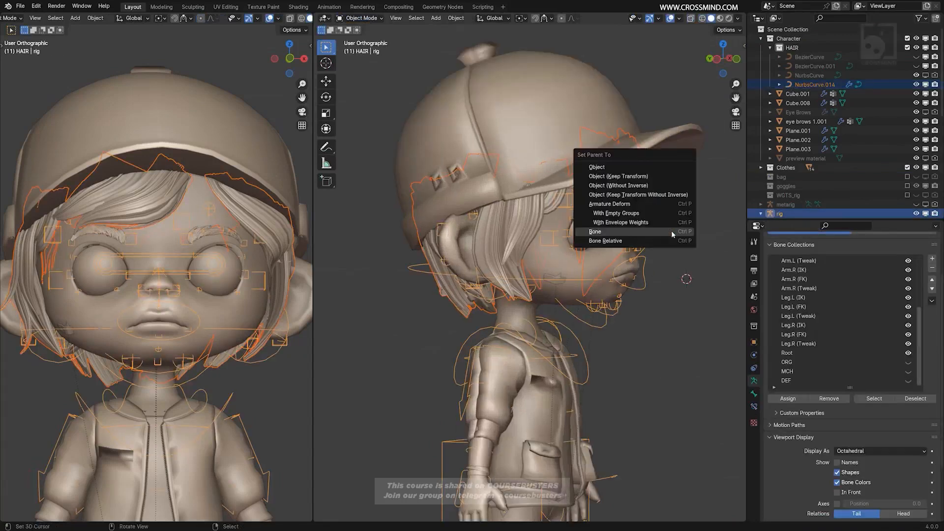
{"action": "left_click", "coordinate": [671, 232]}
Return the rig to Pose Mode and test-rotate the chest bone to check that the hair follows, cancelling the rotation.
{"action": "scroll", "coordinate": [671, 233], "scroll_direction": "down", "scroll_amount": 2}
{"action": "middle_click_drag", "start_coordinate": [670, 295], "coordinate": [603, 305]}
{"action": "key", "text": "alt+a"}
{"action": "right_click", "coordinate": [573, 317]}
{"action": "key", "text": "ctrl+Tab"}
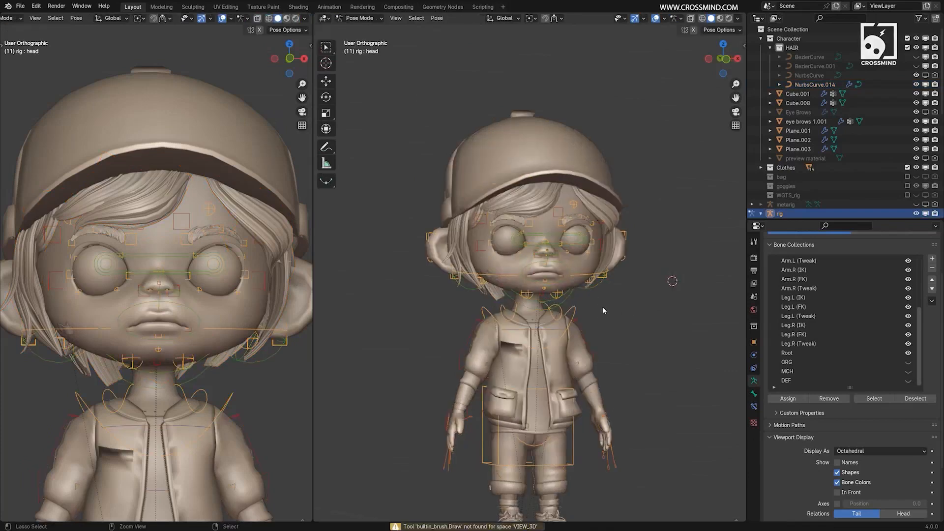
{"action": "left_click", "coordinate": [574, 314]}
{"action": "key", "text": "r"}
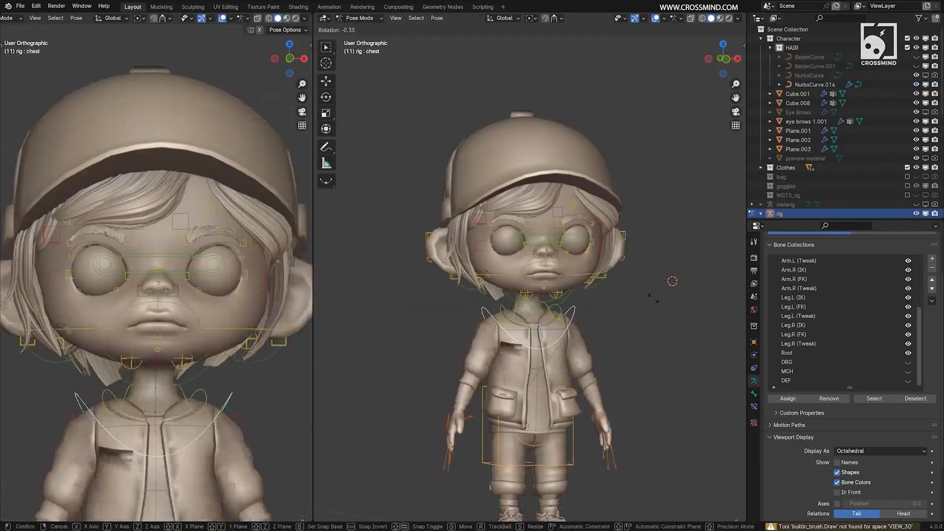
{"action": "right_click", "coordinate": [624, 320]}
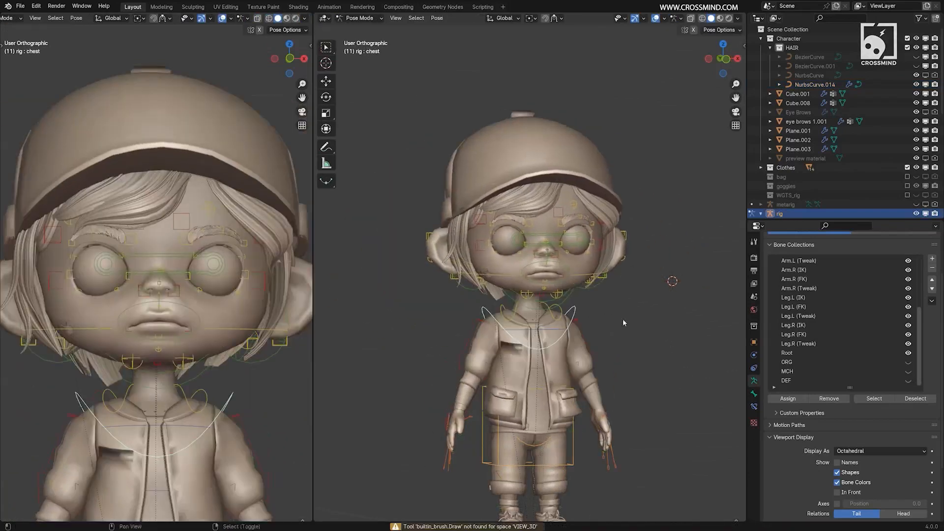
Set the close-up face viewport to rendered shading and return the rig to Pose Mode.
{"action": "middle_click_drag", "start_coordinate": [622, 319], "coordinate": [630, 160], "text": "shift"}
{"action": "scroll", "coordinate": [626, 197], "scroll_direction": "down", "scroll_amount": 1}
{"action": "right_click", "coordinate": [619, 359]}
{"action": "middle_click_drag", "start_coordinate": [621, 360], "coordinate": [623, 256]}
{"action": "scroll", "coordinate": [440, 180], "scroll_direction": "down", "scroll_amount": 2}
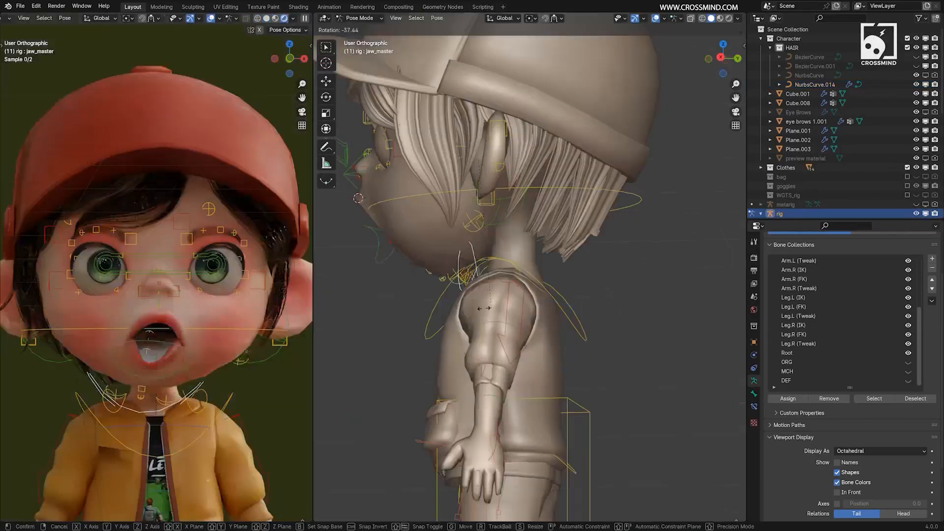
{"action": "right_click", "coordinate": [484, 308]}
{"action": "middle_click_drag", "start_coordinate": [484, 309], "coordinate": [565, 295]}
{"action": "scroll", "coordinate": [565, 295], "scroll_direction": "down", "scroll_amount": 2}
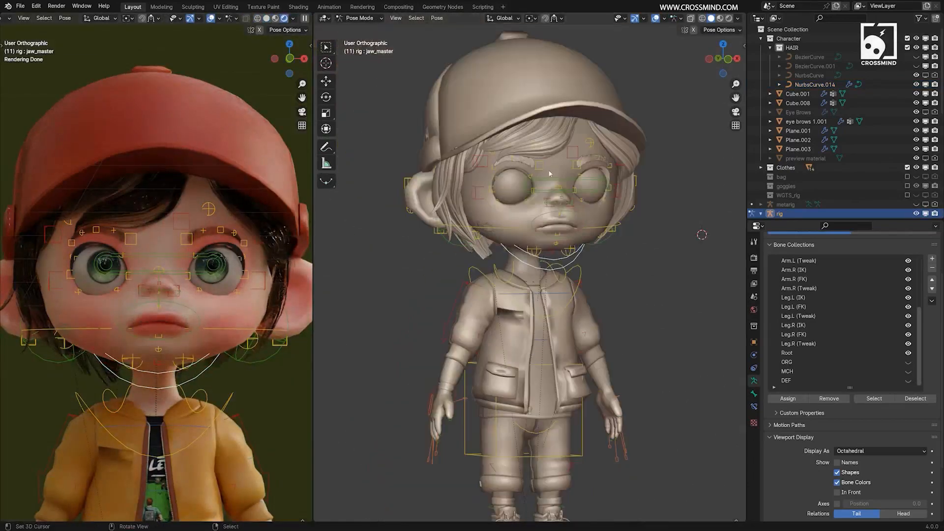
Test-rotate the chest bone from several views to check that the body, clothes, cap and hair move together.
{"action": "right_click", "coordinate": [585, 270]}
{"action": "right_click", "coordinate": [581, 263]}
{"action": "middle_click_drag", "start_coordinate": [581, 263], "coordinate": [649, 277]}
{"action": "key", "text": "r"}
{"action": "right_click", "coordinate": [579, 276]}
{"action": "right_click", "coordinate": [574, 271]}
{"action": "key", "text": "r"}
{"action": "right_click", "coordinate": [568, 268]}
{"action": "key", "text": "r"}
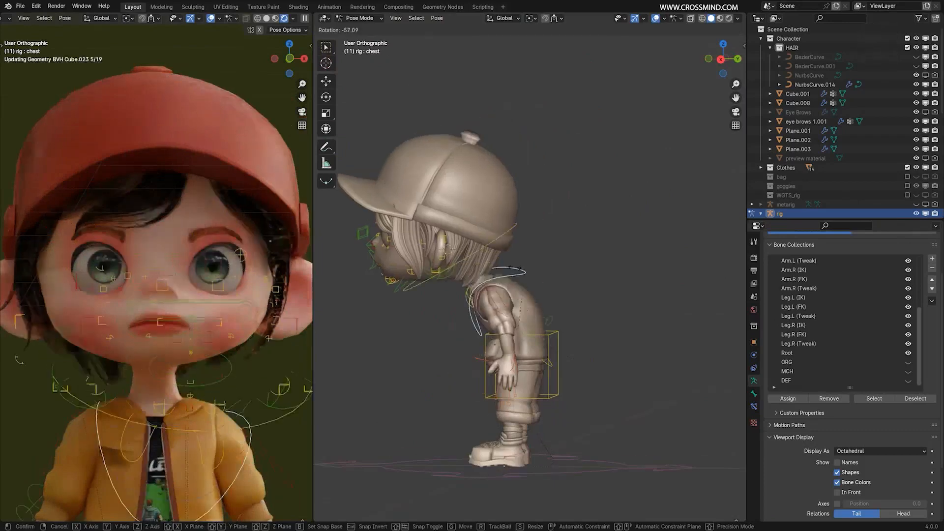
{"action": "right_click", "coordinate": [624, 349]}
{"action": "middle_click_drag", "start_coordinate": [558, 360], "coordinate": [639, 362]}
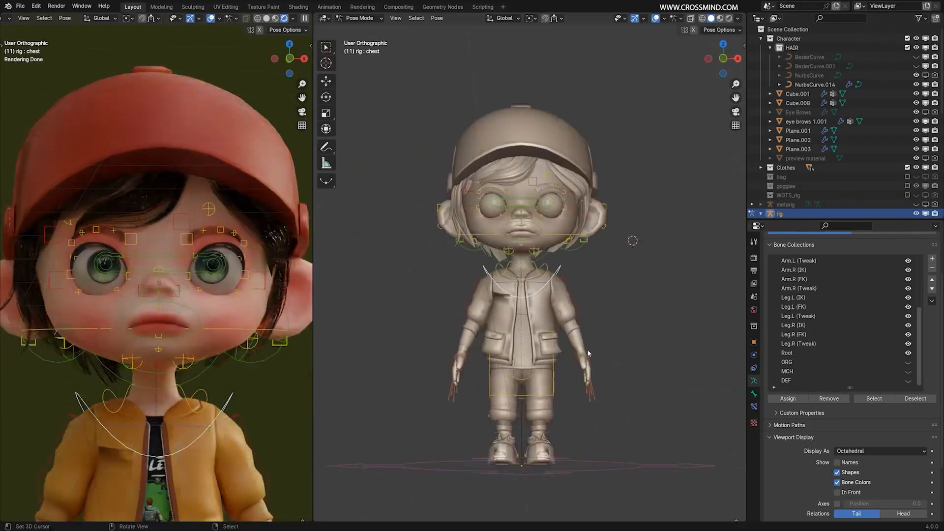
Move both hand IK controls upward to test how the arms and jacket sleeves deform.
{"action": "right_click", "coordinate": [587, 349]}
{"action": "key", "text": "g"}
{"action": "right_click", "coordinate": [644, 253]}
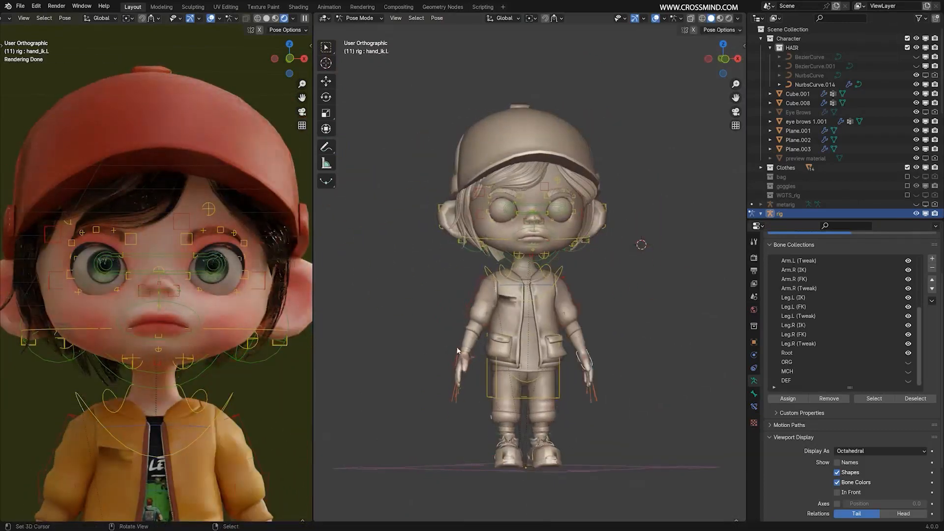
{"action": "right_click", "coordinate": [464, 360]}
{"action": "key", "text": "g"}
{"action": "left_click", "coordinate": [456, 246]}
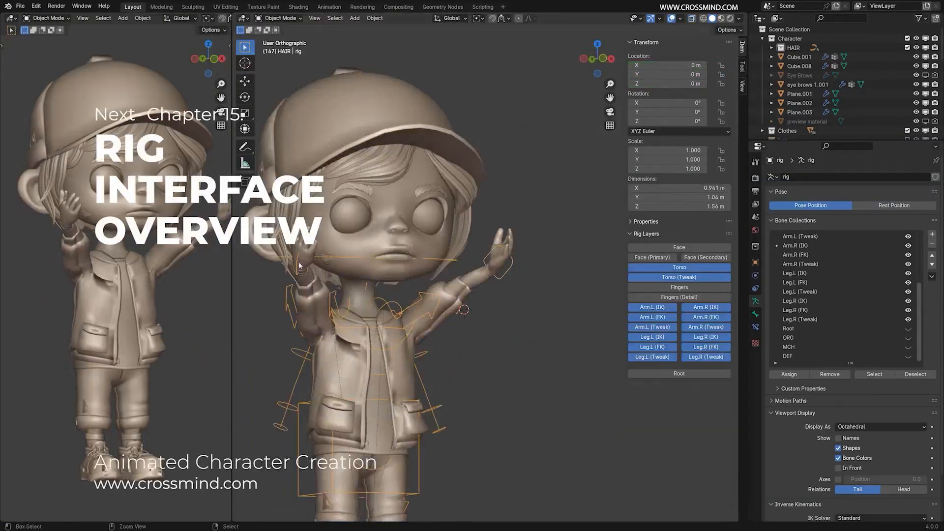
Add a bar for the hands to hold and move the torso control to test the pose.
{"action": "key", "text": "shift+a"}
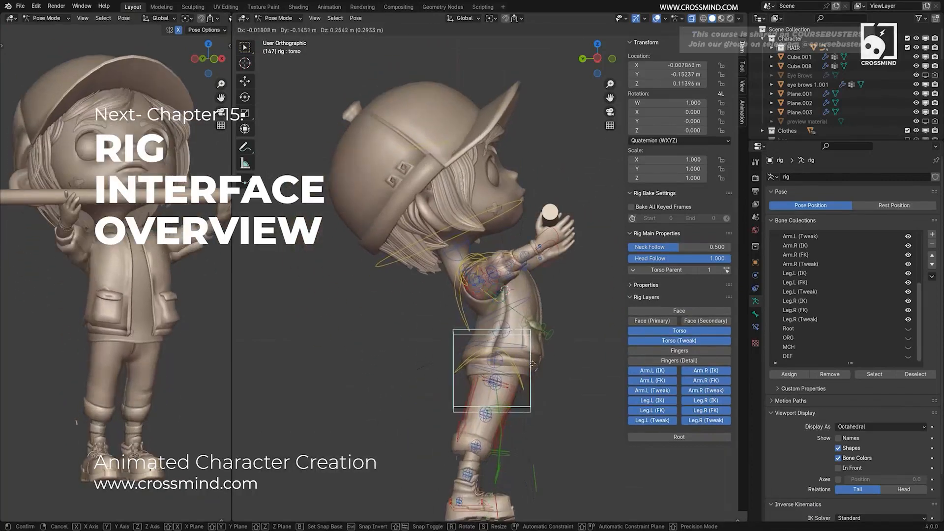
{"action": "left_click", "coordinate": [536, 341]}
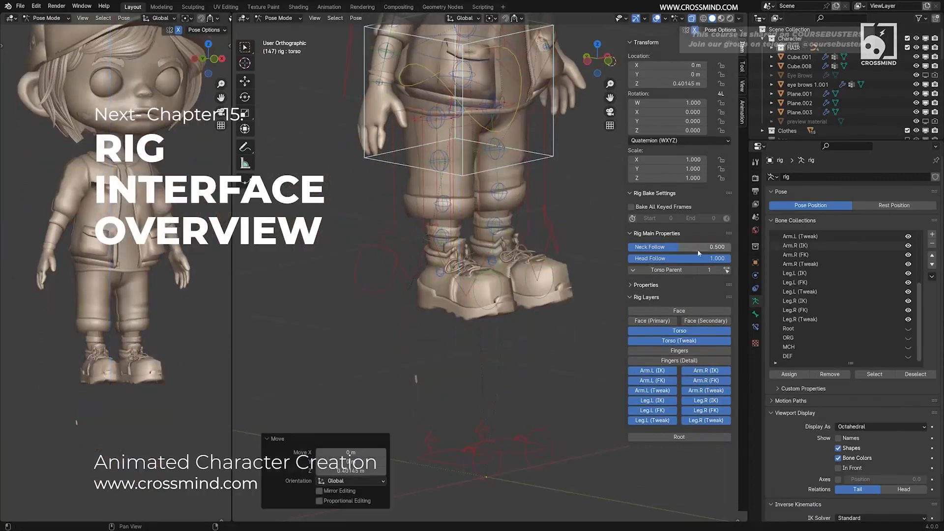
Compare the left foot's IK-FK slider at 0 and 1 and snap its FK controls to the IK pose.
{"action": "left_click_drag", "start_coordinate": [687, 247], "coordinate": [628, 247]}
{"action": "middle_click_drag", "start_coordinate": [467, 347], "coordinate": [393, 361]}
{"action": "left_click_drag", "start_coordinate": [680, 247], "coordinate": [731, 247]}
{"action": "left_click", "coordinate": [699, 260]}
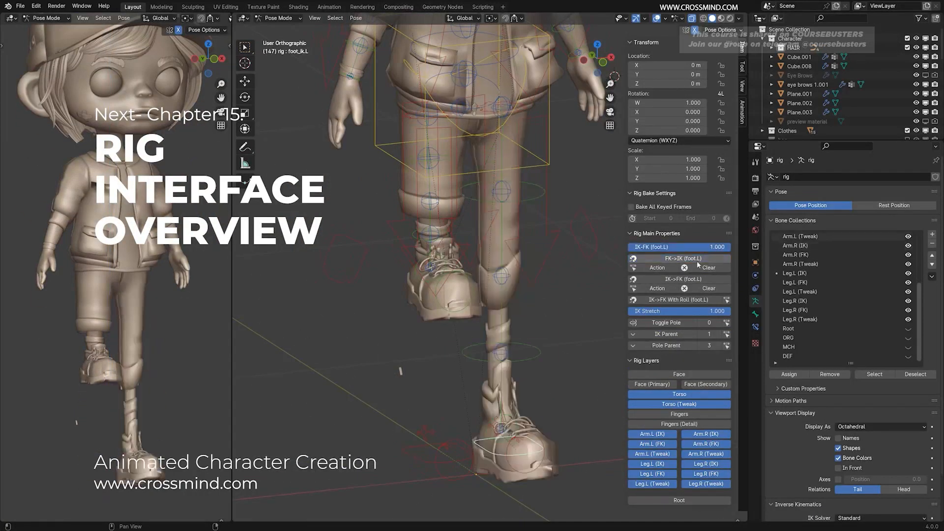
{"action": "mouse_move", "coordinate": [607, 296]}
{"action": "middle_mouse_down"}
{"action": "mouse_move", "coordinate": [580, 299]}
{"action": "mouse_move", "coordinate": [605, 295]}
{"action": "middle_mouse_up"}
{"action": "key", "text": "ctrl+z"}
{"action": "left_click", "coordinate": [706, 259]}
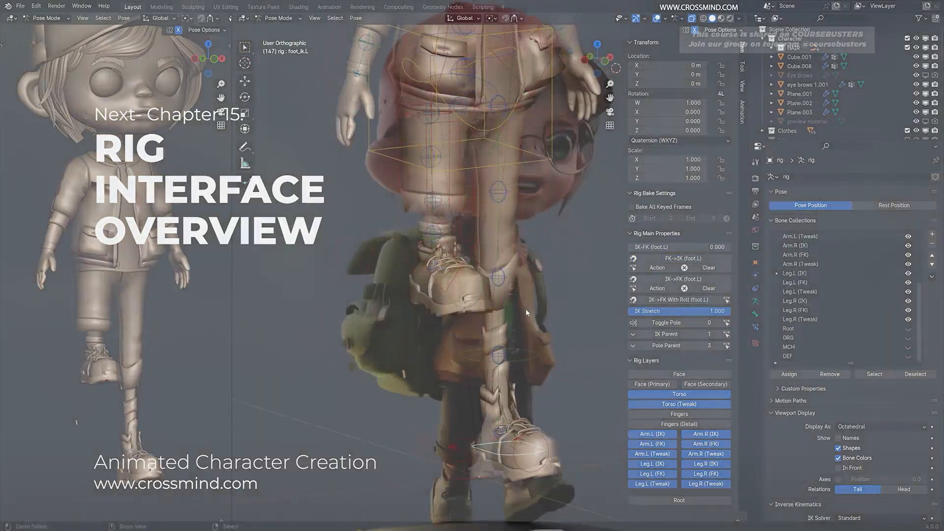